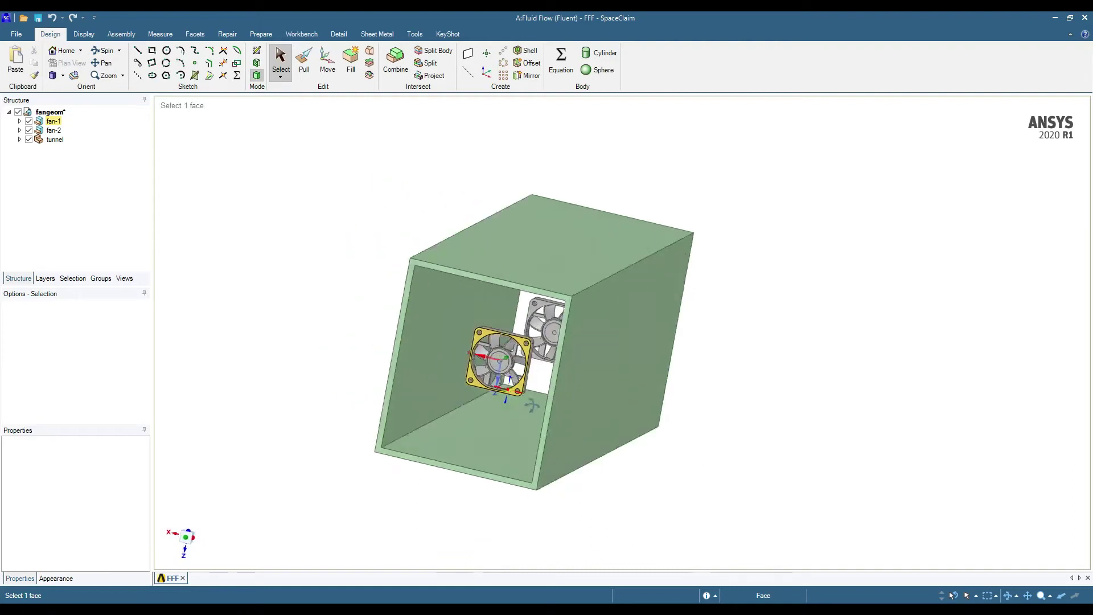
Sketch a 58 mm diameter circle centred on the hub on the first fan's front face and convert it into a surface.
scroll(534, 350, "up", 4)
middle_click_drag(470, 370, 504, 352)
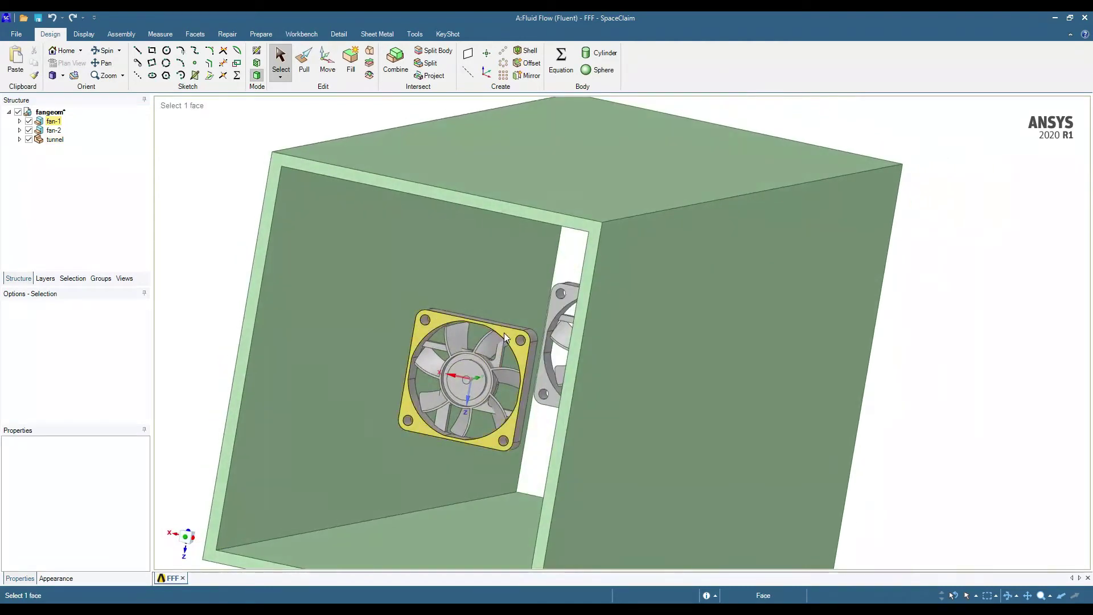
left_click(504, 332)
left_click(256, 52)
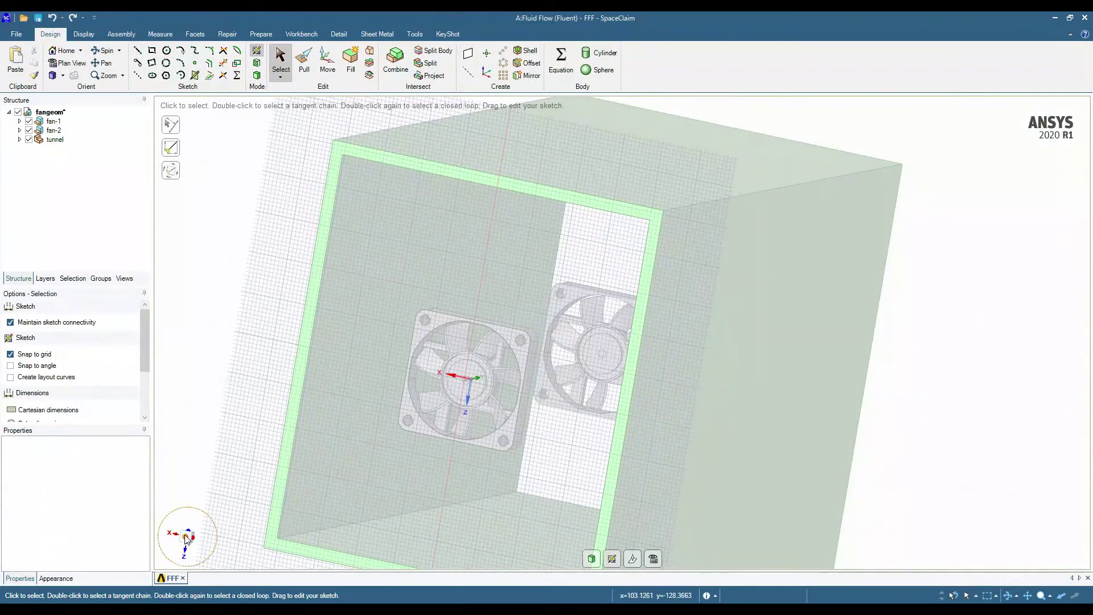
scroll(573, 359, "up", 4)
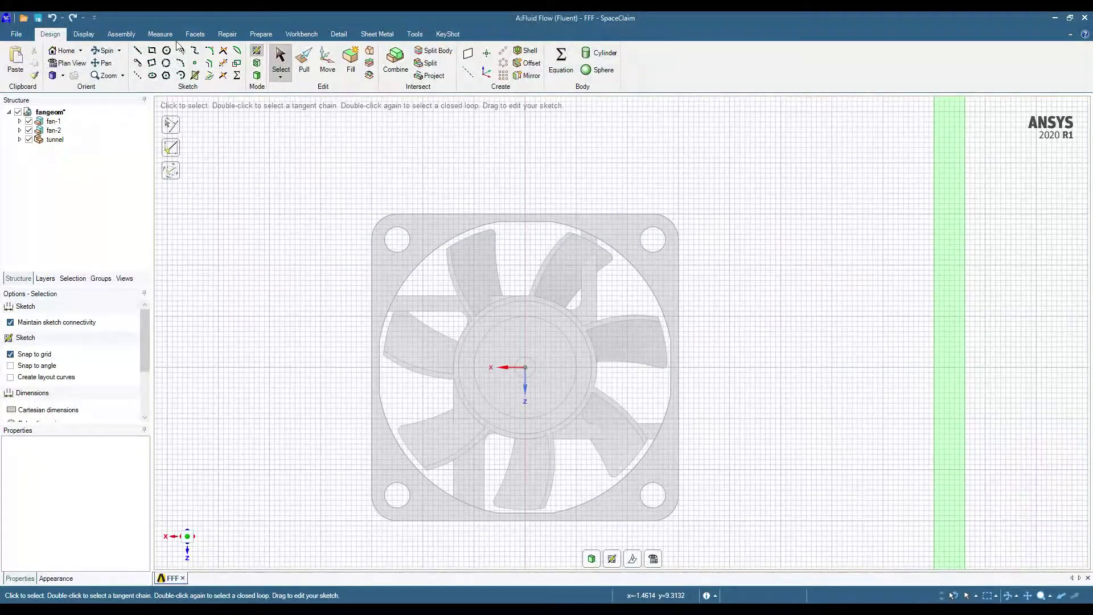
key("c")
left_click(525, 367)
scroll(551, 221, "up", 3)
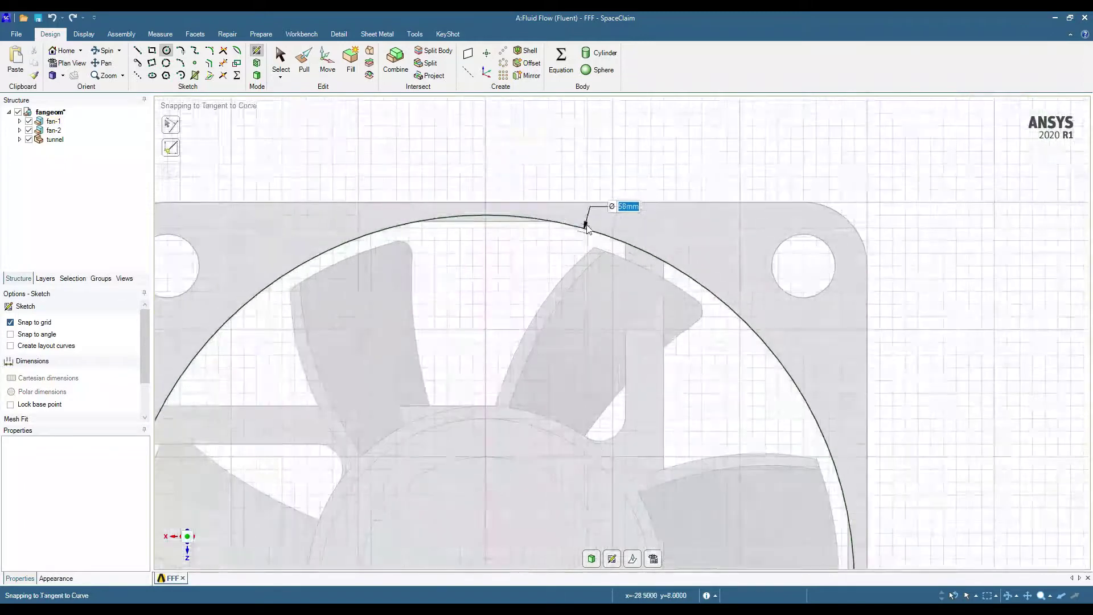
left_click(557, 223)
scroll(547, 216, "down", 6)
middle_click_drag(542, 227, 523, 342)
scroll(523, 342, "up", 2)
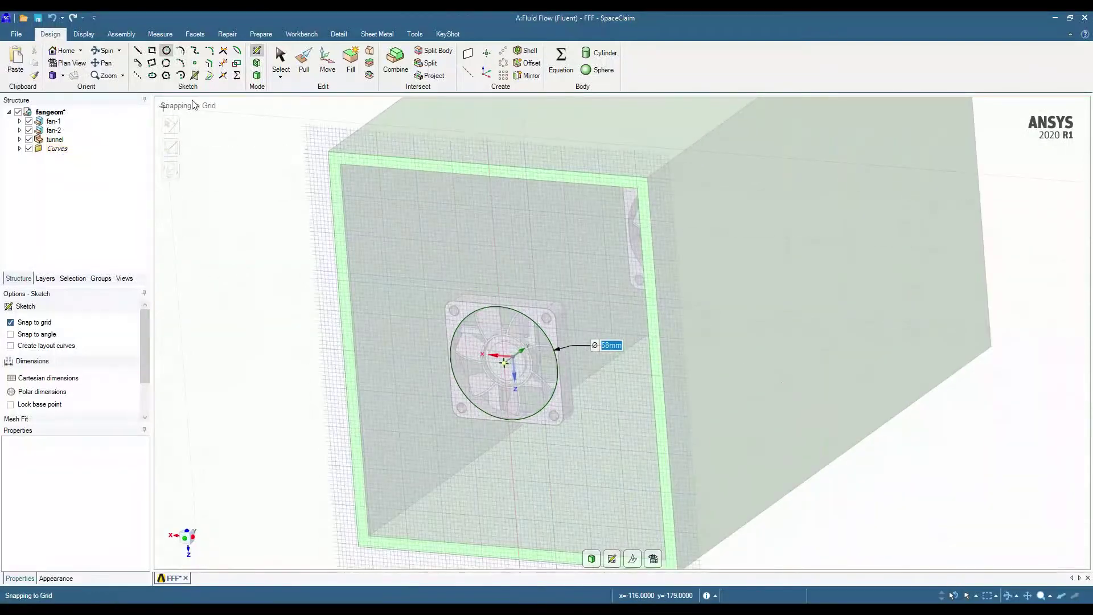
left_click(257, 75)
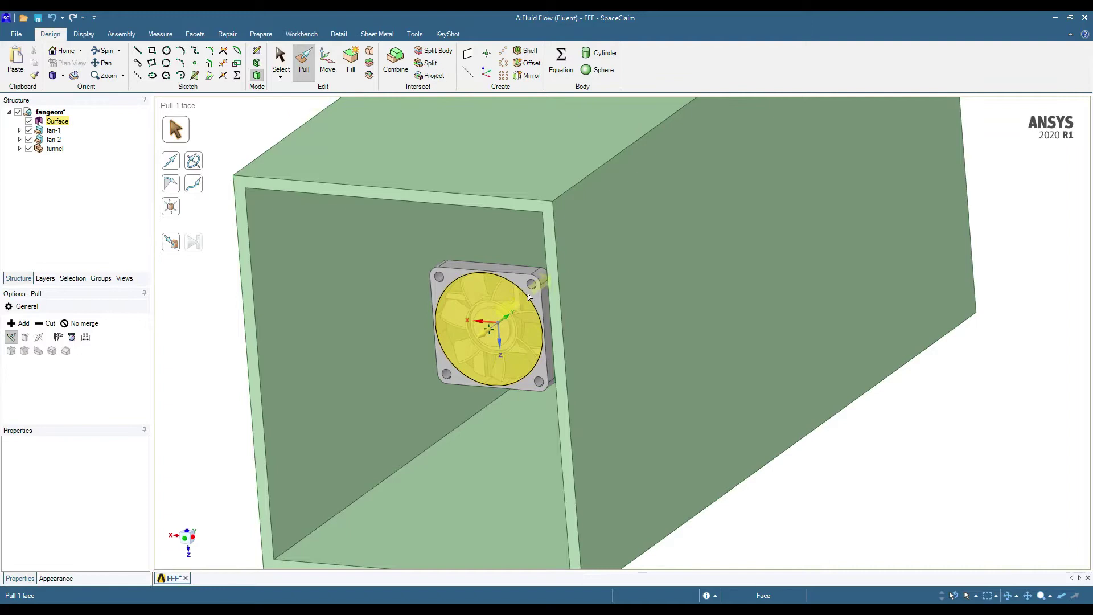
left_click(394, 353)
left_click(542, 314)
middle_click_drag(542, 314, 490, 288)
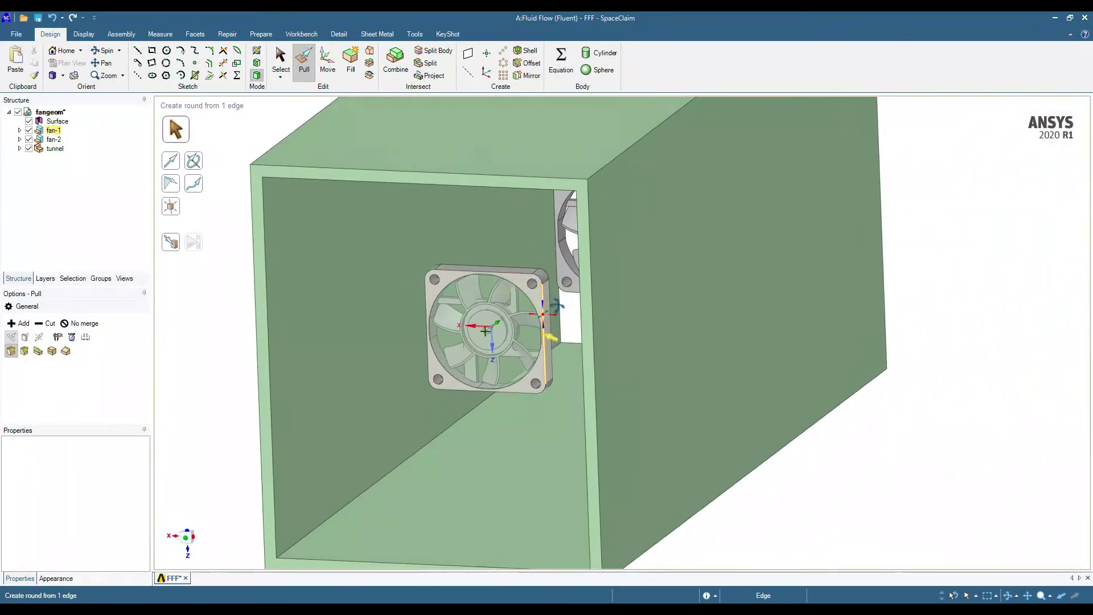
left_click(480, 286)
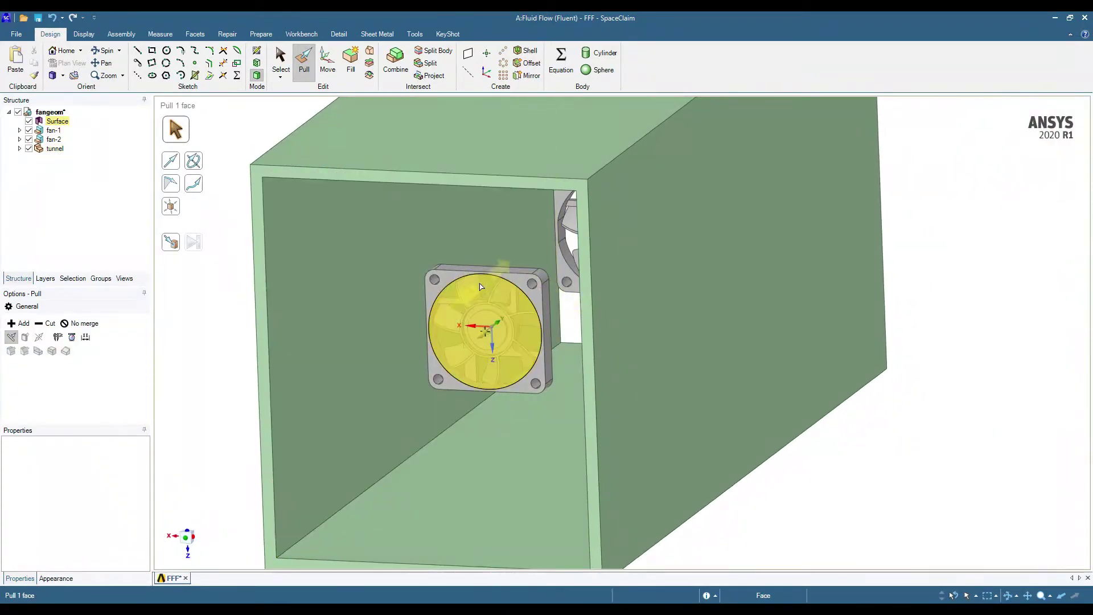
left_click(464, 315)
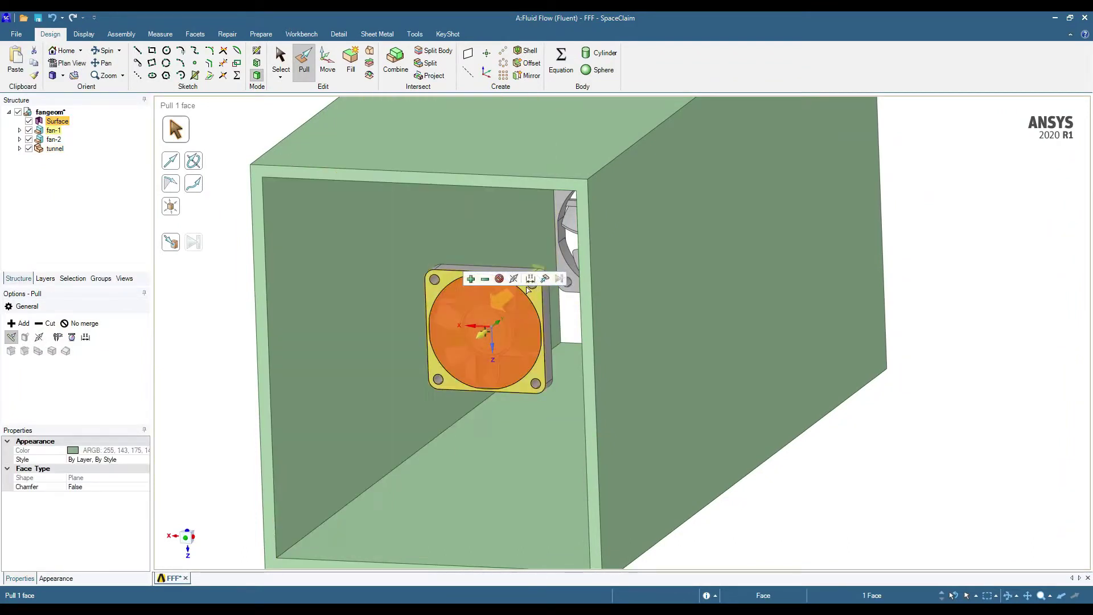
middle_click_drag(533, 359, 504, 343)
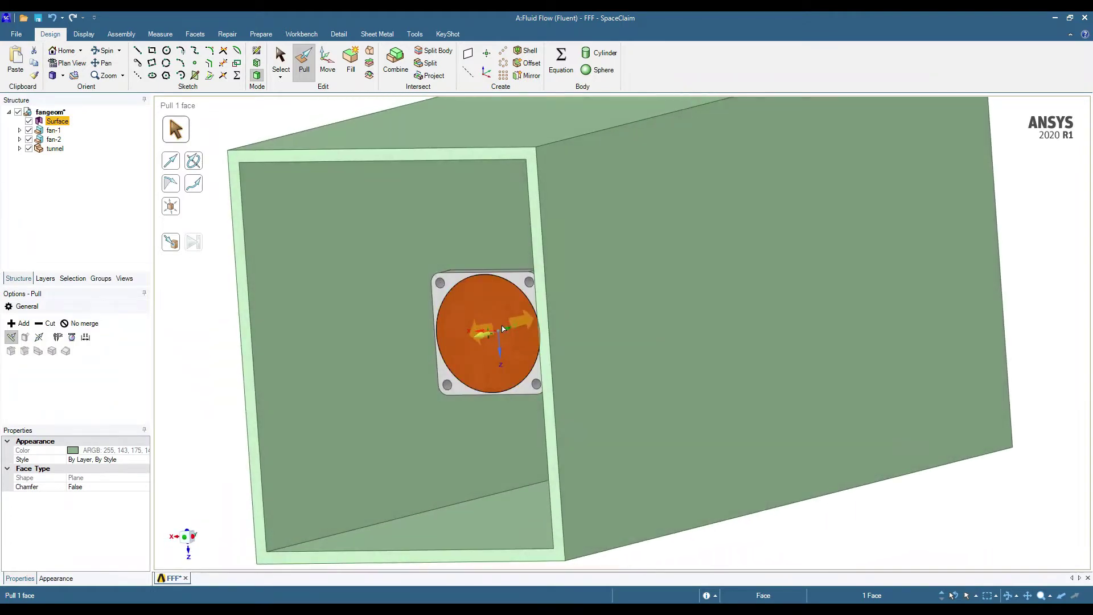
Hide the tunnel component and dismiss the notice about suppressing objects for physics.
left_click(28, 149)
left_click(615, 415)
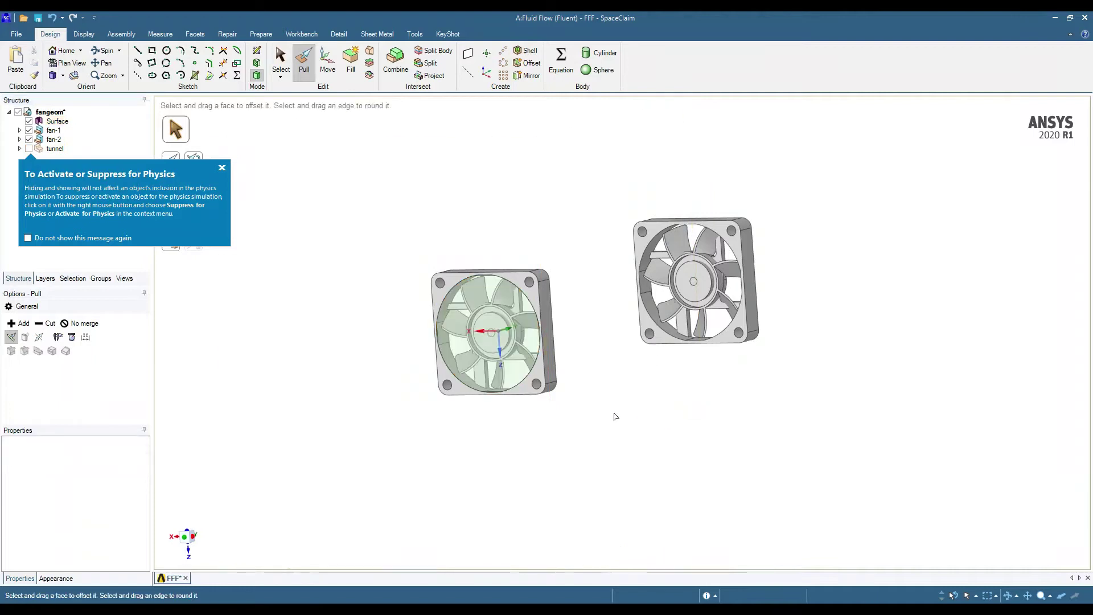
middle_click_drag(593, 410, 227, 153)
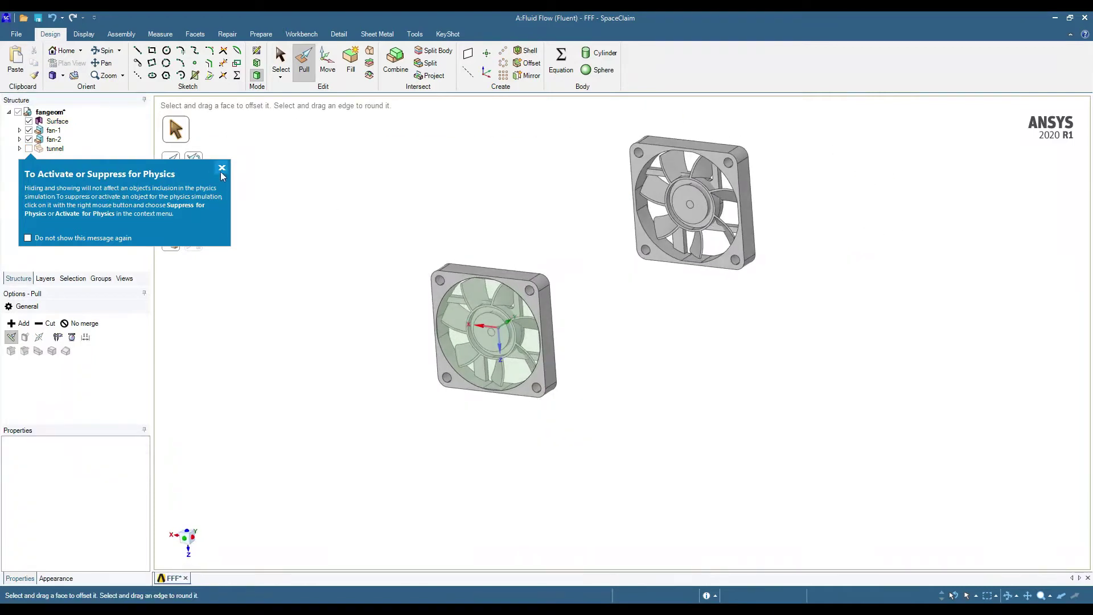
left_click(221, 167)
Pull the first fan's circular surface up to the rear hub face with No merge, making a solid cylinder around the blades.
scroll(566, 349, "up", 3)
left_click(501, 267)
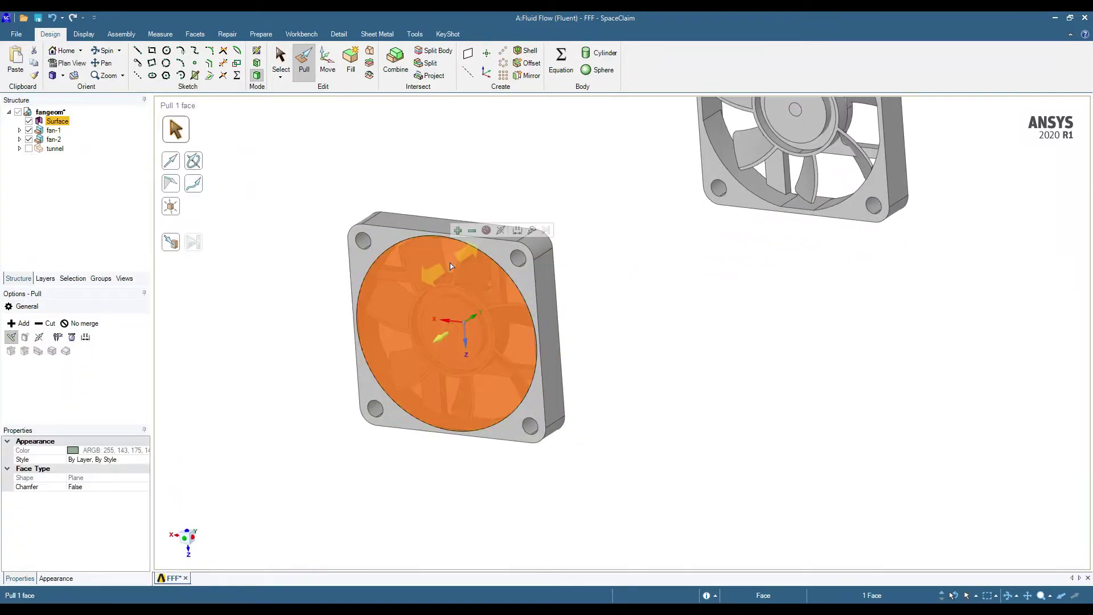
left_click(534, 232)
middle_click_drag(534, 231, 386, 311)
left_click(81, 323)
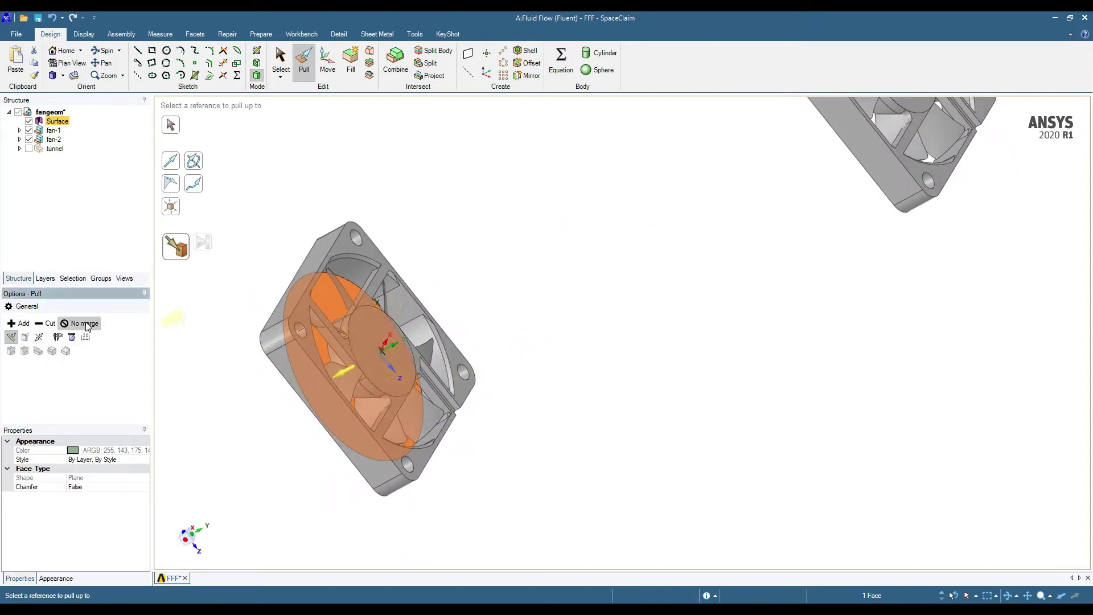
left_click(377, 318)
middle_click_drag(333, 263, 371, 229)
middle_click_drag(532, 317, 511, 357)
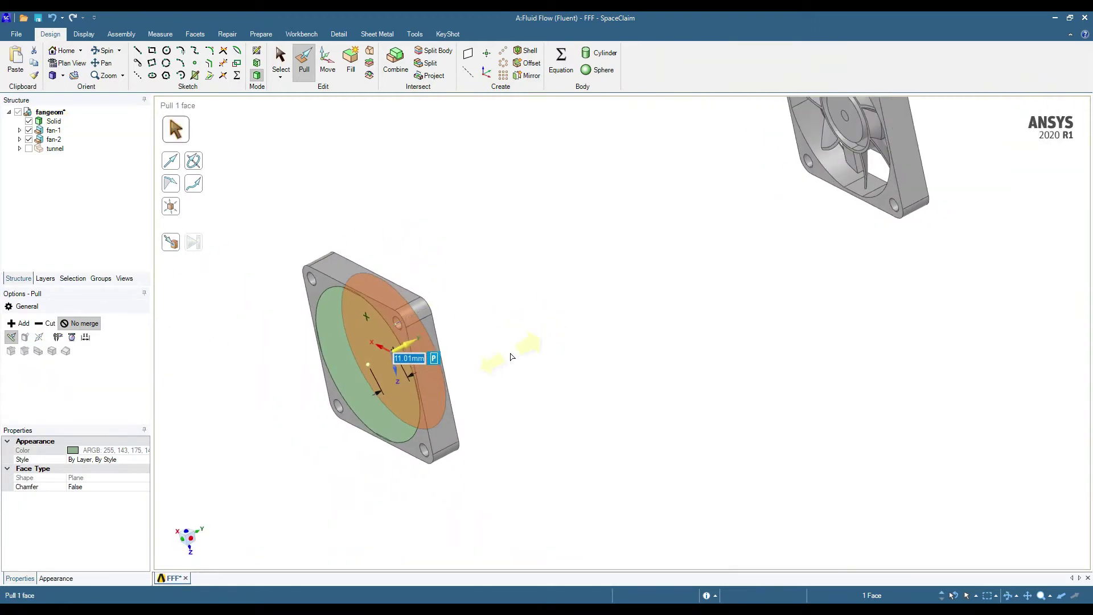
key("Escape")
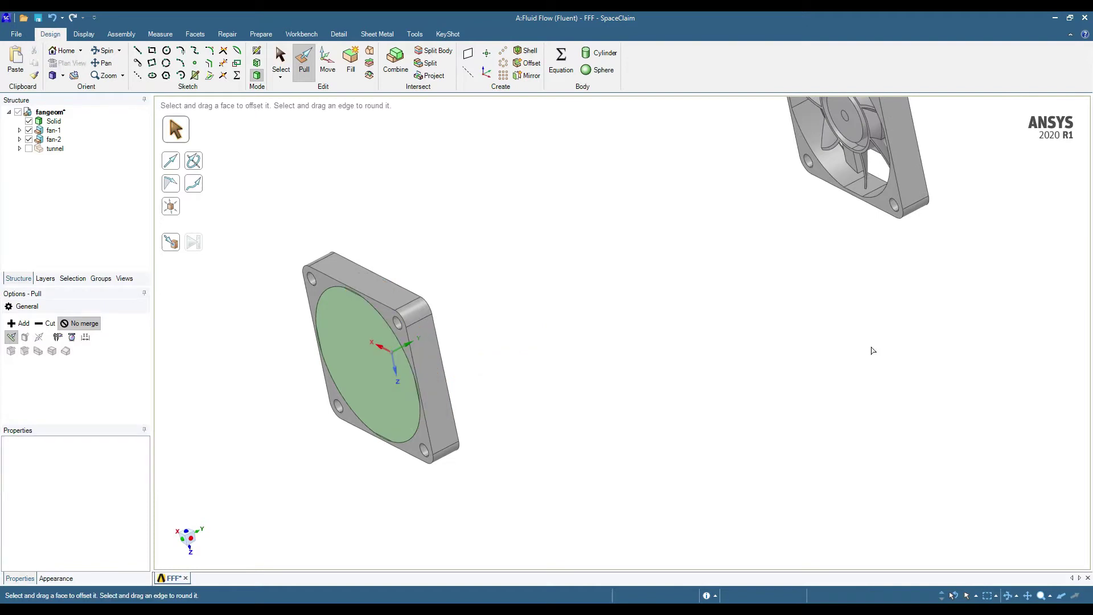
Sketch a 58 mm diameter circle centred on the hub on the second fan's front face and convert it into a surface.
middle_click_drag(480, 335, 434, 423)
scroll(435, 423, "down", 4)
scroll(610, 281, "up", 5)
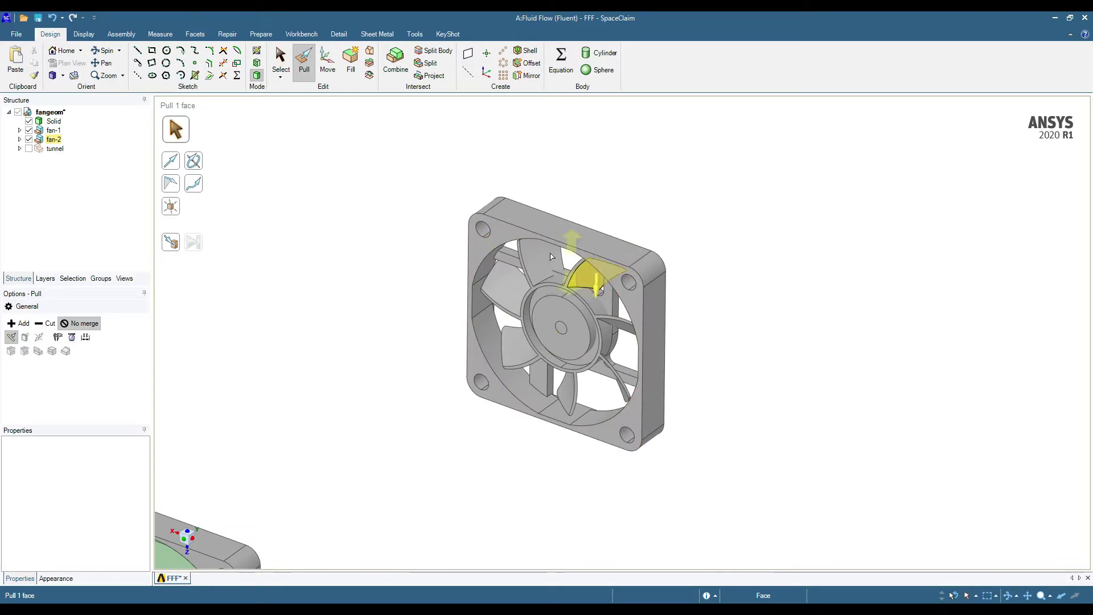
left_click(258, 54)
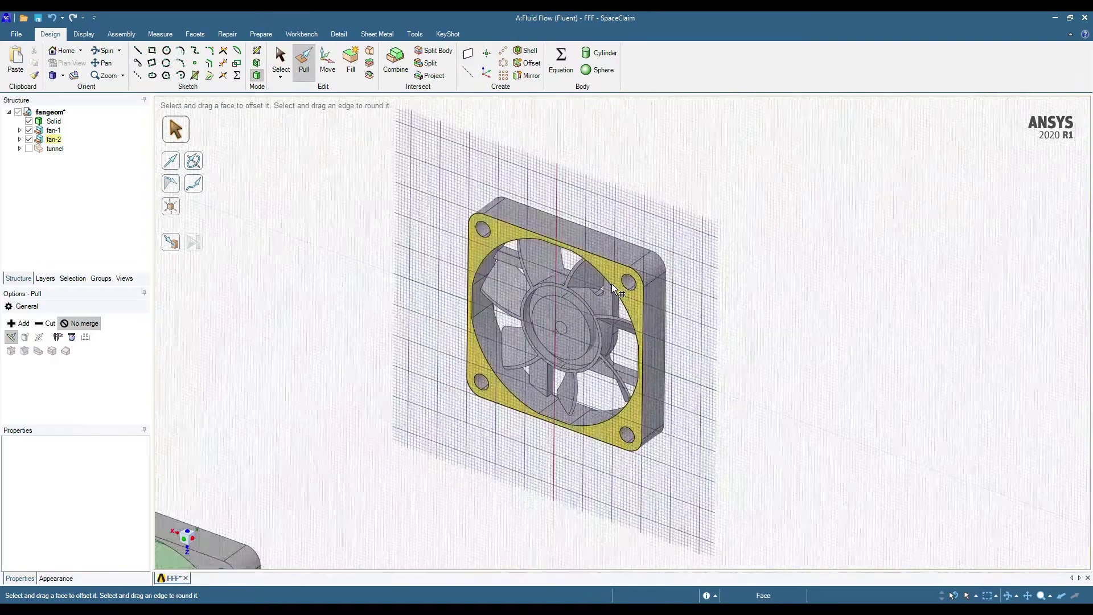
left_click(166, 50)
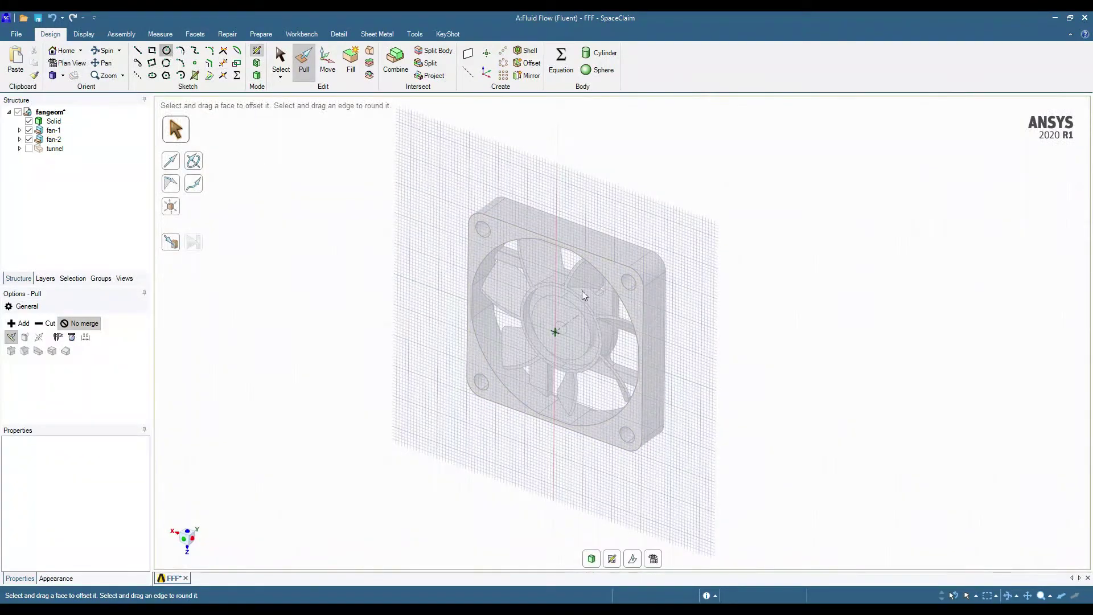
left_click(556, 334)
scroll(573, 248, "up", 3)
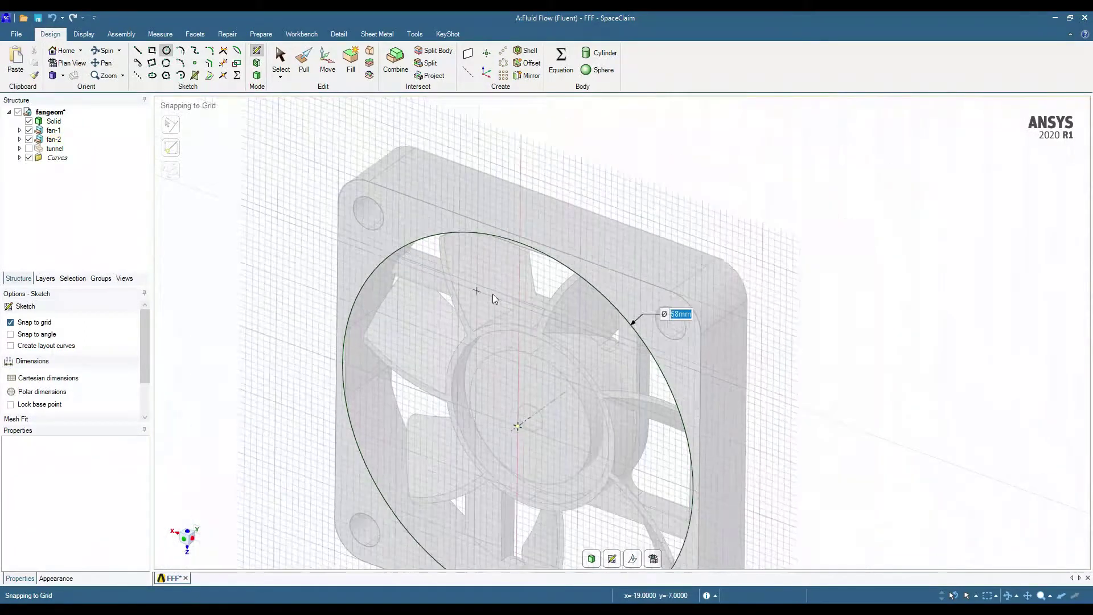
scroll(493, 294, "down", 3)
left_click(304, 74)
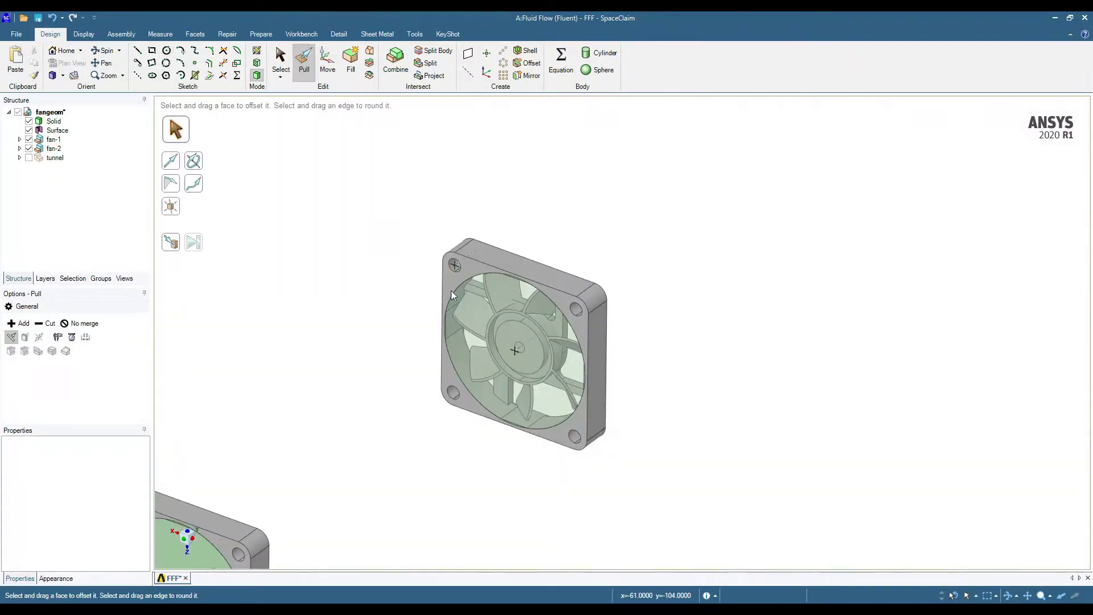
Pull the second fan's circular surface up to its rear hub face as a separate solid cylinder.
left_click(493, 308)
middle_click_drag(443, 351, 513, 341)
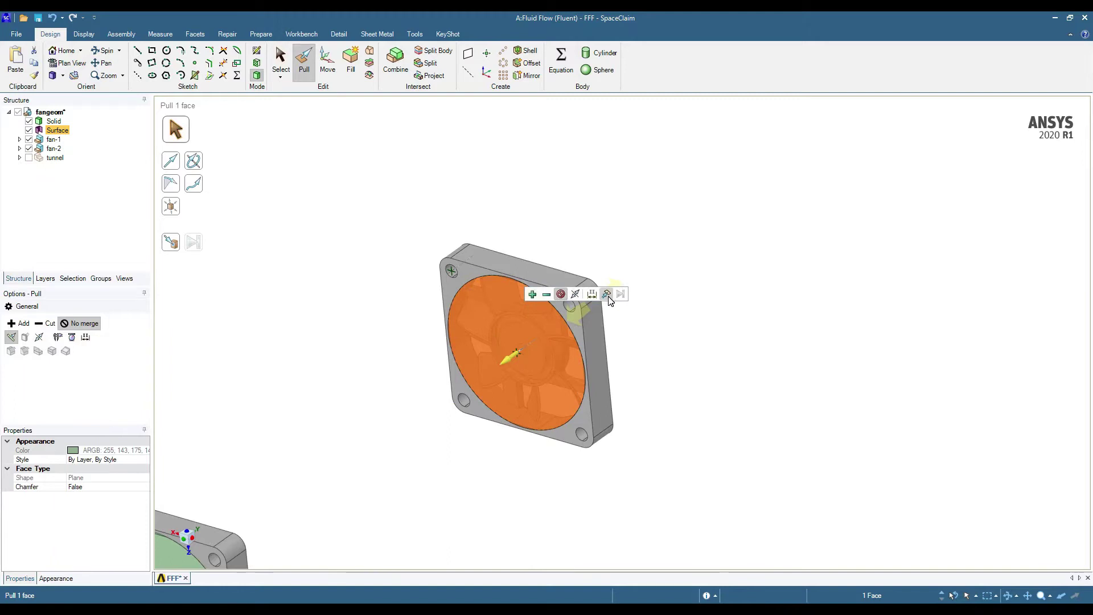
left_click(607, 294)
middle_click_drag(696, 341, 512, 336)
left_click(519, 313)
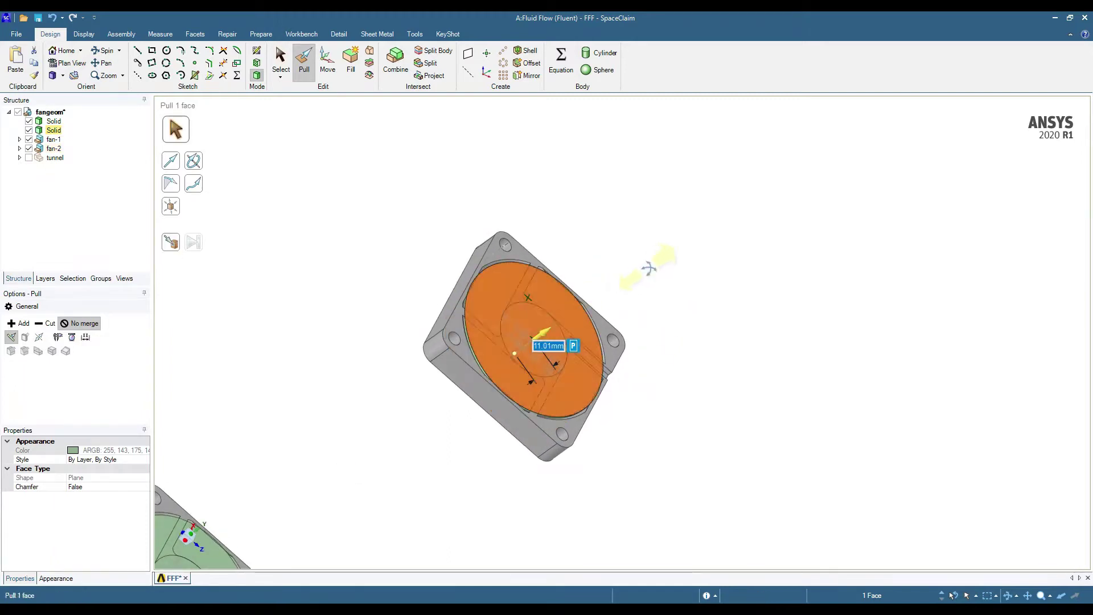
middle_click_drag(649, 268, 780, 236)
scroll(512, 284, "down", 3)
middle_click_drag(456, 364, 361, 319)
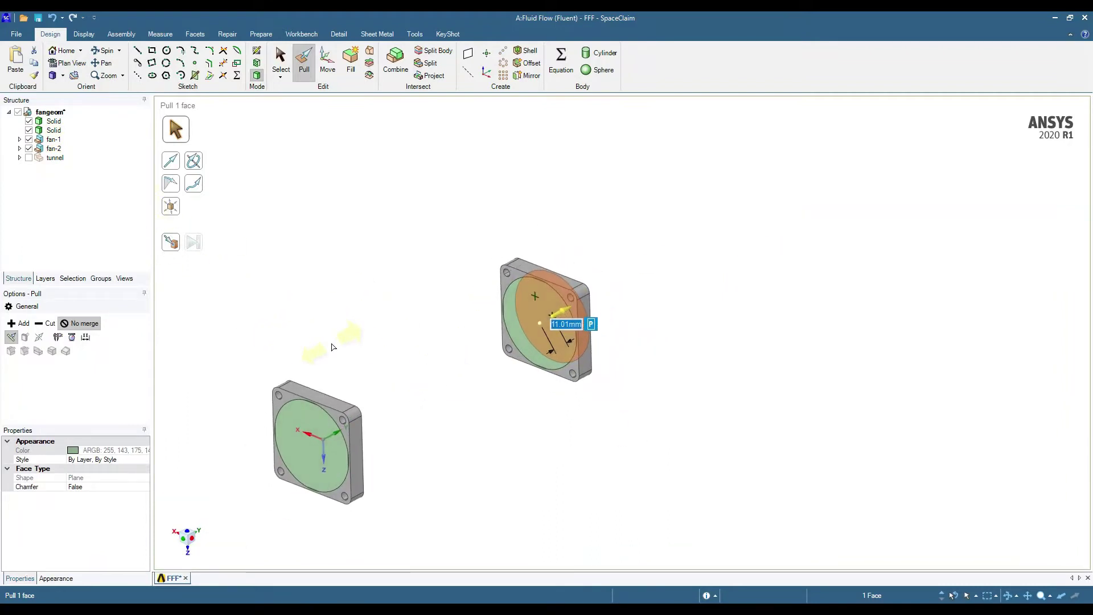
key("Escape")
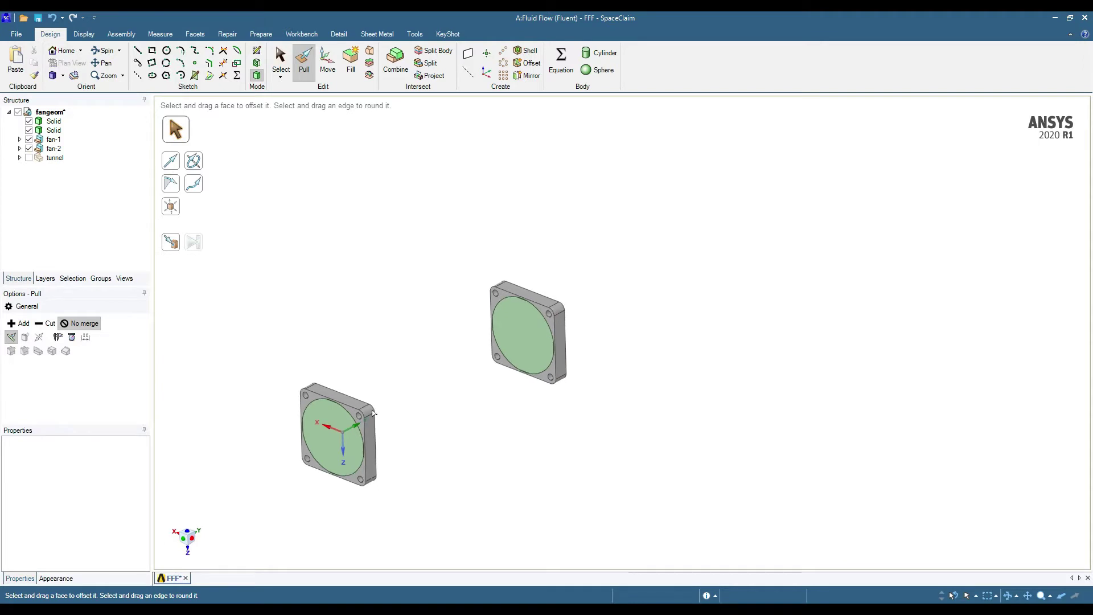
Rename the solid cylinder in the first fan as fan-1 and the one in the second fan as fan-2.
scroll(302, 433, "up", 2)
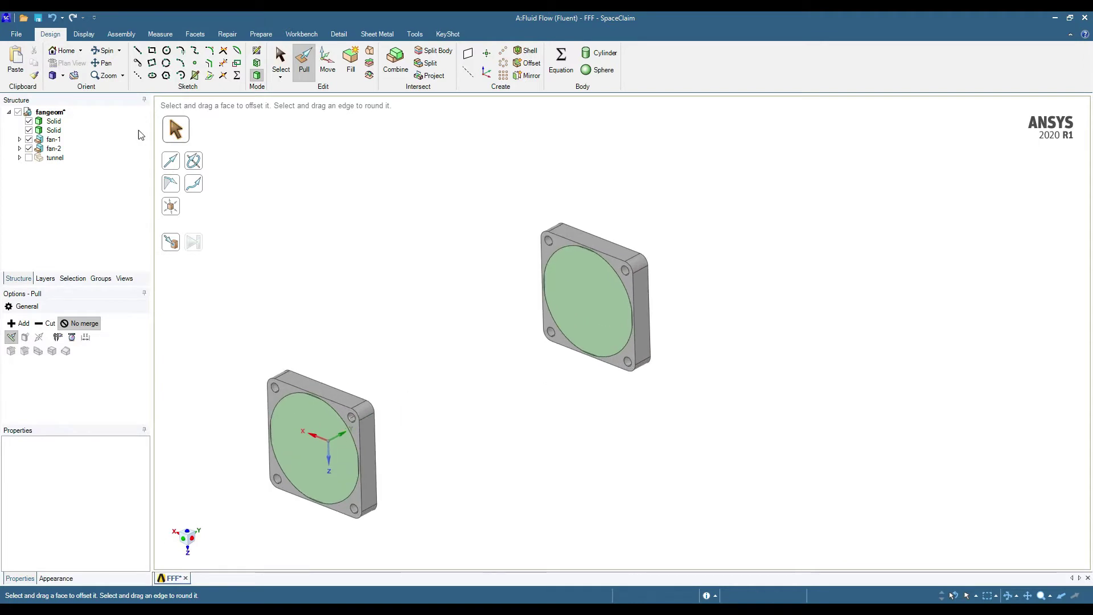
right_click(53, 121)
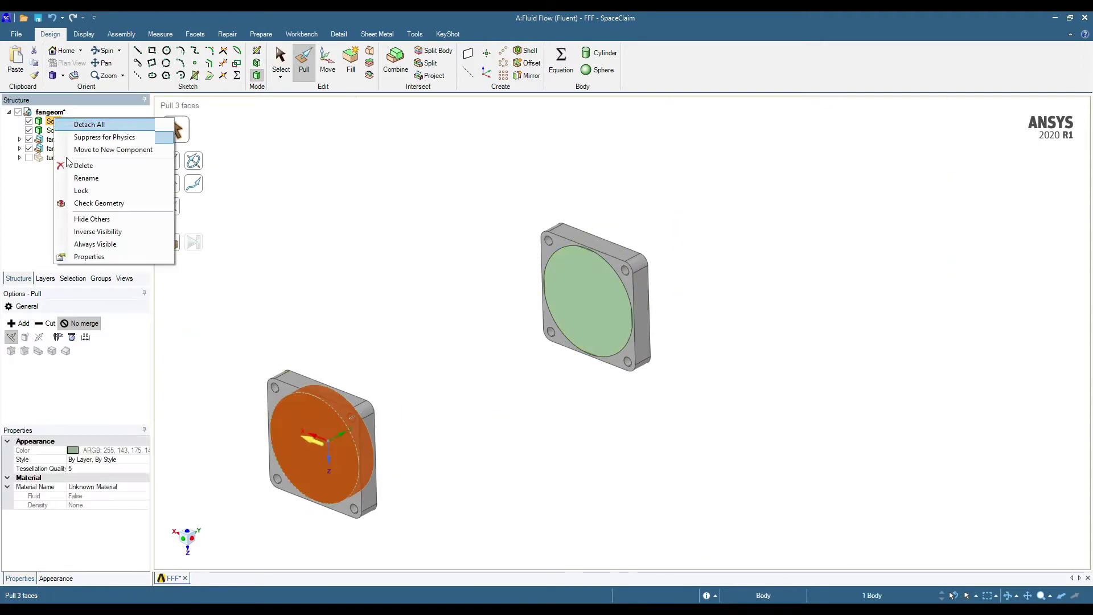
left_click(86, 178)
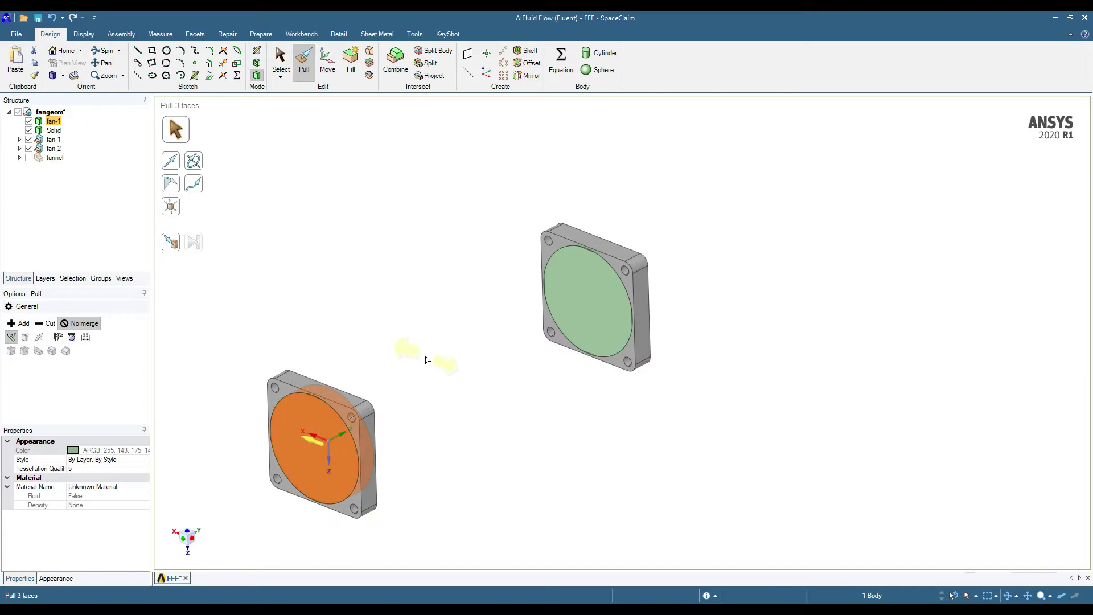
left_click(426, 360)
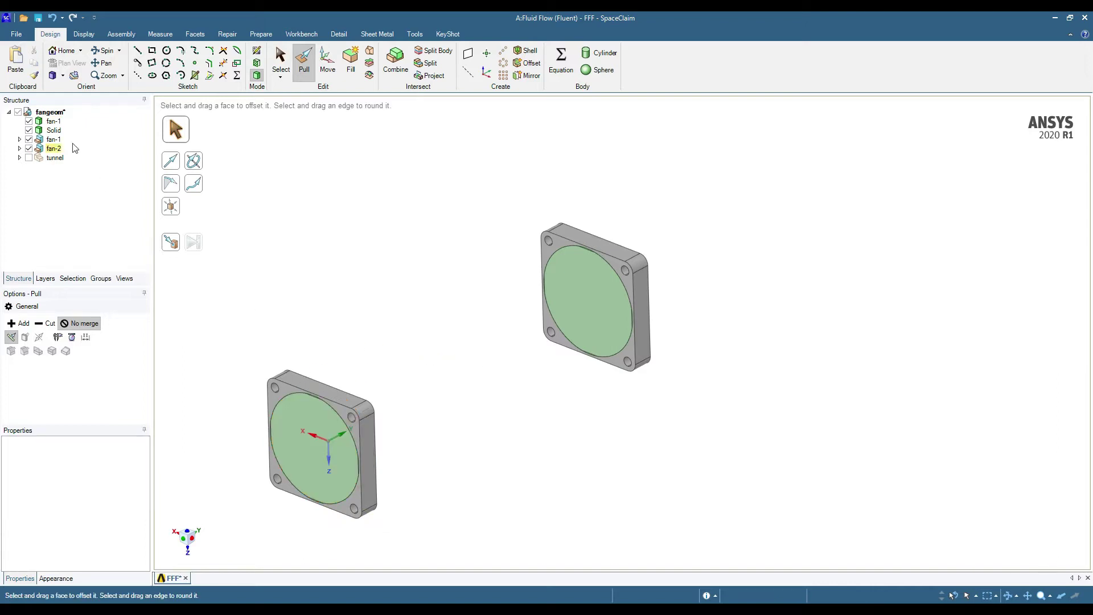
right_click(53, 129)
left_click(88, 179)
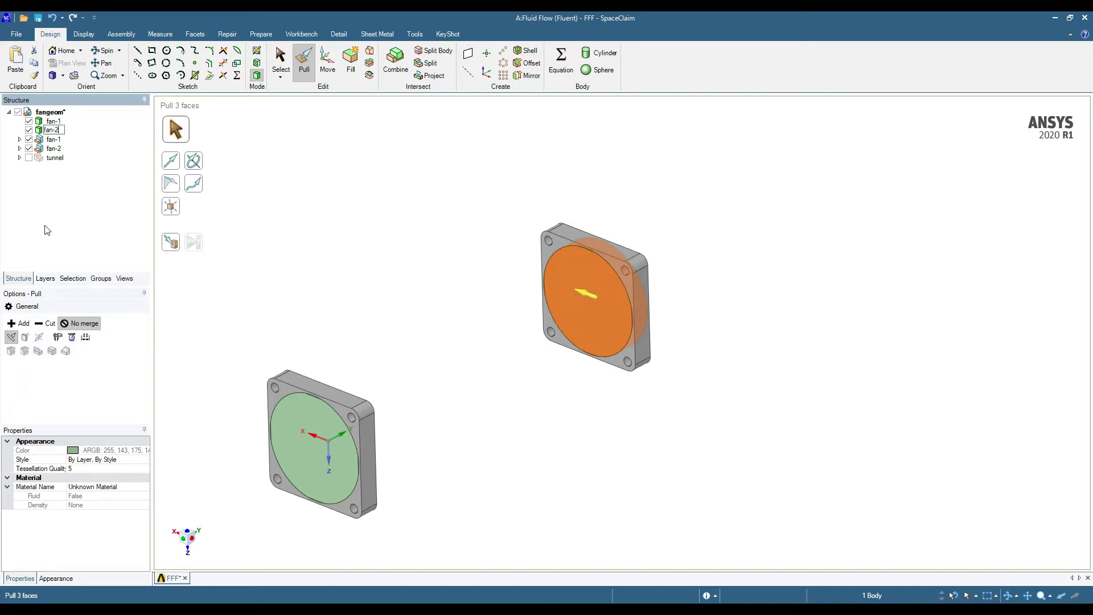
left_click(298, 328)
Hide the original fan-1 and fan-2 components and suppress both for physics.
scroll(467, 342, "down", 2)
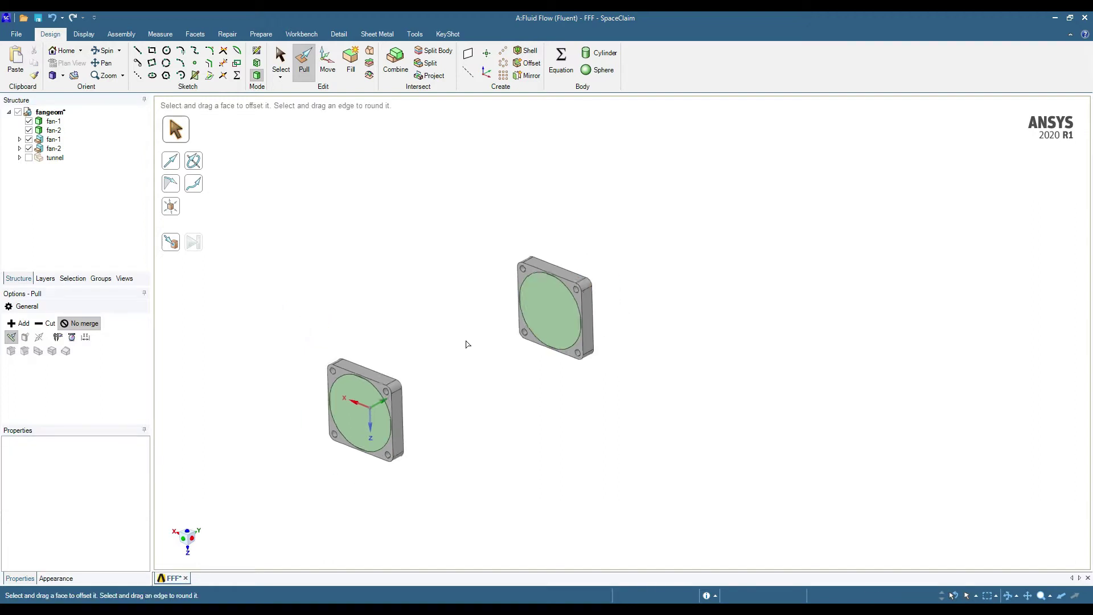
scroll(394, 408, "up", 3)
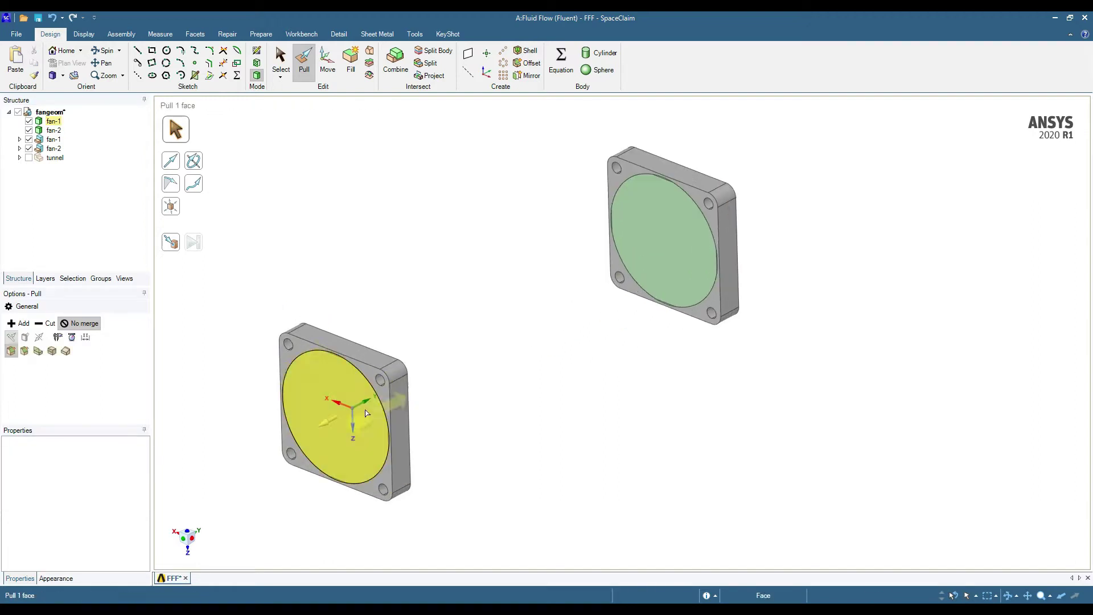
left_click(29, 140)
left_click(29, 149)
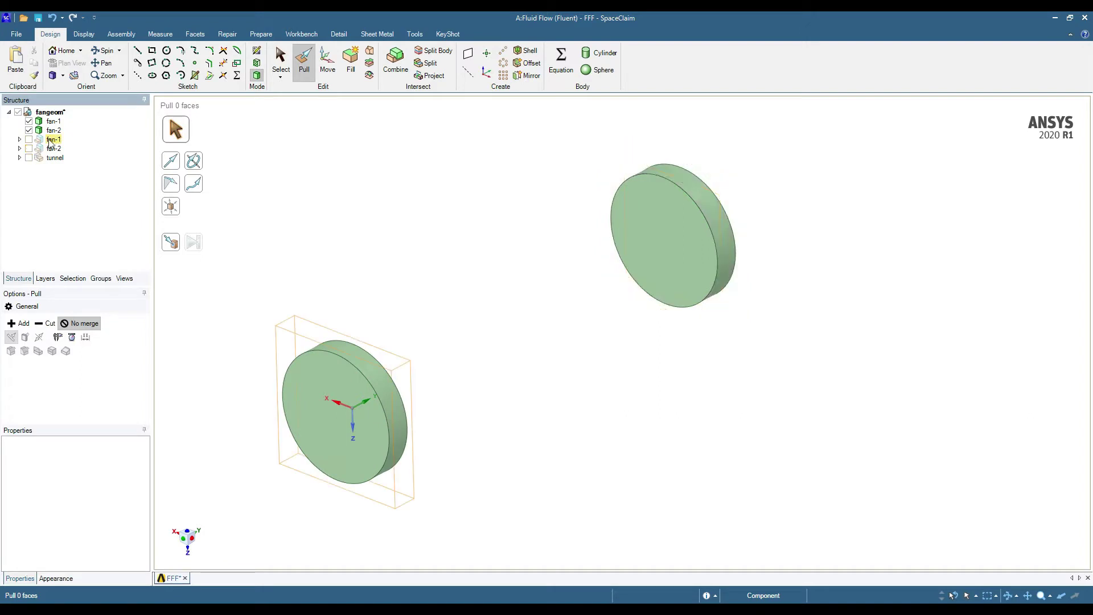
right_click(53, 140)
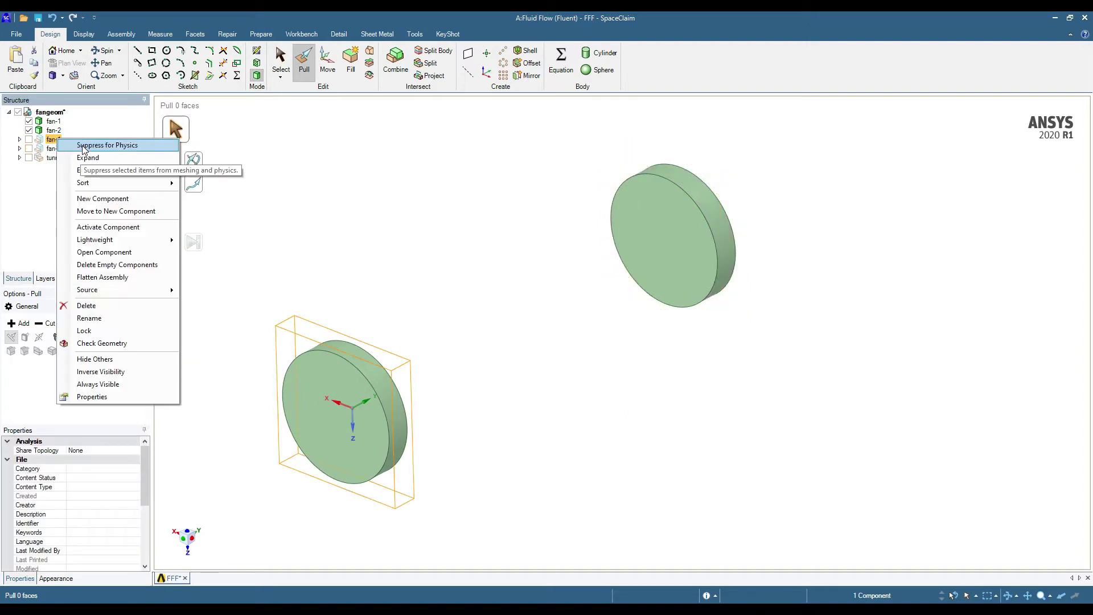
left_click(82, 145)
right_click(54, 149)
left_click(91, 154)
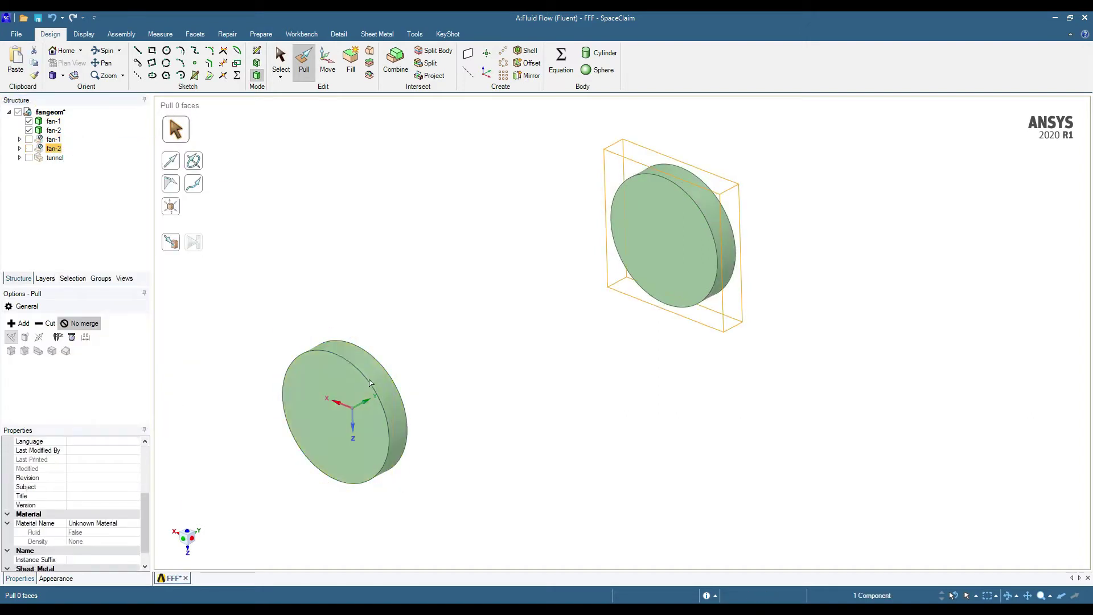
Show the tunnel component around the two simplified fan cylinders.
left_click(290, 252)
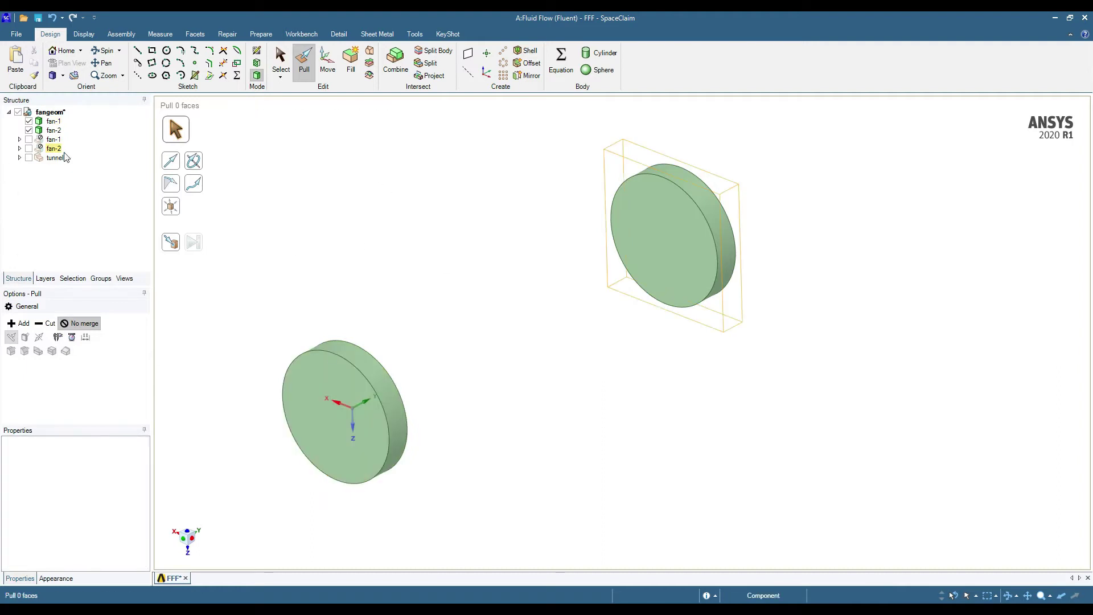
scroll(354, 318, "down", 1)
scroll(400, 325, "down", 2)
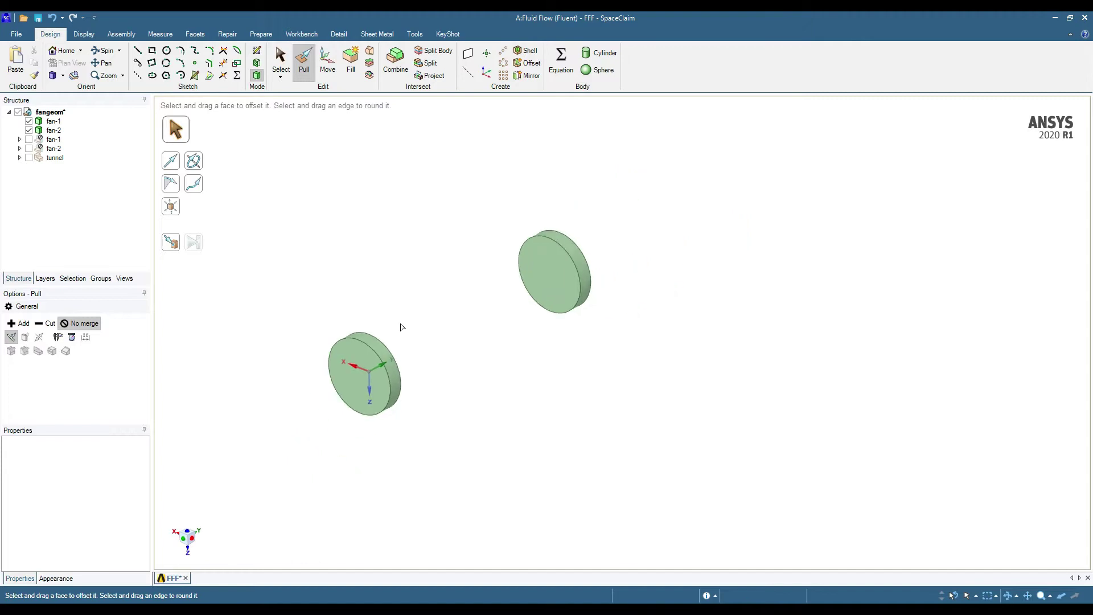
scroll(400, 325, "up", 2)
middle_click_drag(437, 363, 463, 334)
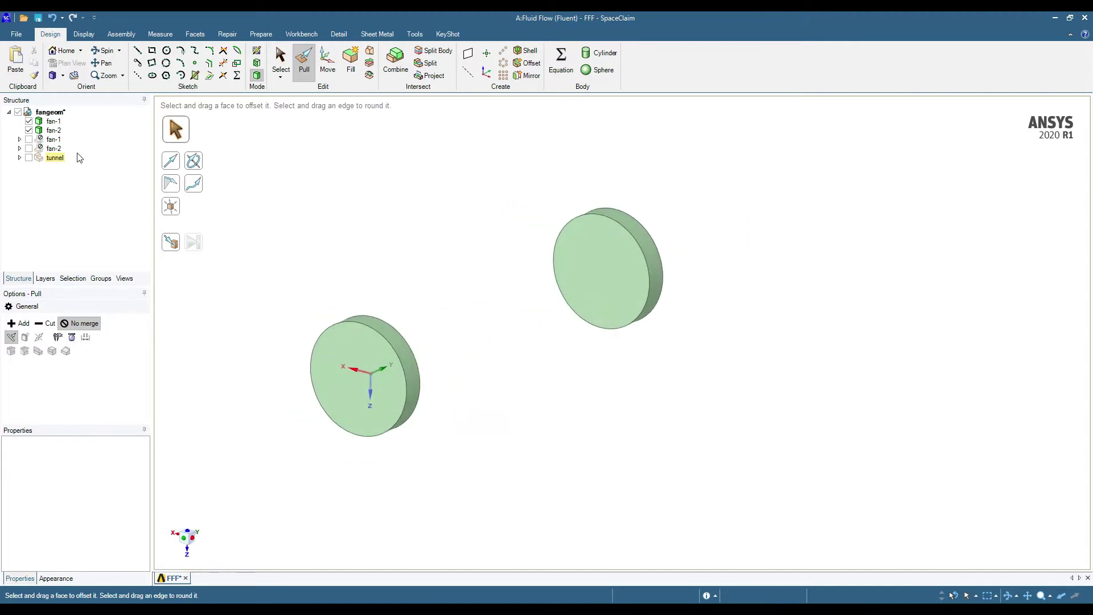
left_click(28, 157)
scroll(582, 356, "down", 2)
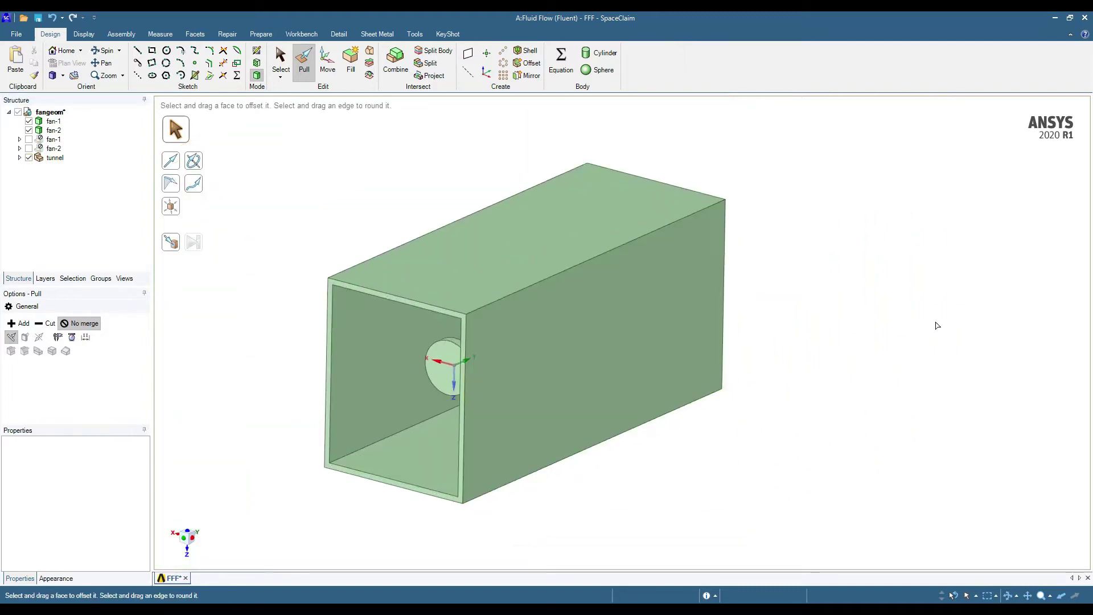
Examine how the two fan cylinders sit inside the tunnel from the front and the sides.
left_click(371, 272)
key("s")
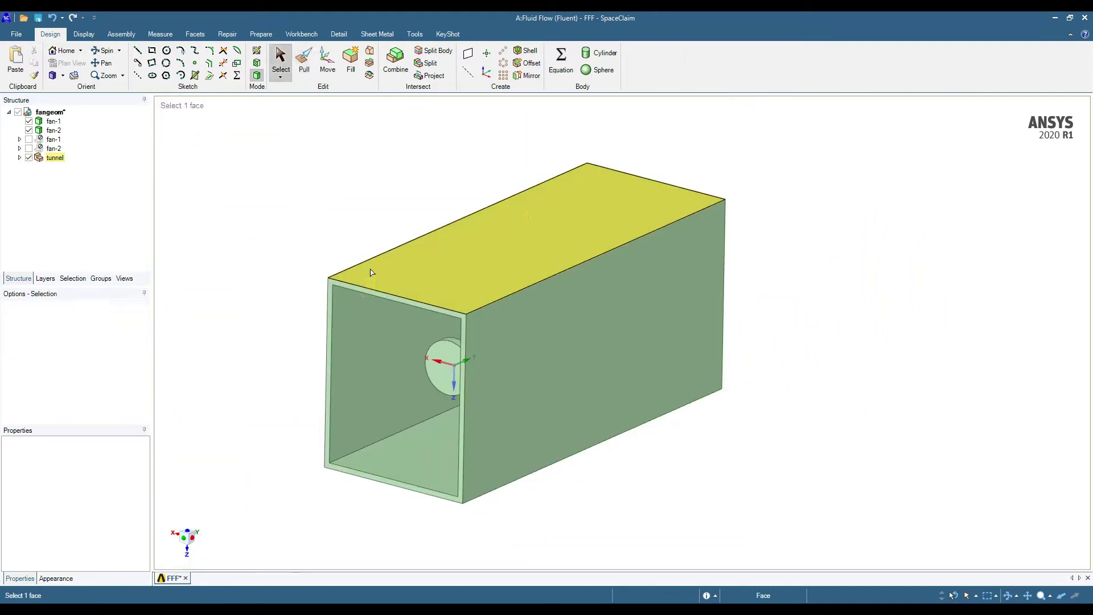
left_click(959, 368)
scroll(404, 478, "up", 2)
left_click(405, 475)
left_click(626, 411)
middle_click_drag(629, 410, 598, 296)
scroll(590, 290, "up", 4)
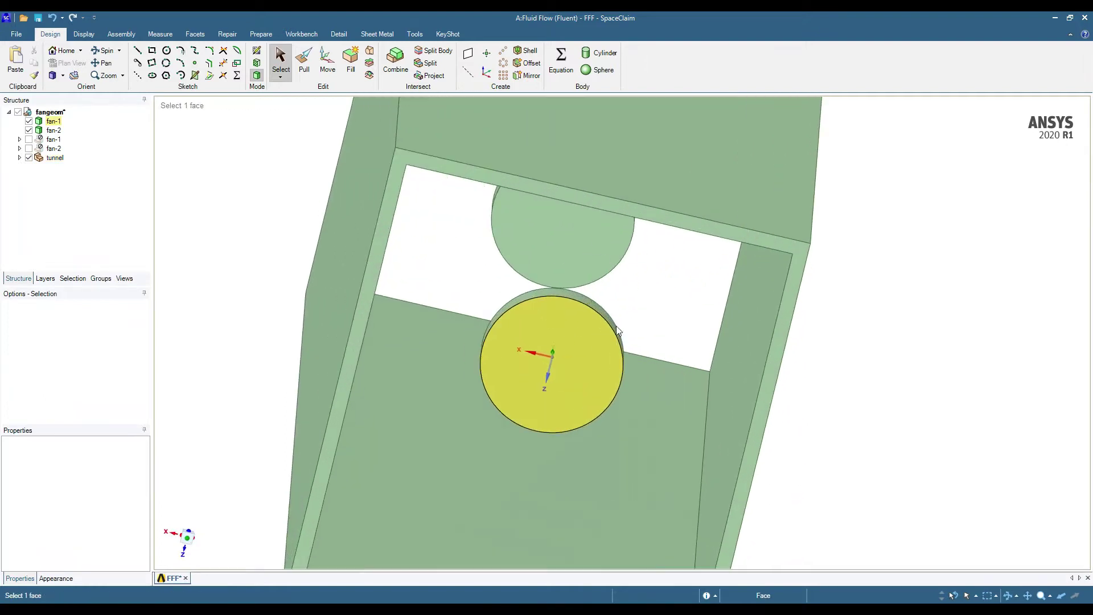
scroll(475, 282, "down", 5)
mouse_move(476, 282)
middle_mouse_down()
mouse_move(583, 353)
mouse_move(719, 320)
mouse_move(495, 300)
mouse_move(540, 264)
mouse_move(508, 284)
mouse_move(489, 279)
middle_mouse_up()
scroll(540, 264, "down", 3)
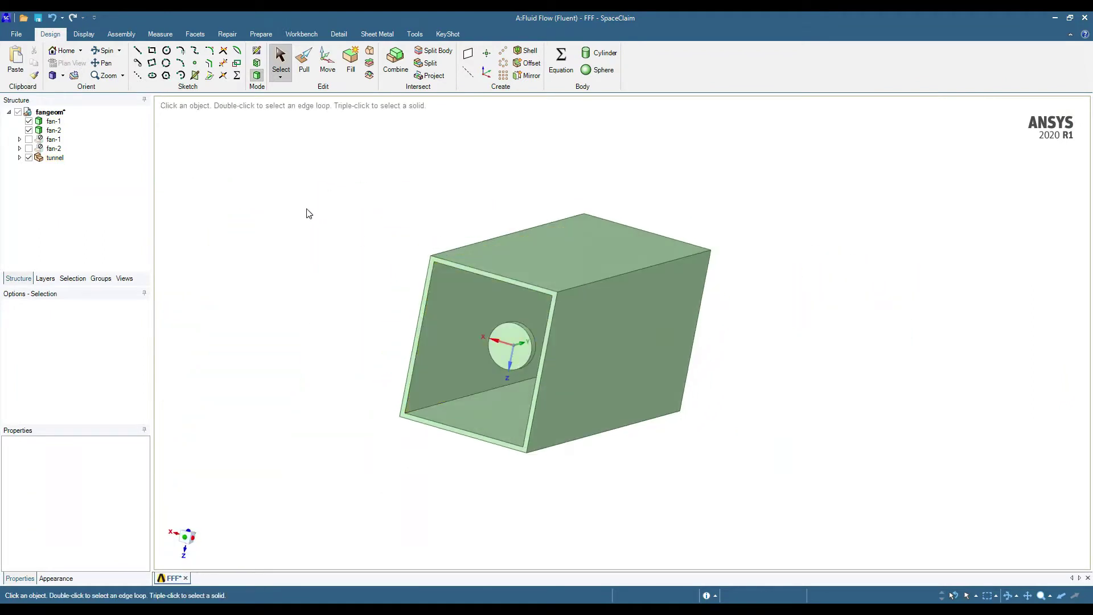
Extract the tunnel's inner fluid volume using both open end faces as the enclosing faces and an inner wall as the seed face.
left_click(261, 34)
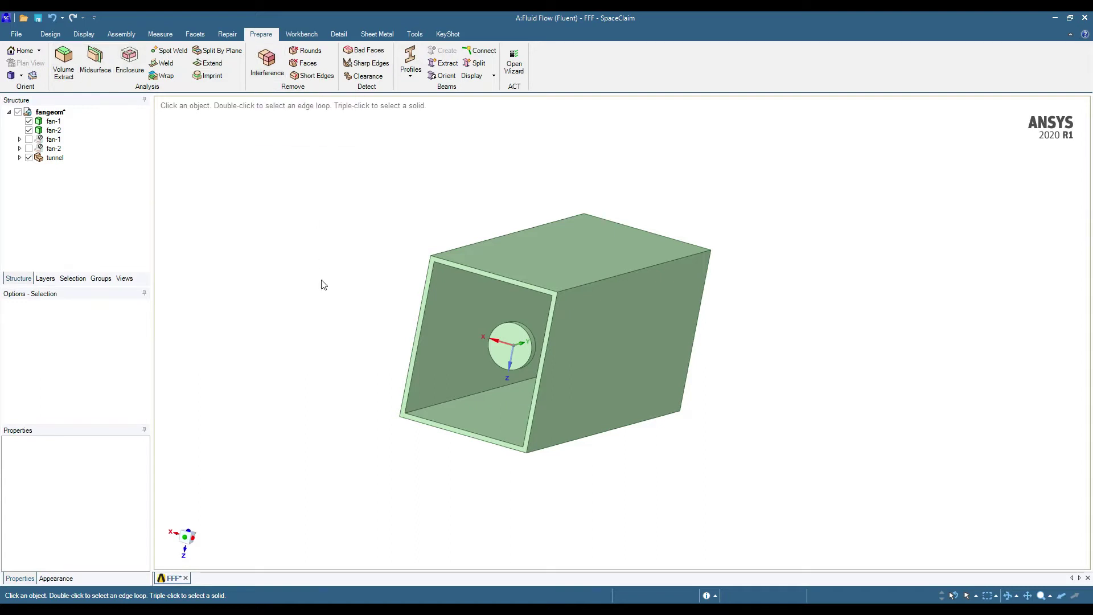
scroll(399, 284, "up", 2)
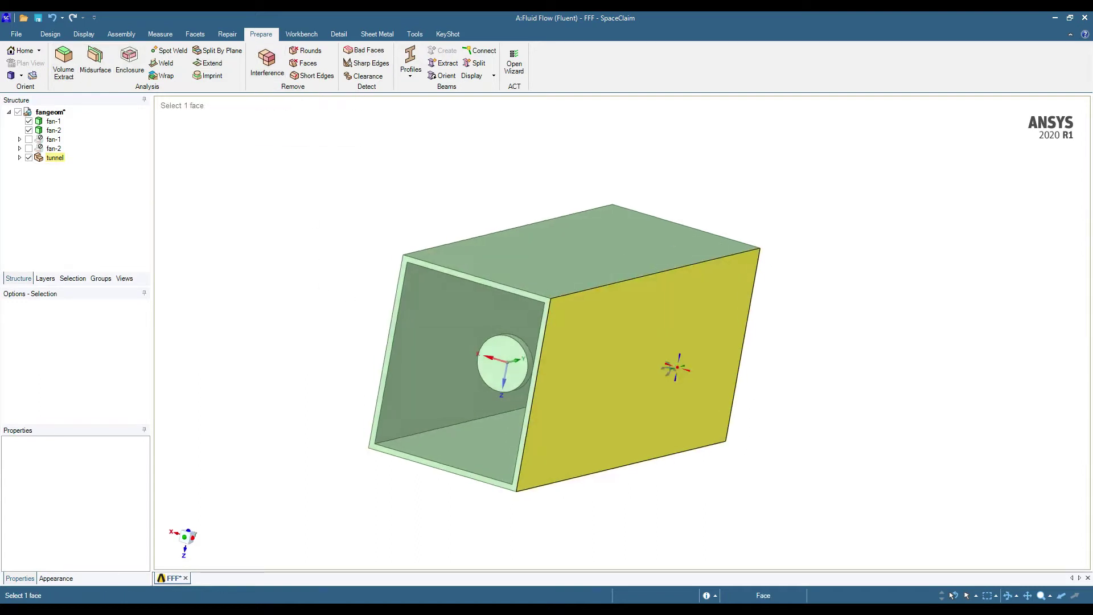
scroll(754, 402, "up", 2)
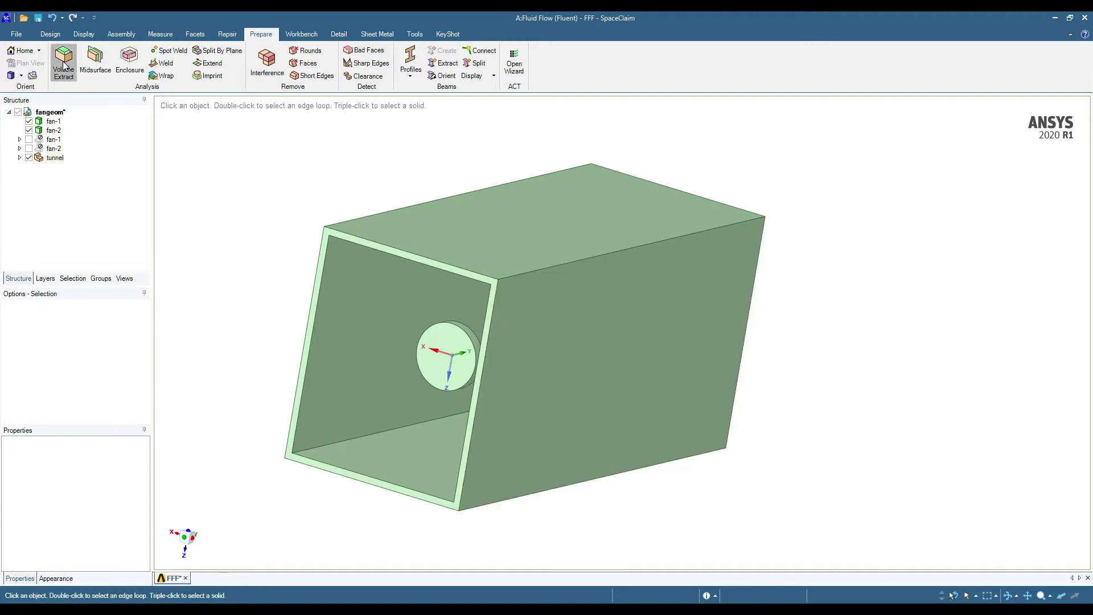
left_click(64, 65)
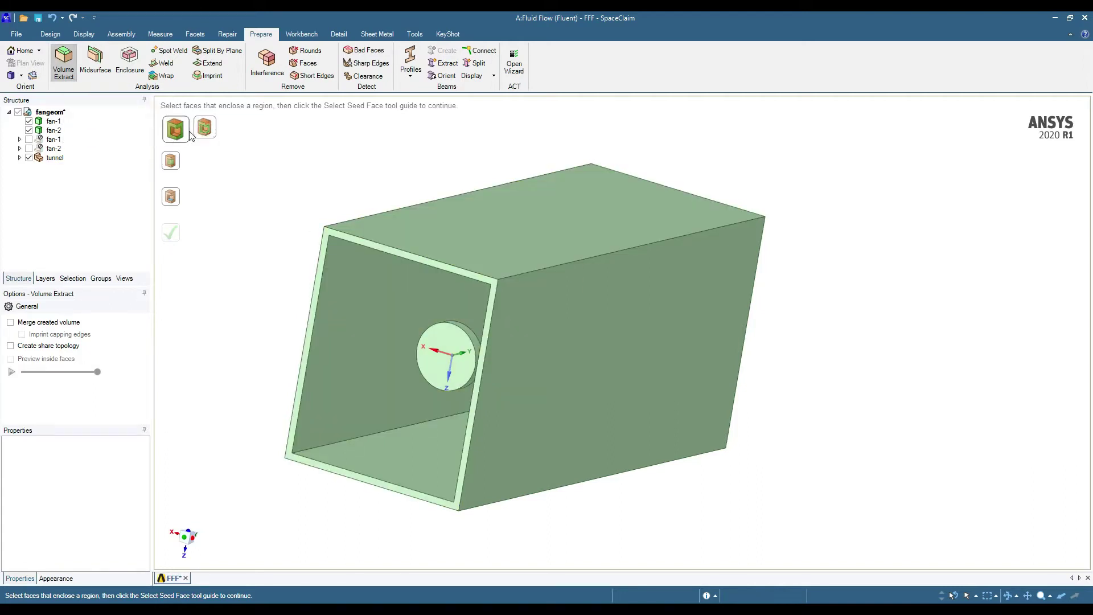
left_click(422, 261)
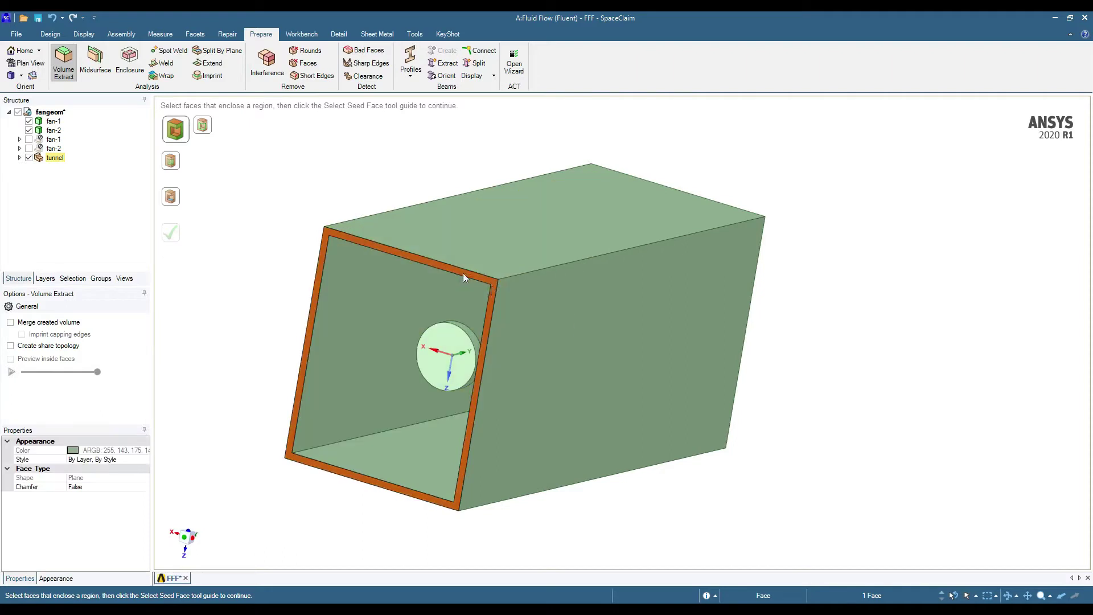
middle_click_drag(788, 298, 820, 227)
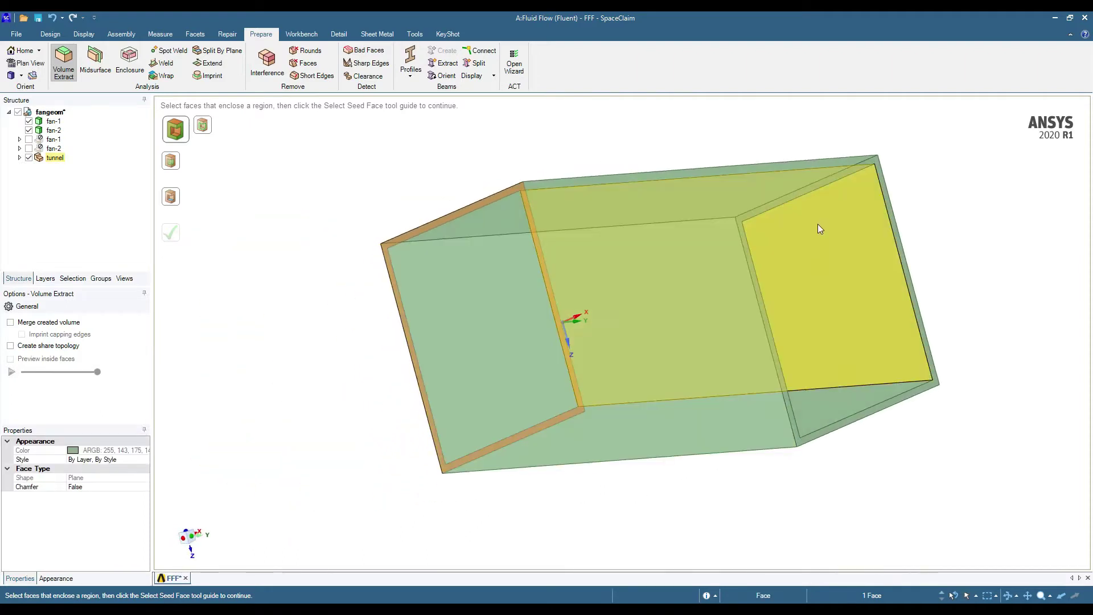
left_click(780, 202)
middle_click_drag(429, 270, 450, 251)
left_click(170, 196)
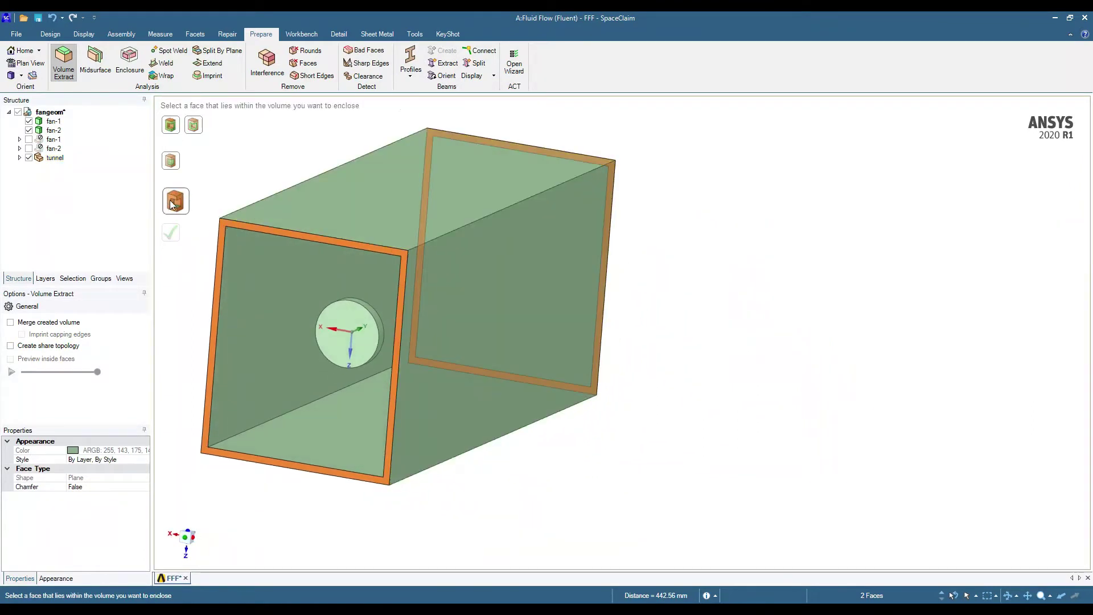
left_click(250, 279)
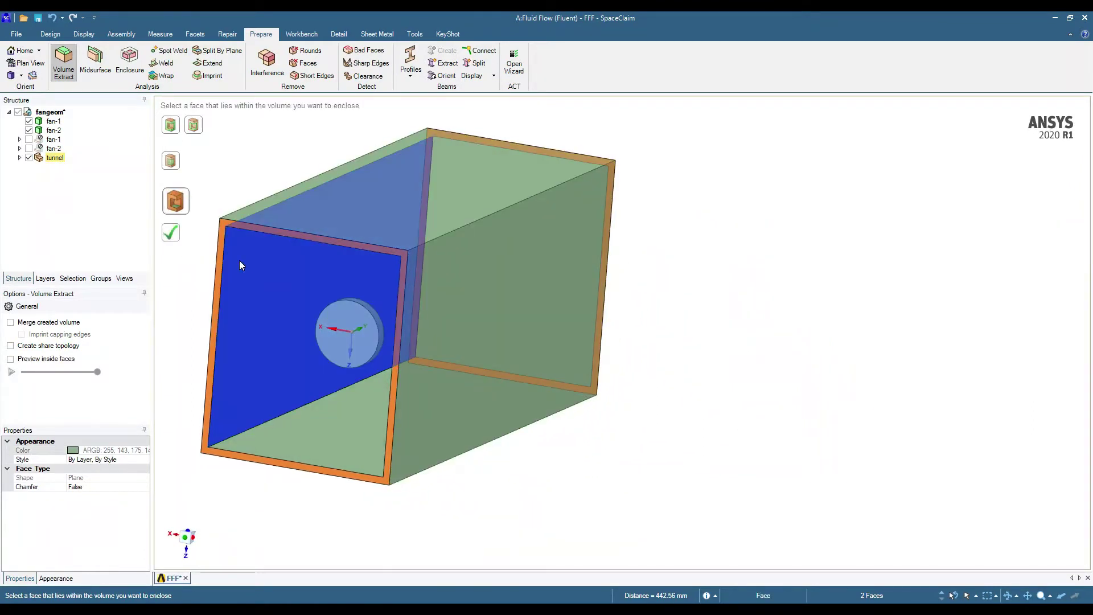
left_click(173, 235)
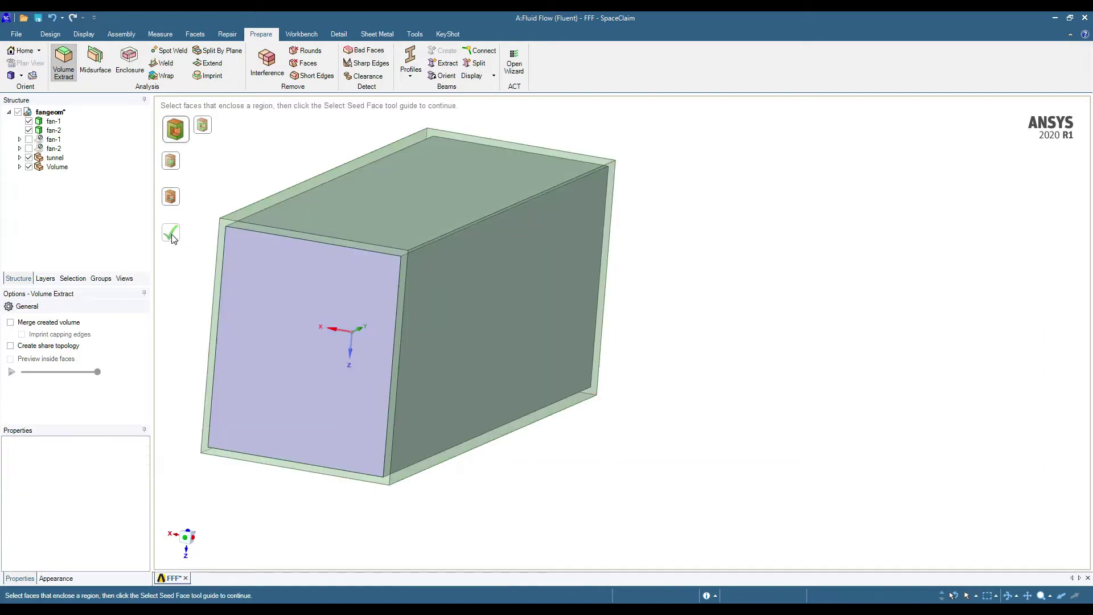
Suppress the tunnel component for physics and hide it, leaving the extracted Volume component shown.
right_click(62, 167)
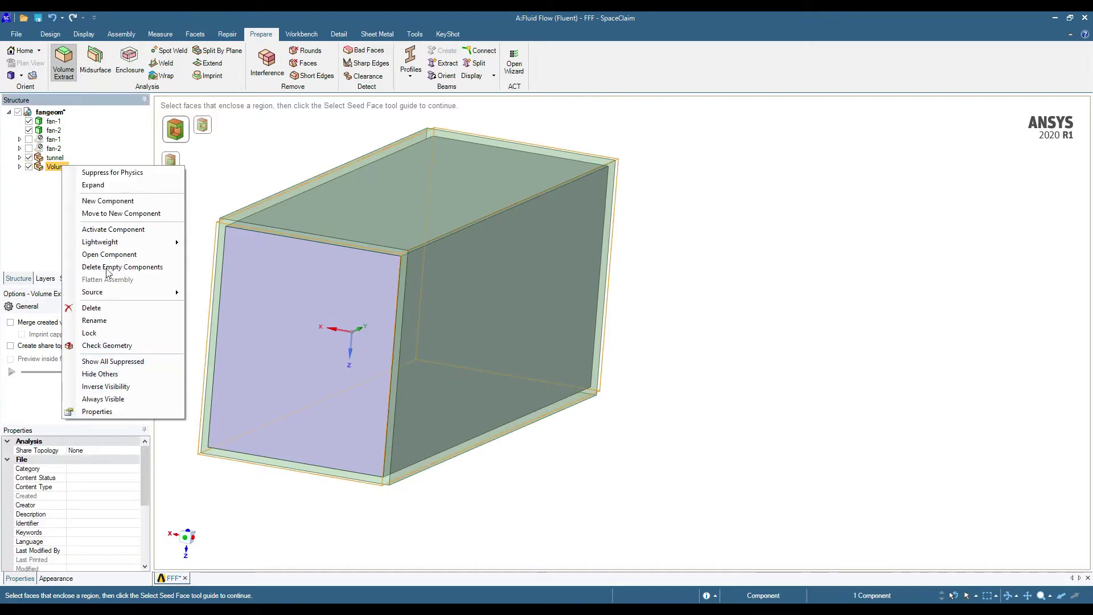
left_click(31, 195)
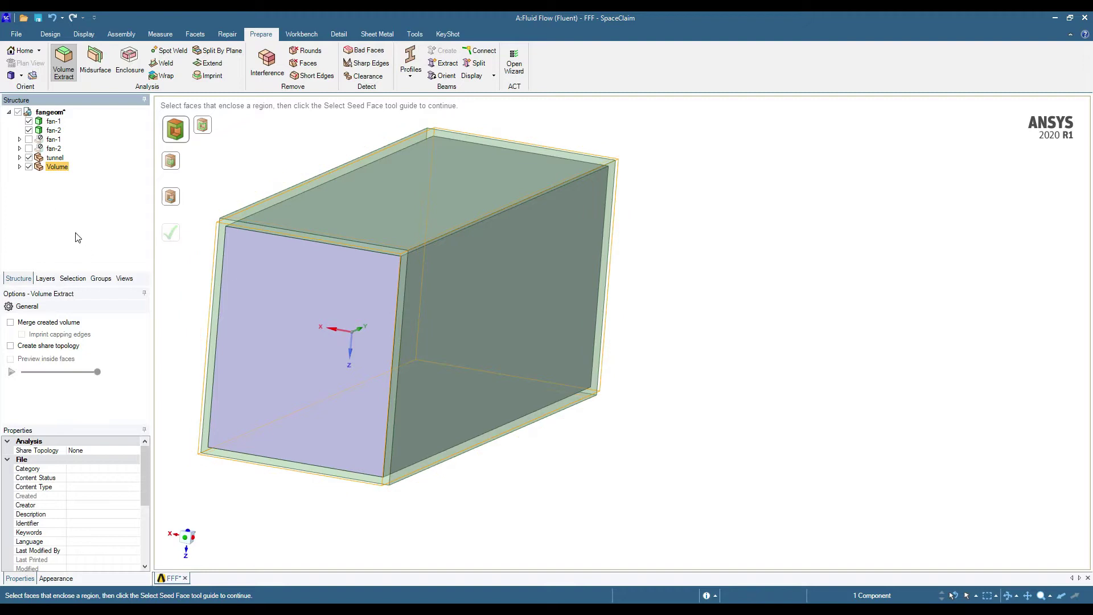
left_click(29, 166)
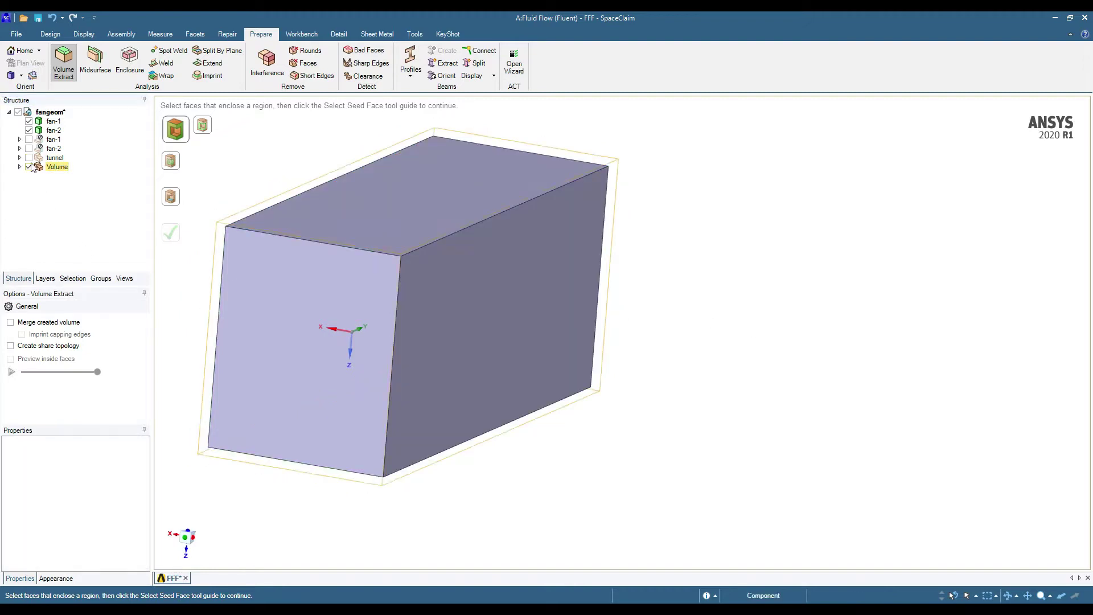
left_click(29, 159)
left_click(29, 159)
left_click(29, 159)
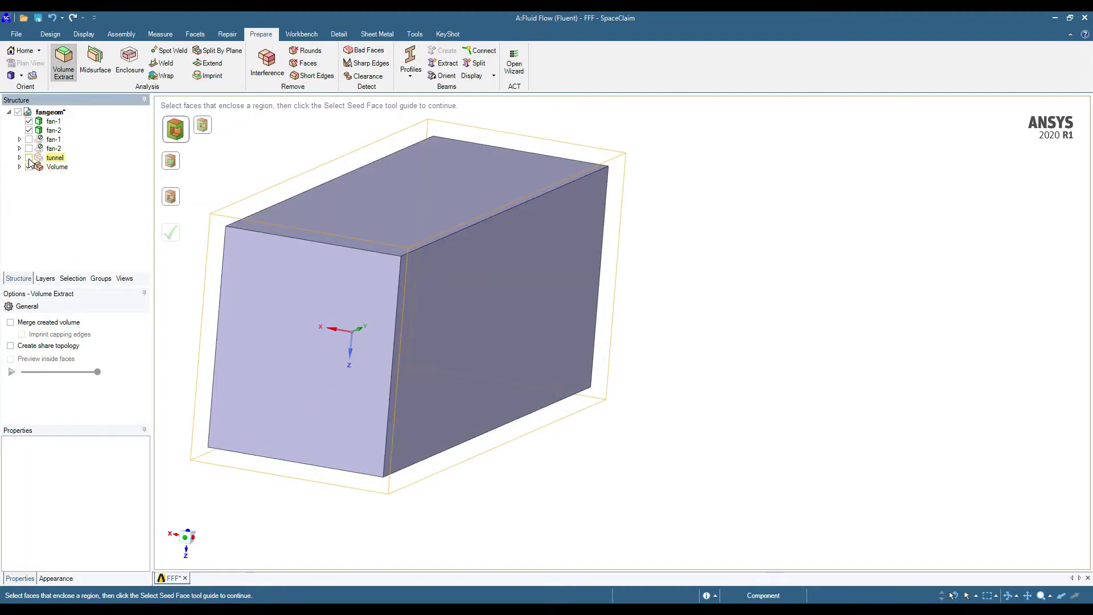
left_click(29, 159)
right_click(53, 159)
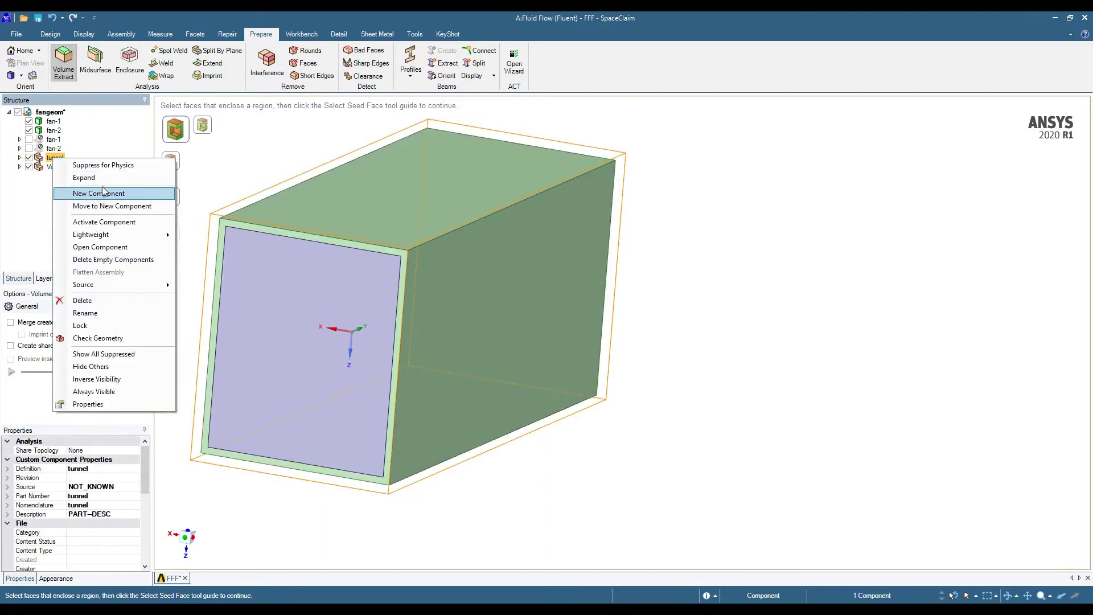
left_click(105, 166)
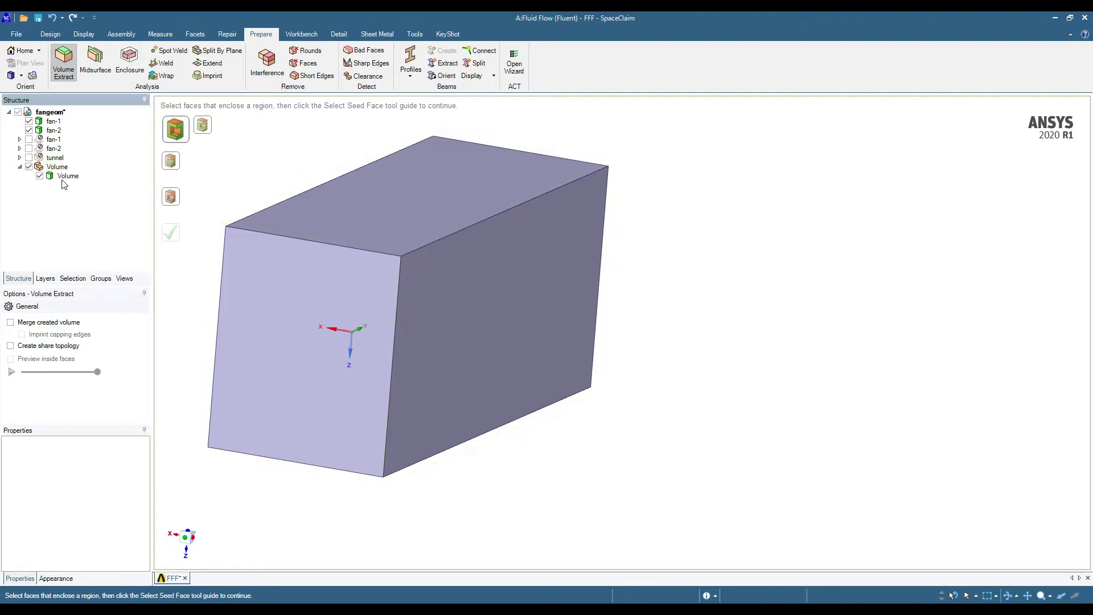
Display the extracted volume and the fan cylinders in wireframe.
left_click(63, 177)
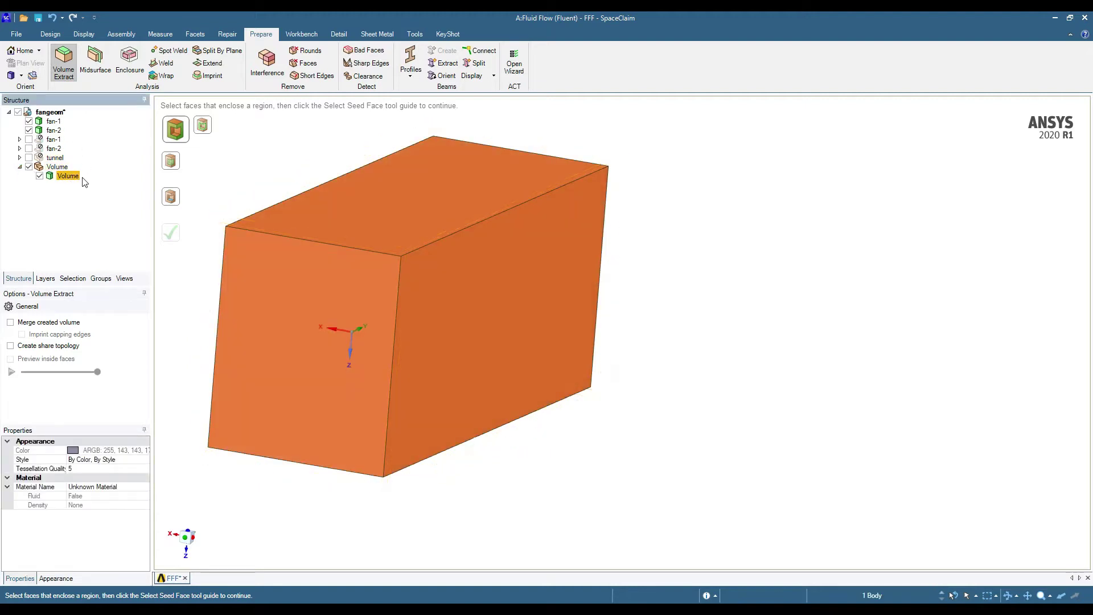
left_click(20, 167)
left_click(79, 36)
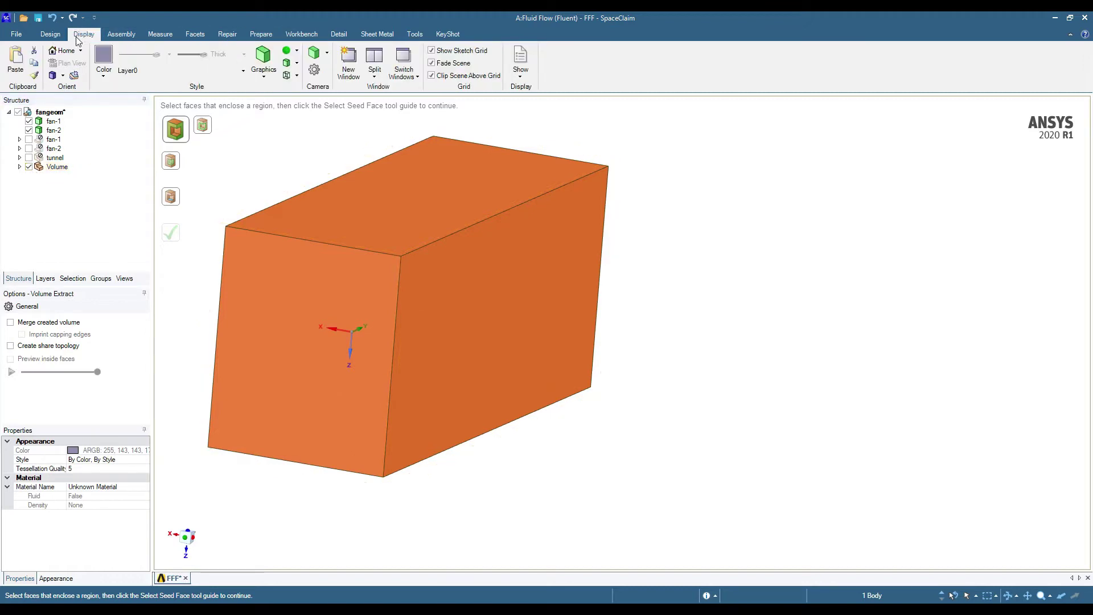
left_click(265, 68)
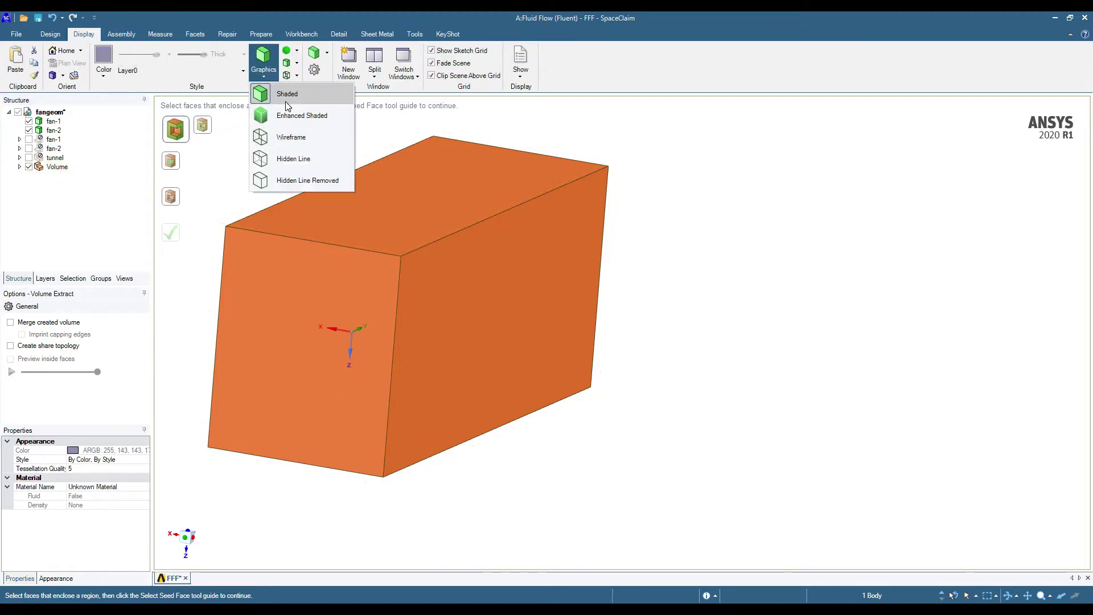
scroll(601, 288, "down", 2)
left_click(717, 319)
middle_click_drag(654, 342, 615, 387)
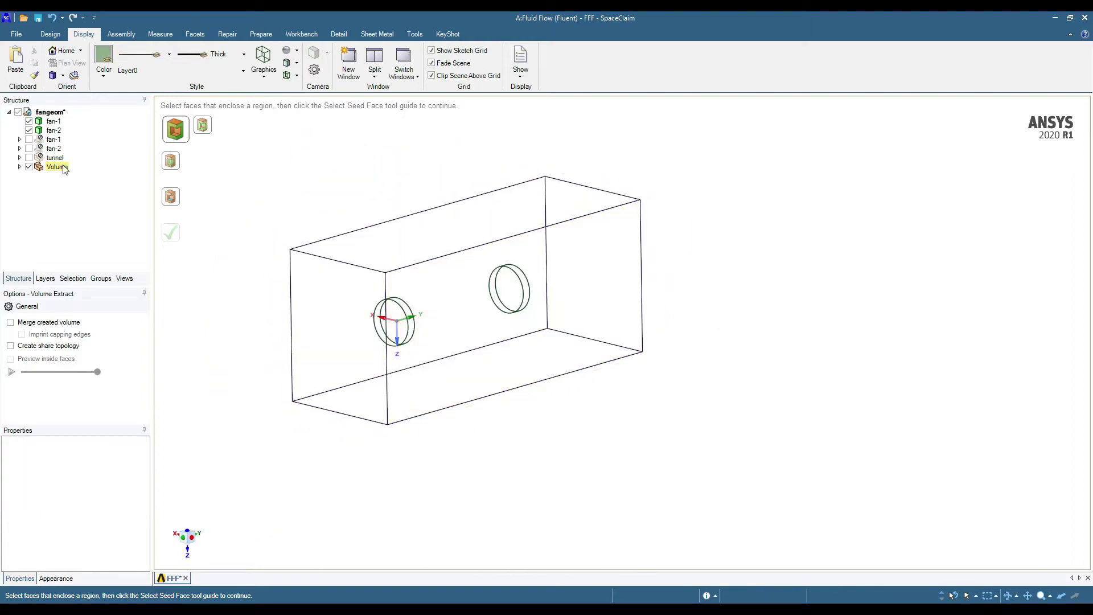
Examine the fan cylinders inside the wireframe volume and restore the Shaded display.
scroll(505, 434, "up", 2)
middle_click_drag(350, 272, 348, 270)
middle_click_drag(348, 270, 337, 278)
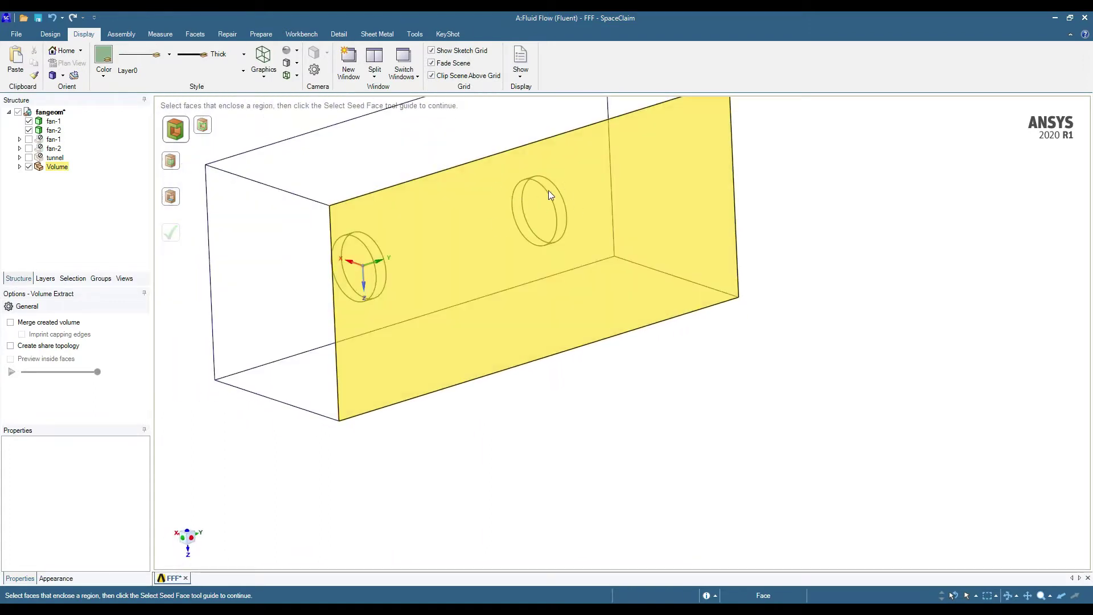
scroll(509, 434, "down", 2)
middle_click_drag(495, 392, 566, 402)
scroll(591, 419, "down", 2)
scroll(508, 305, "up", 3)
left_click(263, 62)
left_click(272, 94)
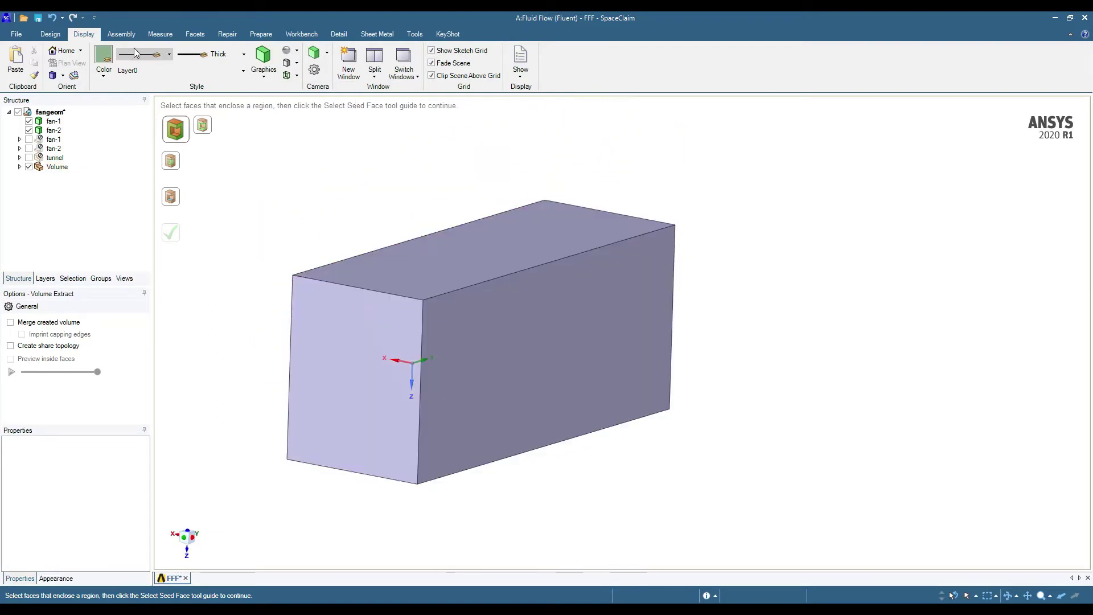
Section the model through the fan centres on the plane normal to the X axis.
left_click(56, 35)
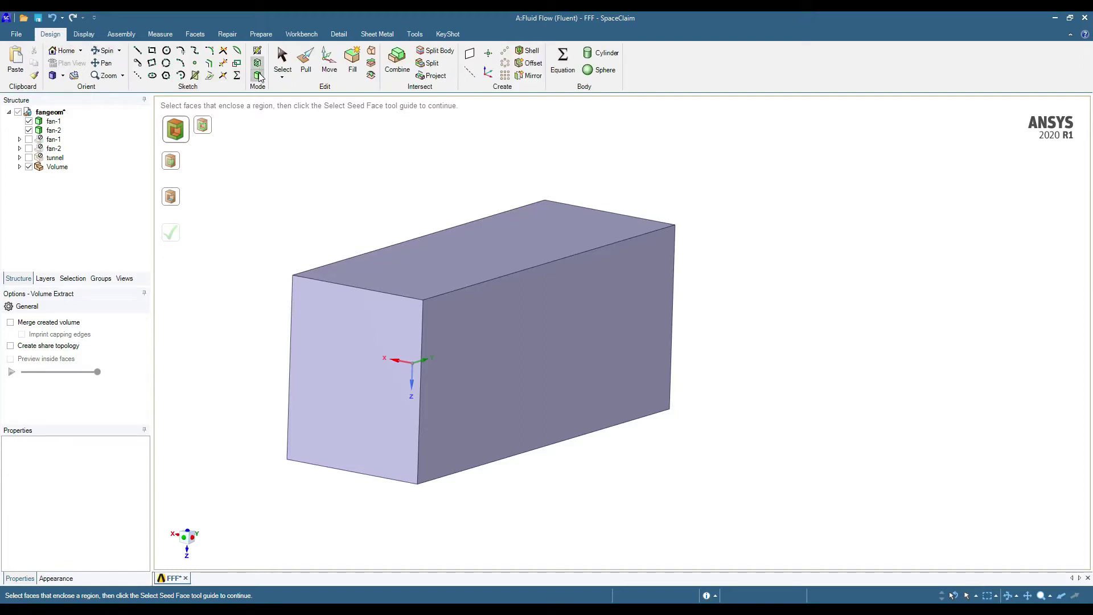
key("Escape")
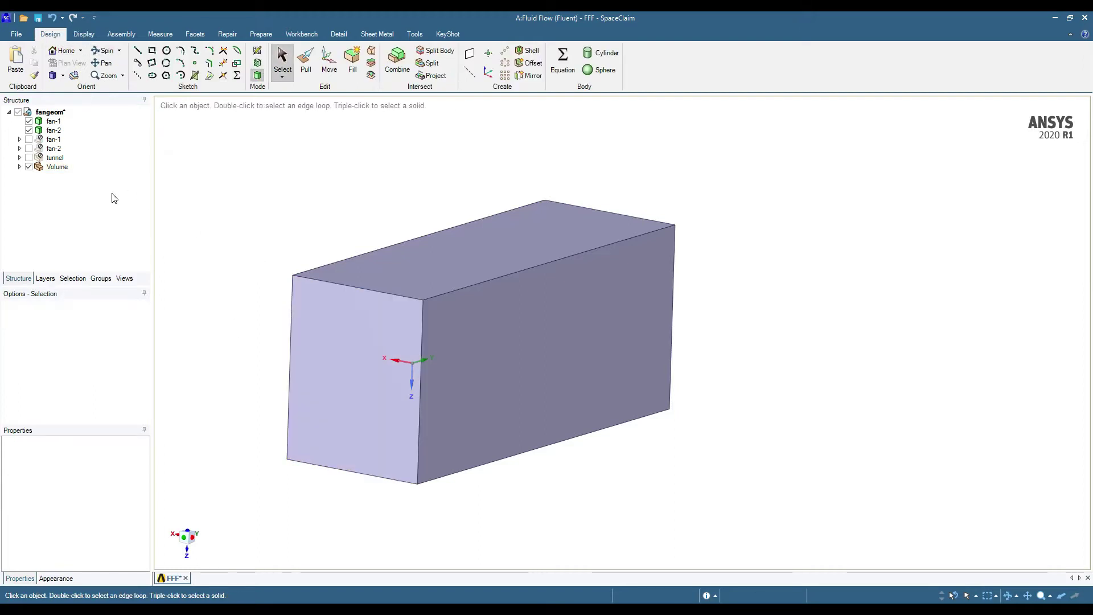
left_click(394, 361)
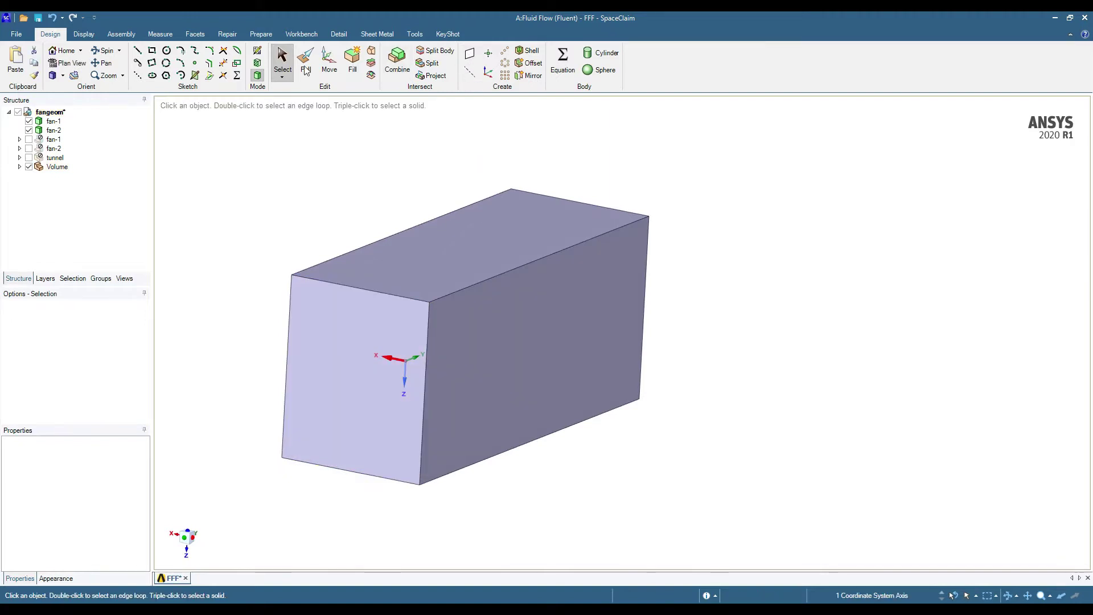
left_click(258, 65)
middle_click_drag(664, 312, 629, 302)
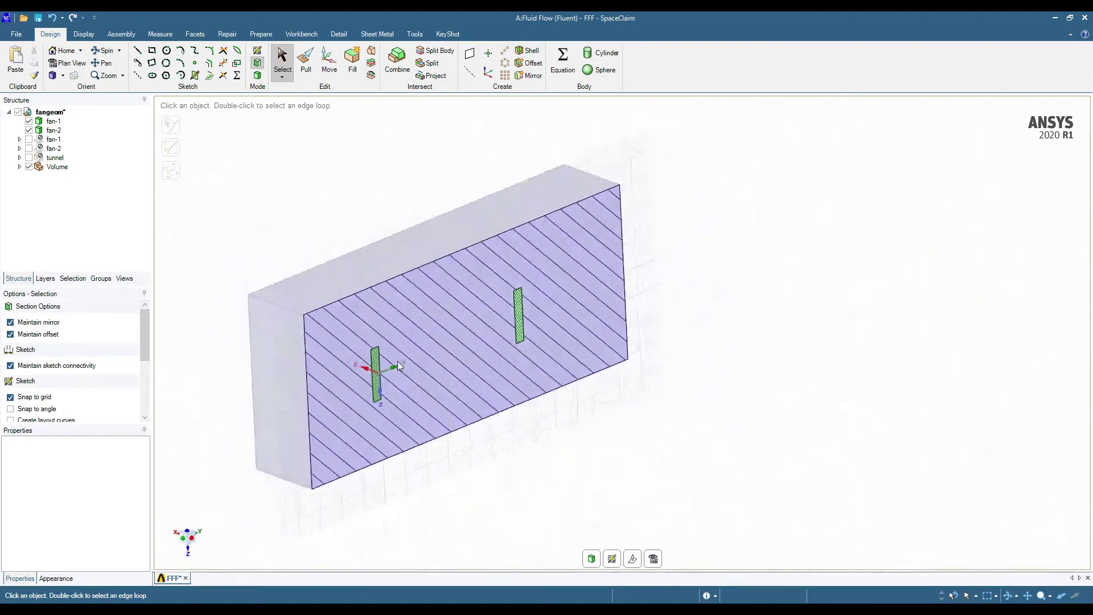
Hide the solid fan-1 and fan-2 cylinders to inspect their regions in the sectioned fluid volume.
scroll(378, 363, "up", 7)
scroll(439, 343, "down", 6)
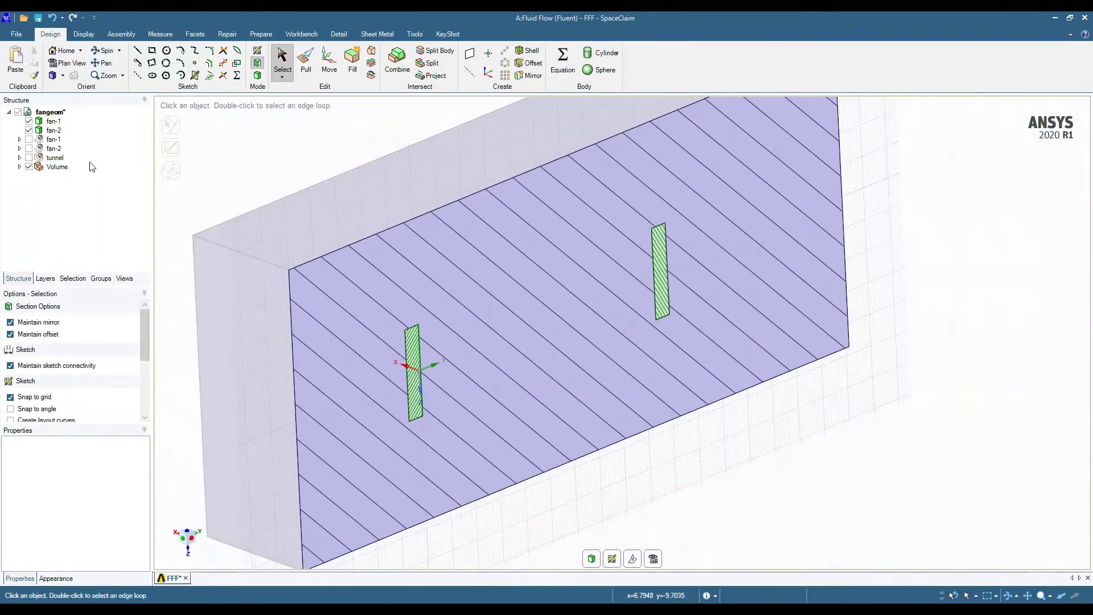
left_click(30, 122)
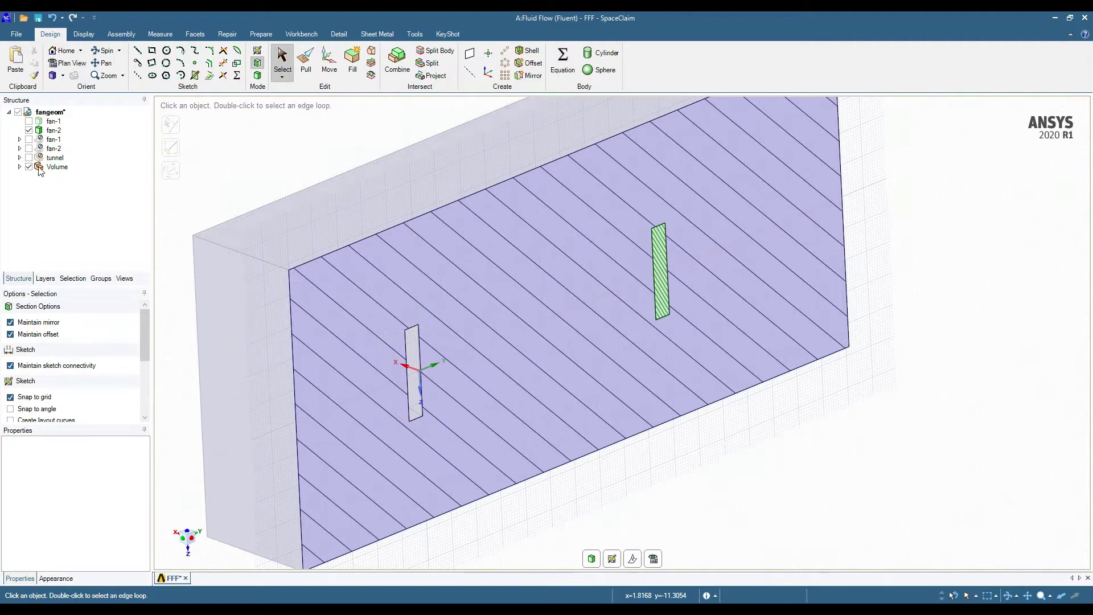
left_click(28, 130)
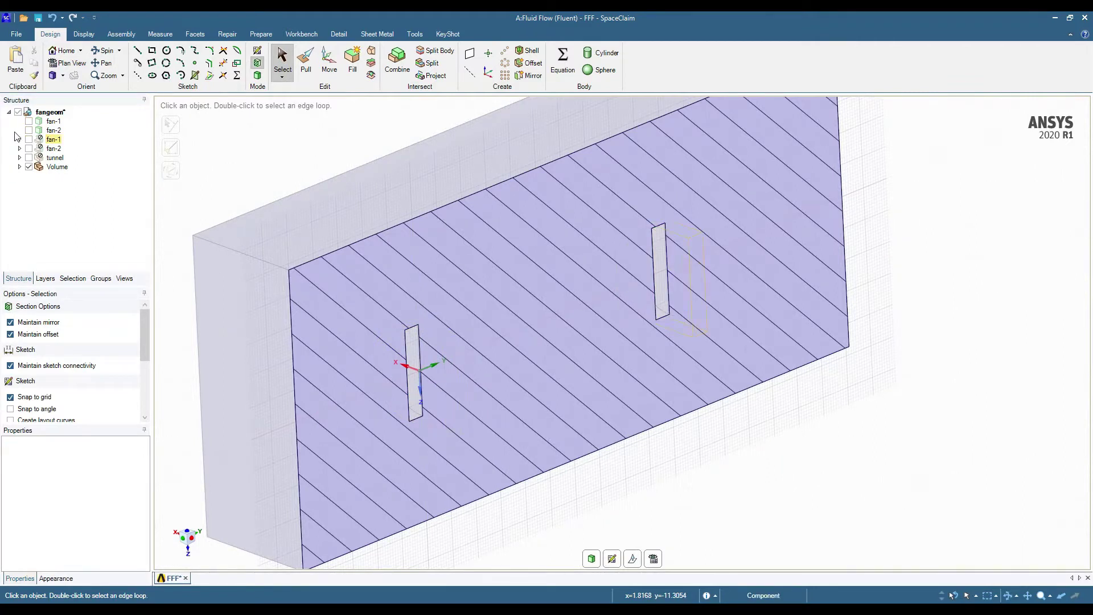
Restore the solid fan-1 and fan-2 cylinders in the section, toggling bodies to compare how they fill the openings in the volume.
left_click(29, 121)
left_click(28, 140)
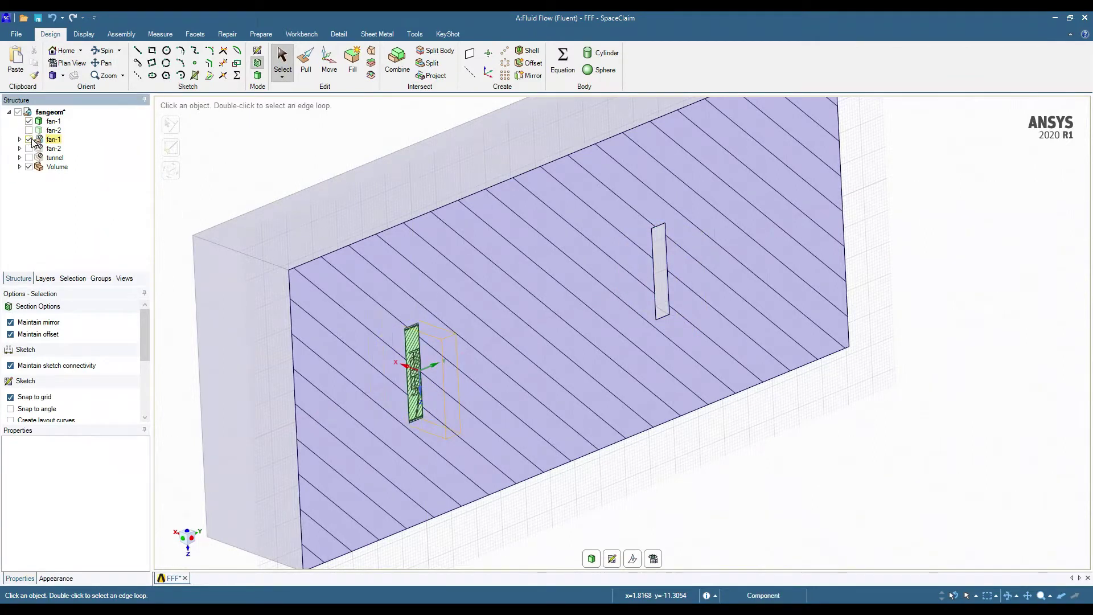
left_click(29, 139)
left_click(28, 130)
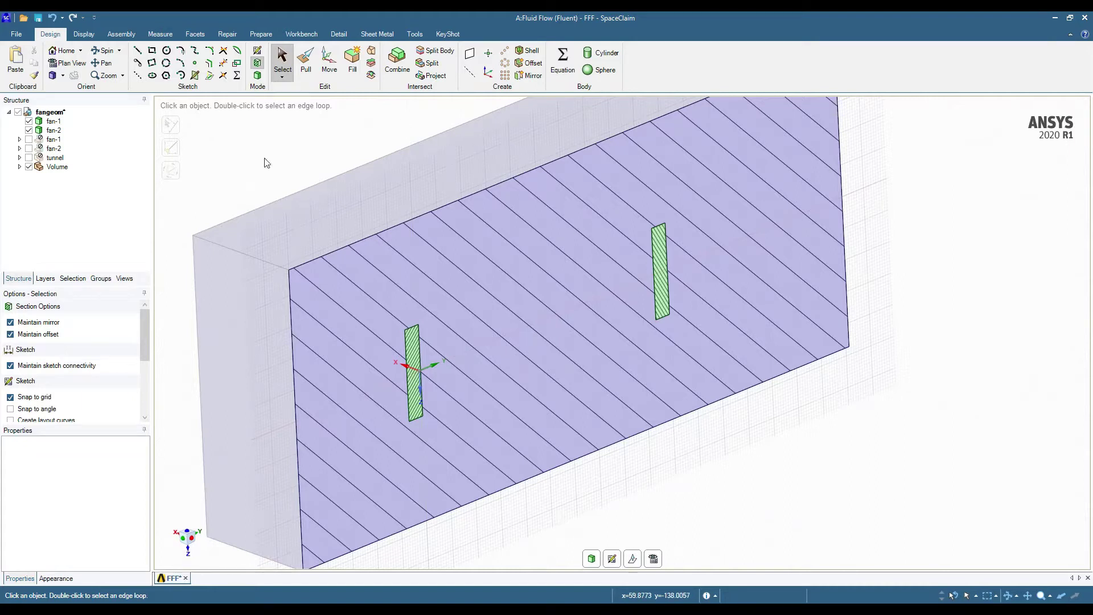
left_click(29, 121)
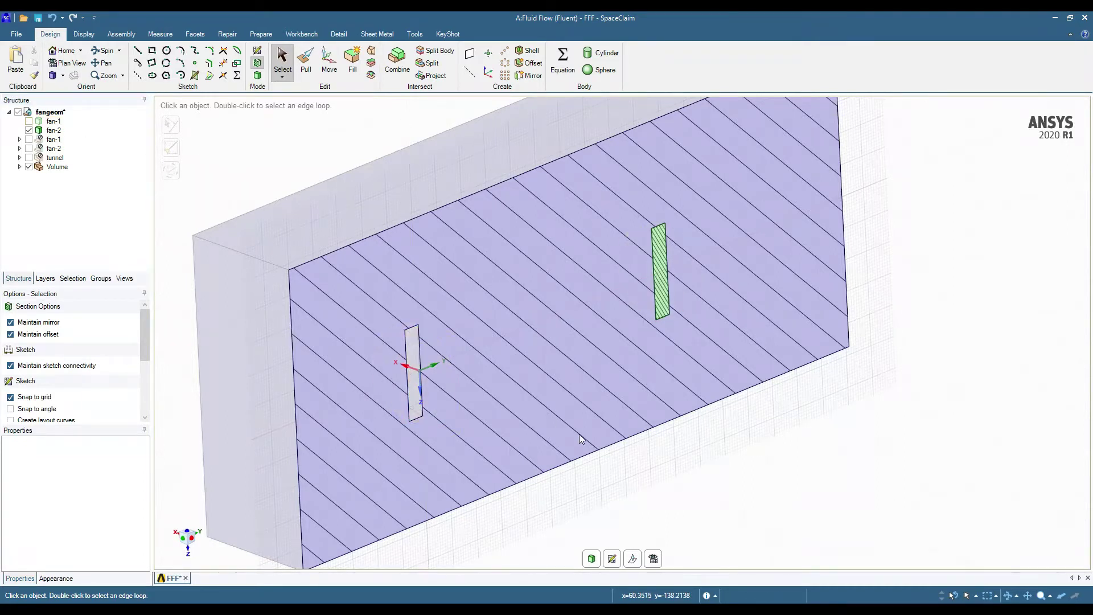
left_click(29, 121)
left_click(28, 130)
left_click(29, 129)
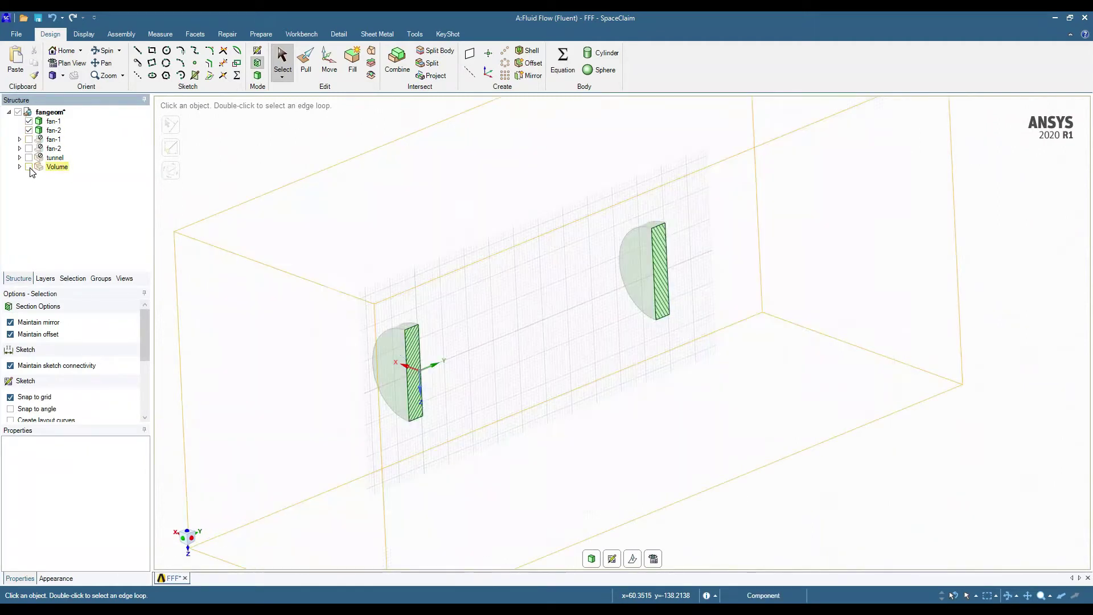
scroll(456, 268, "down", 3)
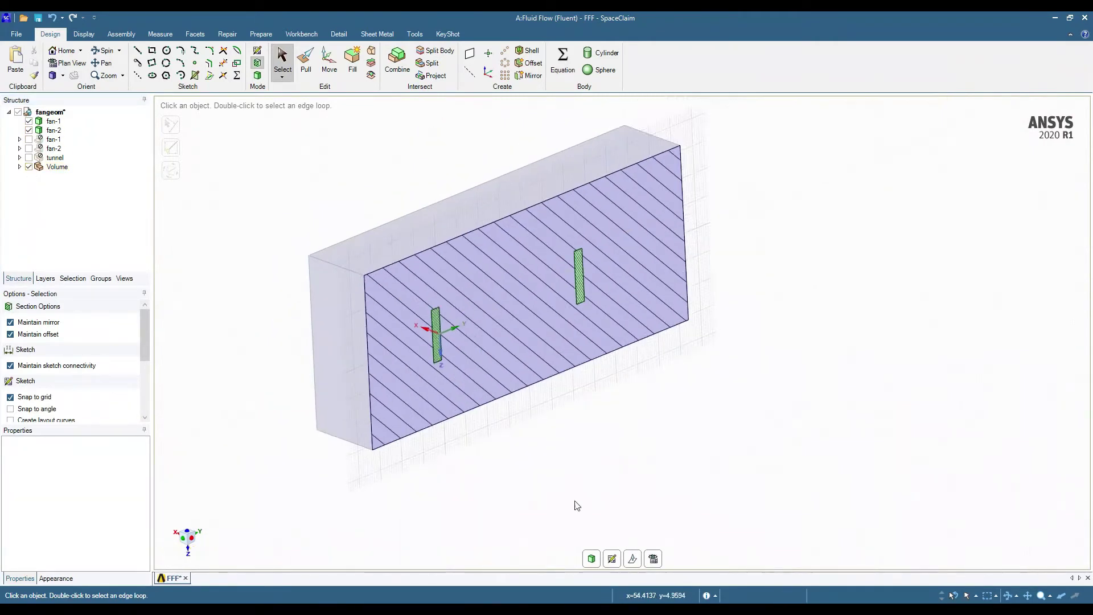
Return from the section view to 3D mode and highlight the solid fan-1 and fan-2 bodies to check their positions.
left_click(257, 75)
left_click(368, 361)
left_click(170, 280)
left_click(53, 120)
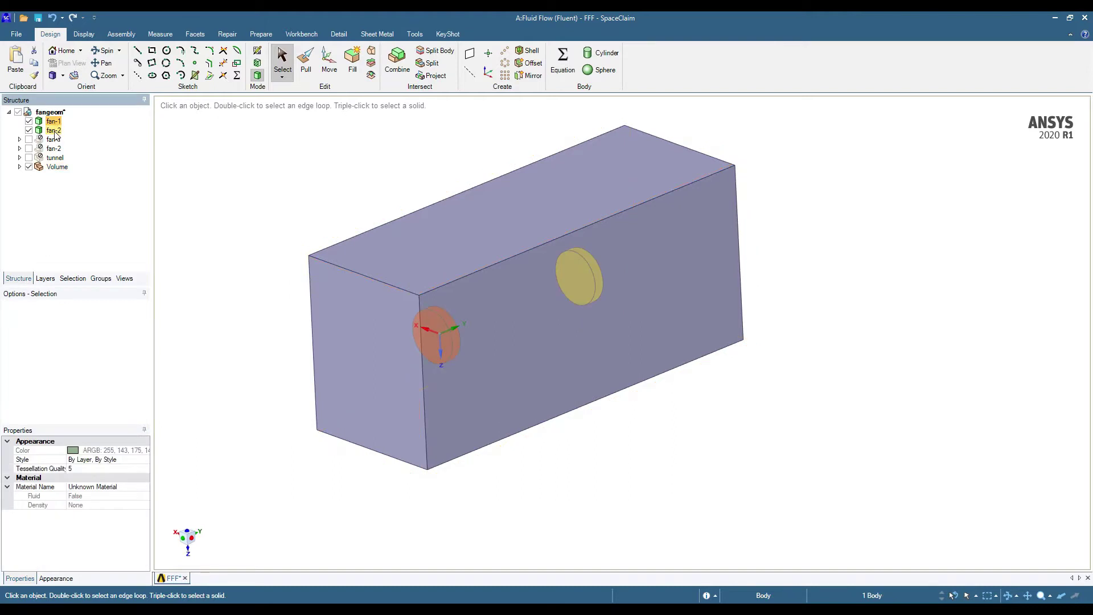
left_click(54, 130)
left_click(53, 121)
left_click(54, 130)
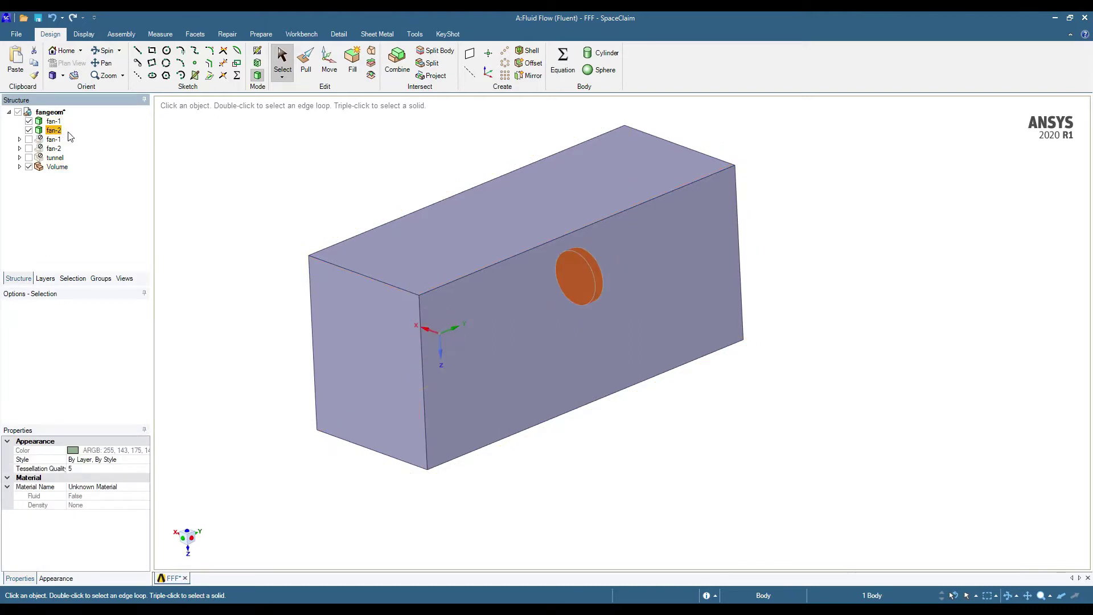
left_click(301, 142)
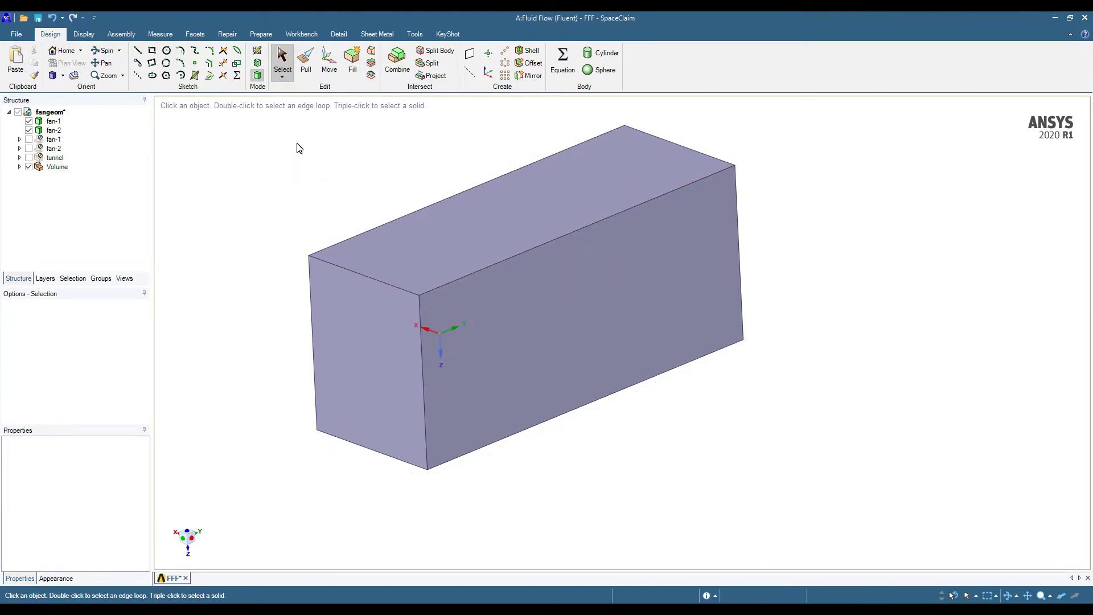
Hide both fan cylinders and the Volume, and display the detailed fan-1, fan-2 and tunnel components for inspection.
left_click(28, 121)
left_click(28, 131)
left_click(28, 167)
left_click(28, 139)
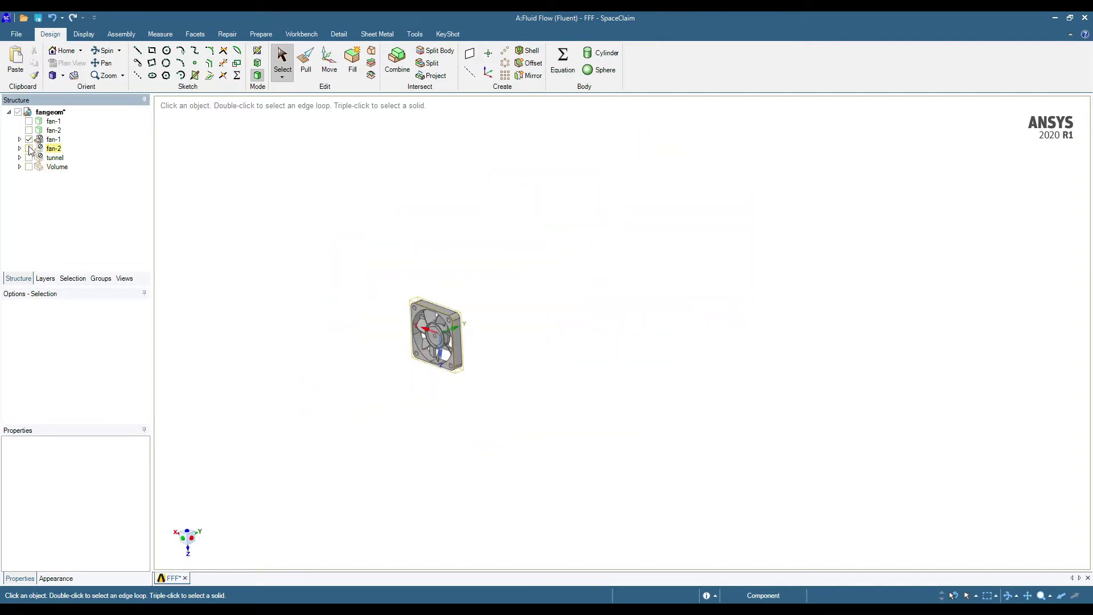
left_click(29, 149)
left_click(29, 158)
middle_click_drag(739, 266, 888, 202)
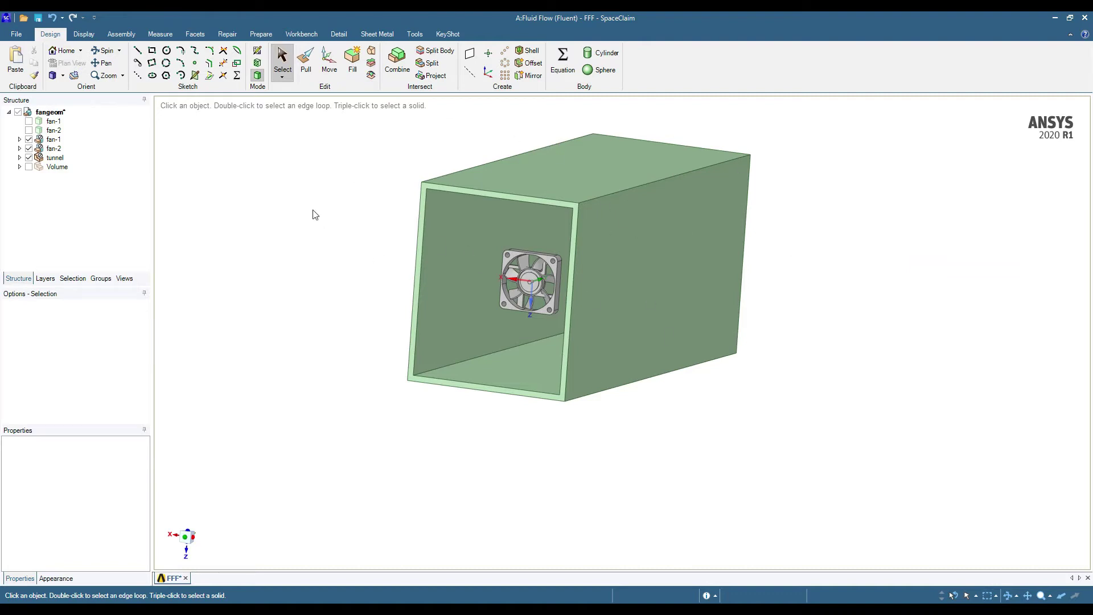
Hide the detailed fans and tunnel, and display the Volume with the solid fan-1 and fan-2 cylinders.
left_click(28, 140)
left_click(28, 149)
left_click(28, 158)
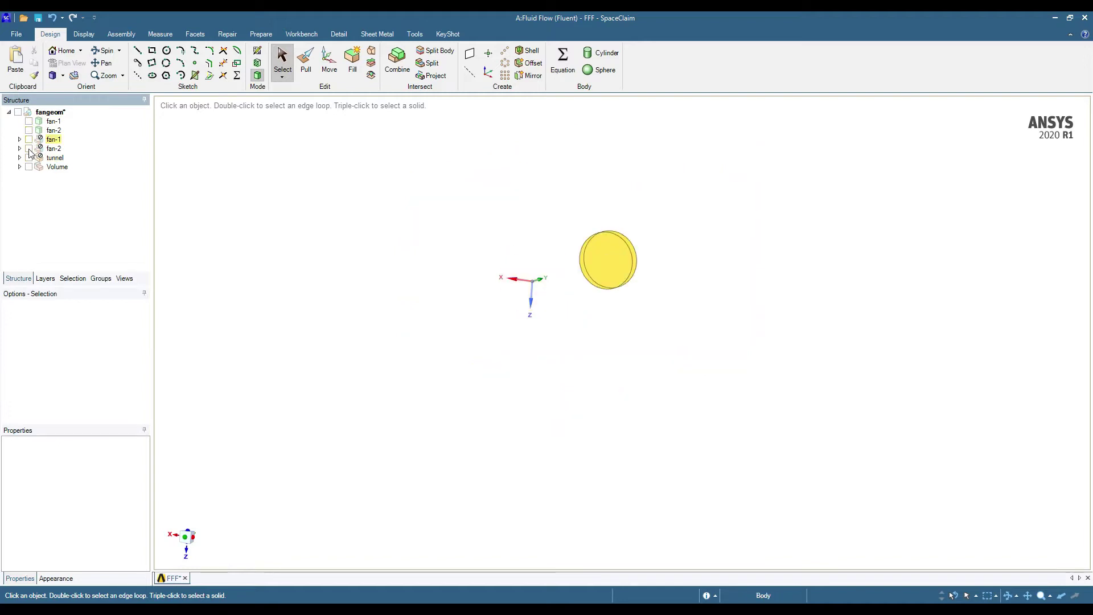
left_click(28, 167)
left_click(29, 130)
left_click(29, 121)
left_click(512, 230)
middle_click_drag(511, 227, 527, 317)
middle_click_drag(376, 269, 444, 305)
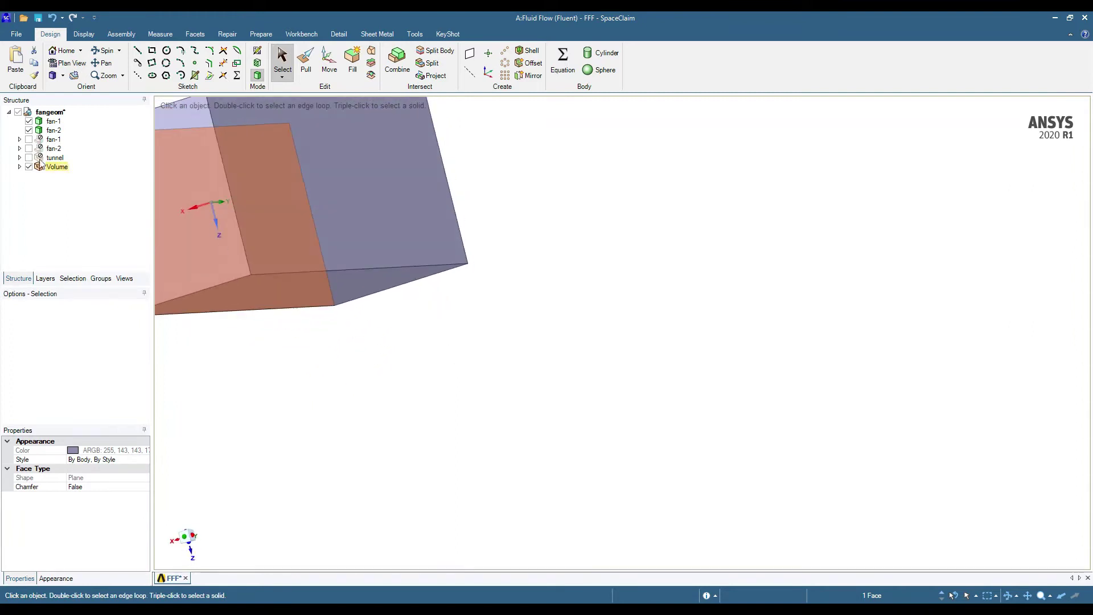
Toggle the solid fan-1 cylinder off and on, and clear the face selection on the volume.
left_click(28, 120)
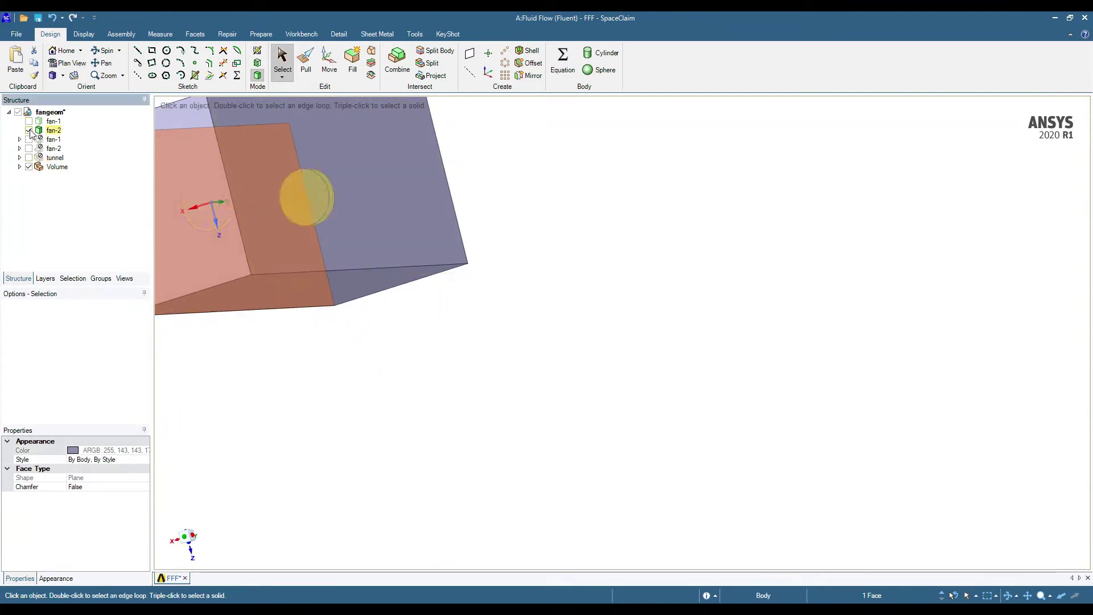
left_click(28, 120)
scroll(567, 381, "down", 2)
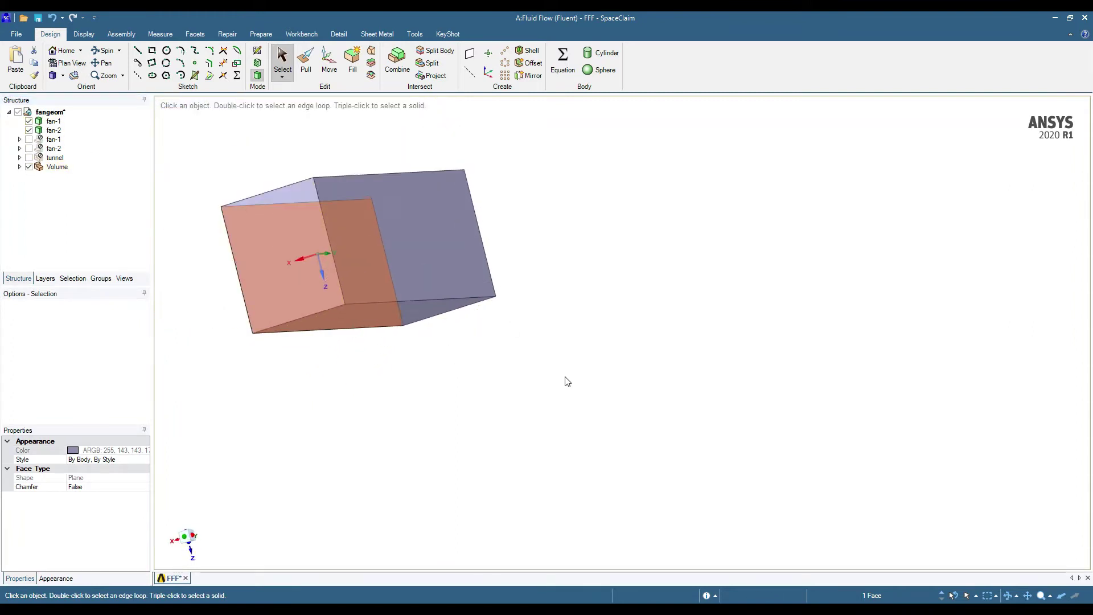
scroll(568, 381, "down", 1)
scroll(304, 245, "up", 3)
left_click(232, 183)
middle_click_drag(449, 221, 556, 301)
scroll(439, 435, "down", 1)
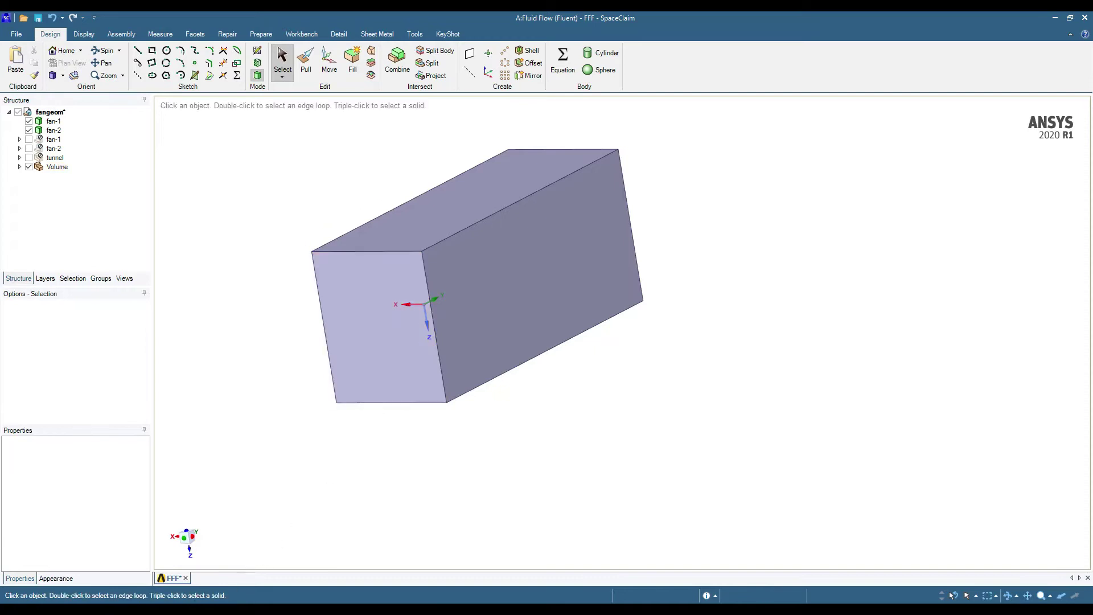
Switch to Snipping Tool and capture an image of the fluid volume.
key("alt+Tab")
left_click(255, 49)
left_click_drag(284, 148, 740, 439)
Mark the side, front and top faces of the captured volume with red crosses and minimise the snip.
mouse_move(491, 255)
left_mouse_down()
mouse_move(503, 264)
mouse_move(532, 243)
left_mouse_up()
left_click_drag(557, 225, 549, 241)
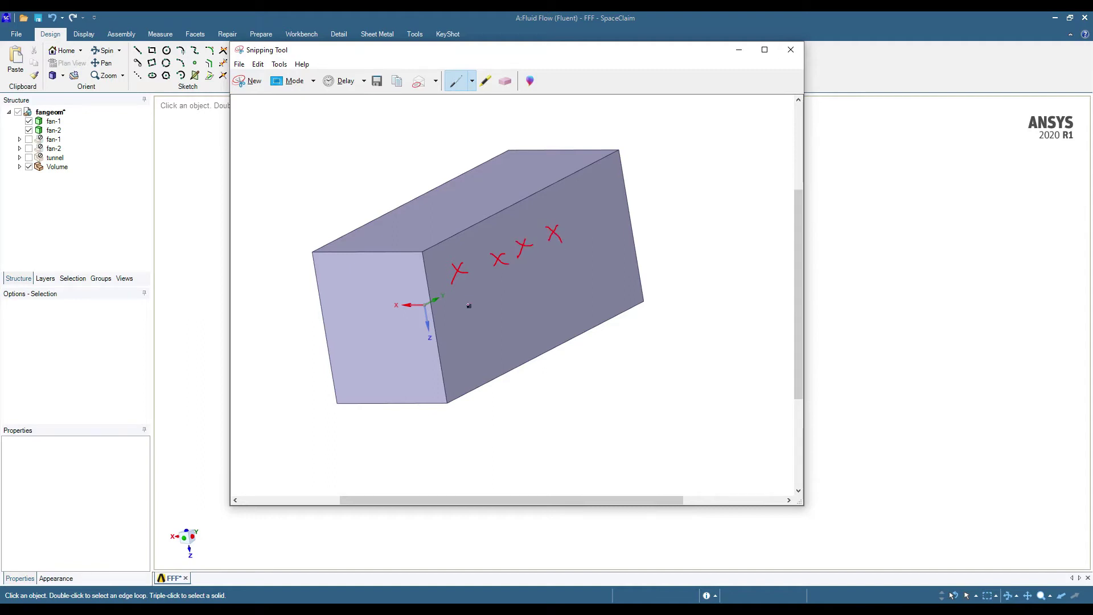
left_click_drag(399, 335, 392, 359)
left_click_drag(388, 346, 408, 359)
left_click_drag(544, 295, 537, 305)
left_click_drag(532, 286, 547, 292)
left_click_drag(612, 262, 610, 283)
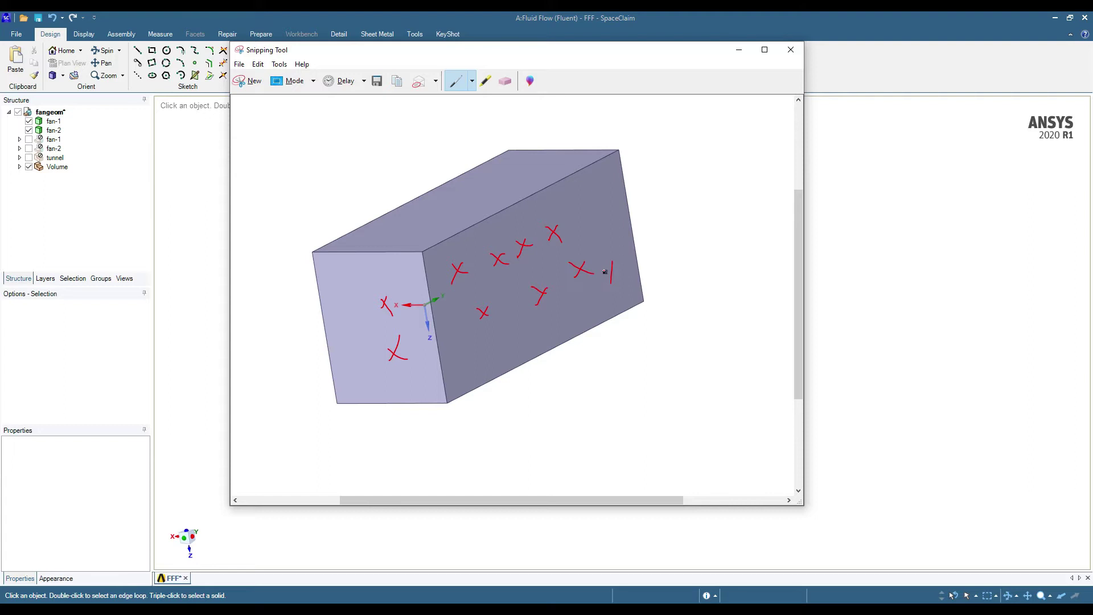
left_click_drag(577, 228, 593, 240)
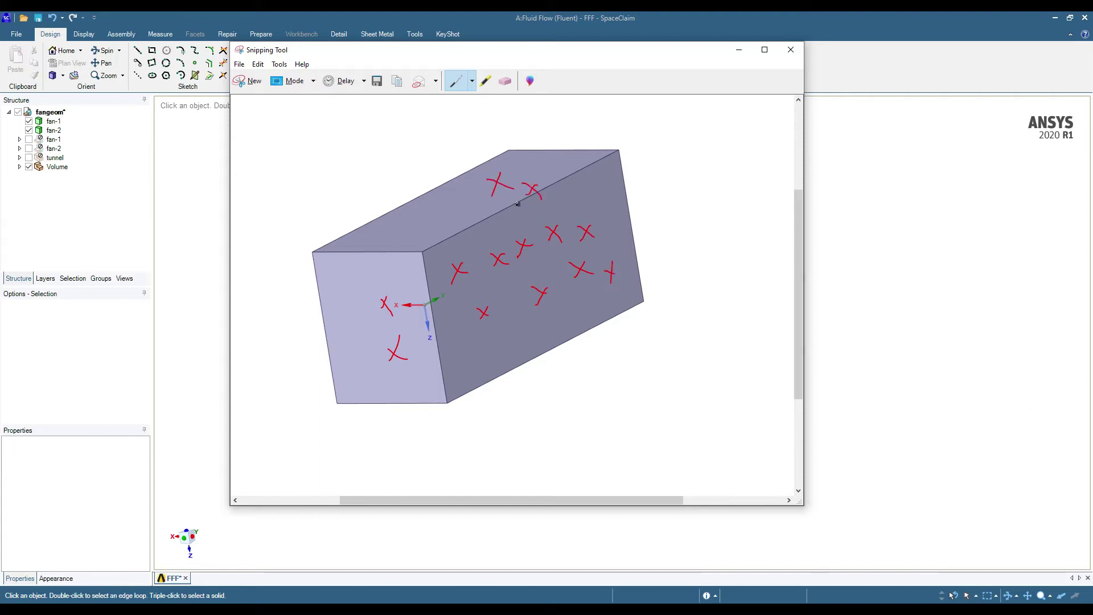
left_click(739, 50)
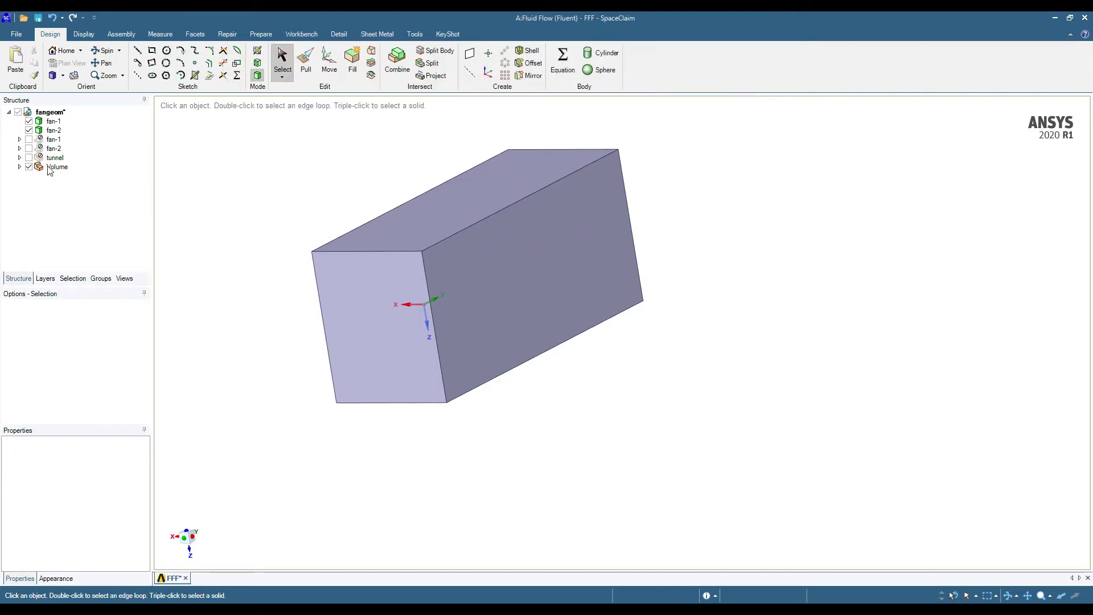
Bring back the detailed fans and the tunnel, and turn off the Volume and the solid fan cylinders.
left_click(29, 140)
left_click(29, 149)
left_click(30, 158)
left_click(32, 165)
left_click(29, 121)
left_click(29, 129)
middle_click_drag(357, 220, 410, 225)
Leave only the solid fan-1 and fan-2 cylinders and the Volume visible in the home orientation.
left_click(29, 140)
left_click(30, 158)
left_click(29, 149)
left_click(29, 130)
left_click(29, 121)
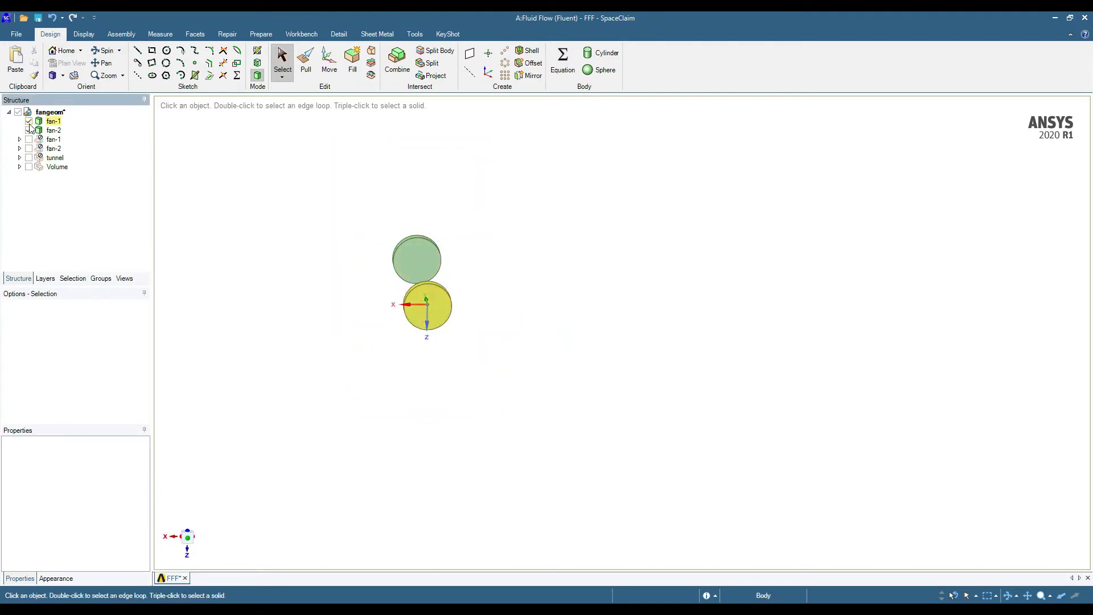
left_click(28, 166)
key("h")
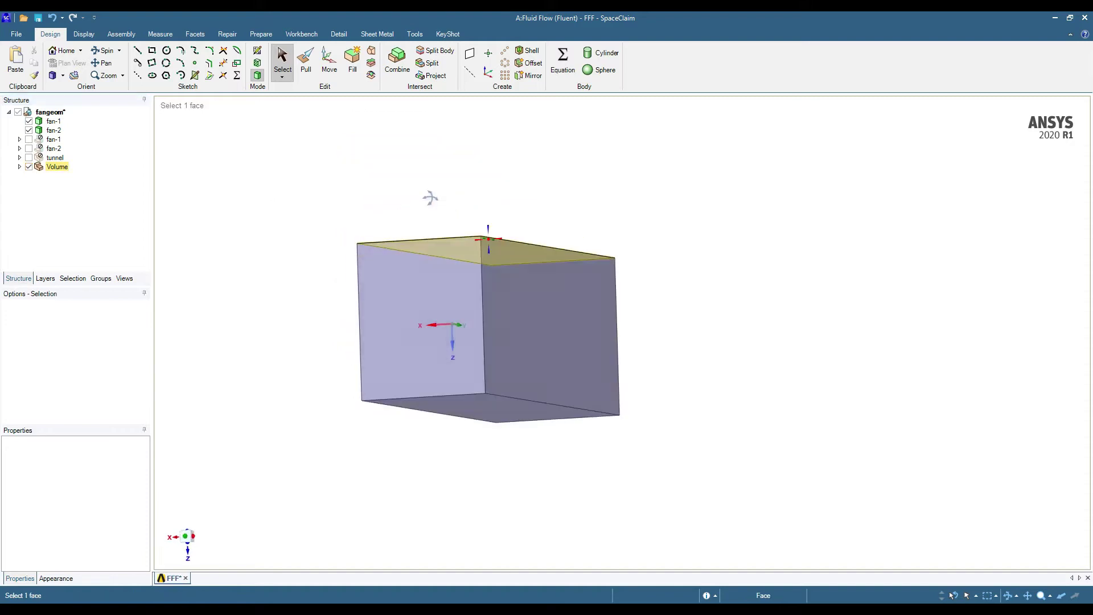
middle_click_drag(625, 340, 535, 213)
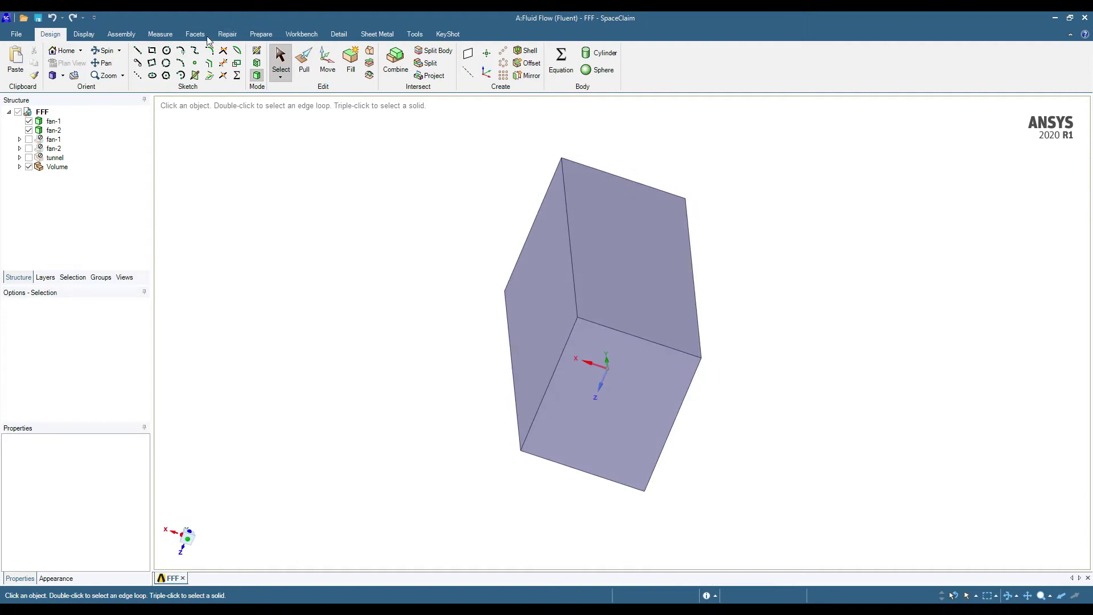
Share the coincident topology between the two fan cylinders and the surrounding fluid volume after reviewing the highlighted faces.
left_click(301, 34)
middle_click_drag(646, 305, 535, 329)
scroll(533, 324, "up", 6)
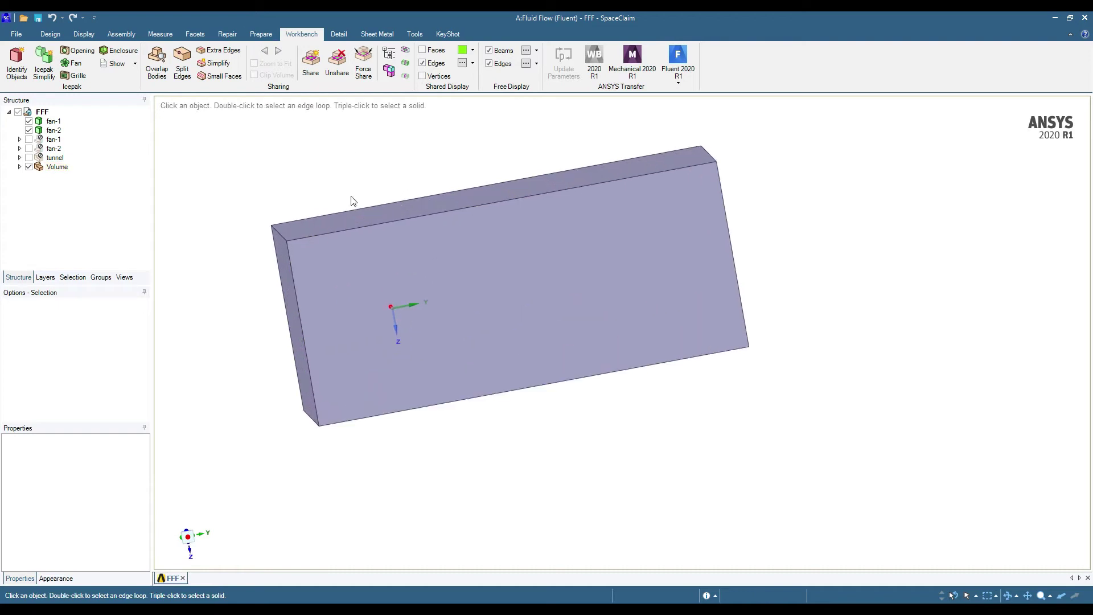
left_click(316, 67)
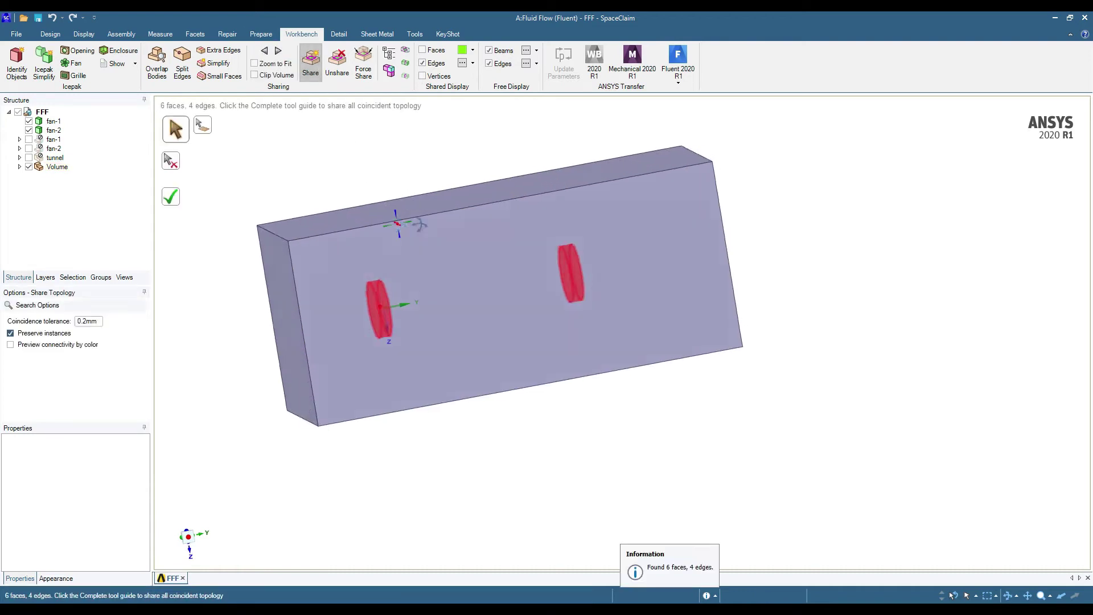
middle_click_drag(417, 217, 279, 302)
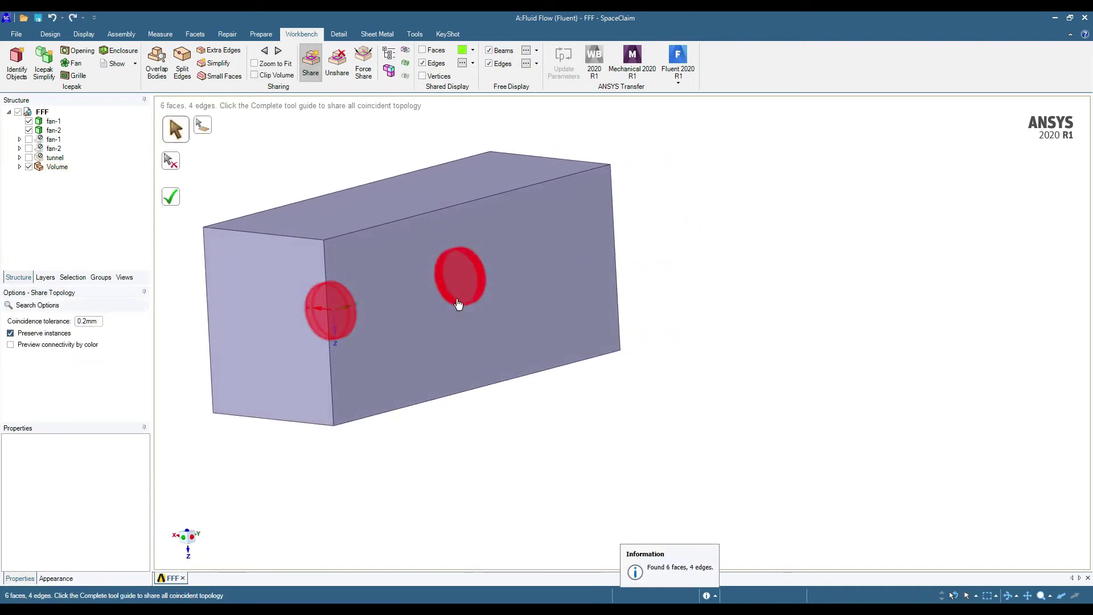
scroll(459, 305, "up", 5)
middle_click_drag(420, 270, 375, 281)
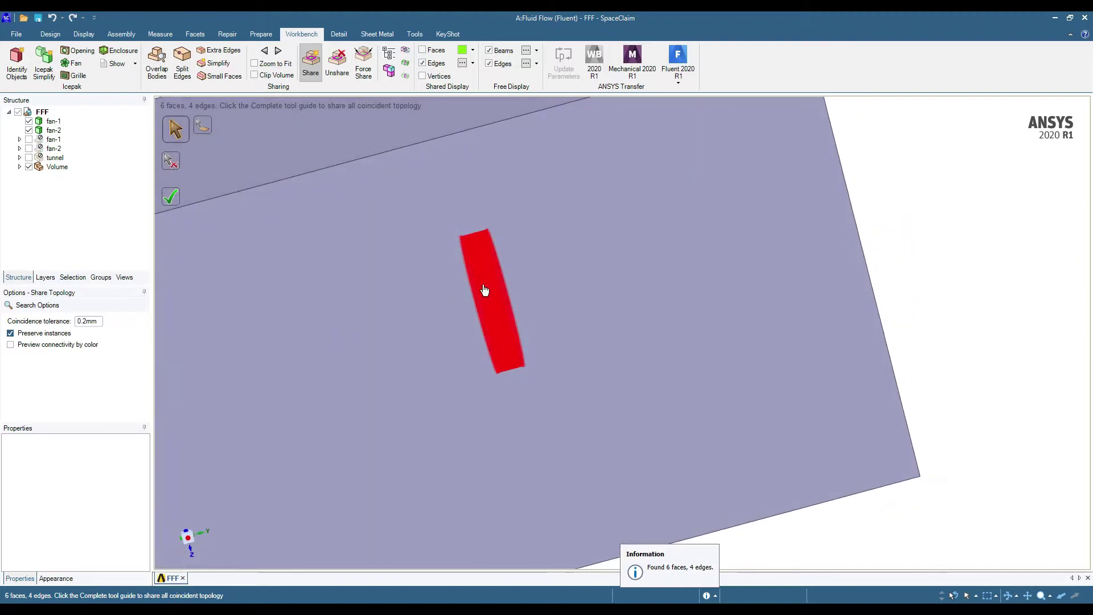
scroll(723, 347, "down", 4)
middle_click_drag(329, 334, 493, 344)
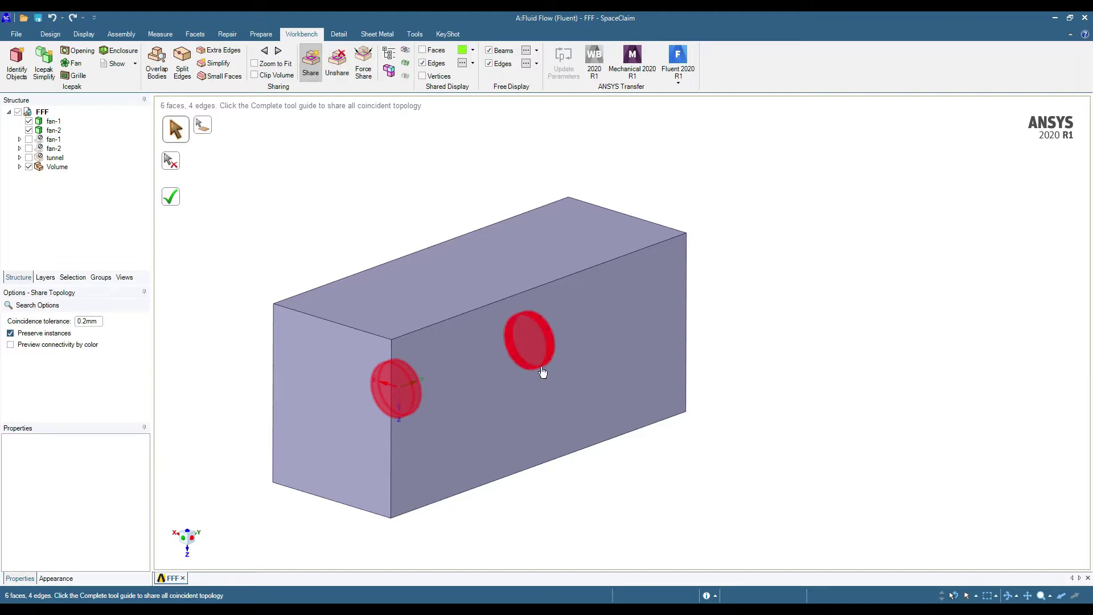
scroll(442, 479, "up", 3)
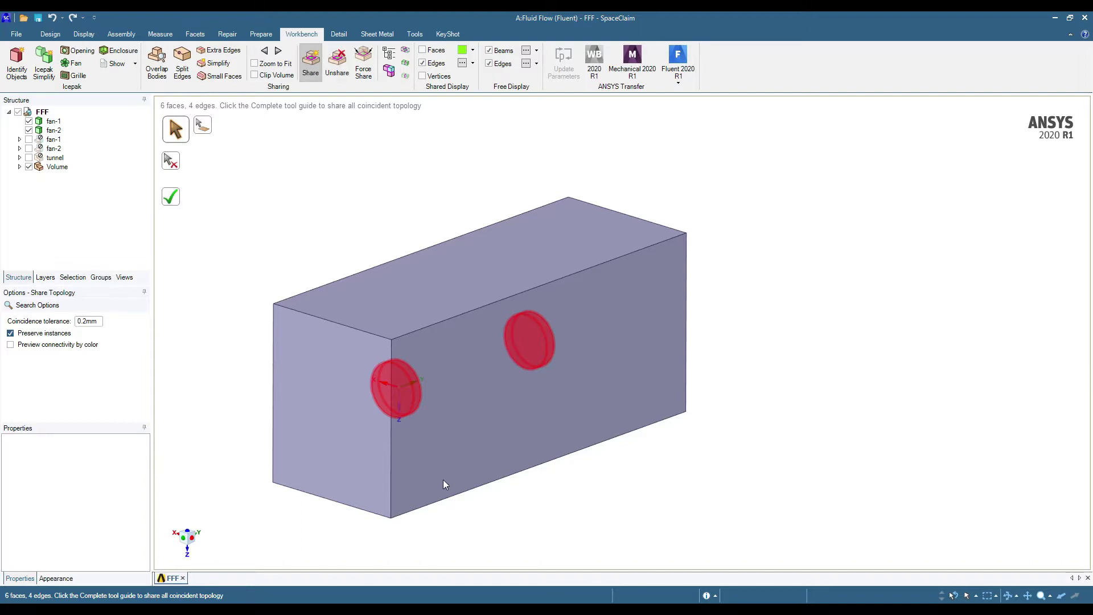
scroll(454, 469, "down", 2)
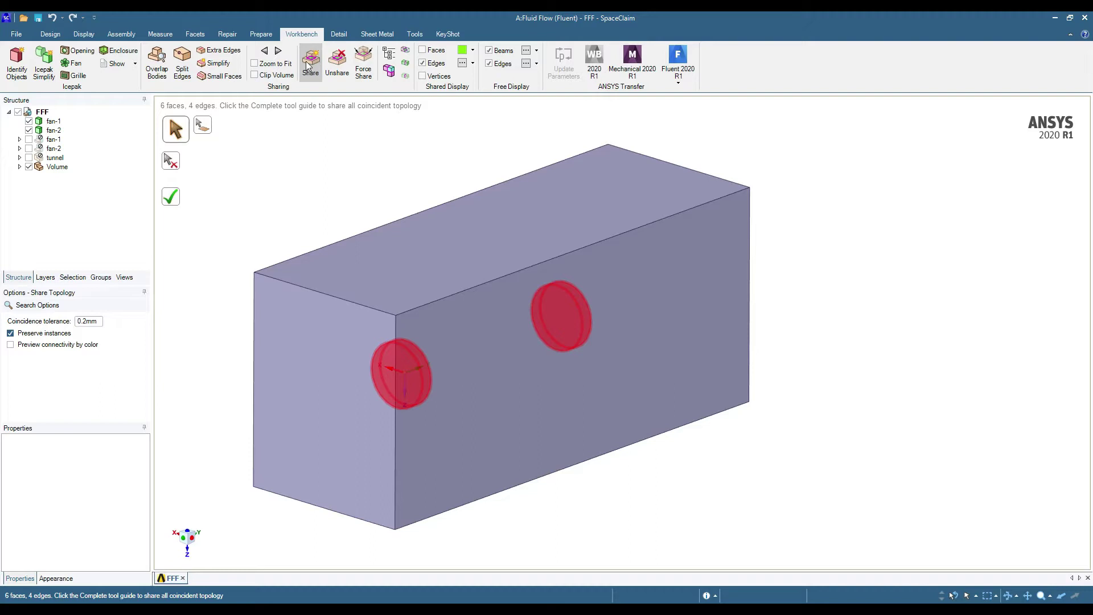
left_click(171, 197)
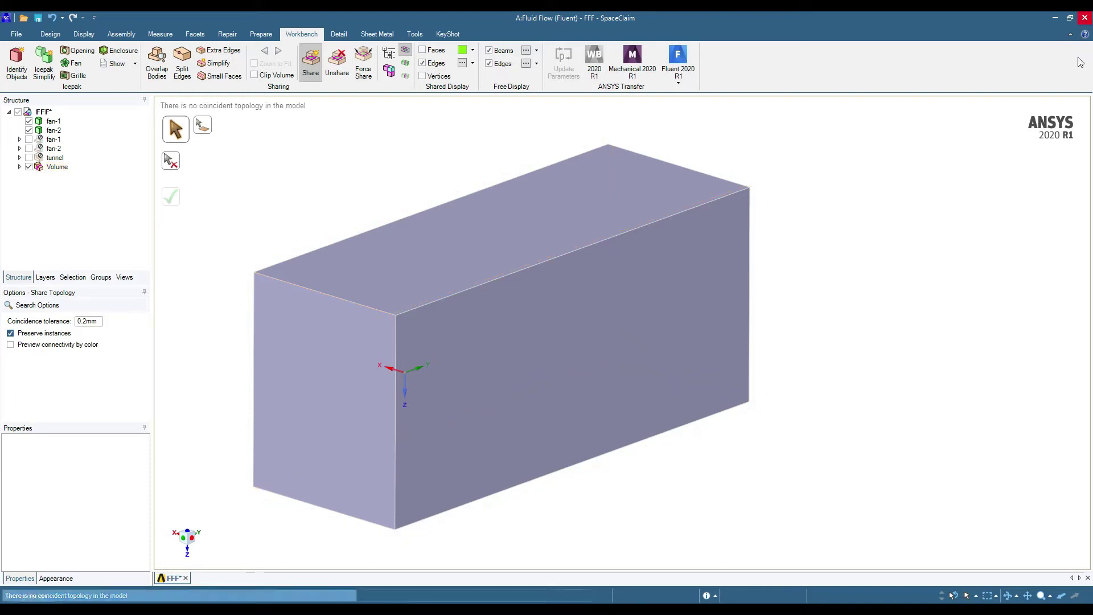
Close SpaceClaim and open the Mesh component of the Fluid Flow (Fluent) system from Workbench.
left_click(1085, 19)
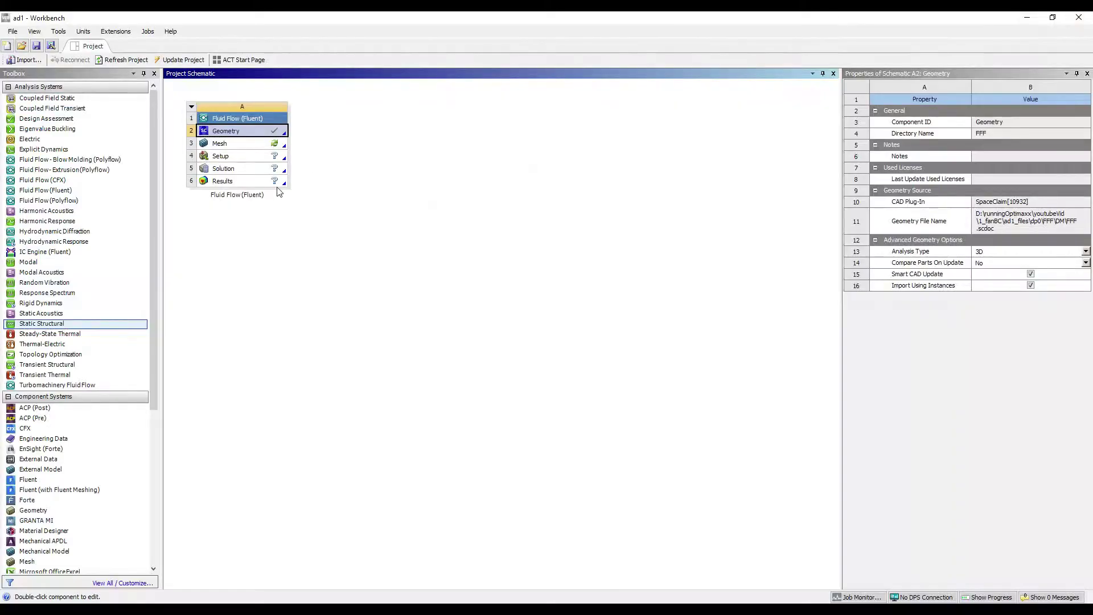
left_click(297, 155)
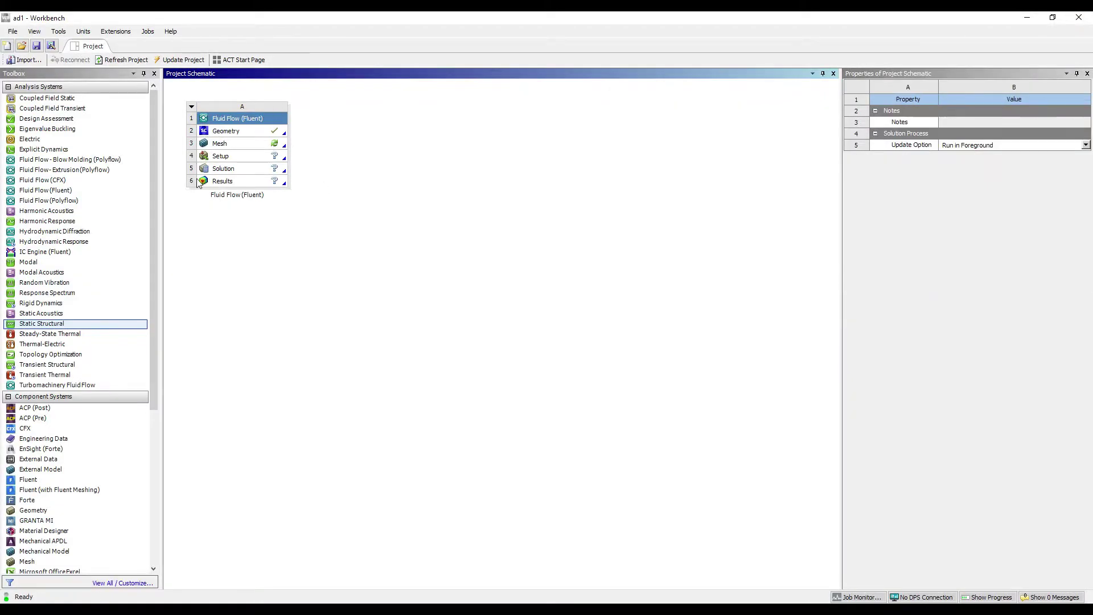
double_click(252, 145)
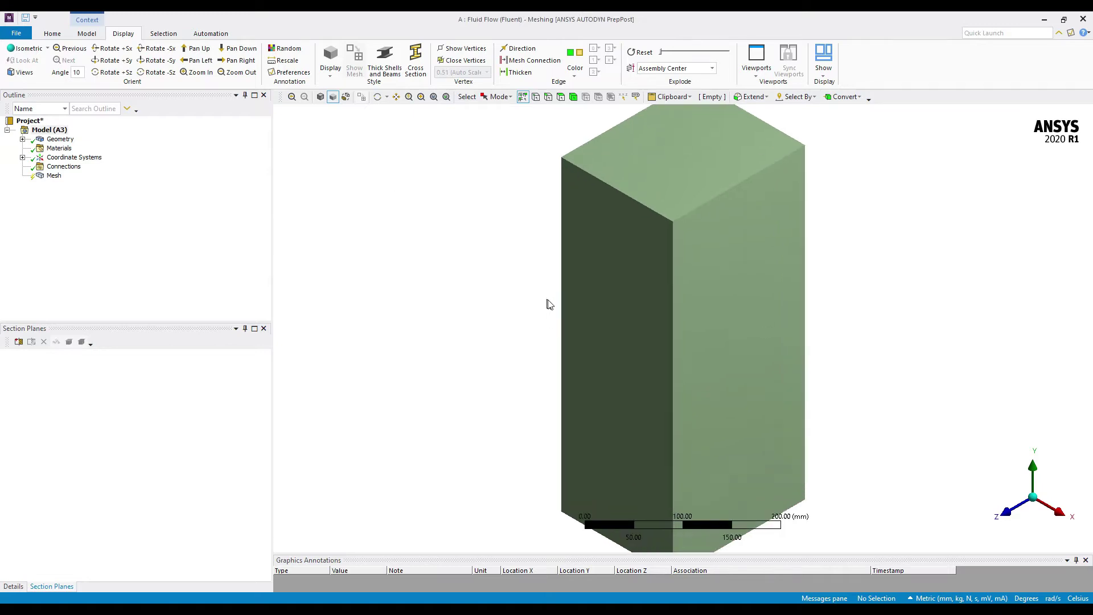
Generate the mesh for the tunnel volume and fan cylinders with the default mesh settings.
middle_click_drag(758, 197, 626, 307)
middle_click_drag(557, 251, 630, 386)
scroll(555, 308, "up", 3)
scroll(555, 309, "down", 3)
left_click_drag(390, 135, 797, 419)
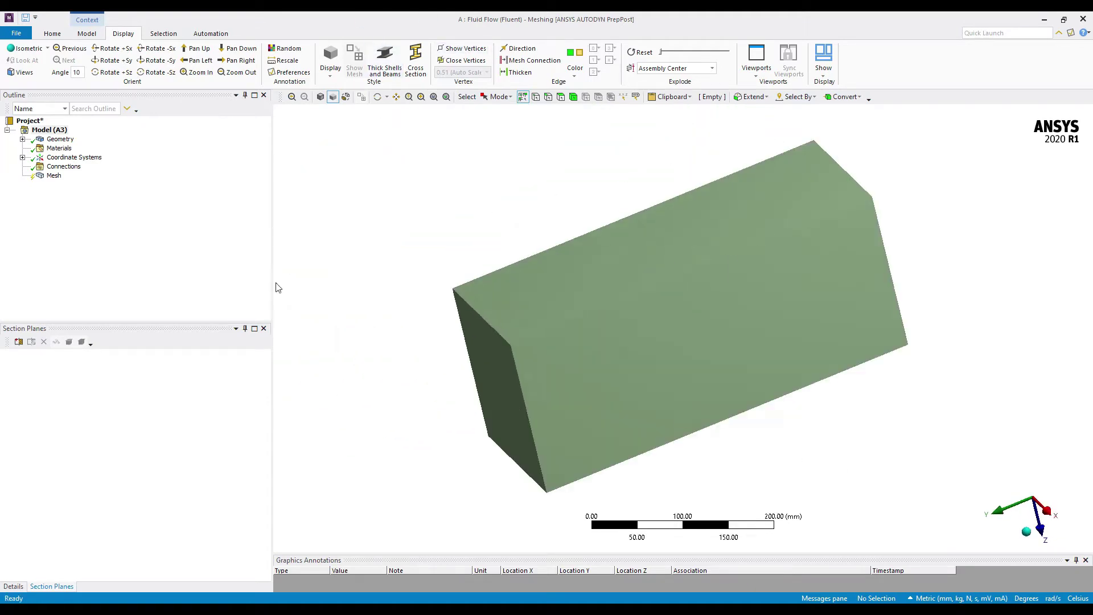
right_click(54, 175)
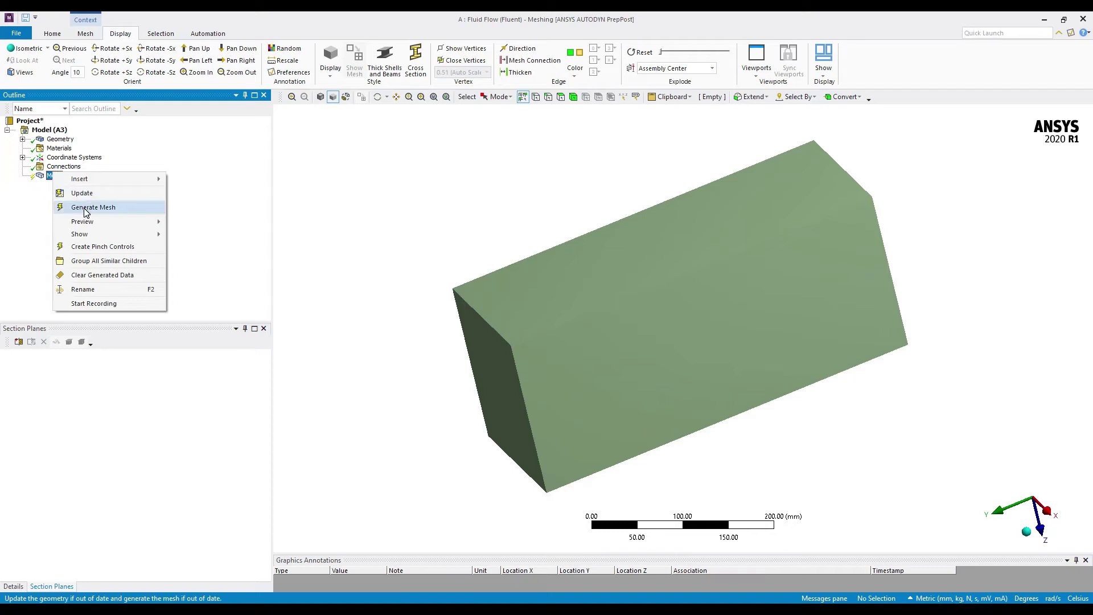
left_click(82, 207)
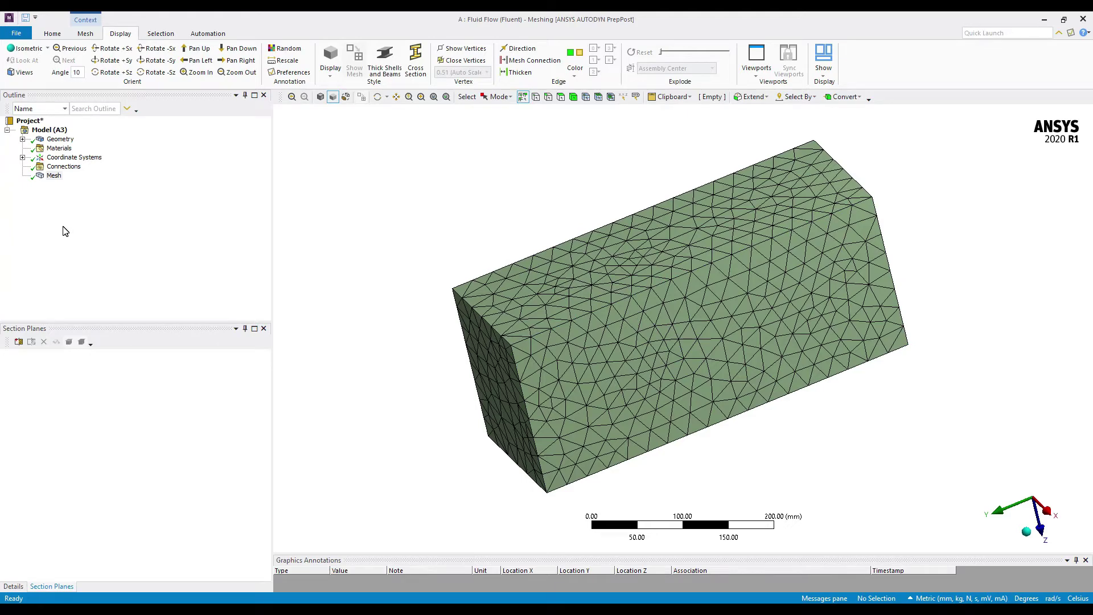
Examine the surface mesh from several angles and view the tunnel's end face square-on along the Y axis.
middle_click_drag(639, 382, 500, 377)
scroll(467, 424, "up", 3)
scroll(455, 463, "down", 6)
middle_click_drag(641, 380, 527, 362)
right_click_drag(471, 251, 843, 518)
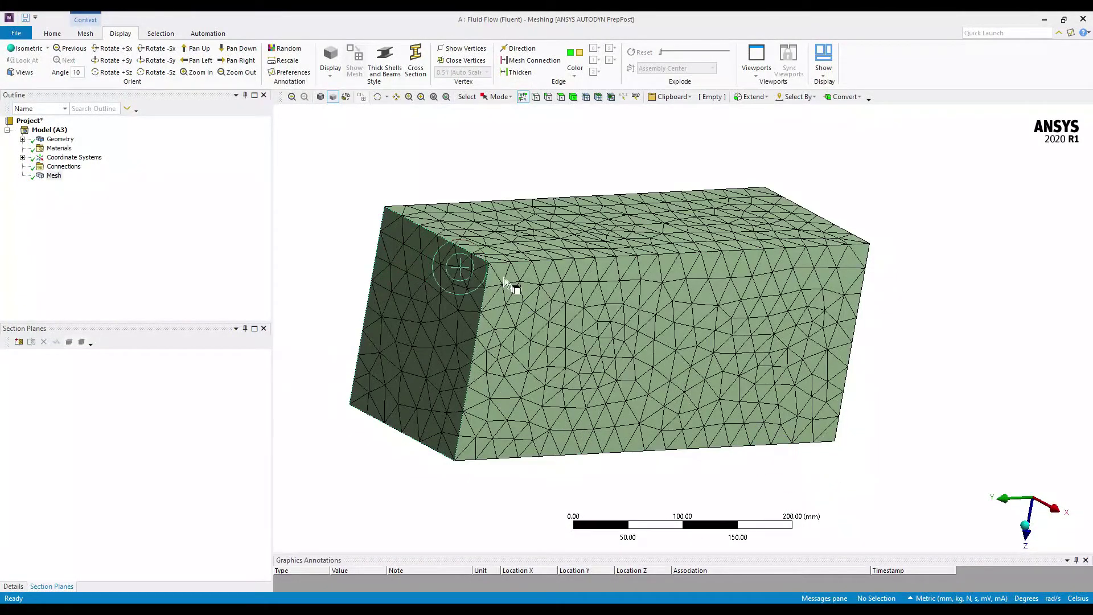
left_click(1007, 500)
scroll(534, 302, "down", 5)
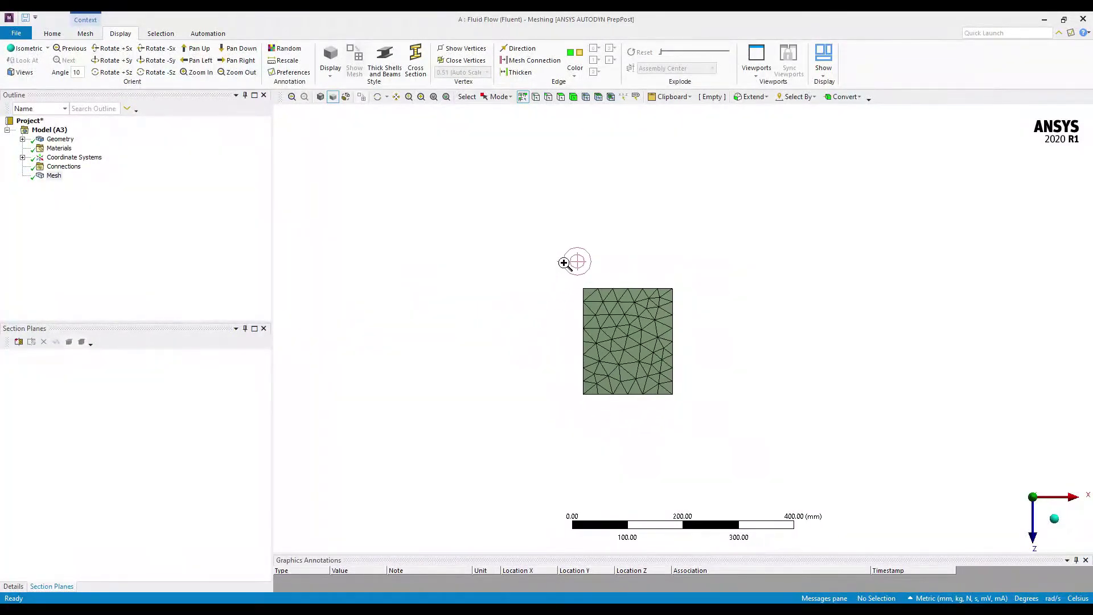
right_click_drag(563, 262, 716, 440)
right_click_drag(474, 135, 813, 470)
scroll(493, 371, "down", 5)
right_click_drag(585, 190, 835, 476)
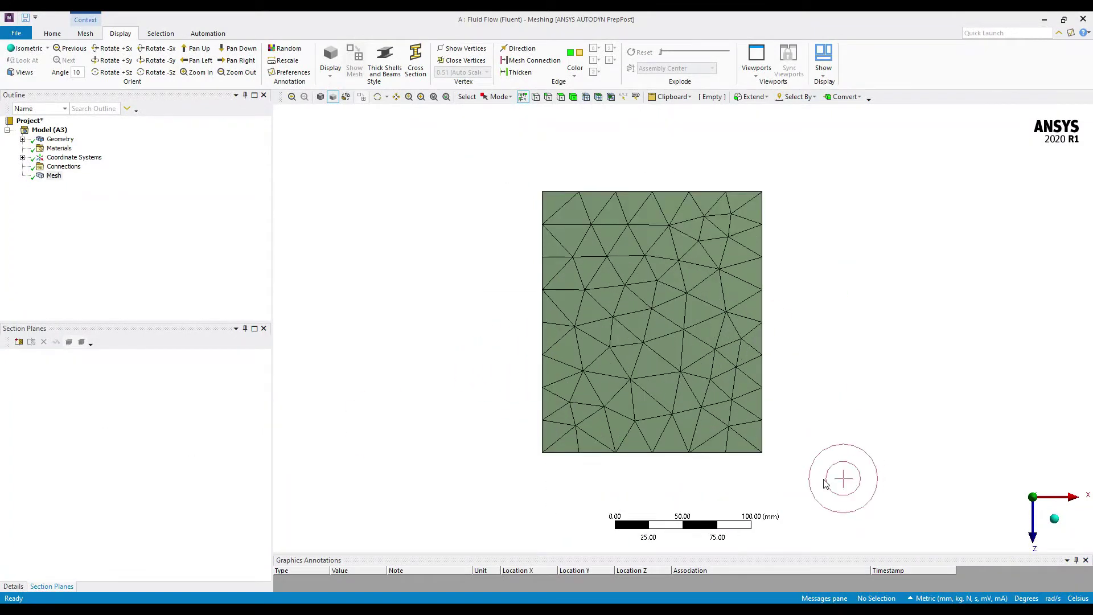
Cut the meshed tunnel lengthwise through both fans with a new section plane and turn the cut face into view.
left_click(13, 587)
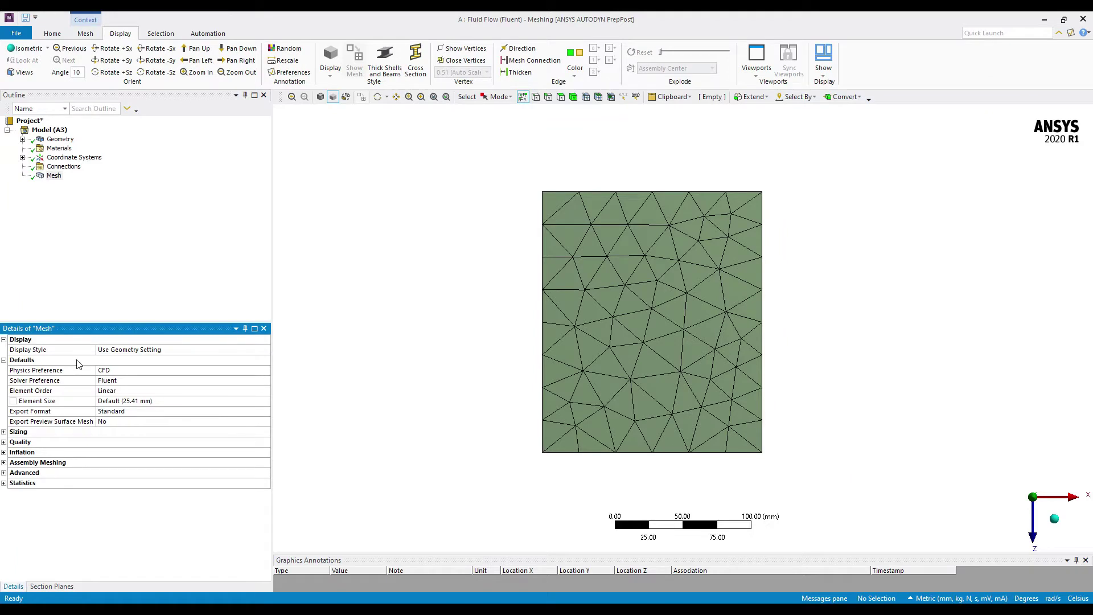
left_click(49, 586)
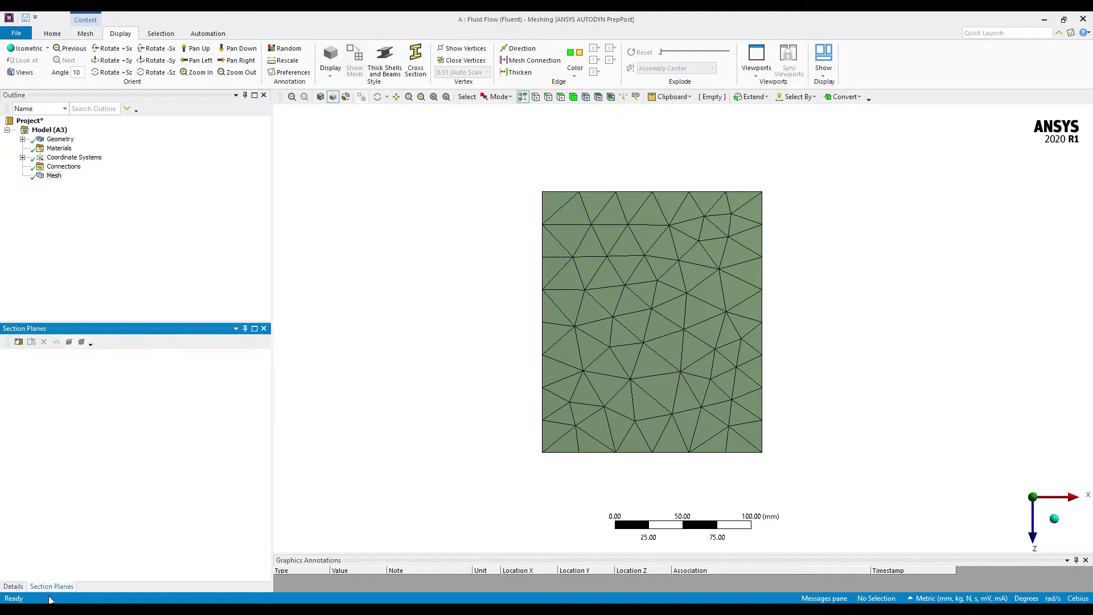
left_click(19, 341)
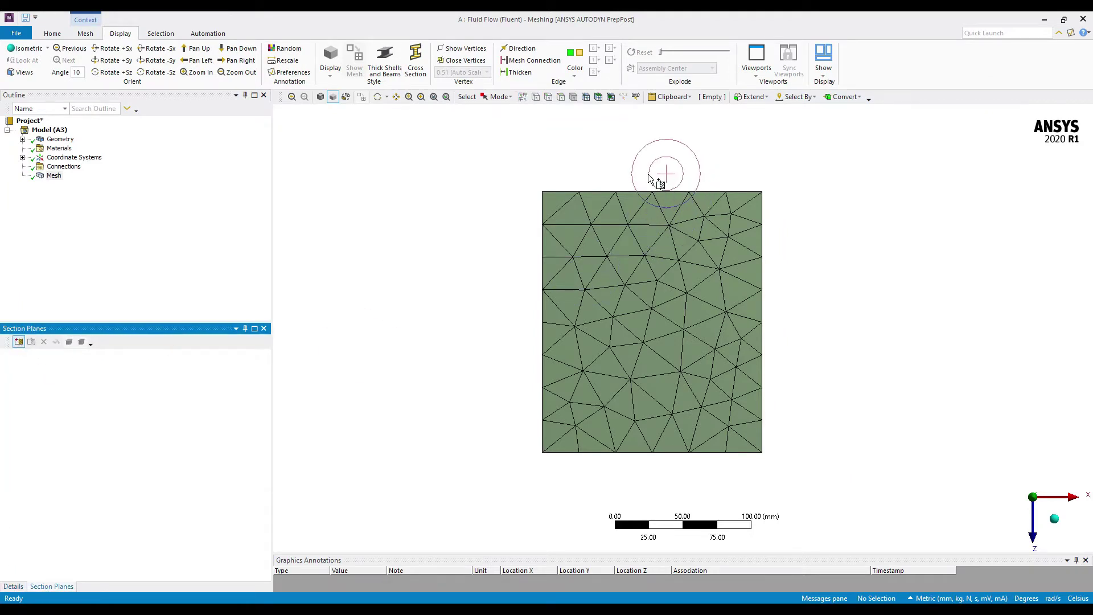
left_click_drag(650, 175, 657, 489)
middle_click_drag(814, 362, 609, 358)
right_click_drag(415, 161, 920, 453)
scroll(854, 427, "down", 5)
mouse_move(552, 335)
middle_mouse_down()
mouse_move(595, 321)
mouse_move(551, 335)
middle_mouse_up()
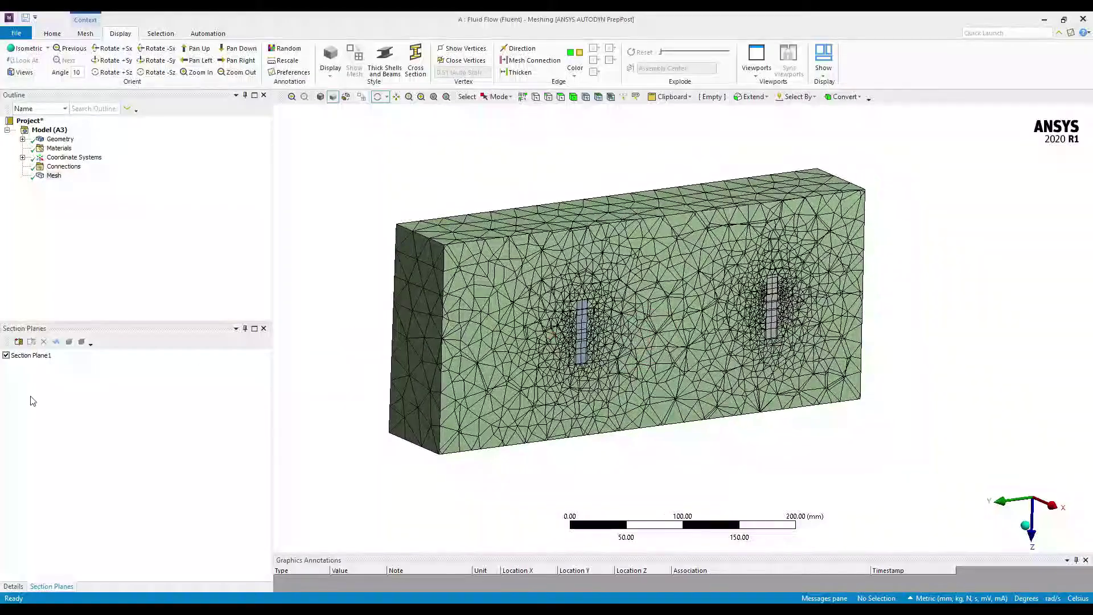
Show whole elements along the section plane and bring the cells around one fan into close view.
left_click(57, 343)
middle_click_drag(666, 393, 618, 341)
scroll(618, 336, "up", 8)
scroll(706, 378, "down", 1)
scroll(495, 356, "down", 5)
middle_click_drag(759, 313, 745, 330)
scroll(617, 314, "up", 8)
middle_click_drag(727, 385, 709, 384)
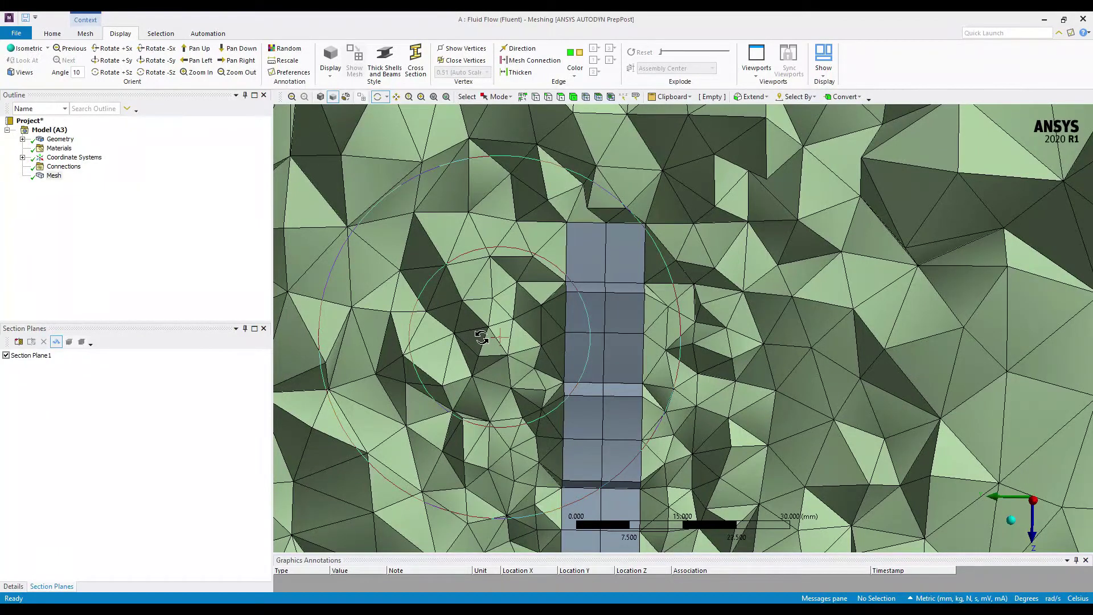
Examine how the fan cells meet the surrounding fluid cells along their shared boundary.
scroll(636, 373, "down", 5)
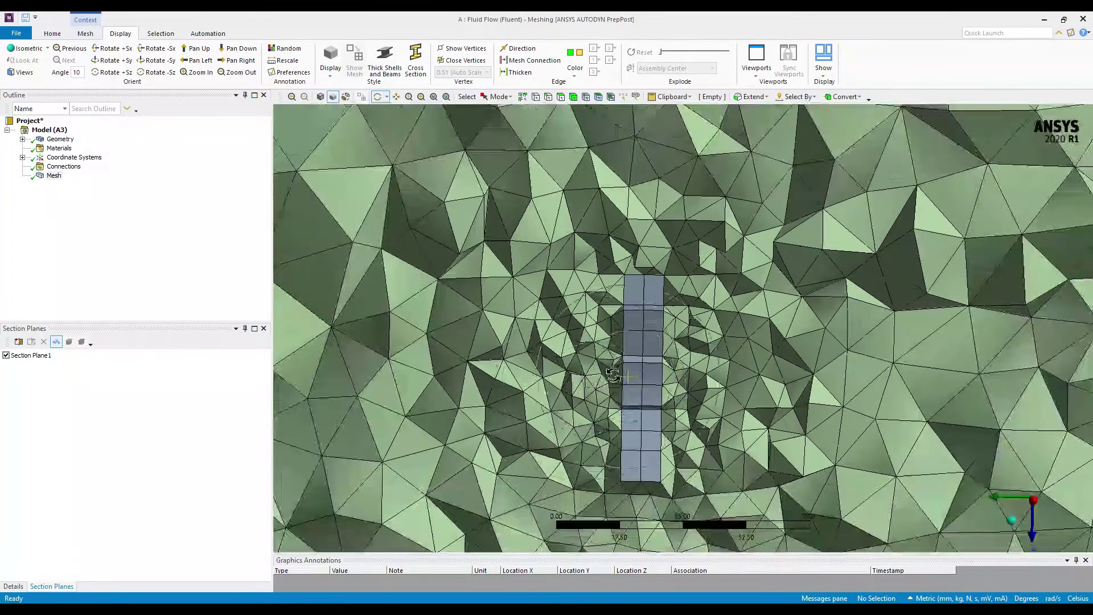
scroll(636, 374, "down", 3)
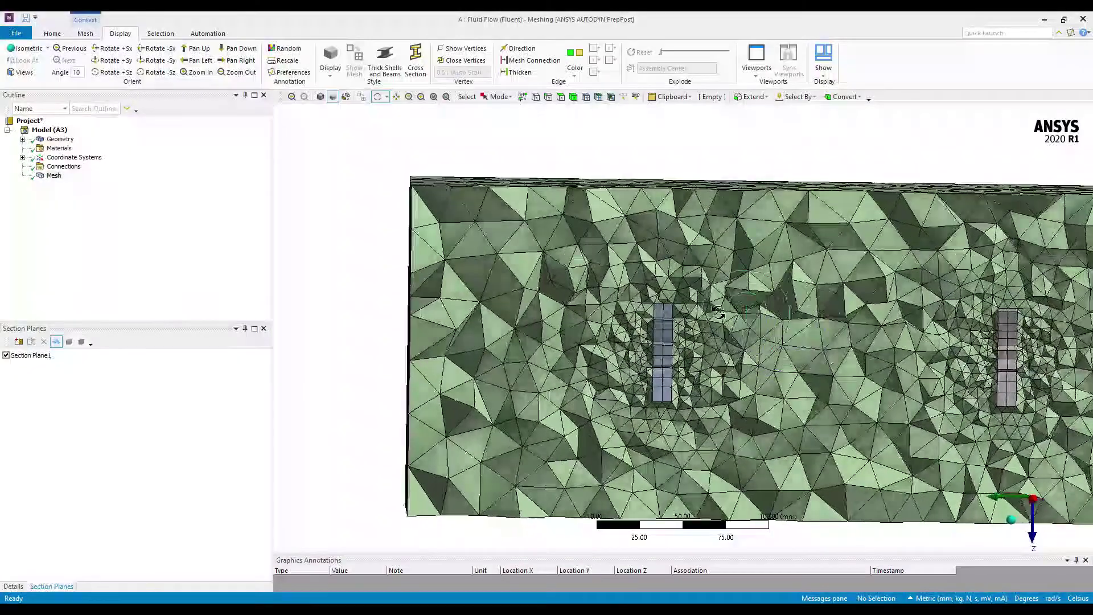
scroll(806, 407, "up", 6)
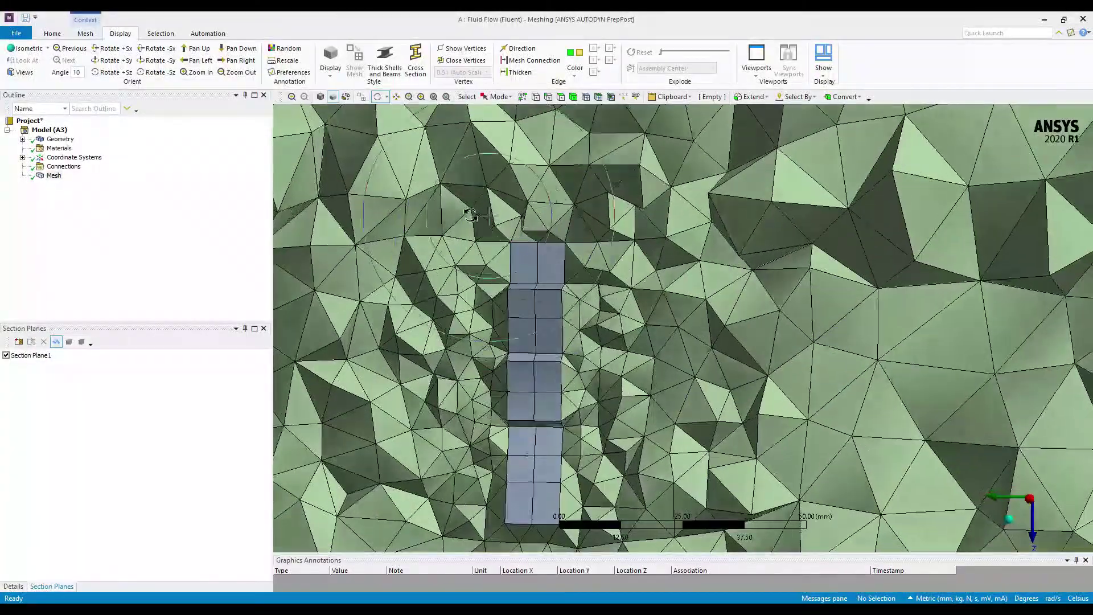
scroll(627, 369, "up", 2)
scroll(626, 369, "down", 5)
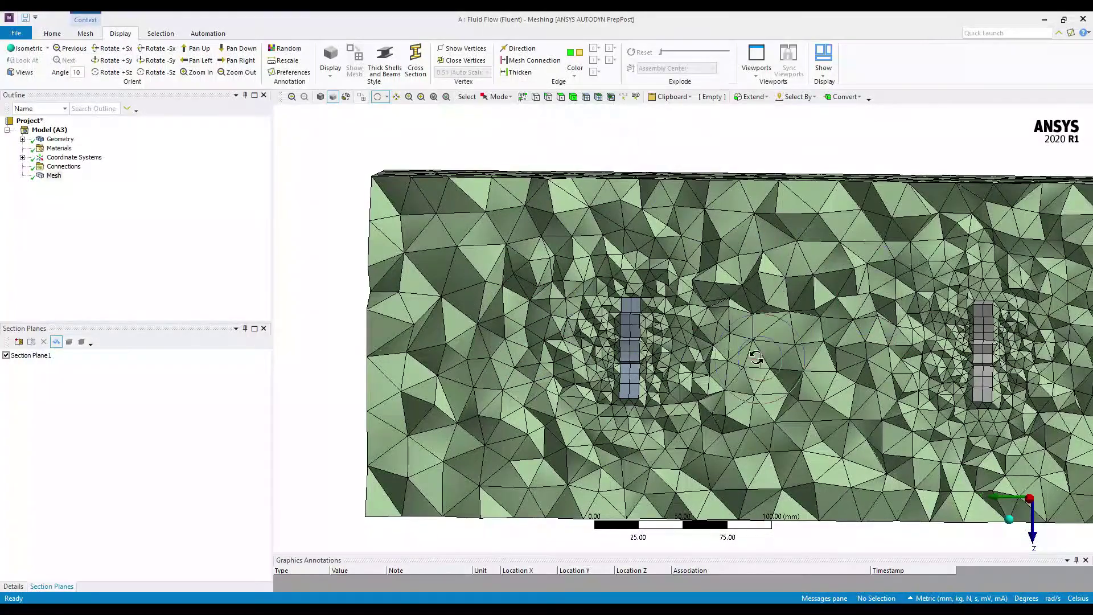
scroll(629, 251, "up", 18)
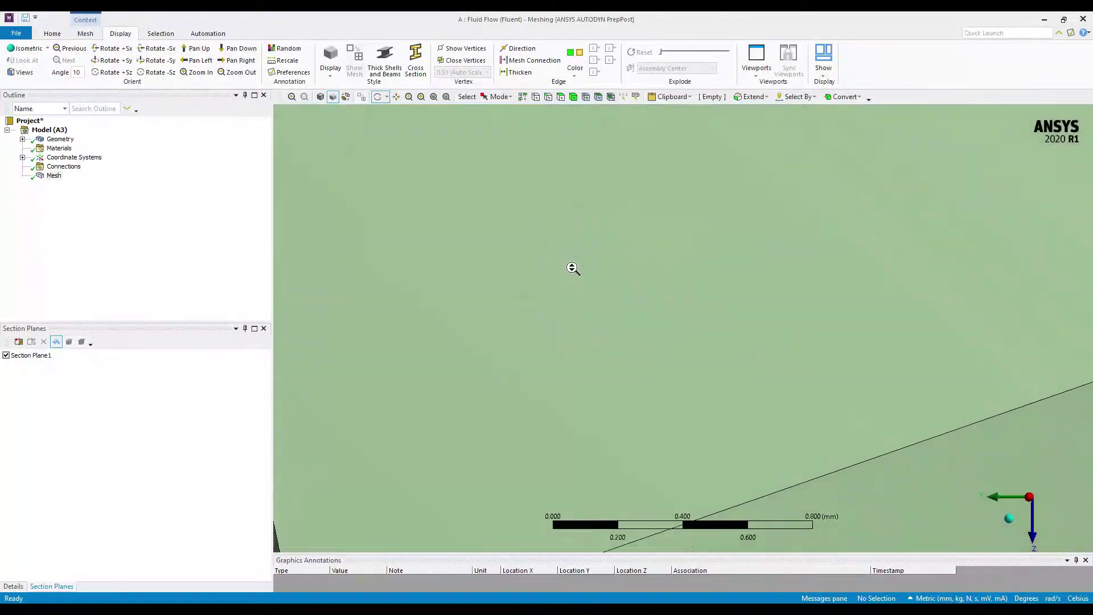
scroll(580, 310, "down", 15)
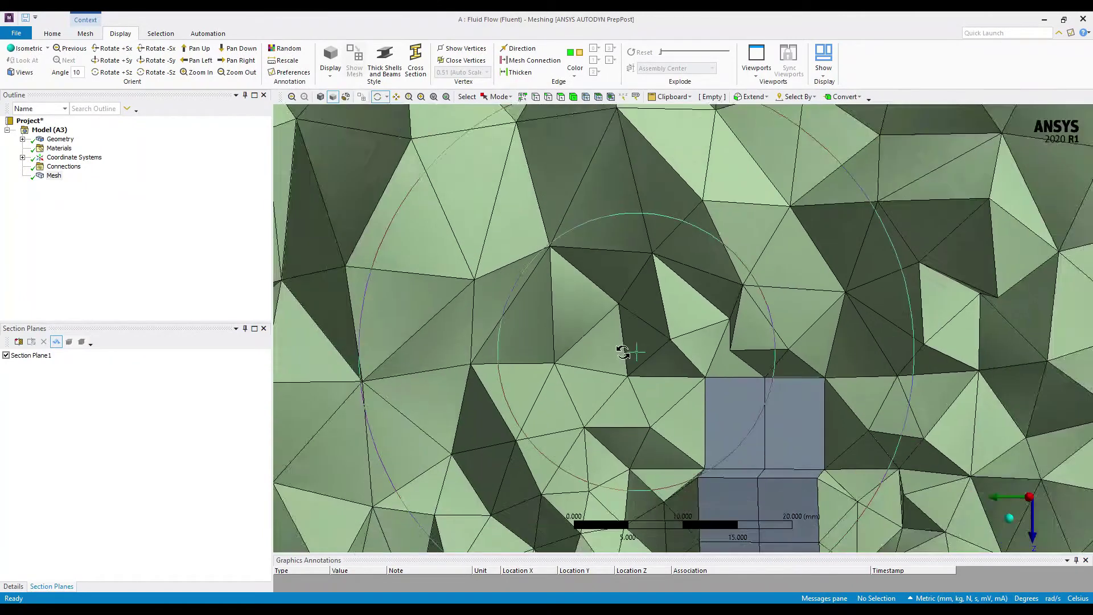
scroll(723, 387, "up", 5)
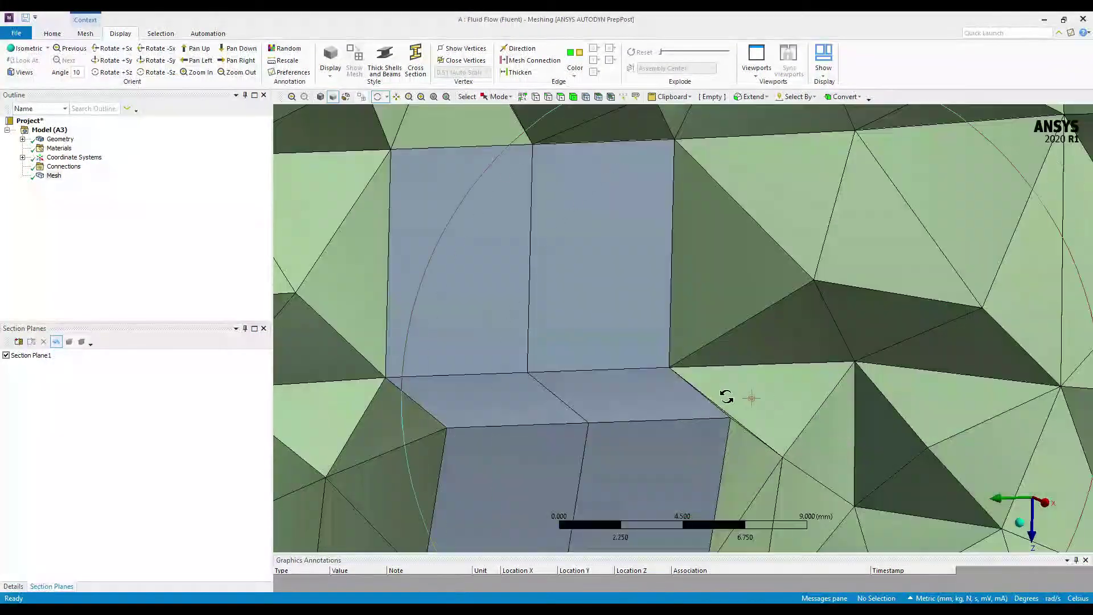
left_click_drag(631, 350, 659, 295)
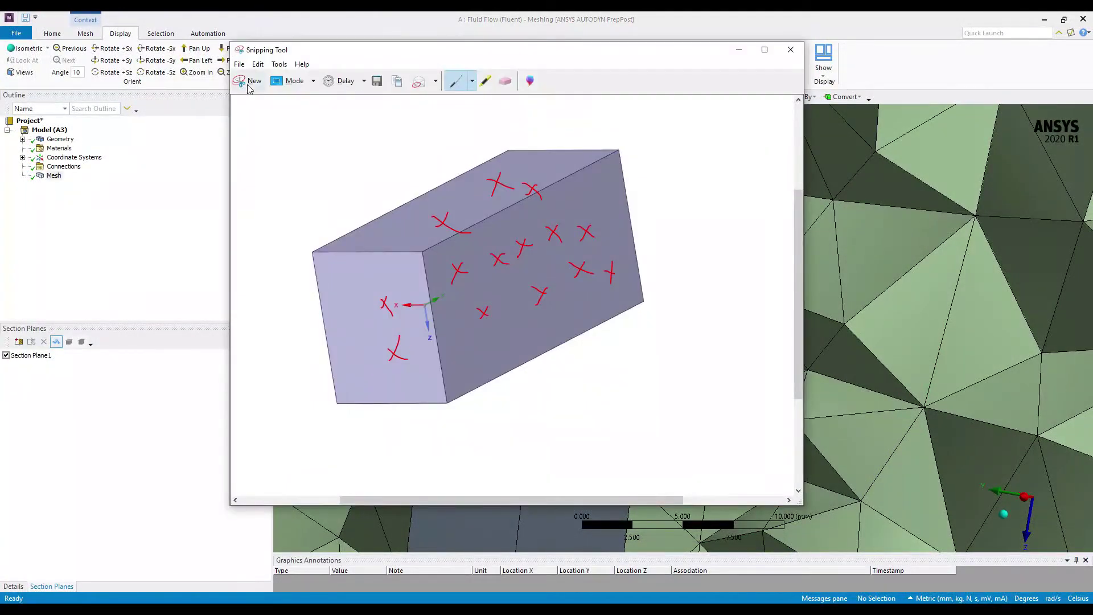
Capture the fan boundary close-up in Snipping Tool and outline adjoining fan and fluid cells in red.
left_click(247, 86)
left_click_drag(400, 111, 781, 348)
left_click_drag(874, 430, 919, 515)
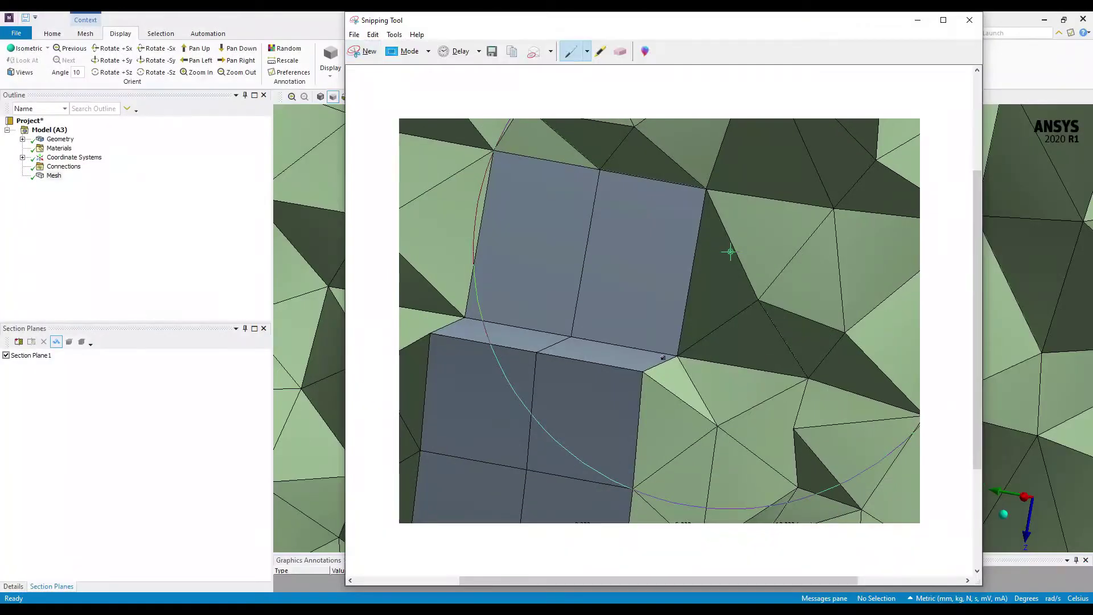
mouse_move(672, 359)
left_mouse_down()
mouse_move(643, 373)
mouse_move(676, 355)
mouse_move(654, 369)
mouse_move(636, 484)
mouse_move(660, 452)
mouse_move(718, 424)
mouse_move(650, 379)
mouse_move(677, 354)
mouse_move(703, 414)
left_mouse_up()
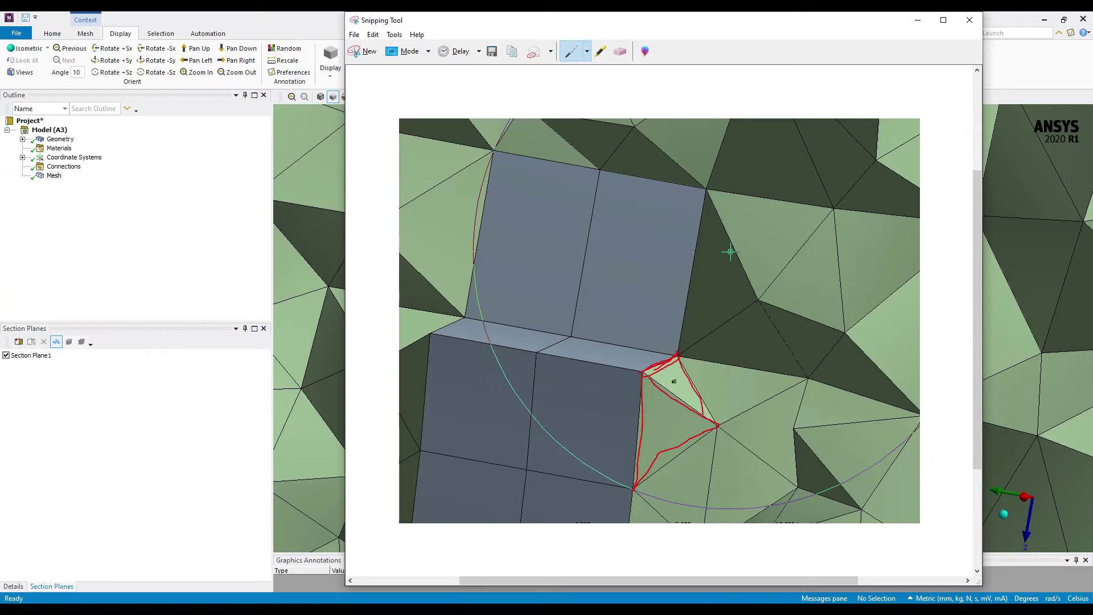
mouse_move(572, 363)
left_mouse_down()
mouse_move(536, 380)
mouse_move(672, 352)
left_mouse_up()
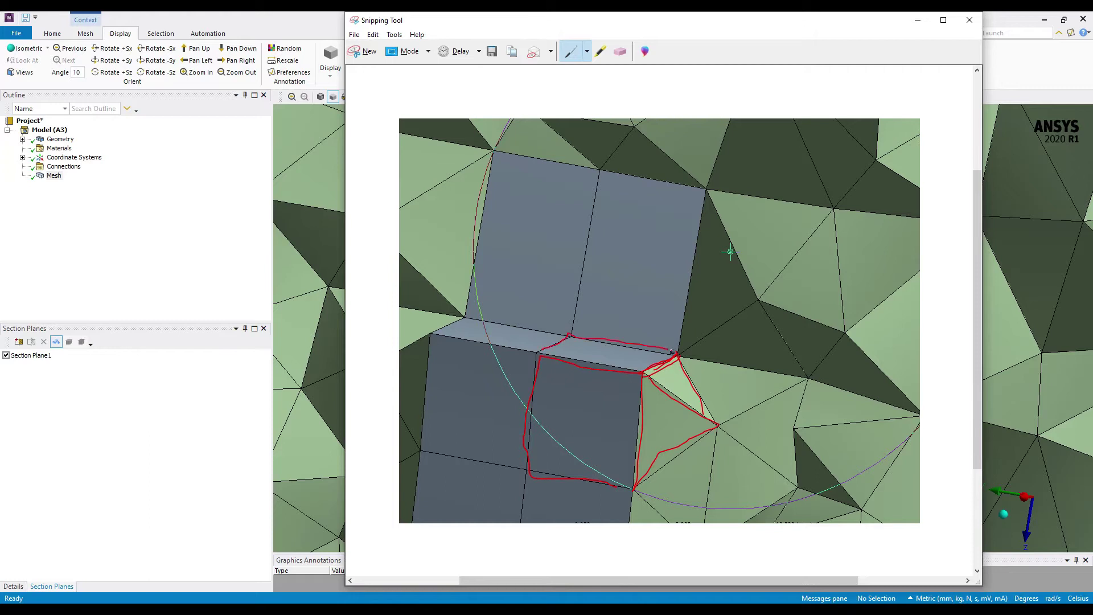
Mark the shared corner nodes on the snip and label the fan cells "fan" and the surrounding cells as the enclosure.
scroll(617, 290, "down", 1)
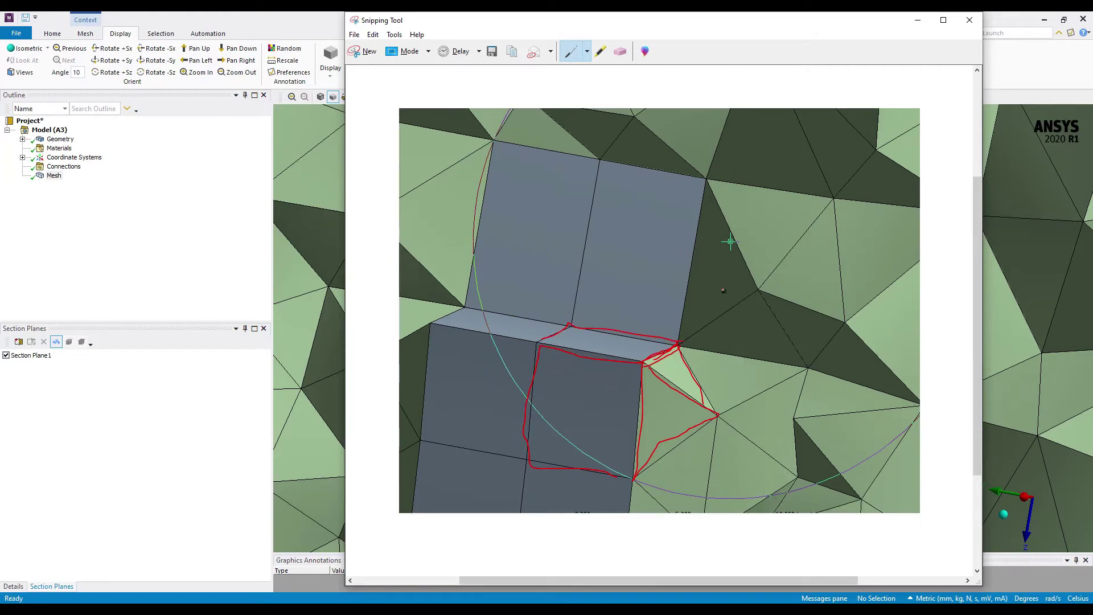
scroll(628, 263, "down", 7)
scroll(671, 278, "up", 5)
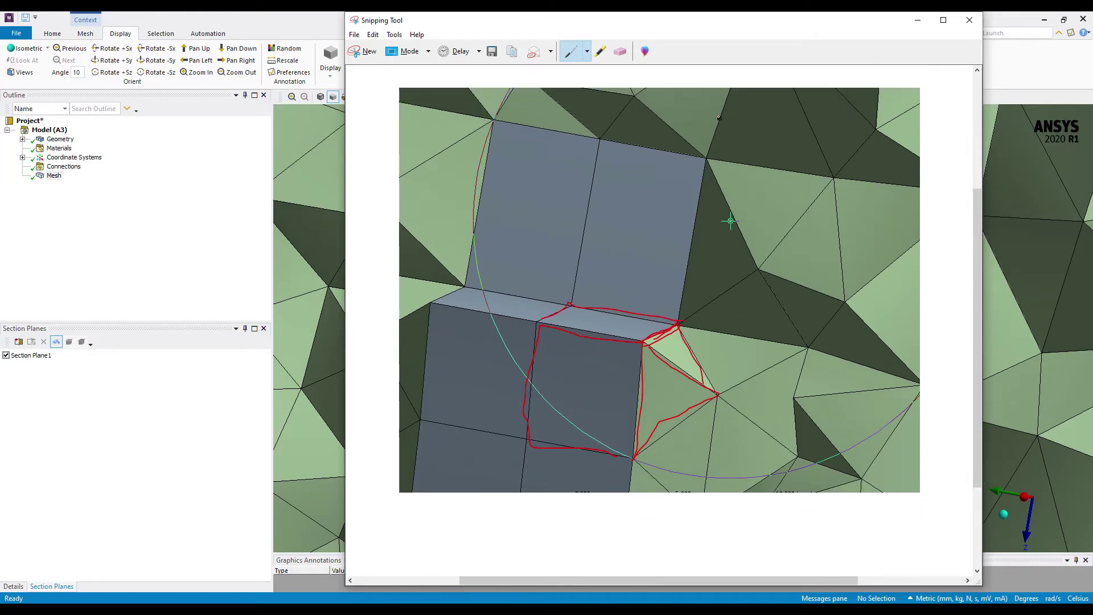
scroll(574, 244, "up", 5)
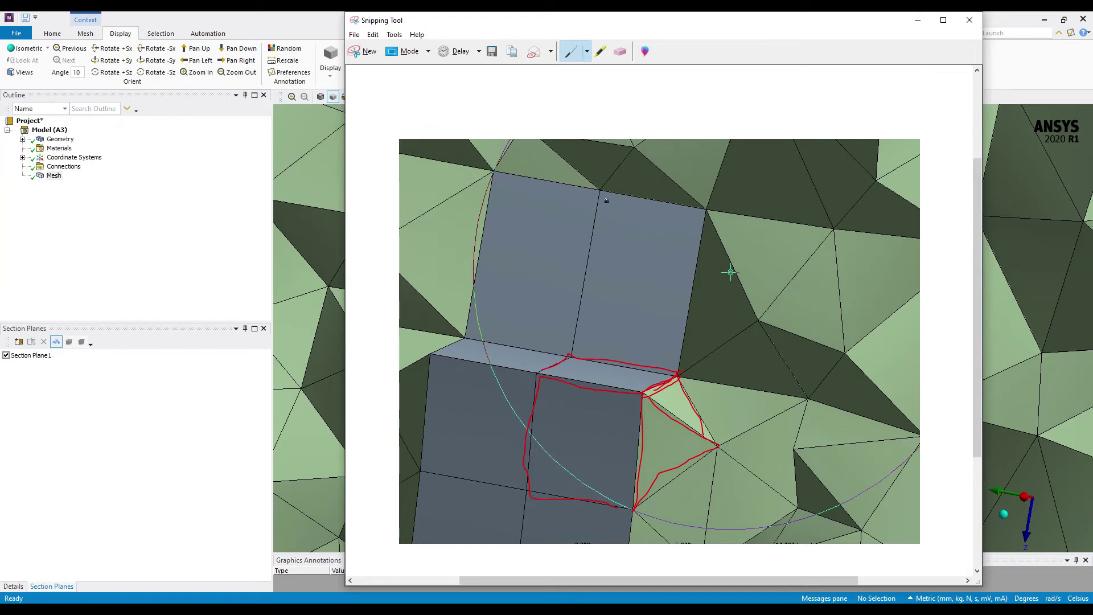
mouse_move(630, 238)
left_mouse_down()
mouse_move(614, 271)
mouse_move(664, 273)
left_mouse_up()
left_click_drag(749, 268, 769, 280)
left_click(791, 278)
mouse_move(794, 256)
left_mouse_down()
mouse_move(790, 267)
mouse_move(842, 270)
left_mouse_up()
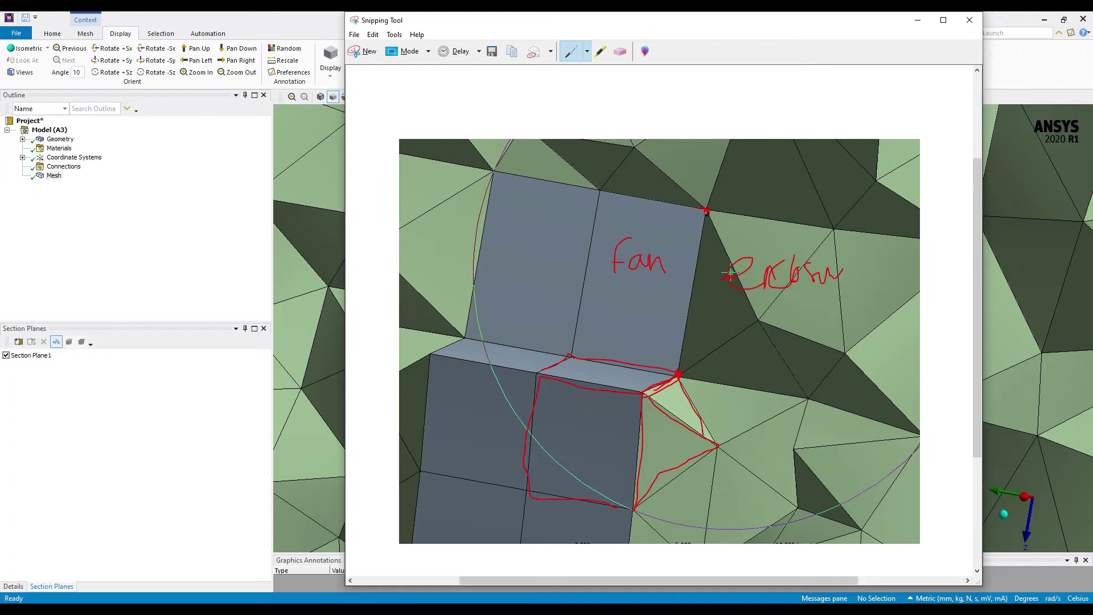
Sketch two stacked fan cells below the snip, with a circled "fan" label and an arrow pointing to them.
scroll(689, 265, "down", 3)
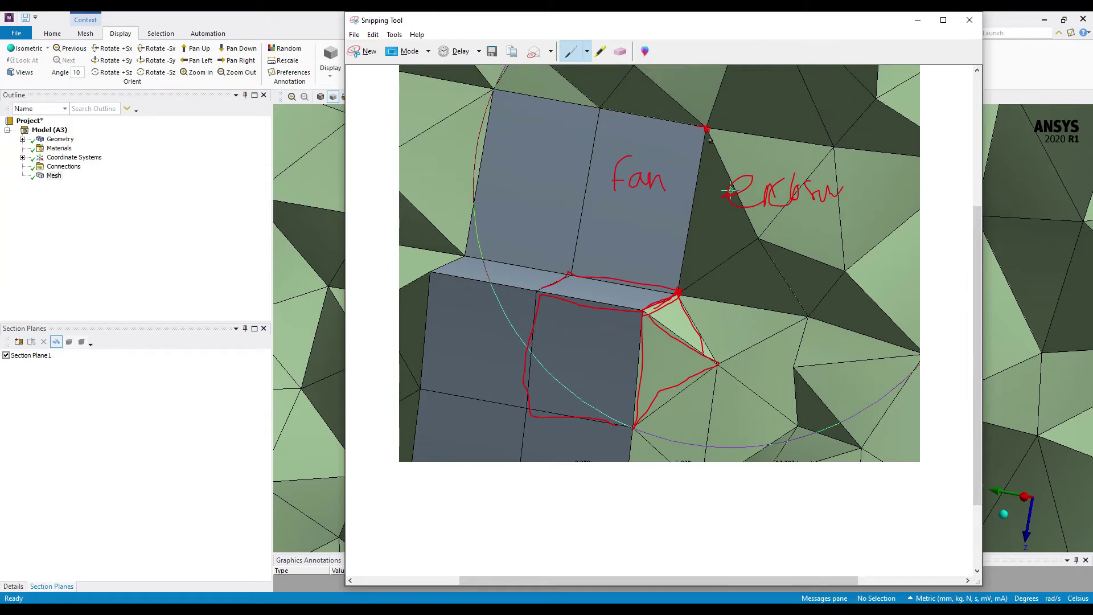
scroll(594, 407, "down", 3)
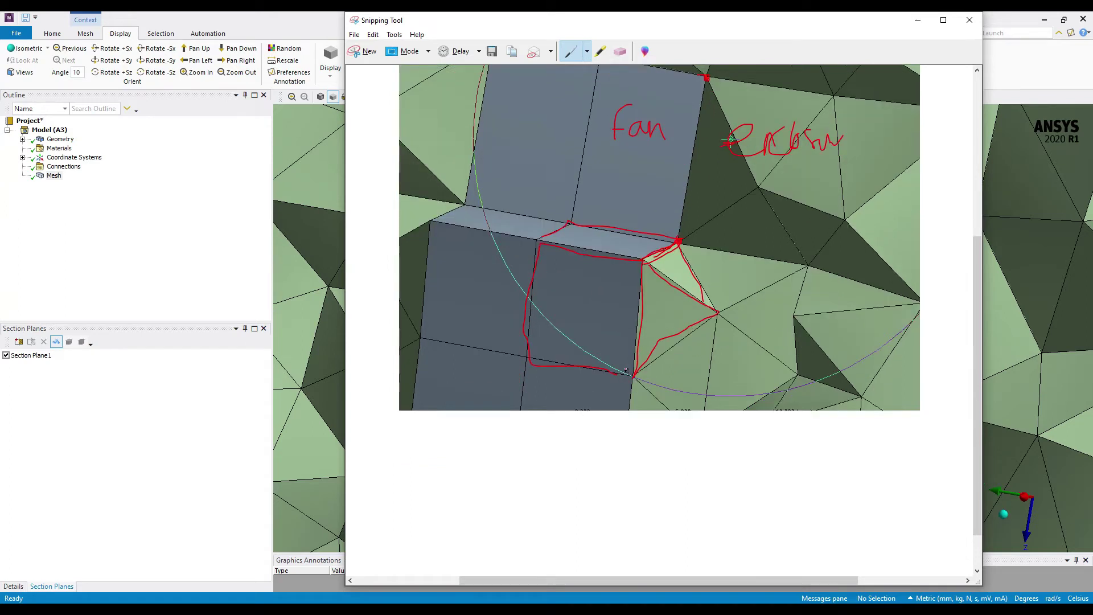
scroll(524, 371, "up", 2)
scroll(491, 423, "down", 2)
mouse_move(499, 407)
left_mouse_down()
mouse_move(481, 428)
mouse_move(523, 438)
left_mouse_up()
mouse_move(600, 402)
left_mouse_down()
mouse_move(630, 400)
mouse_move(615, 438)
mouse_move(634, 469)
mouse_move(612, 440)
left_mouse_up()
mouse_move(450, 388)
left_mouse_down()
mouse_move(601, 376)
mouse_move(612, 386)
left_mouse_up()
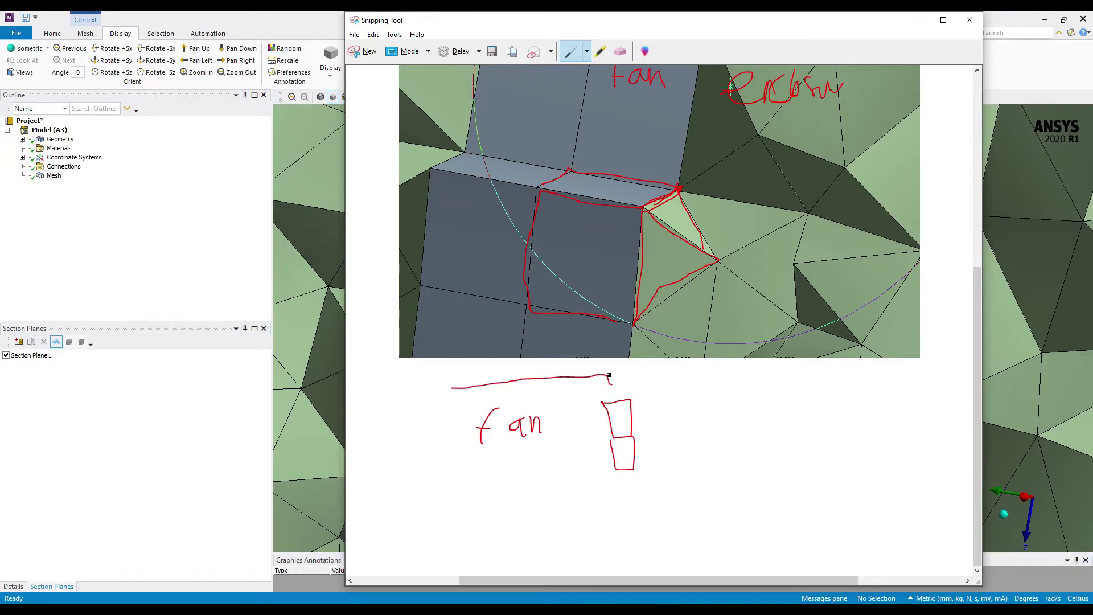
mouse_move(518, 393)
left_mouse_down()
mouse_move(457, 471)
mouse_move(561, 419)
mouse_move(525, 387)
left_mouse_up()
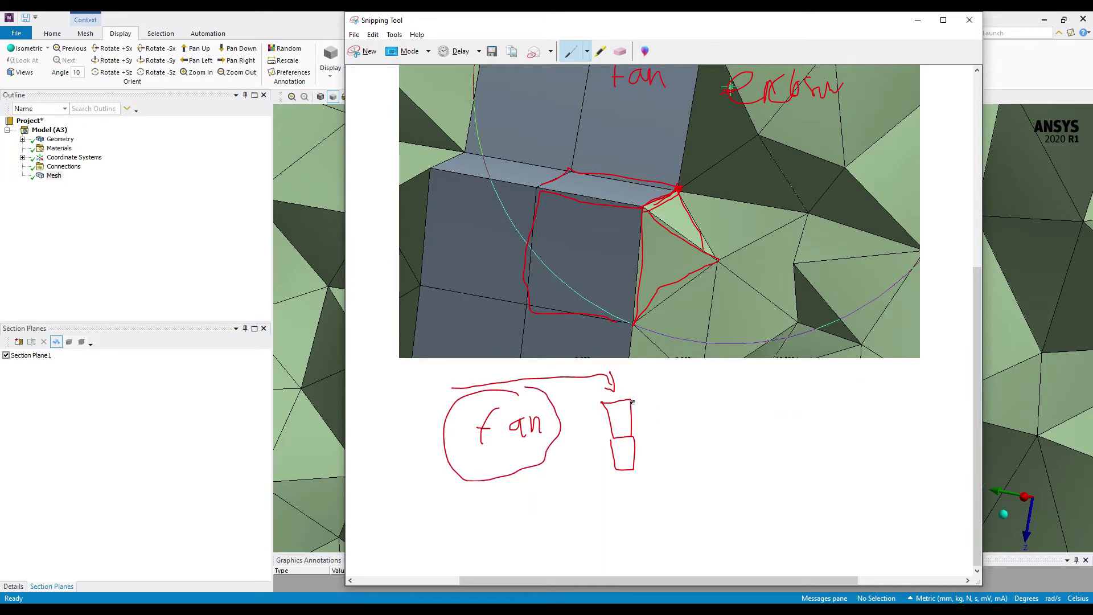
Hatch the sketched fan cells and add three offset neighbouring cells with an arrow from the label "encol".
left_click_drag(623, 404, 617, 437)
mouse_move(631, 406)
left_mouse_down()
mouse_move(633, 419)
mouse_move(653, 420)
mouse_move(631, 382)
left_mouse_up()
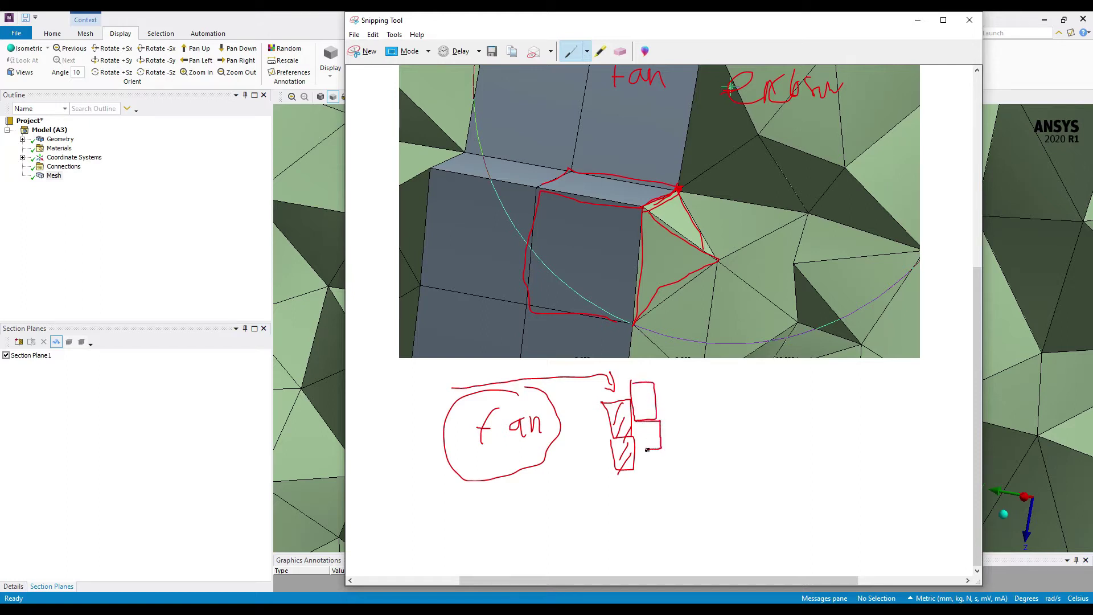
left_click_drag(663, 450, 663, 478)
left_click_drag(716, 387, 649, 373)
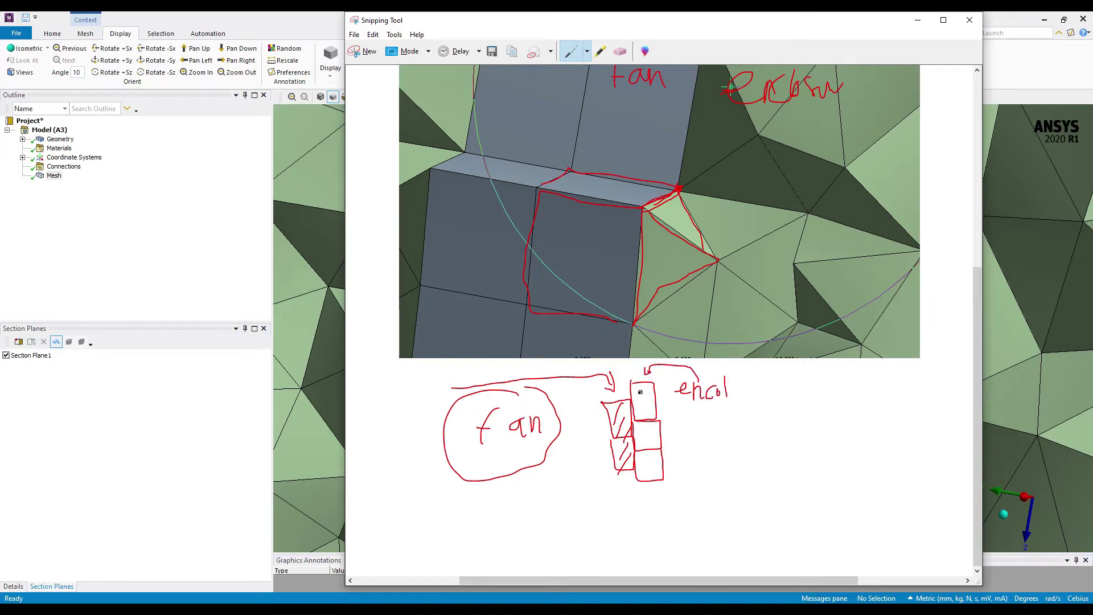
left_click_drag(640, 429, 658, 455)
Return to the Meshing window and examine the sectioned mesh around both fans.
left_click(918, 19)
scroll(574, 359, "up", 5)
scroll(574, 360, "down", 10)
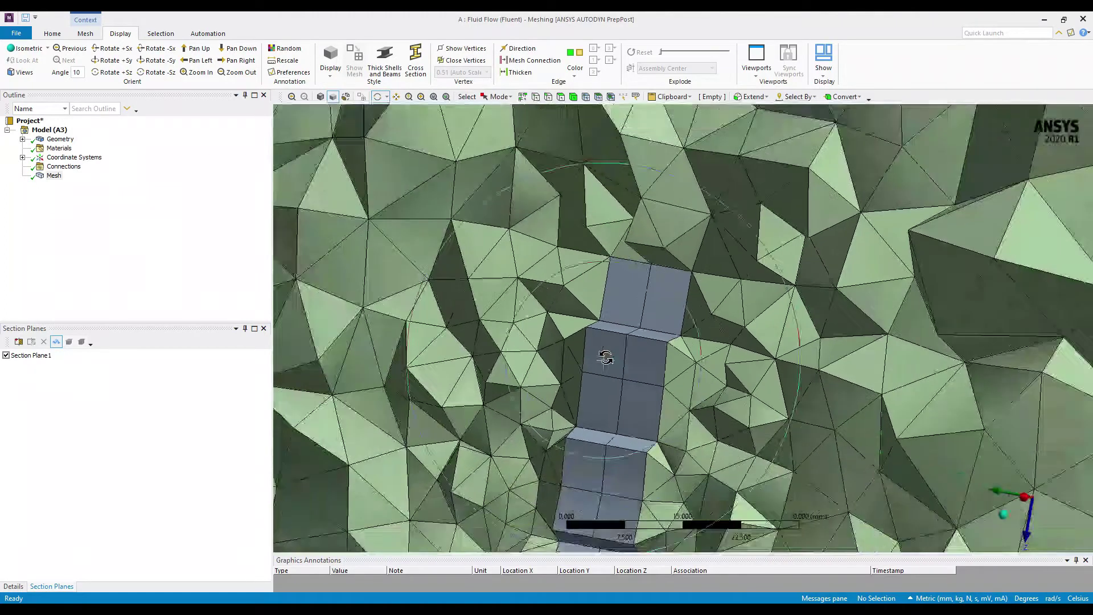
scroll(617, 342, "down", 6)
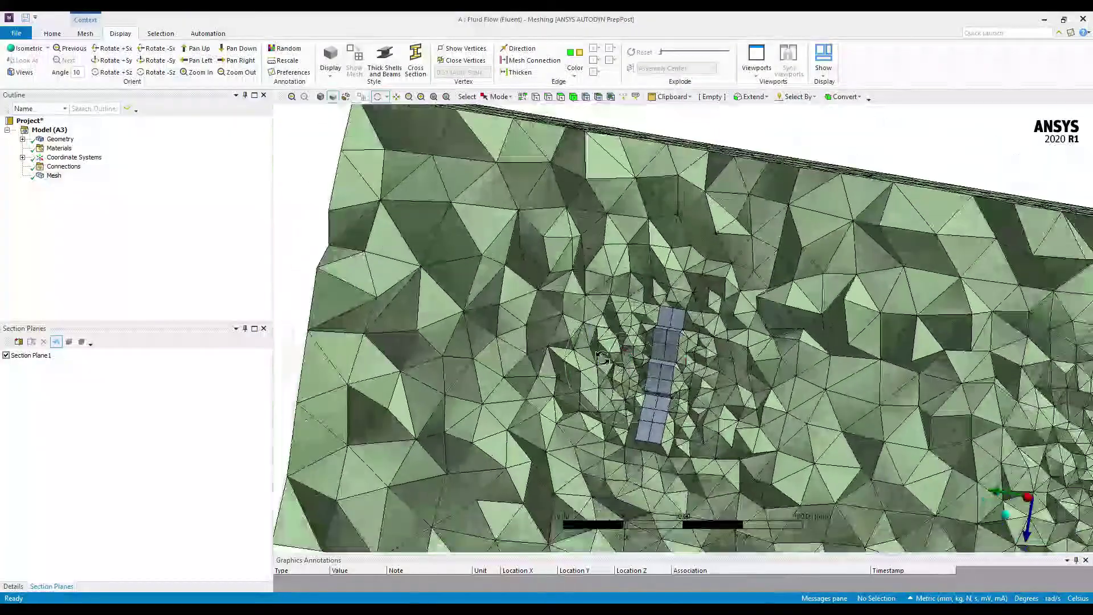
middle_click_drag(525, 302, 758, 327)
scroll(753, 301, "down", 4)
scroll(712, 319, "up", 5)
scroll(712, 318, "down", 4)
Show the details of the Mesh object and check the target cell sizes on the Mesh slide in PowerPoint.
right_click(54, 176)
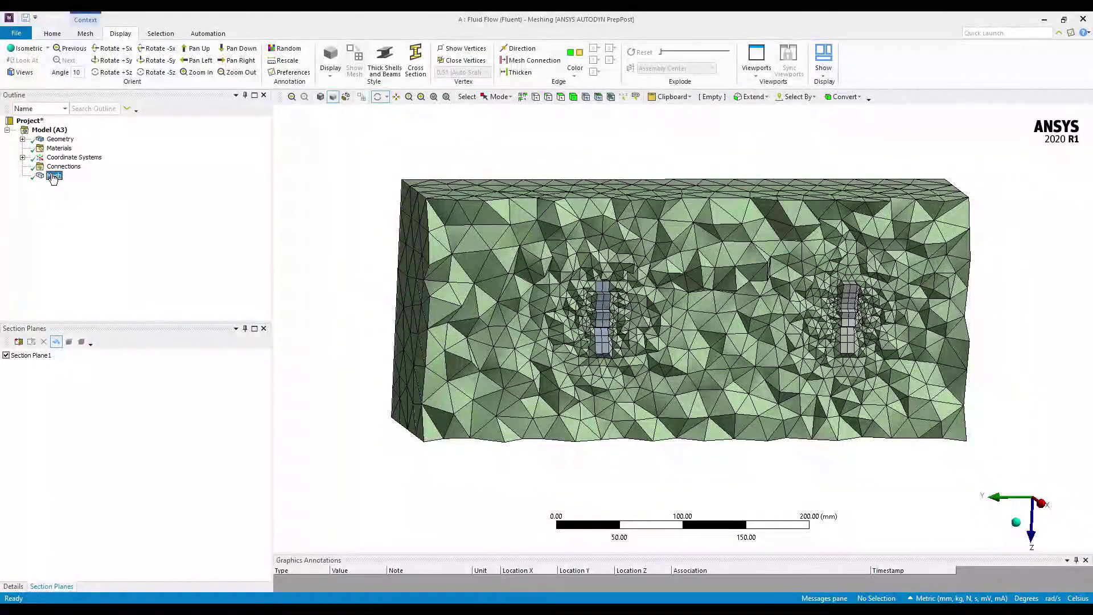
left_click(37, 176)
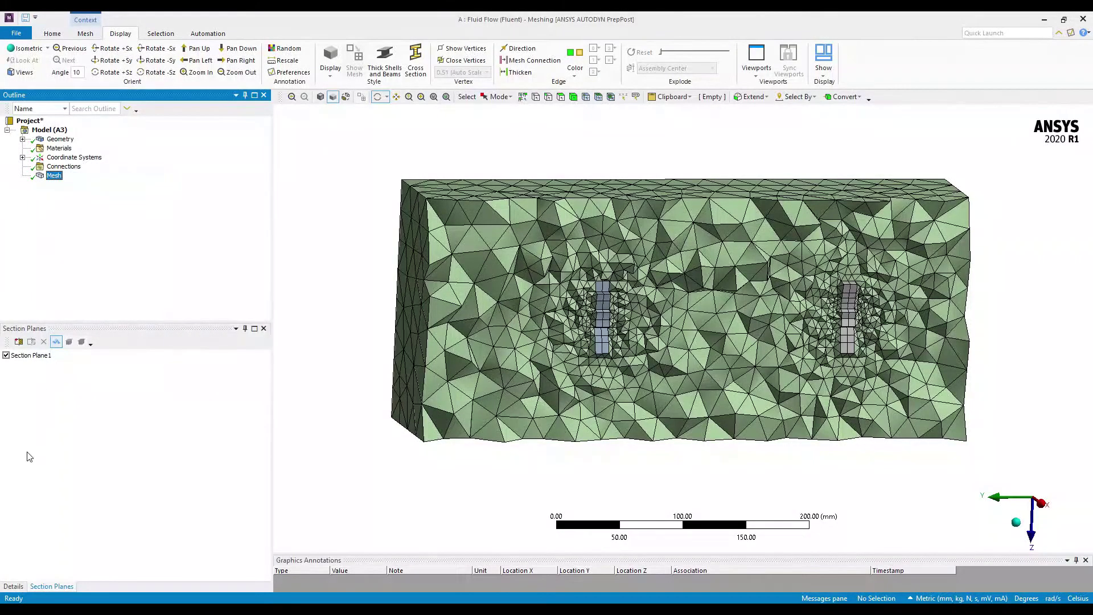
left_click(16, 584)
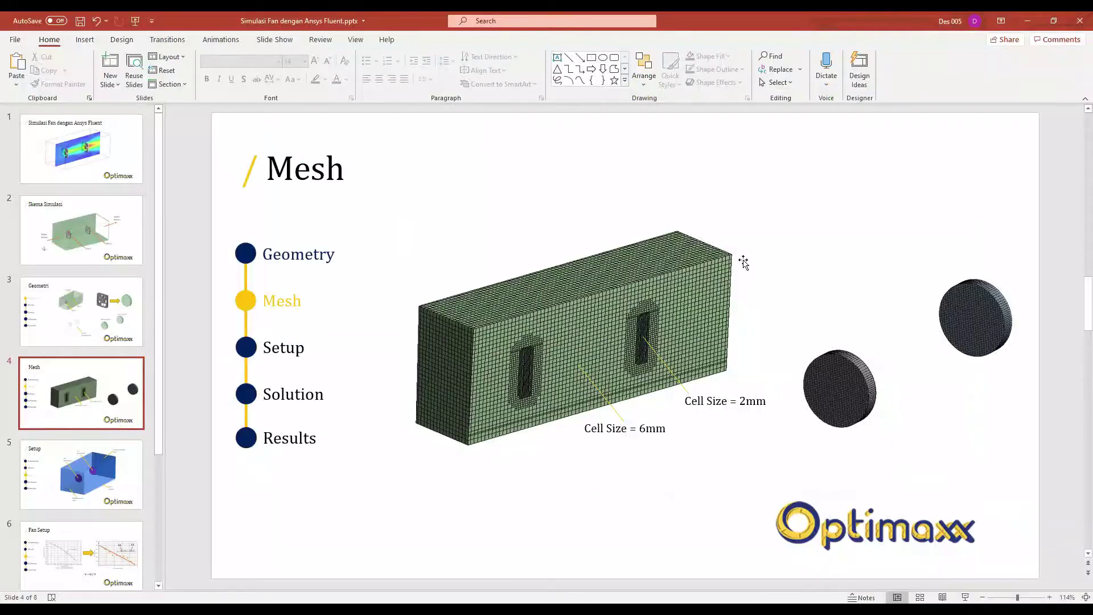
left_click(1028, 20)
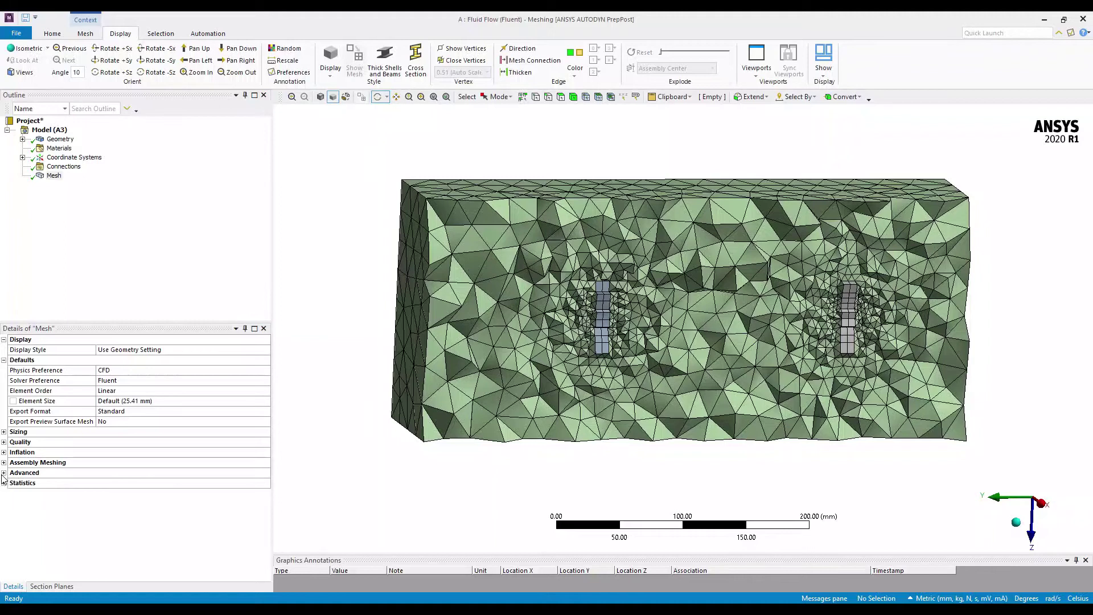
Set the Assembly Meshing method to CutCell in the mesh details.
left_click(4, 432)
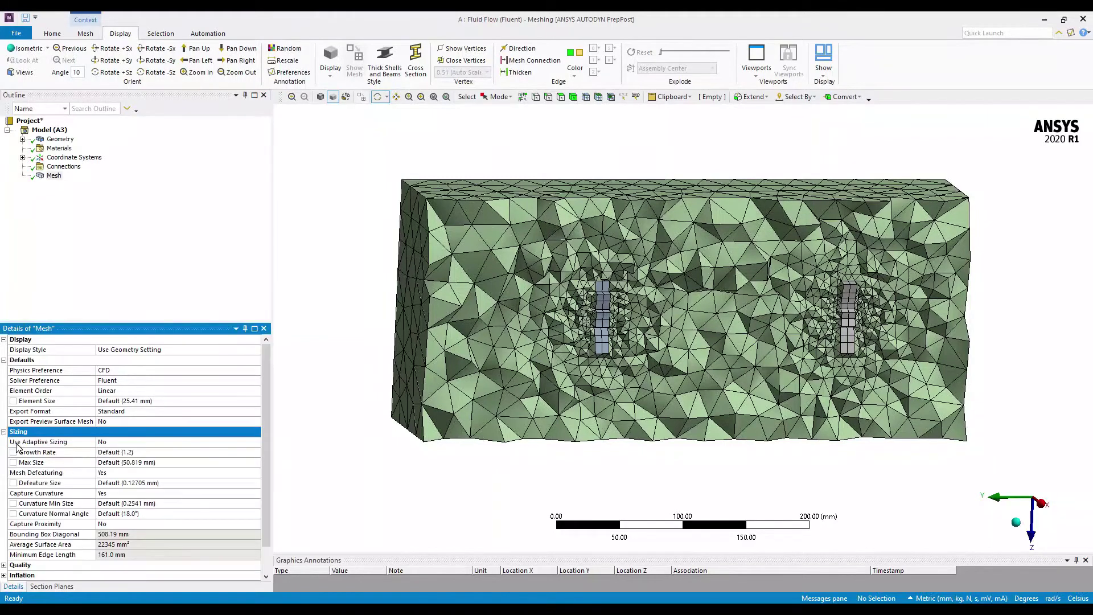
scroll(96, 422, "down", 1)
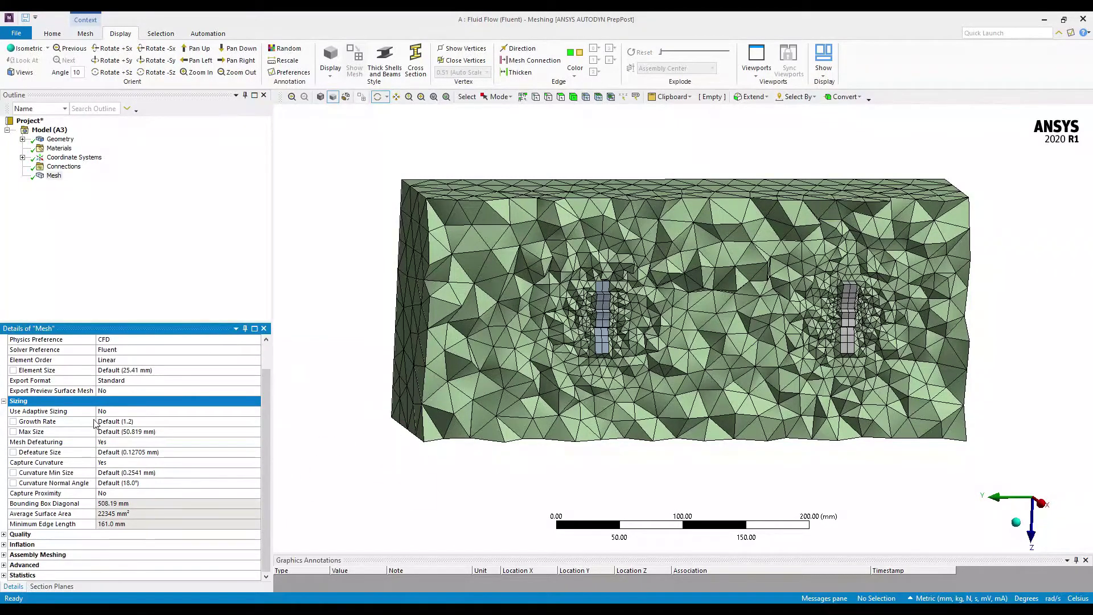
left_click(4, 533)
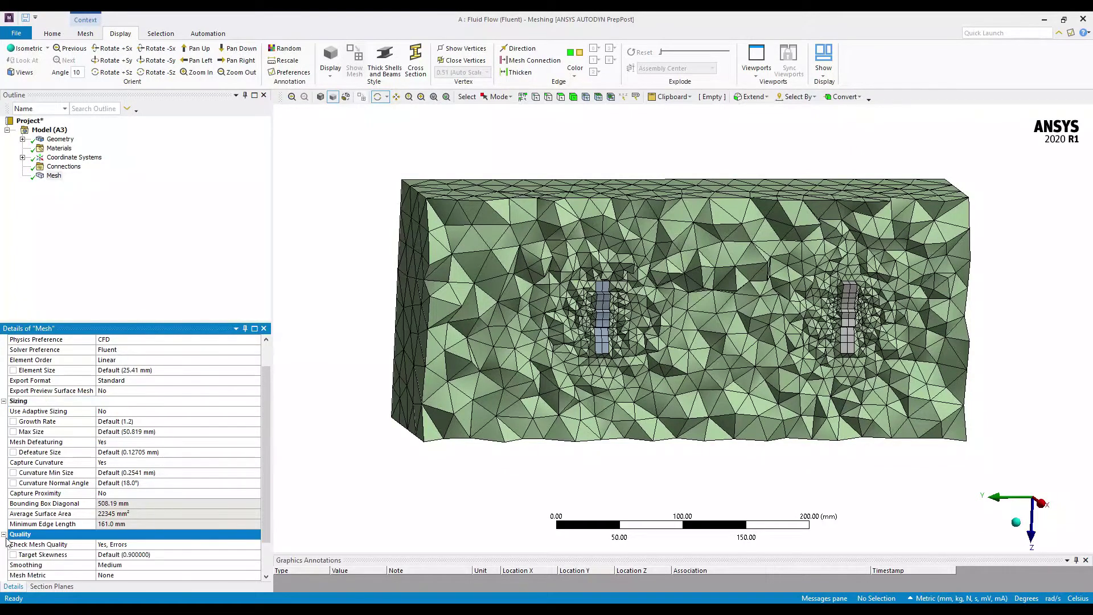
scroll(17, 544, "down", 1)
left_click(4, 555)
left_click(145, 555)
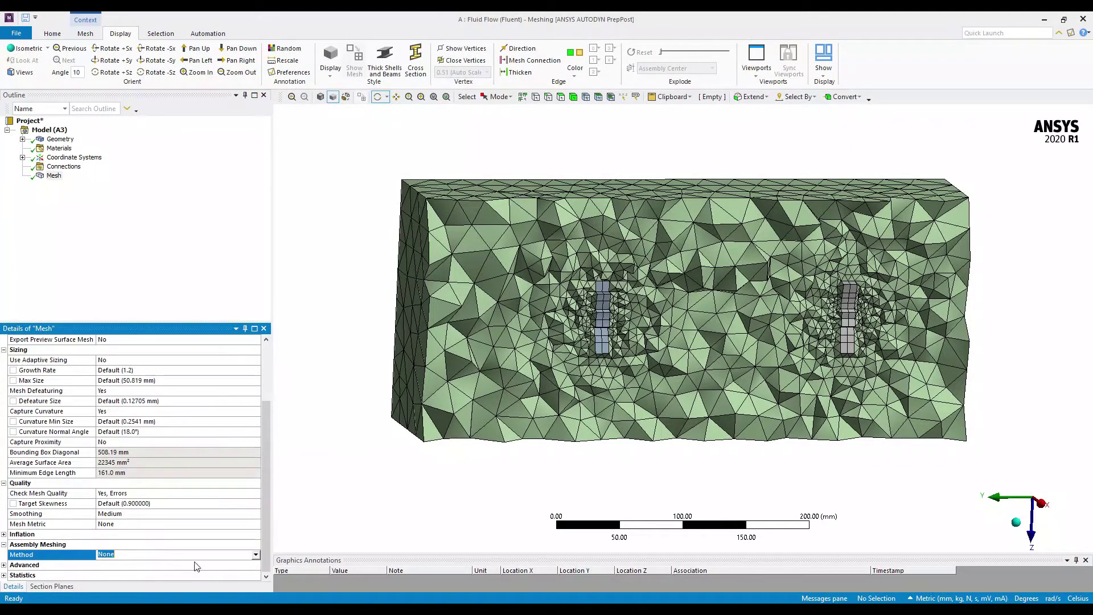
left_click(256, 553)
left_click(133, 573)
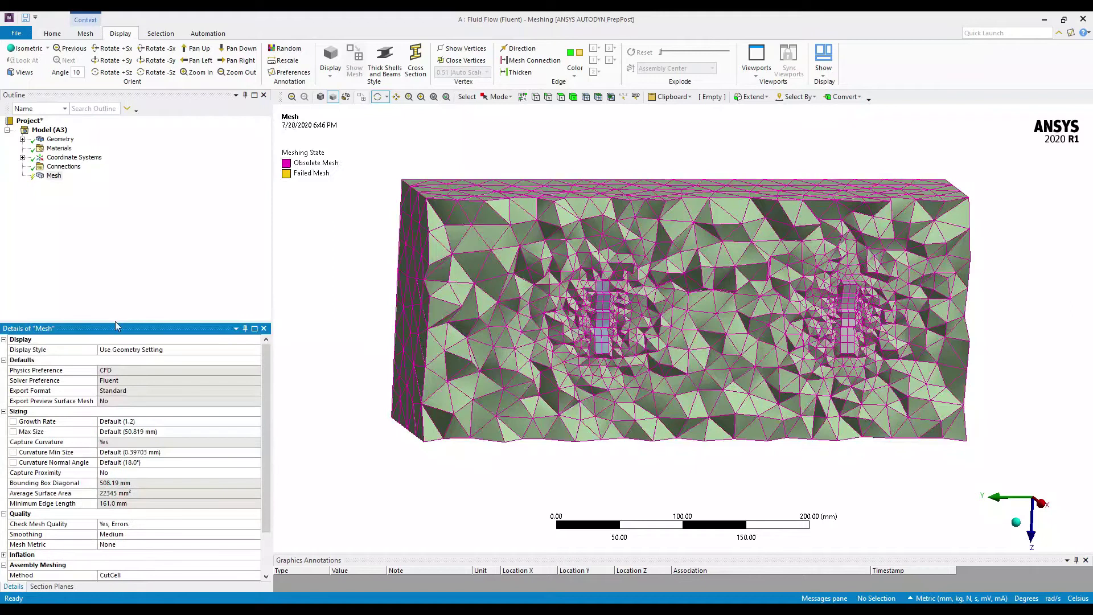
Generate the CutCell mesh and view the sectioned result at an angle.
right_click(56, 179)
left_click(90, 219)
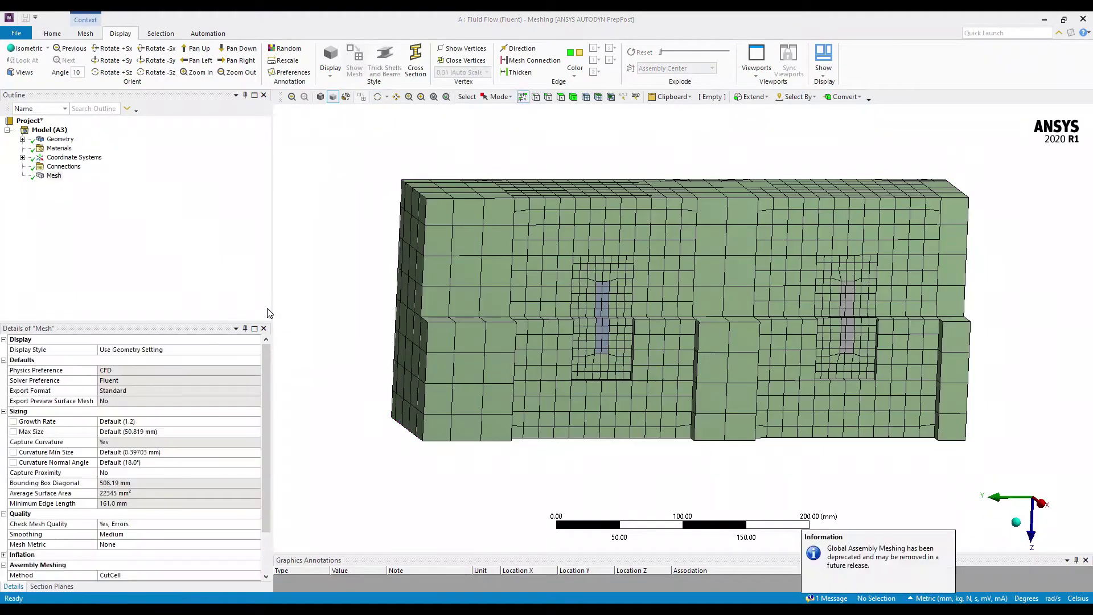
middle_click_drag(492, 265, 556, 273)
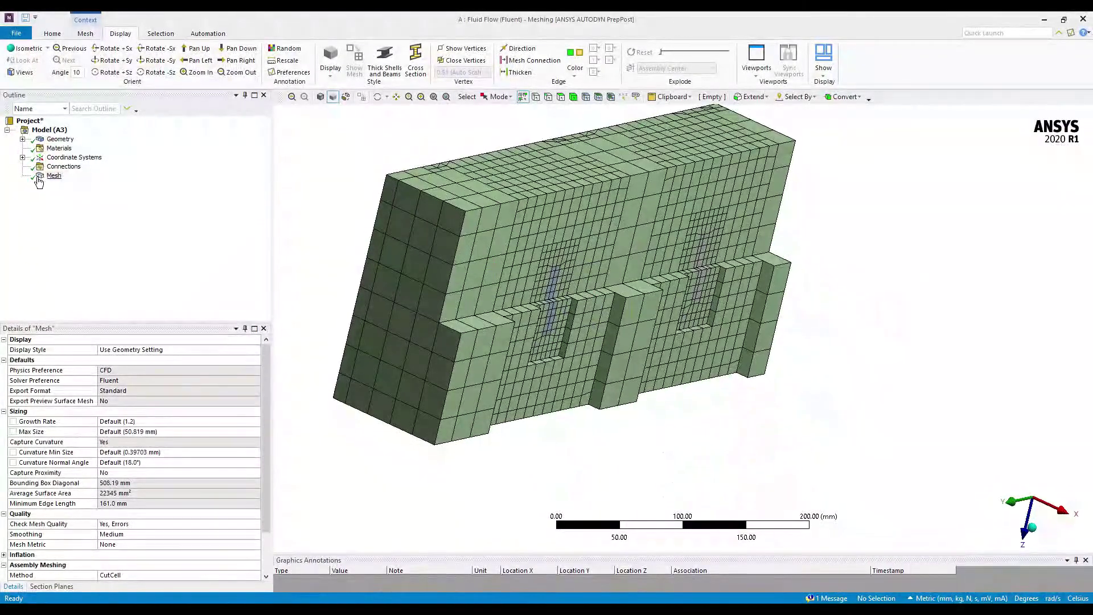
right_click(54, 175)
key("Escape")
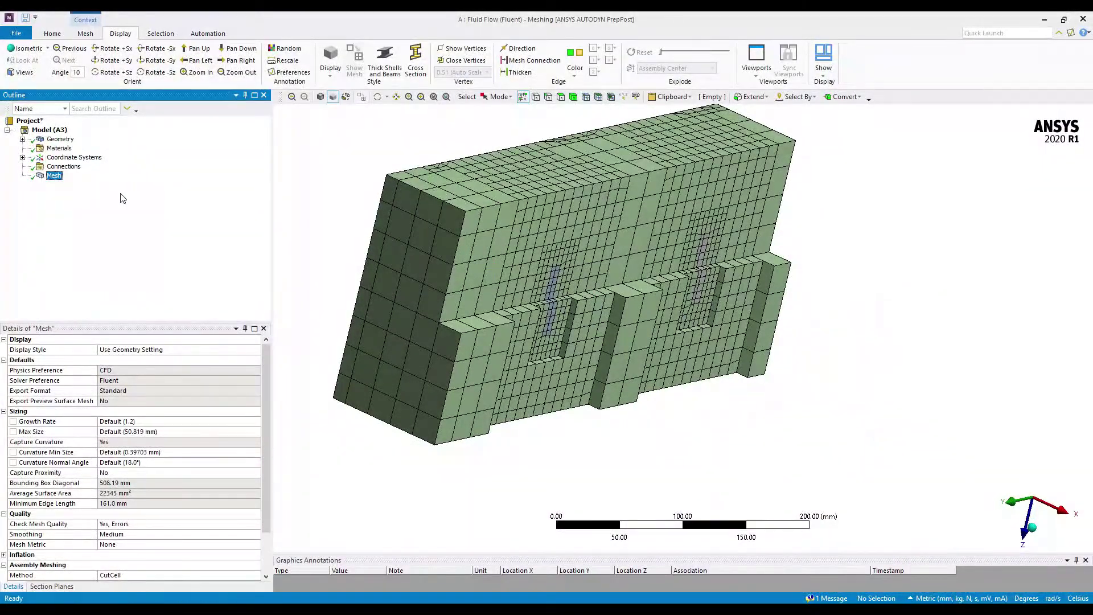
Insert a mesh sizing and scope it to the large enclosure body.
right_click(50, 176)
mouse_move(84, 186)
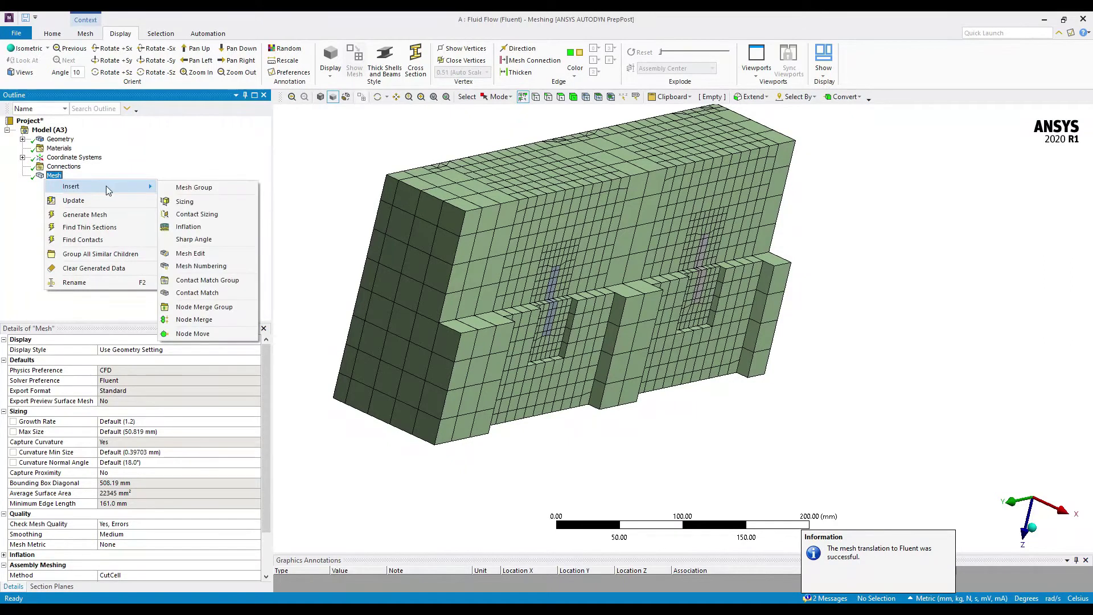
left_click(189, 203)
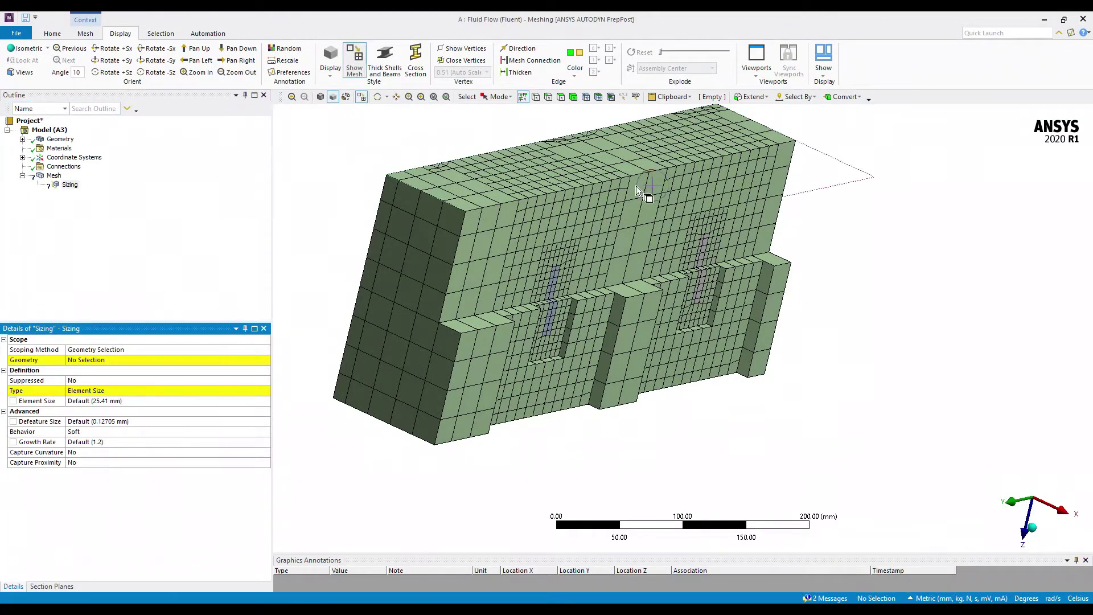
left_click(573, 97)
scroll(521, 267, "down", 3)
middle_click_drag(504, 249, 524, 263)
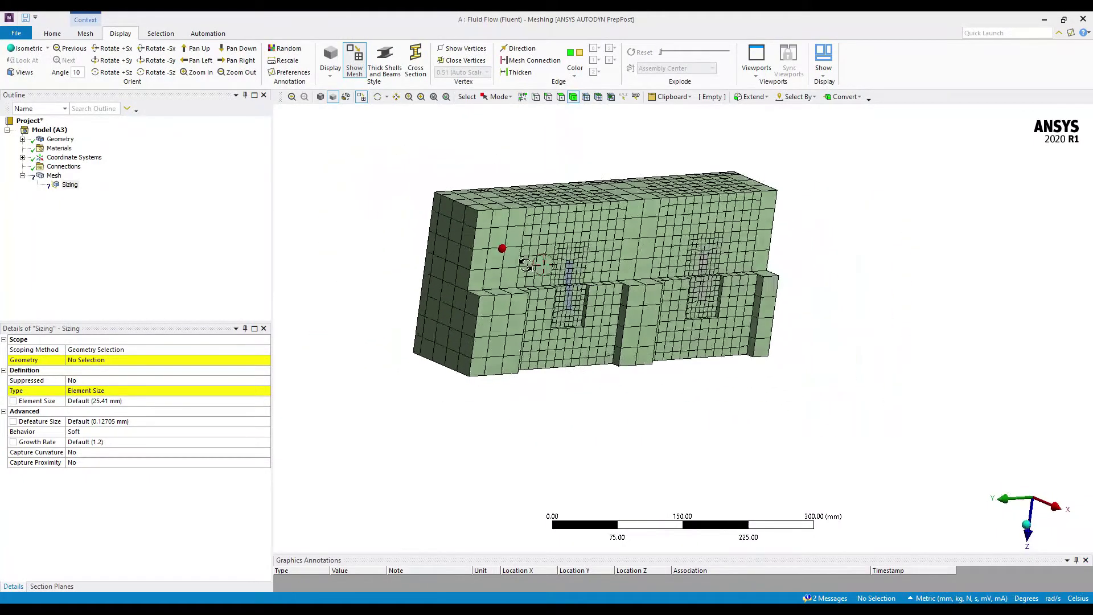
left_click(511, 234)
left_click(96, 360)
left_click(83, 360)
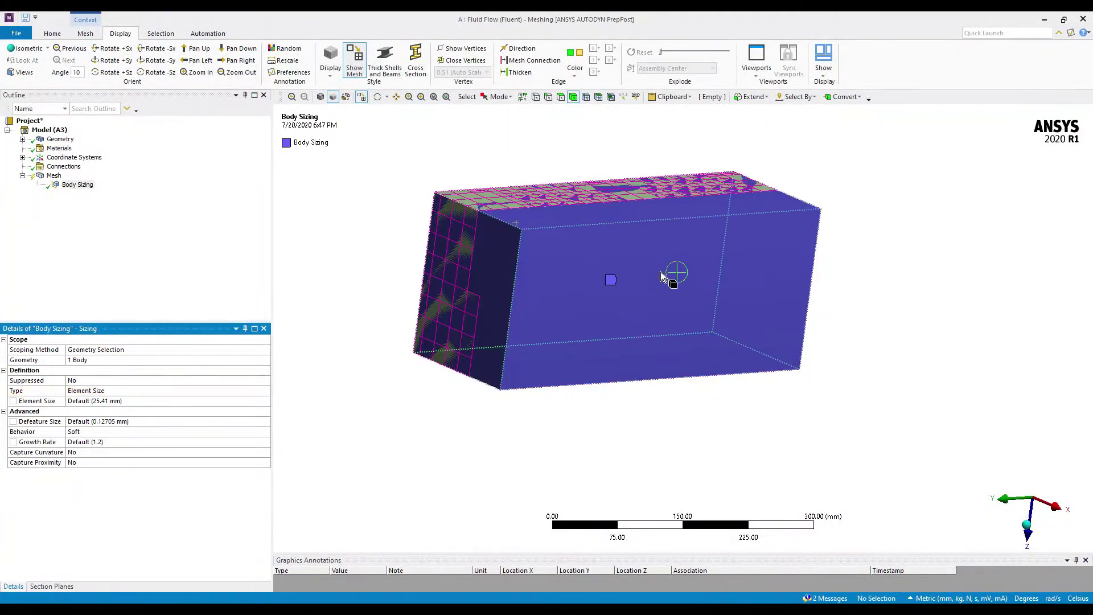
Set the enclosure sizing's element size to 6 mm.
left_click(123, 405)
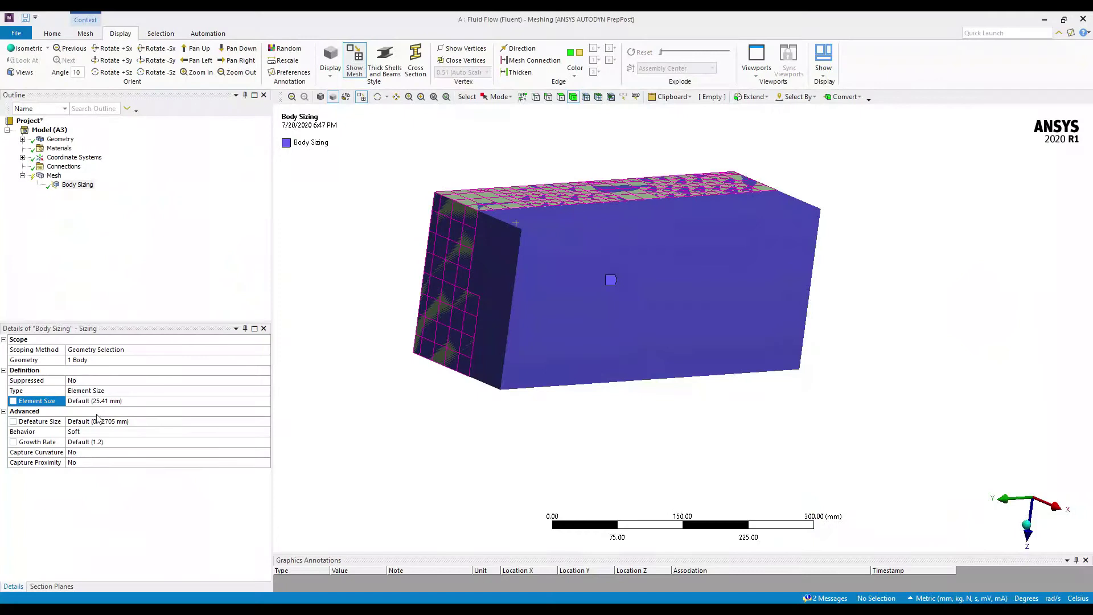
left_click(109, 402)
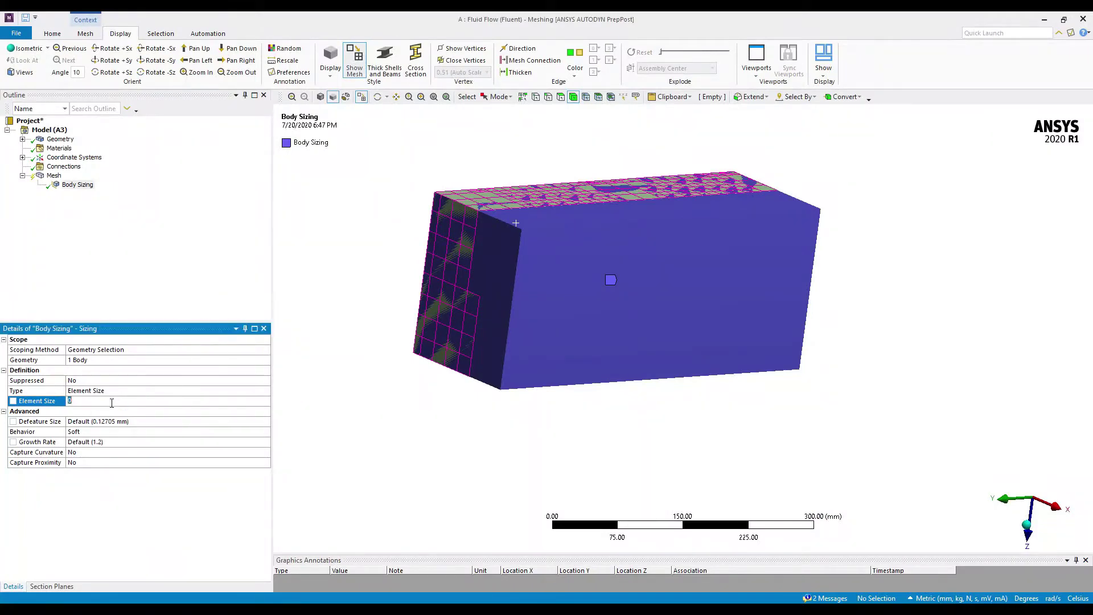
key("Return")
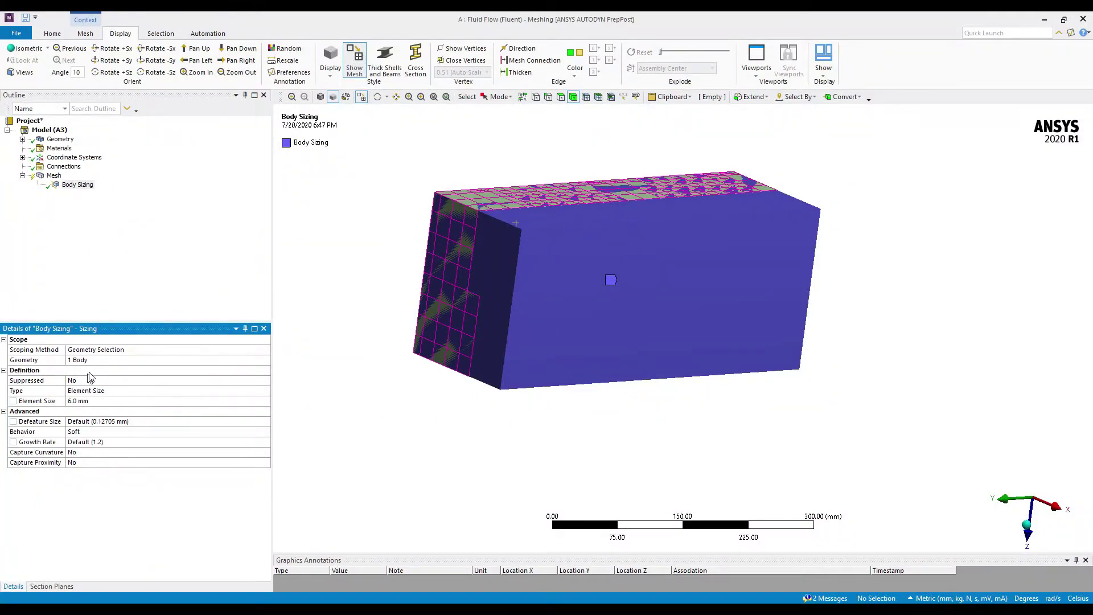
Insert a second mesh sizing and hide the enclosure body to expose the two fan cylinders.
right_click(54, 176)
mouse_move(74, 181)
left_click(191, 194)
left_click(575, 287)
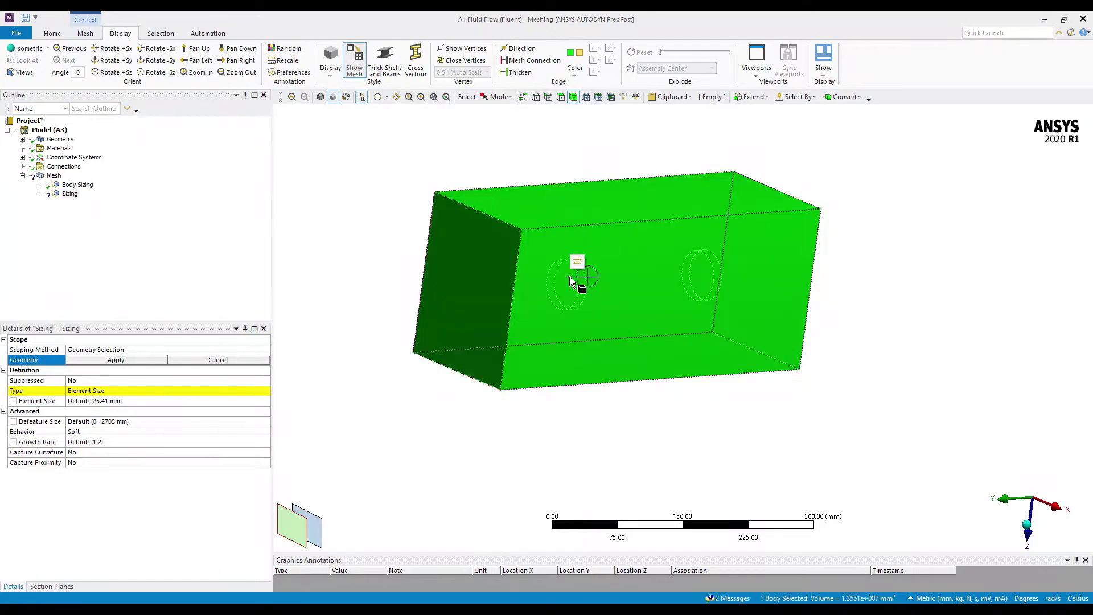
left_click(743, 378)
mouse_move(732, 268)
middle_mouse_down()
mouse_move(556, 268)
mouse_move(575, 465)
mouse_move(557, 528)
mouse_move(541, 259)
middle_mouse_up()
left_click(529, 262)
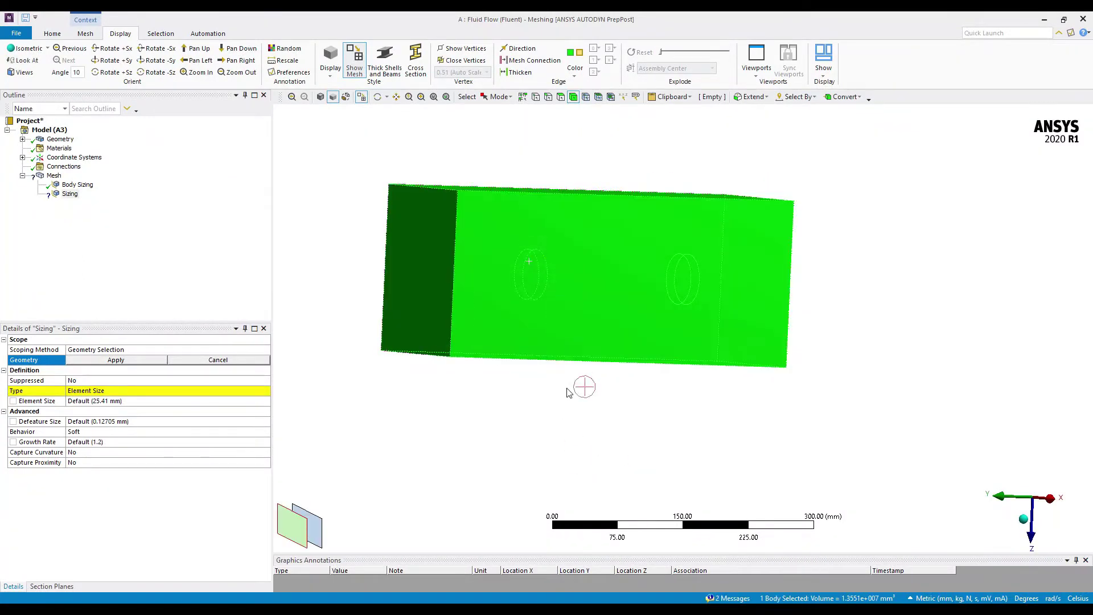
left_click(567, 390)
left_click(525, 284)
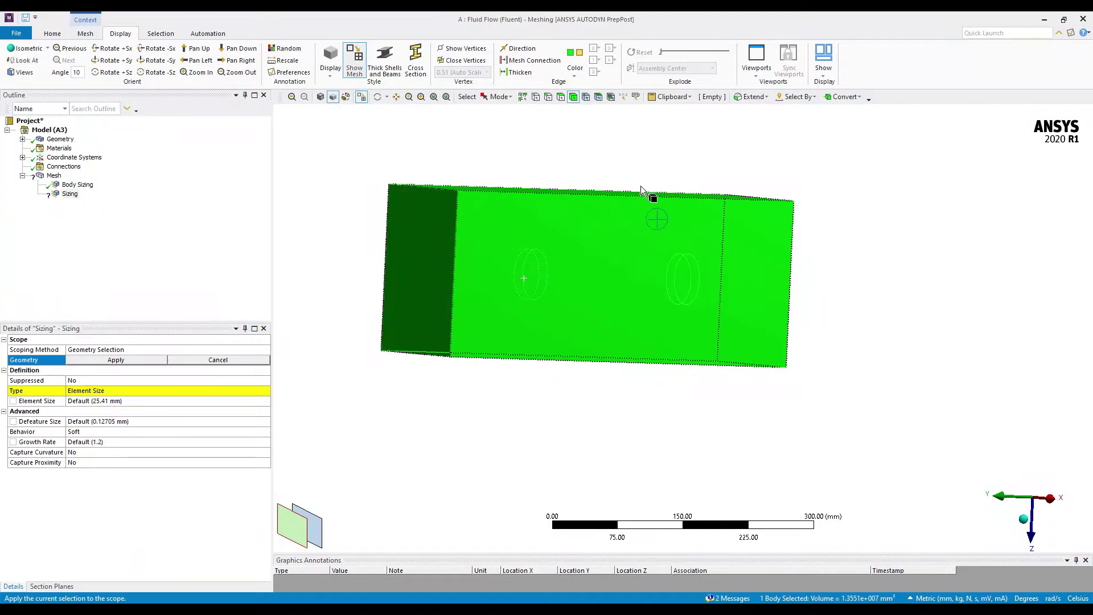
left_click(510, 434)
right_click(502, 211)
left_click(540, 271)
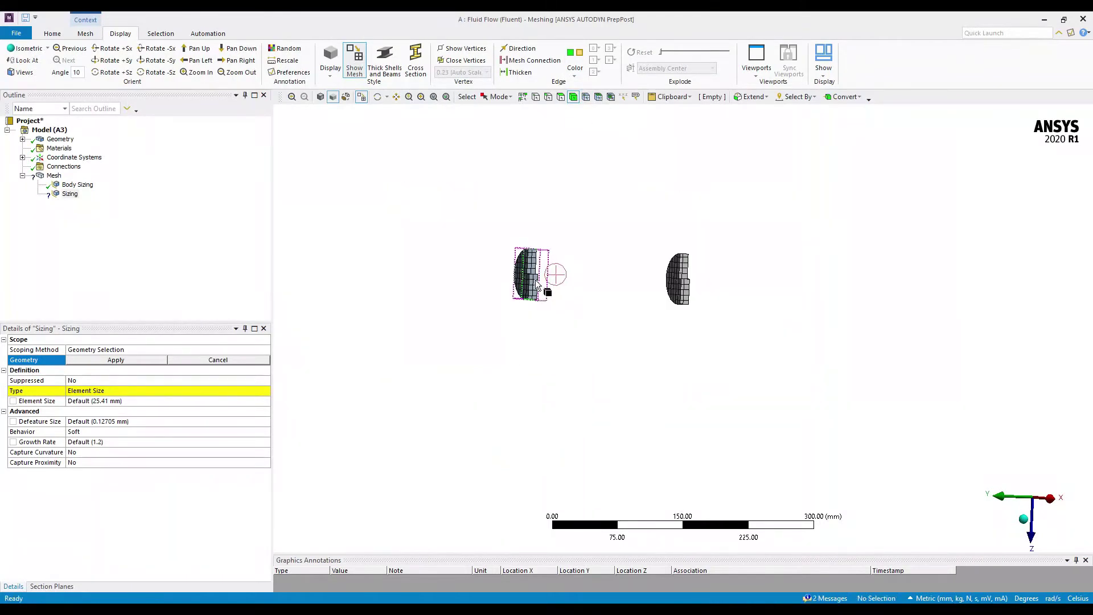
Scope the second sizing to both fan cylinders.
middle_click_drag(574, 417, 563, 386)
left_click(538, 283)
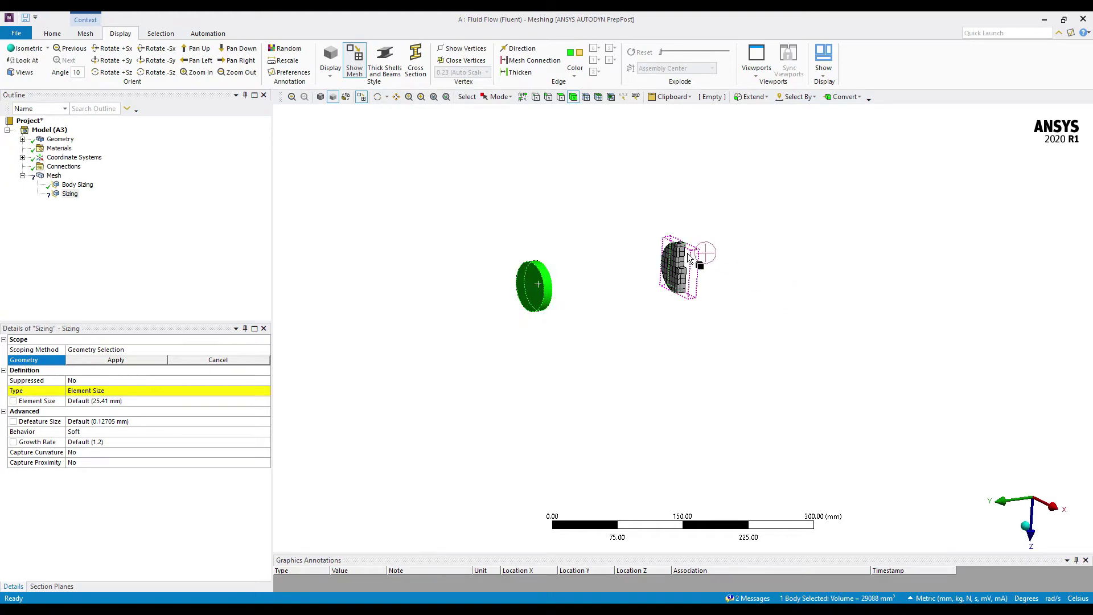
left_click(544, 342)
left_click(534, 284)
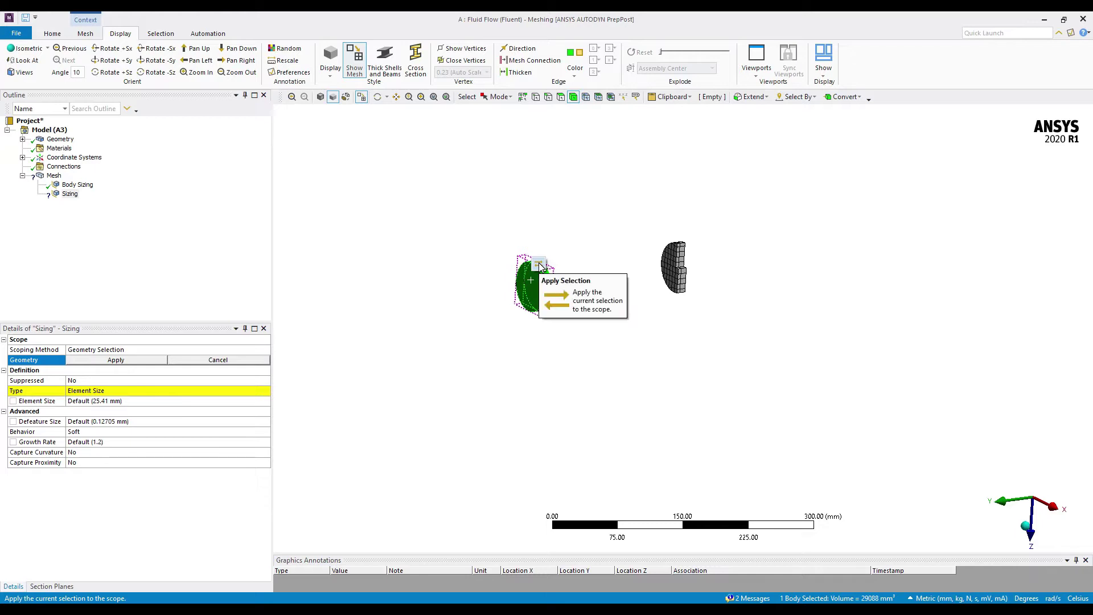
left_click(538, 264)
left_click(681, 277)
left_click(686, 250)
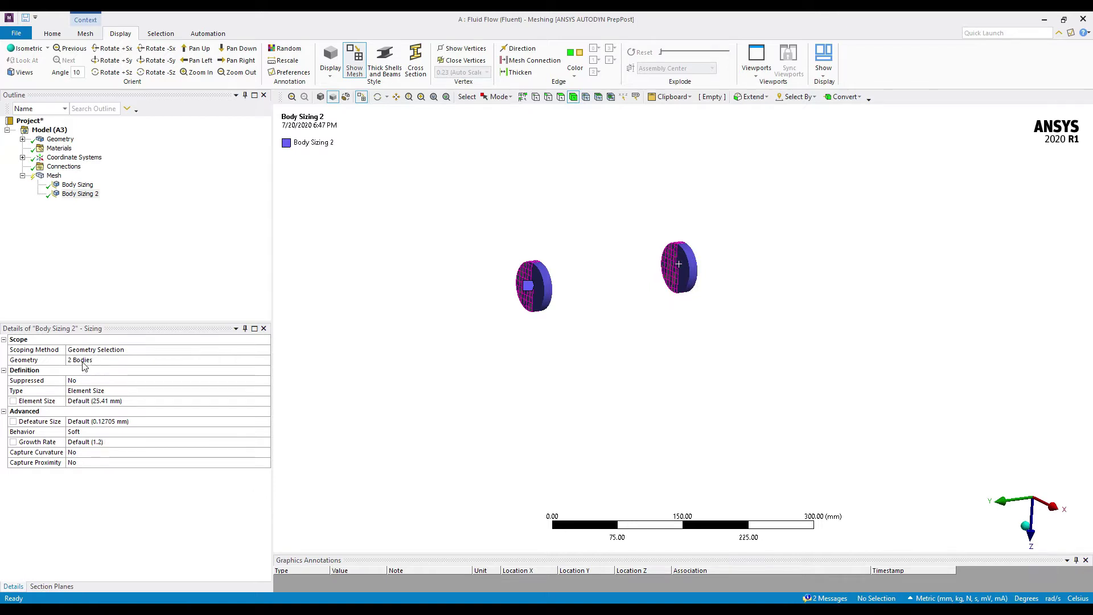
Set the fan sizing's element size to 2 mm and its behavior to Hard.
left_click(104, 402)
key("Return")
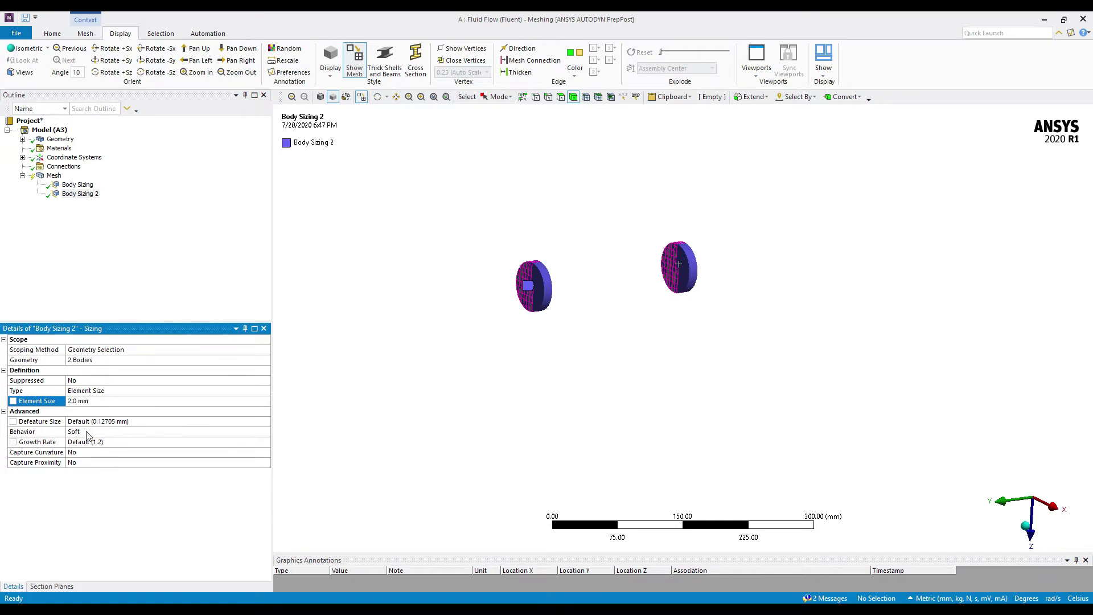
left_click(111, 433)
left_click(266, 432)
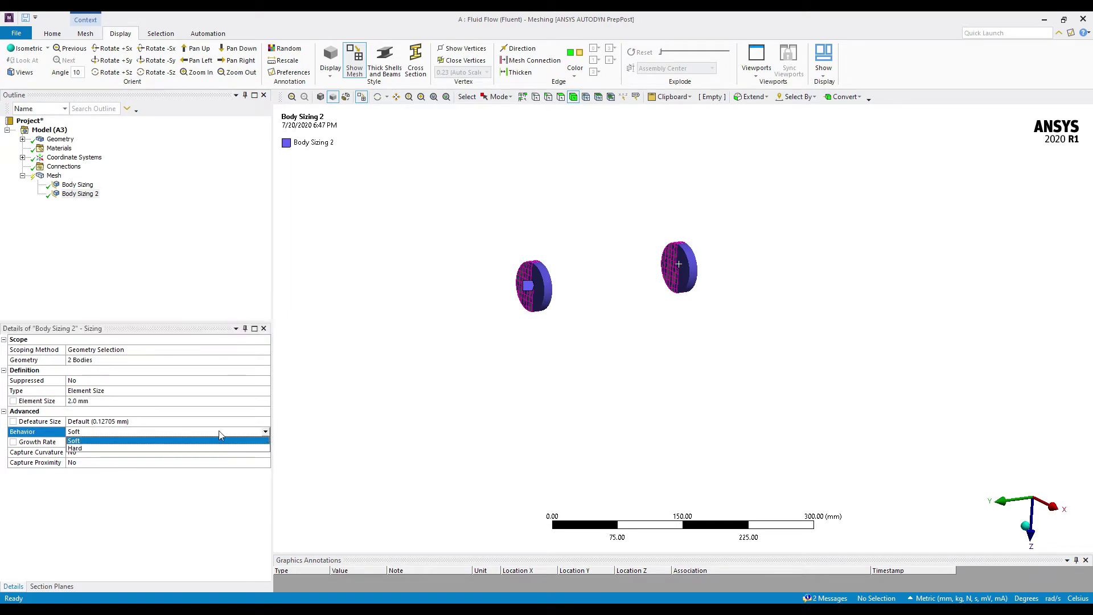
left_click(82, 451)
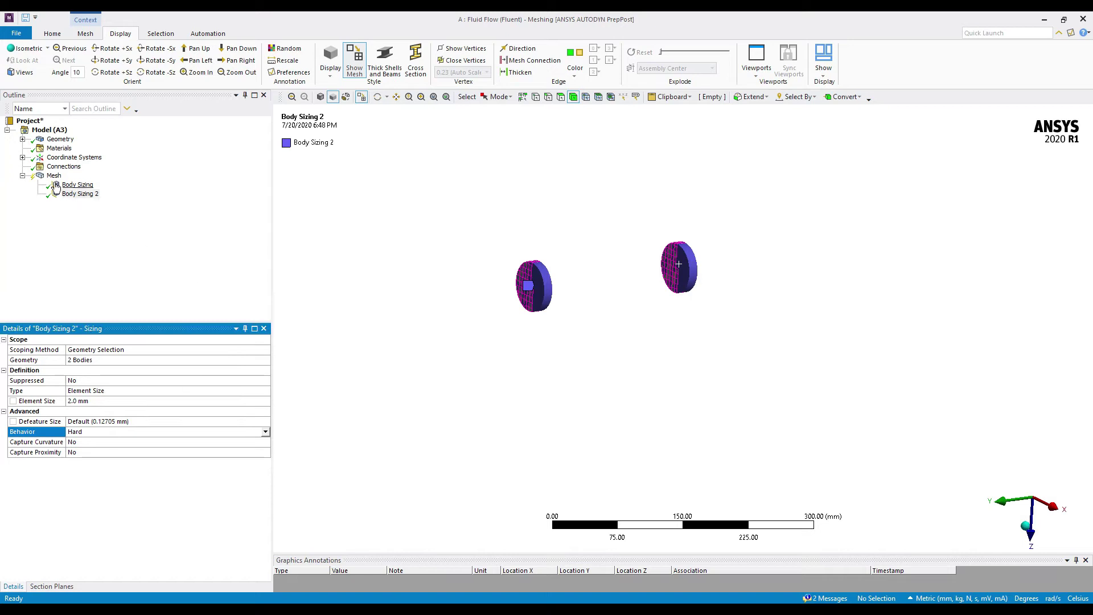
Regenerate the mesh with the body sizings and show the hidden enclosure body again.
right_click(51, 176)
left_click(114, 211)
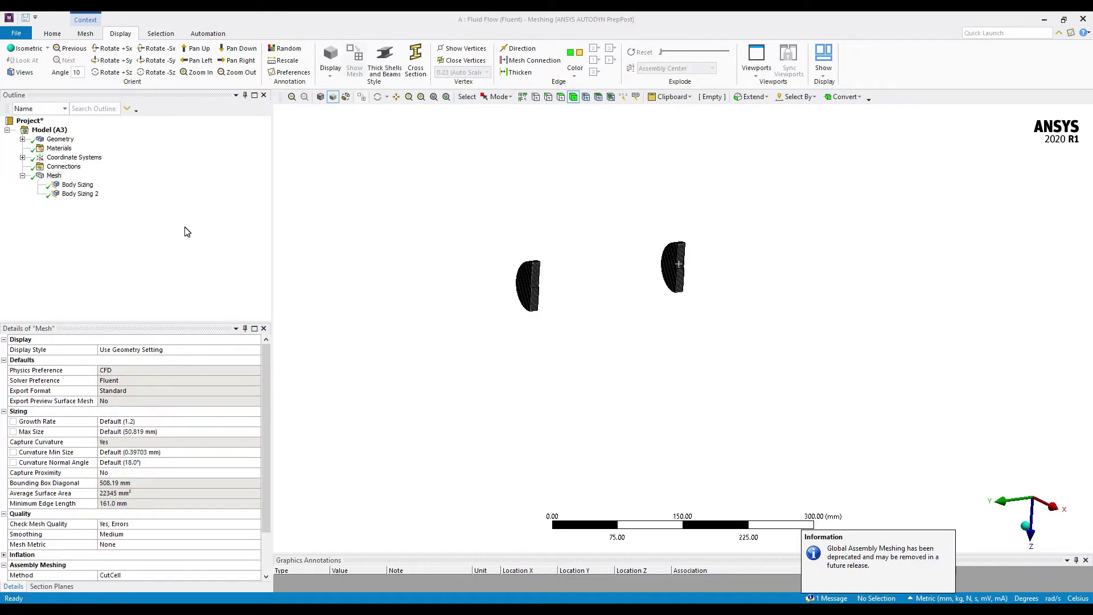
right_click_drag(446, 262, 785, 336)
middle_click_drag(549, 329, 498, 347)
right_click(435, 193)
key("Escape")
right_click(409, 210)
left_click(456, 277)
Turn off Section Plane1 and view the complete outer mesh of the enclosure.
scroll(462, 281, "down", 3)
middle_click_drag(709, 329, 547, 370)
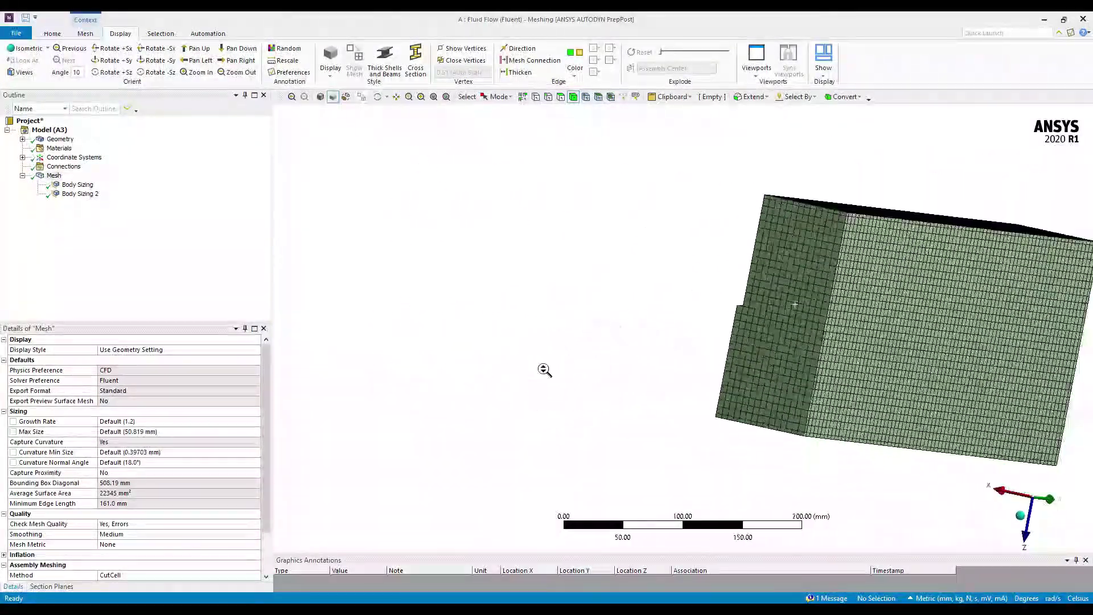
scroll(646, 319, "down", 3)
middle_click_drag(647, 319, 676, 236)
right_click_drag(676, 236, 964, 427)
left_click(51, 586)
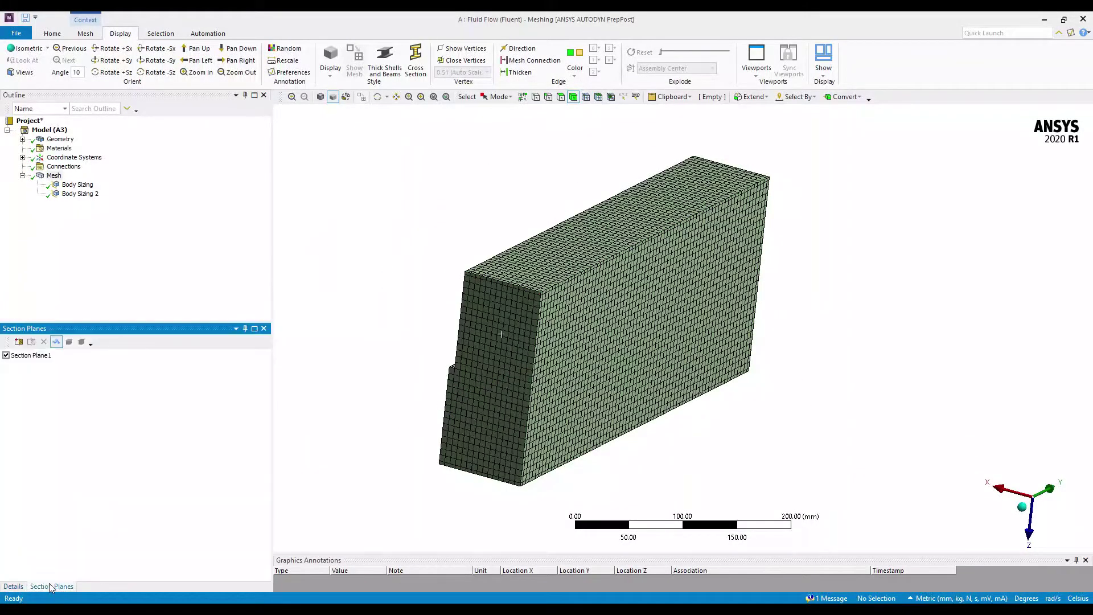
mouse_move(517, 347)
middle_mouse_down()
mouse_move(628, 336)
mouse_move(516, 329)
middle_mouse_up()
left_click(6, 355)
scroll(682, 380, "up", 2)
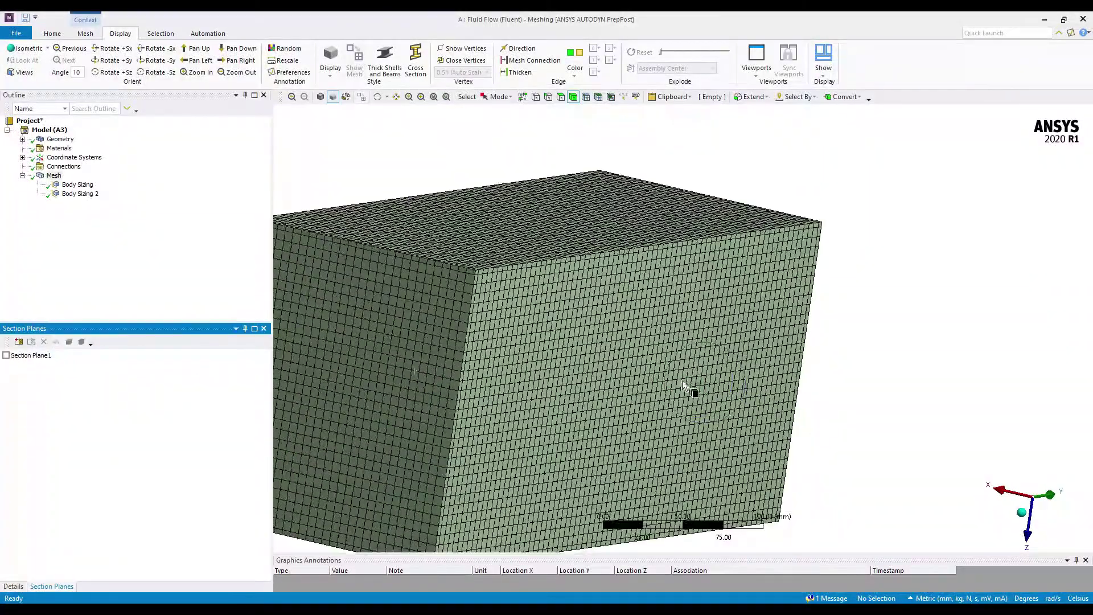
scroll(654, 370, "down", 4)
mouse_move(695, 363)
middle_mouse_down()
mouse_move(655, 364)
mouse_move(689, 358)
middle_mouse_up()
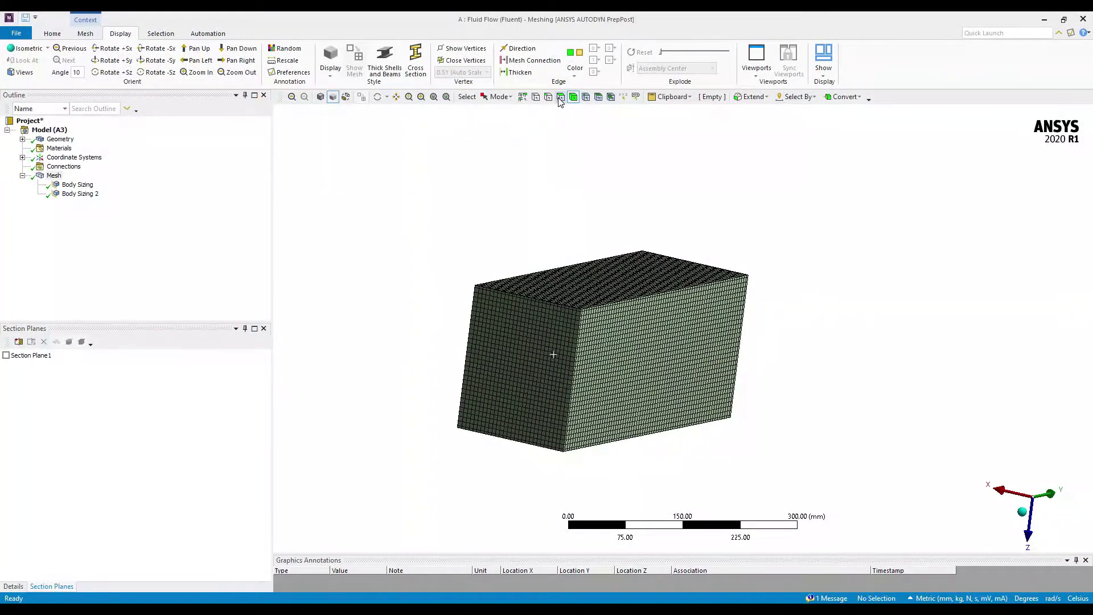
Activate face selection and turn off the mesh display on the geometry.
left_click(561, 97)
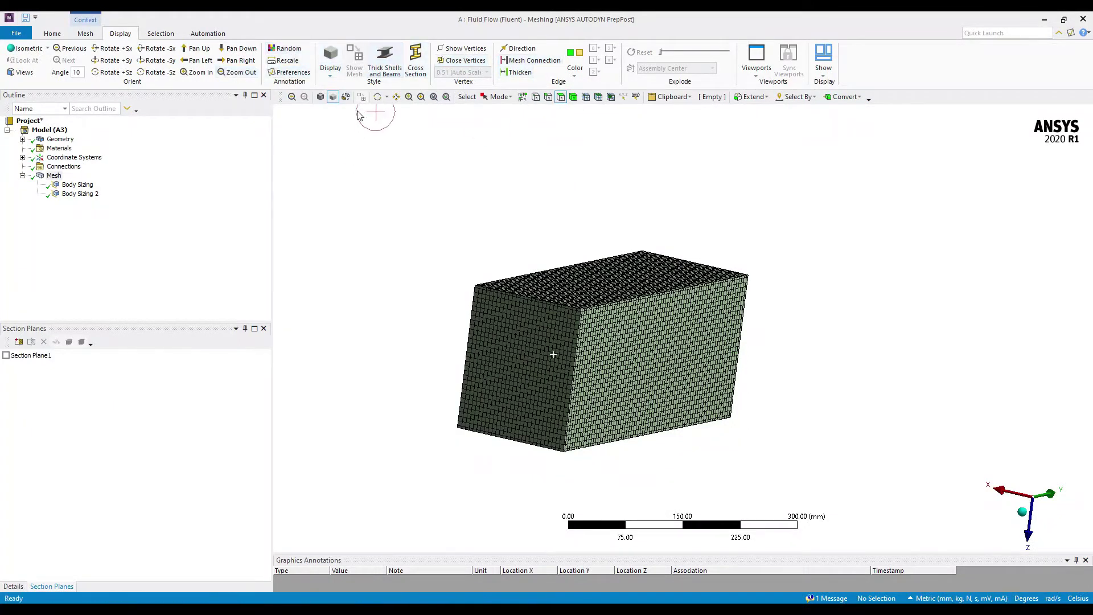
left_click(54, 175)
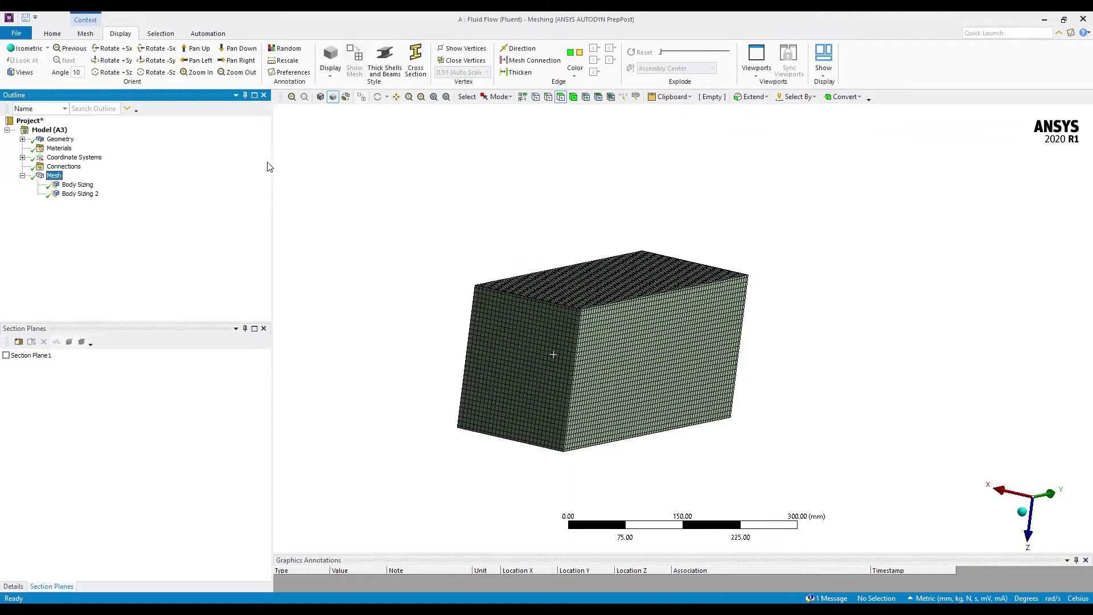
left_click(60, 139)
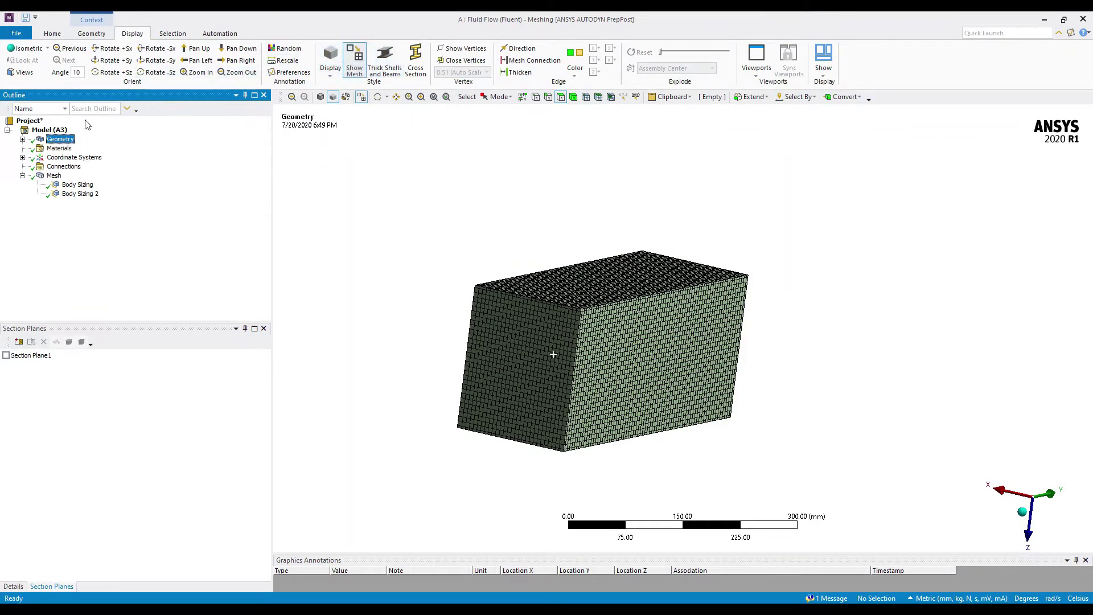
left_click(355, 60)
middle_click_drag(677, 251, 632, 182)
Create a named selection called inlet from the enclosure's end face at the negative Y end.
left_click(544, 320)
middle_click_drag(544, 319, 524, 354)
right_click(524, 354)
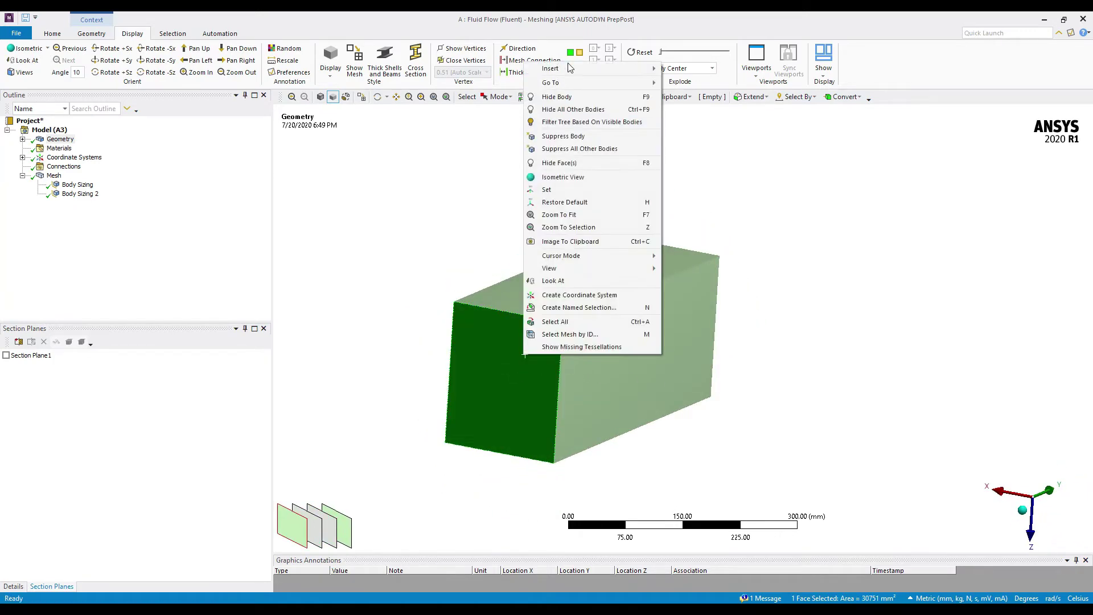
left_click(579, 307)
type("inlet")
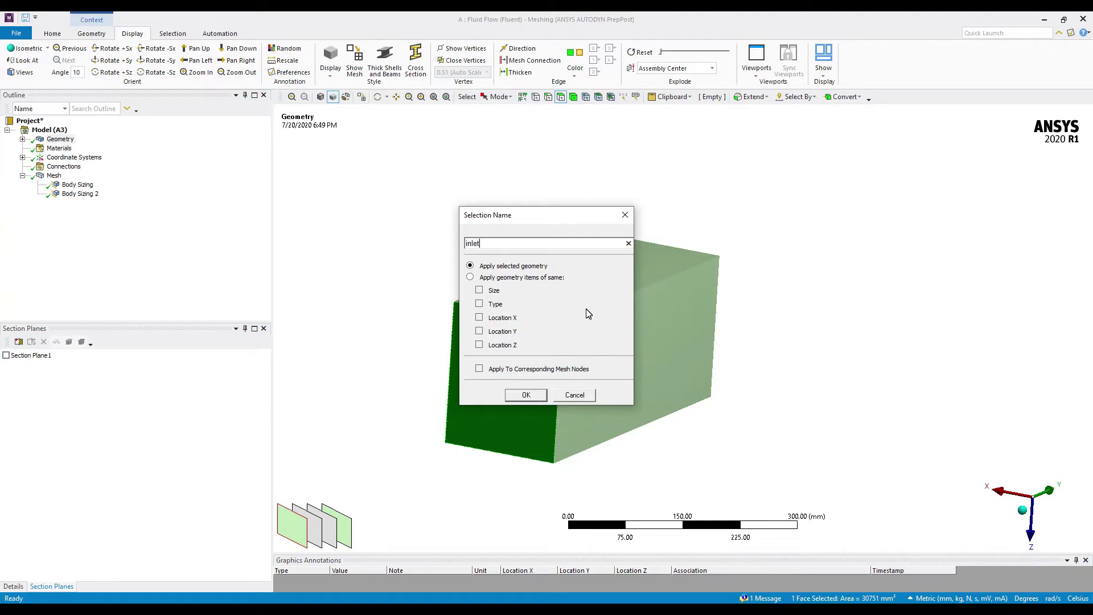
key("Return")
Create a named selection called outlet from the enclosure's opposite end face at the positive Y end.
middle_click_drag(640, 281, 699, 379)
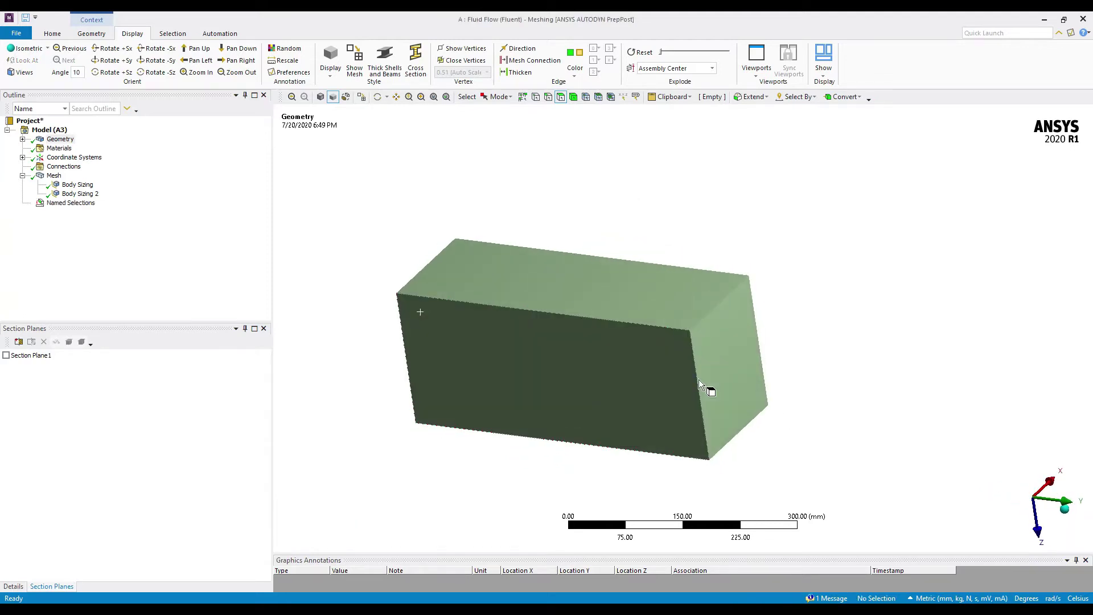
left_click(720, 364)
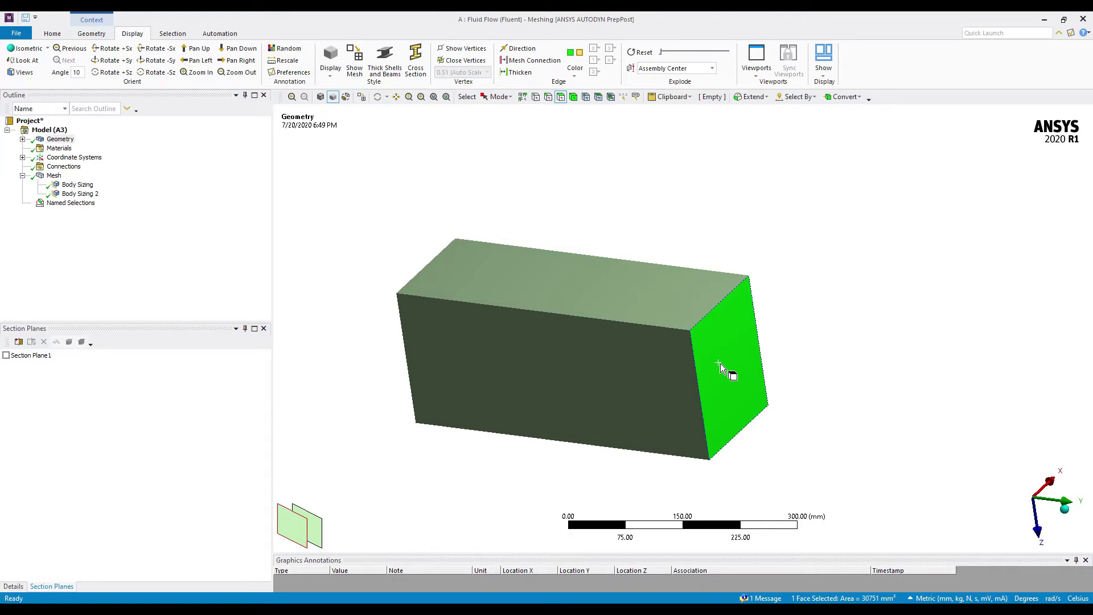
type("n")
type("ou")
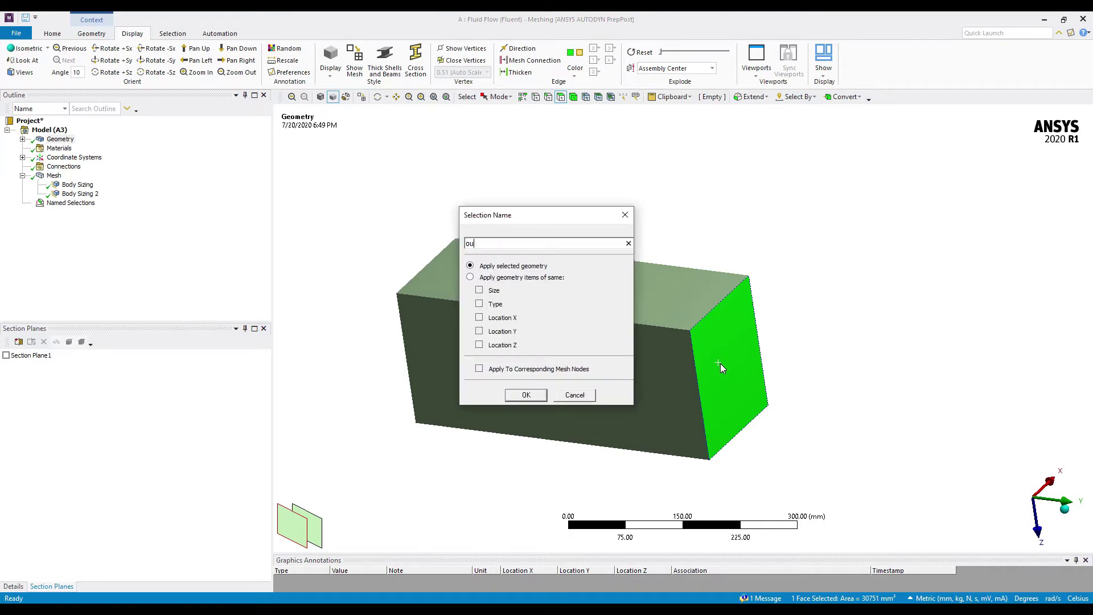
type("tlet")
Create a named selection called wall from the enclosure's upper long face.
middle_click_drag(453, 363, 649, 338)
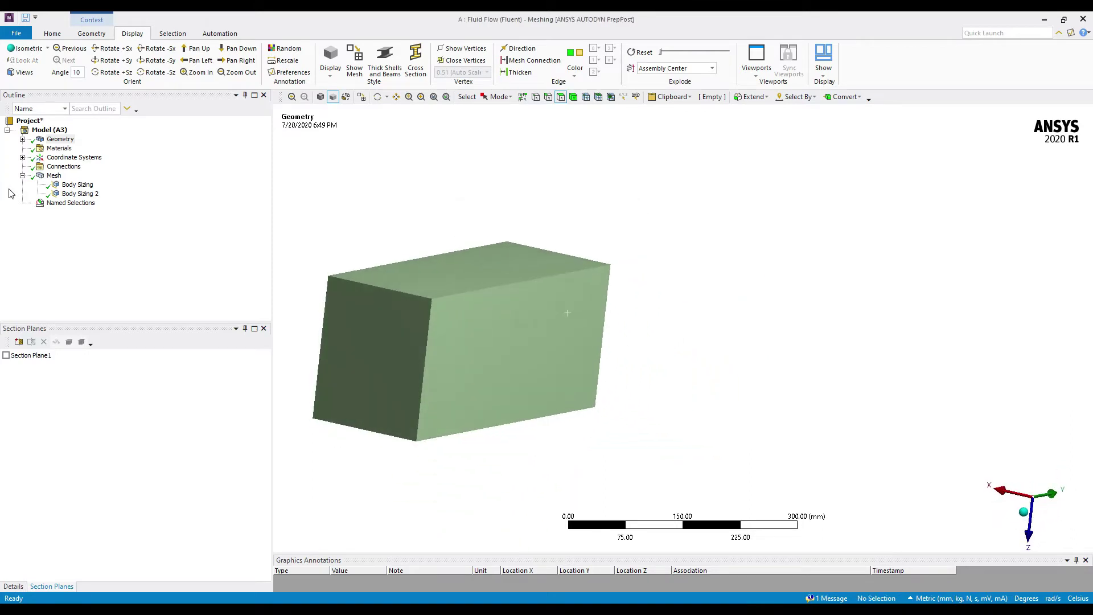
left_click(22, 202)
left_click(405, 279)
left_click(517, 370)
left_click(451, 293)
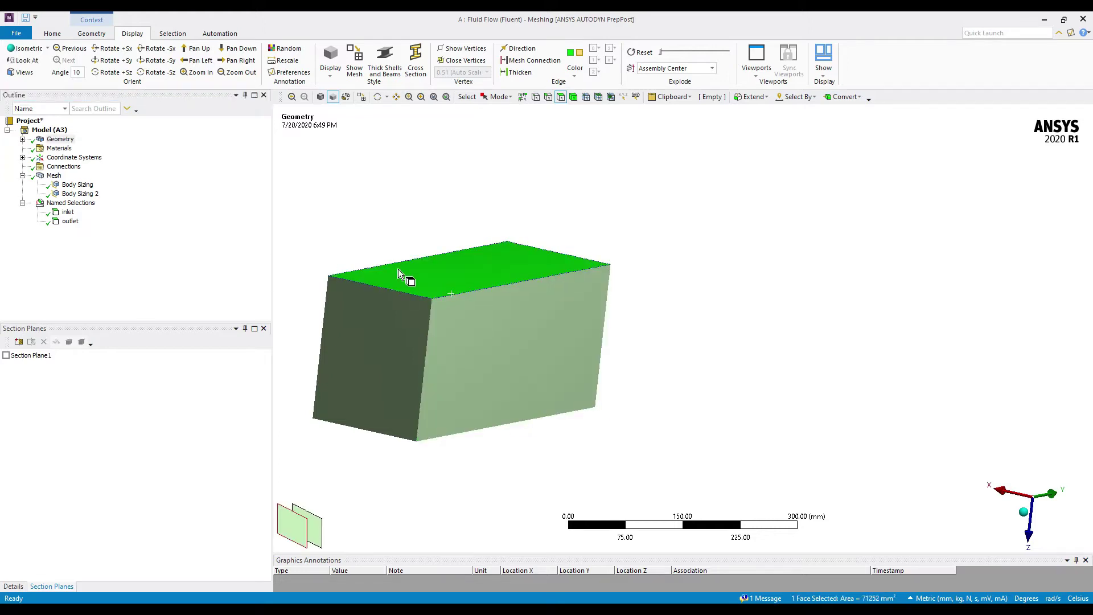
type("n")
type("wall")
key("Return")
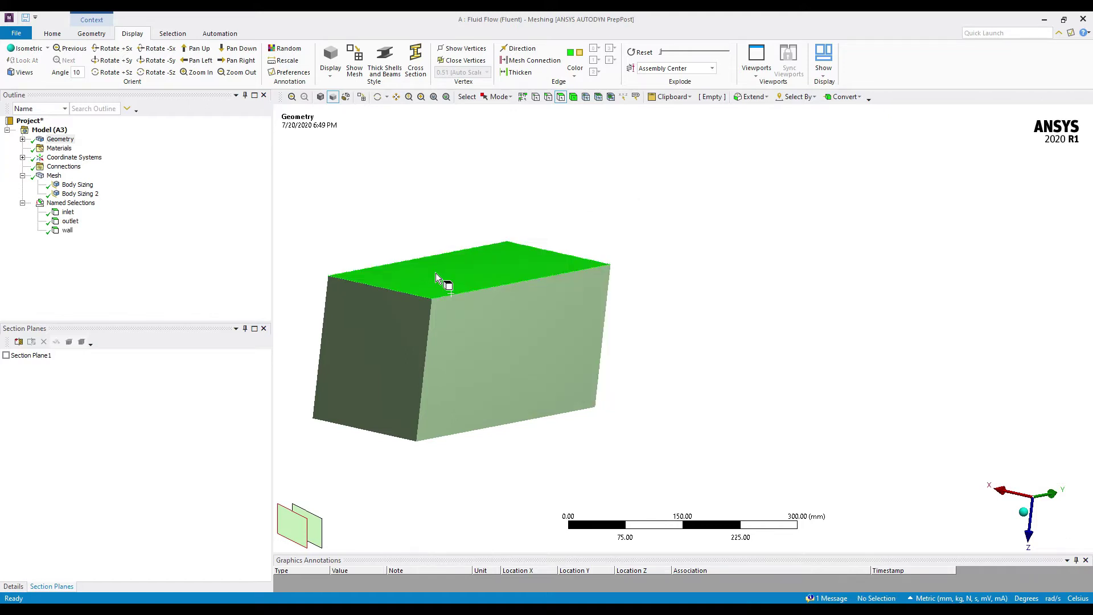
Add the enclosure's other three long side faces to the scope of the wall named selection.
left_click(68, 231)
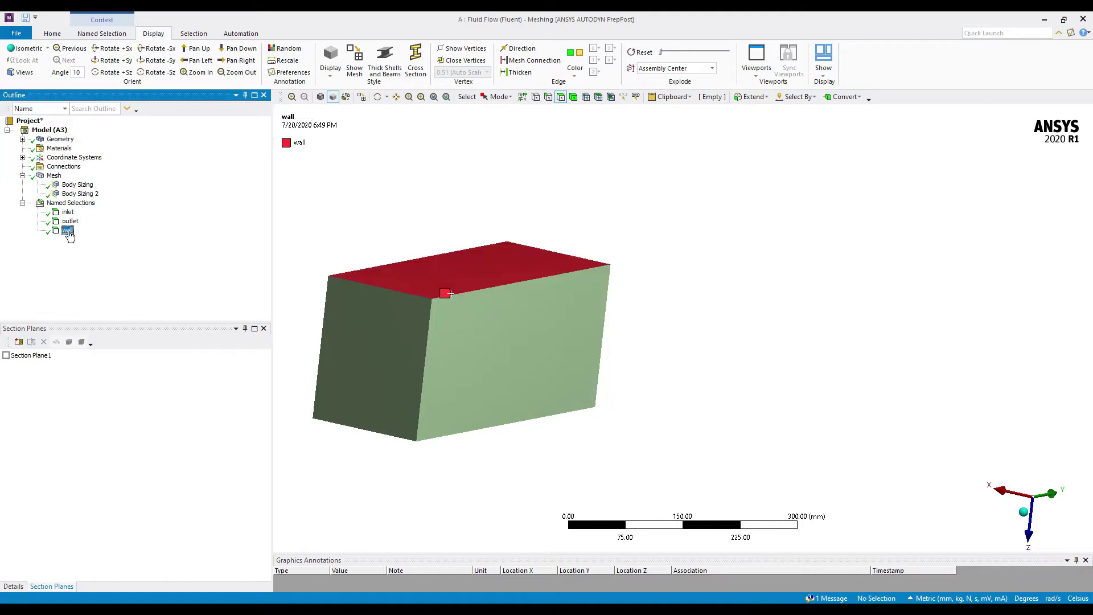
left_click(13, 586)
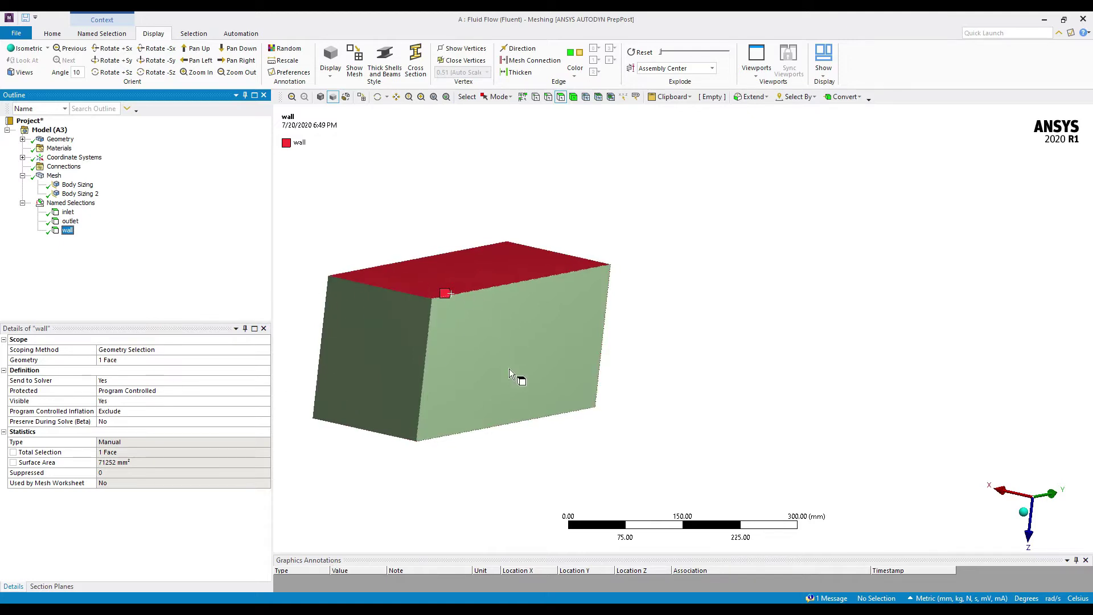
left_click(495, 343)
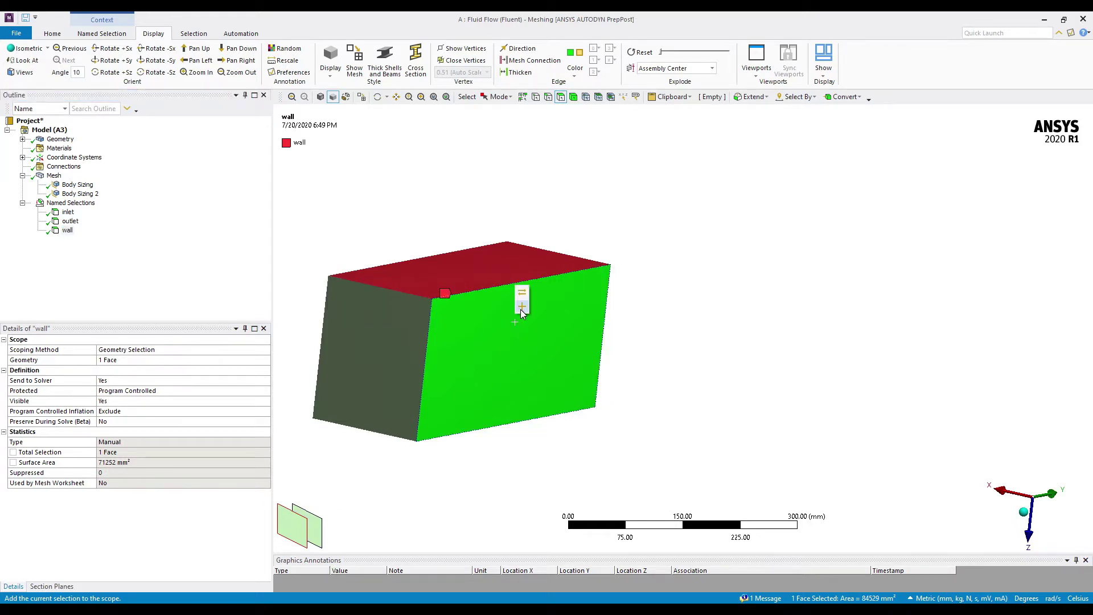
left_click(522, 308)
middle_click_drag(488, 354, 507, 312)
left_click(392, 380)
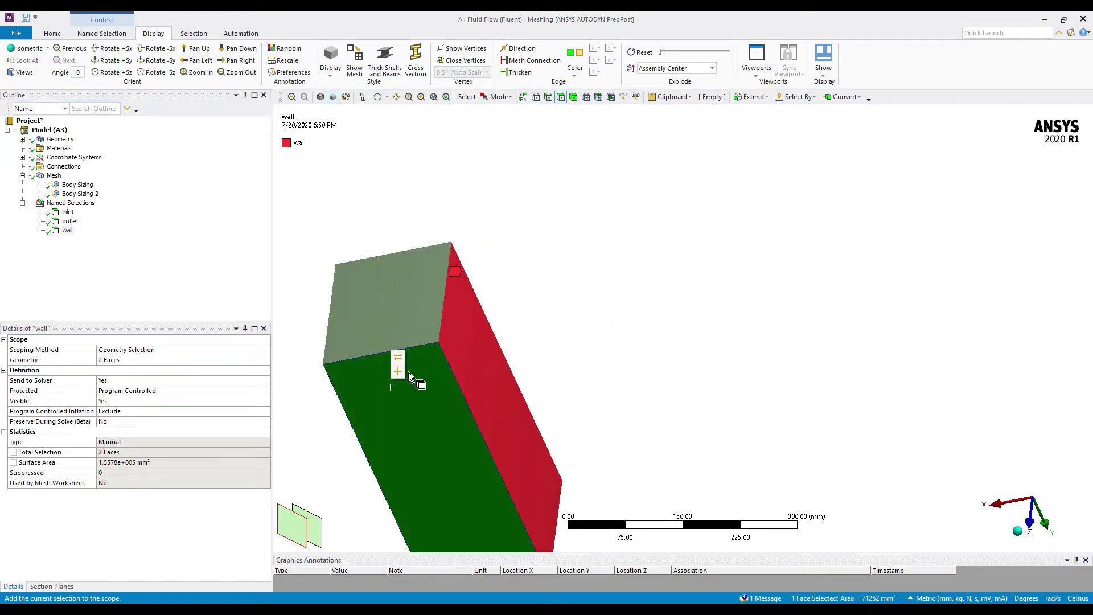
left_click(397, 371)
middle_click_drag(329, 317, 391, 353)
left_click(403, 347)
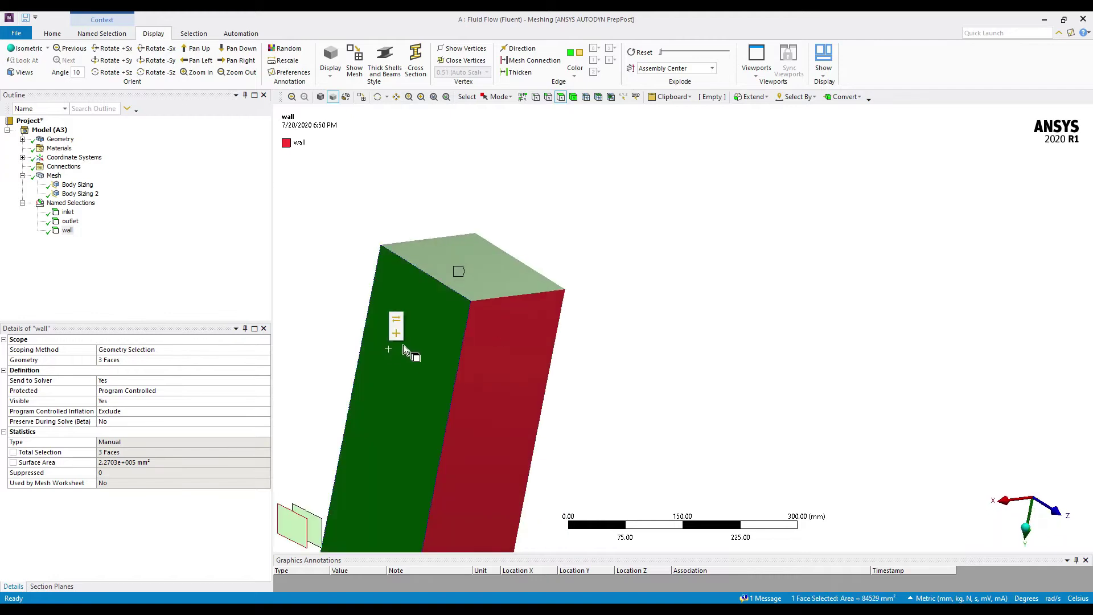
left_click(396, 333)
middle_click_drag(500, 255, 456, 342)
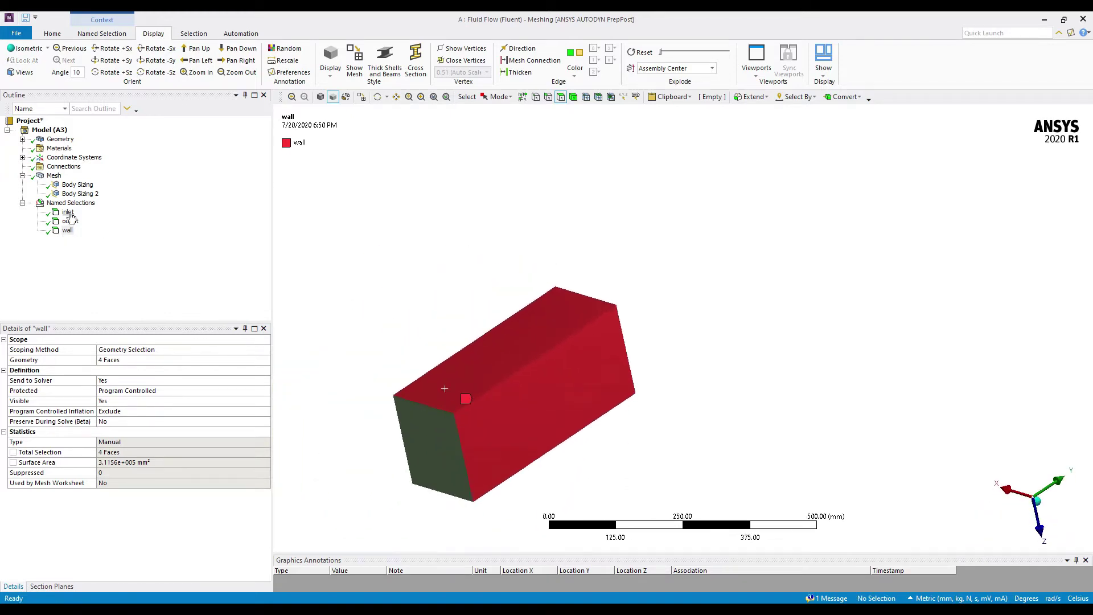
Hide the faces of the inlet, outlet and wall named selections to expose the fan cylinders.
left_click(69, 212)
left_click(68, 231, "shift")
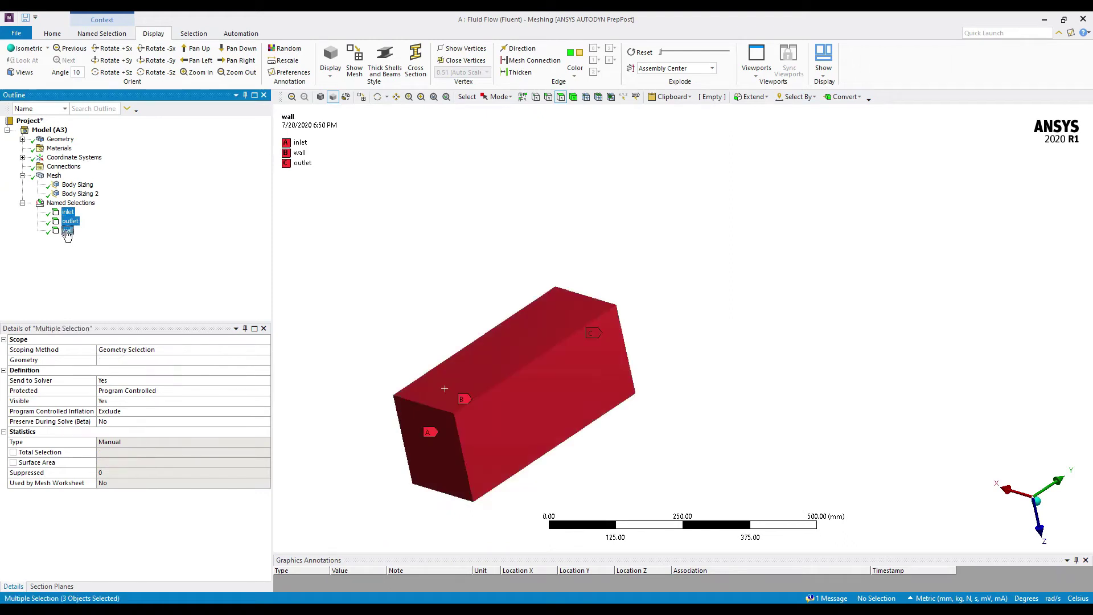
right_click(69, 231)
left_click(125, 280)
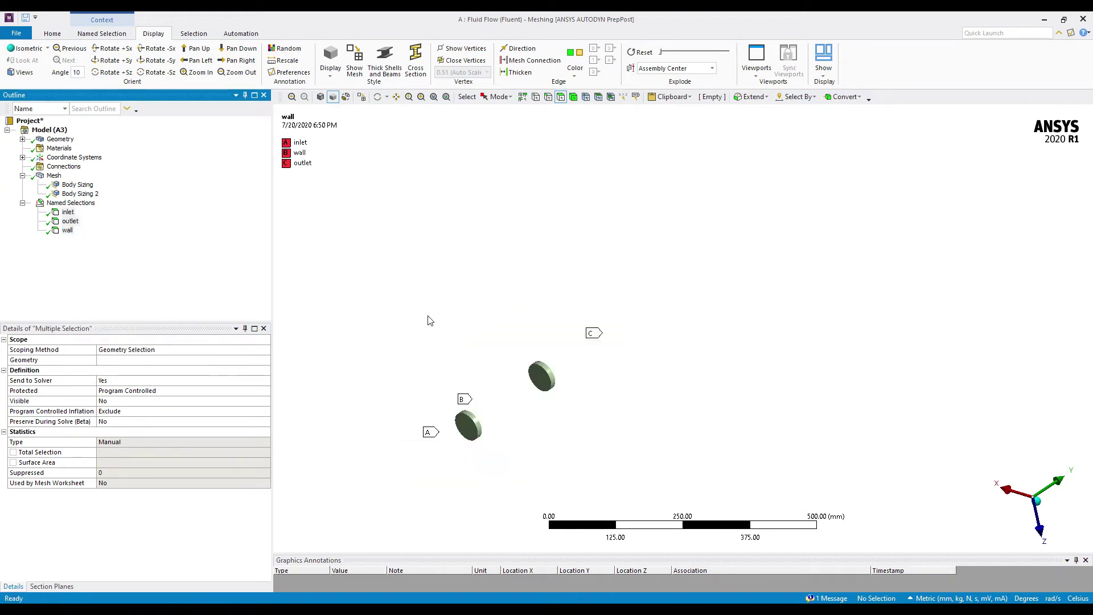
Create a named selection called fan-1 from the inlet-facing circular face of the fan cylinder nearer the inlet.
right_click_drag(401, 302, 593, 454)
scroll(569, 417, "down", 3)
middle_click_drag(778, 410, 763, 404)
left_click(420, 97)
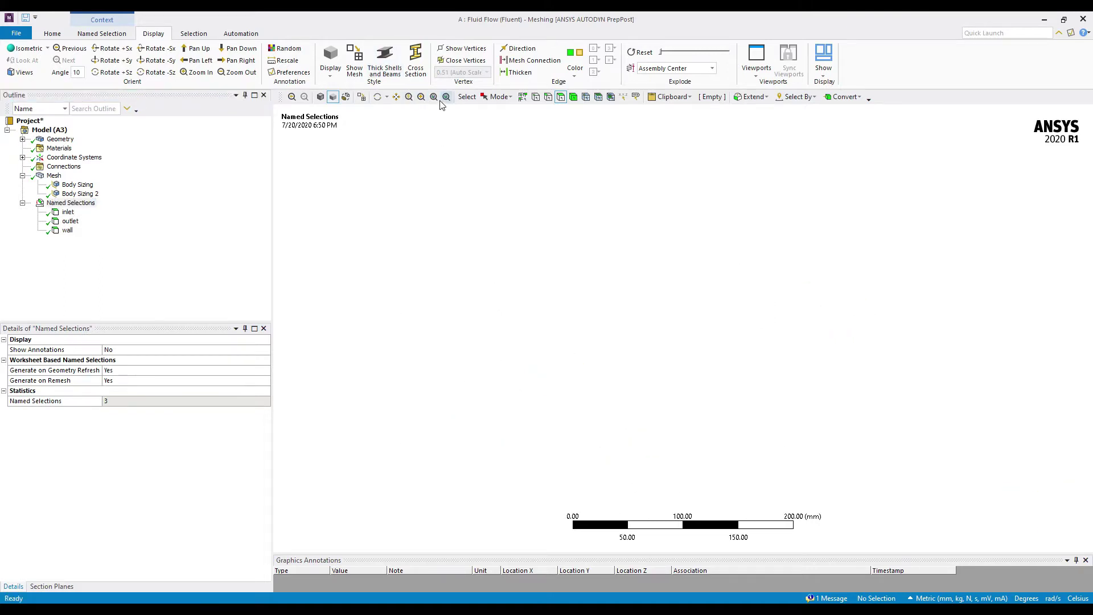
left_click(565, 376)
right_click(565, 376)
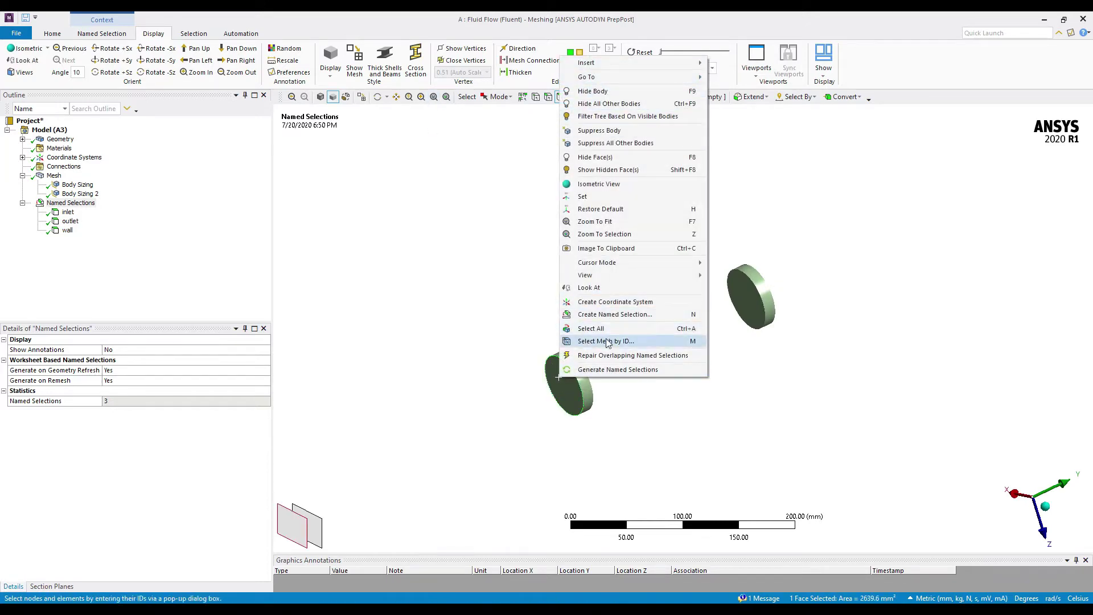
left_click(612, 314)
type("i")
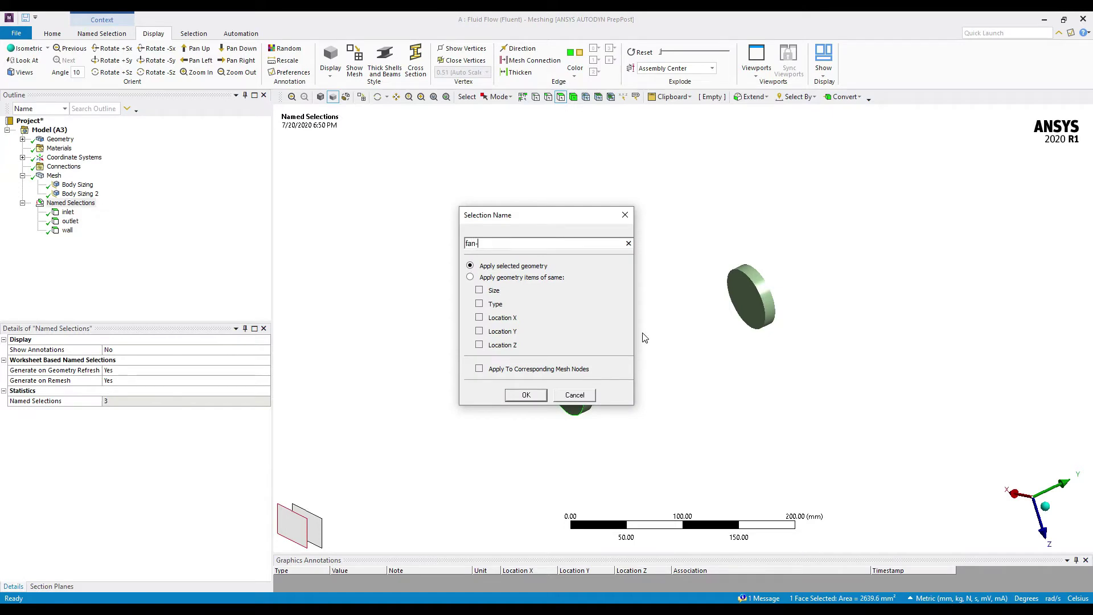
key("Return")
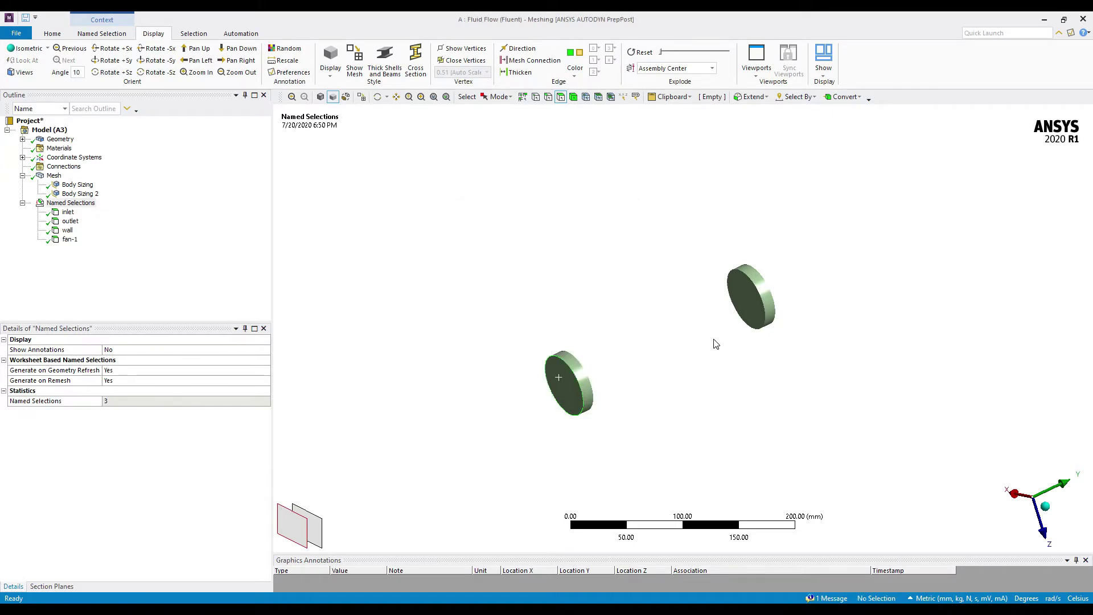
Create a named selection called fan-2 from the inlet-facing circular face of the second fan cylinder.
left_click(745, 294)
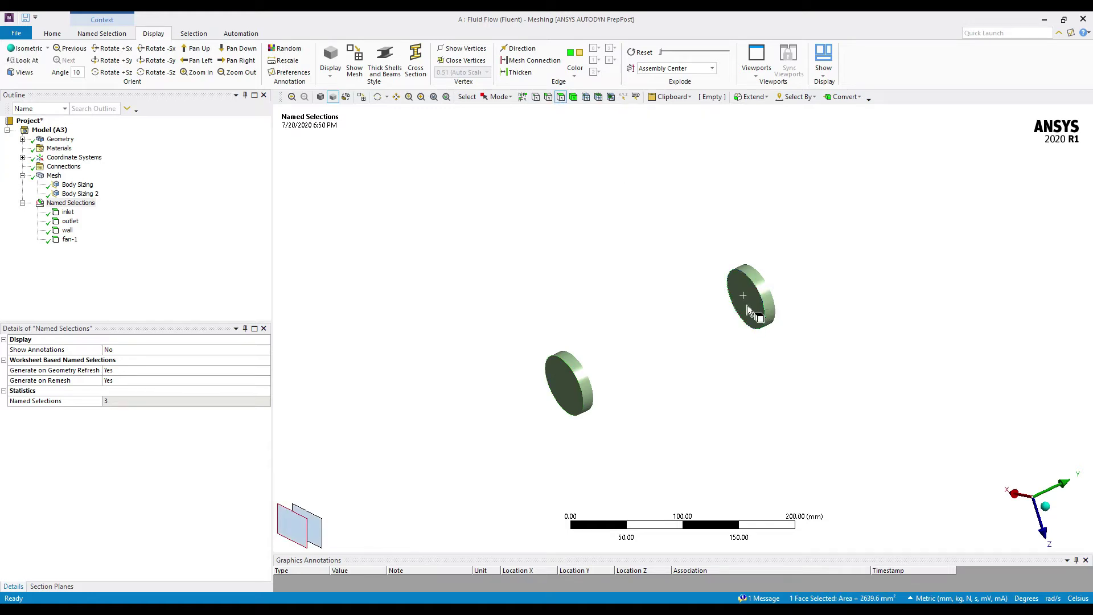
type("n")
type("f")
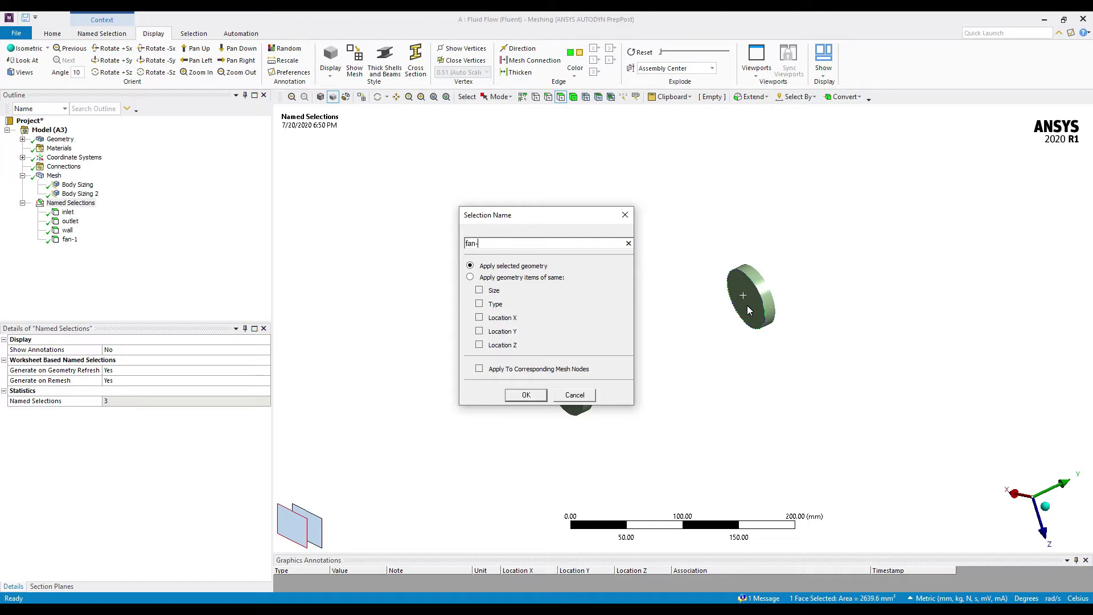
key("Return")
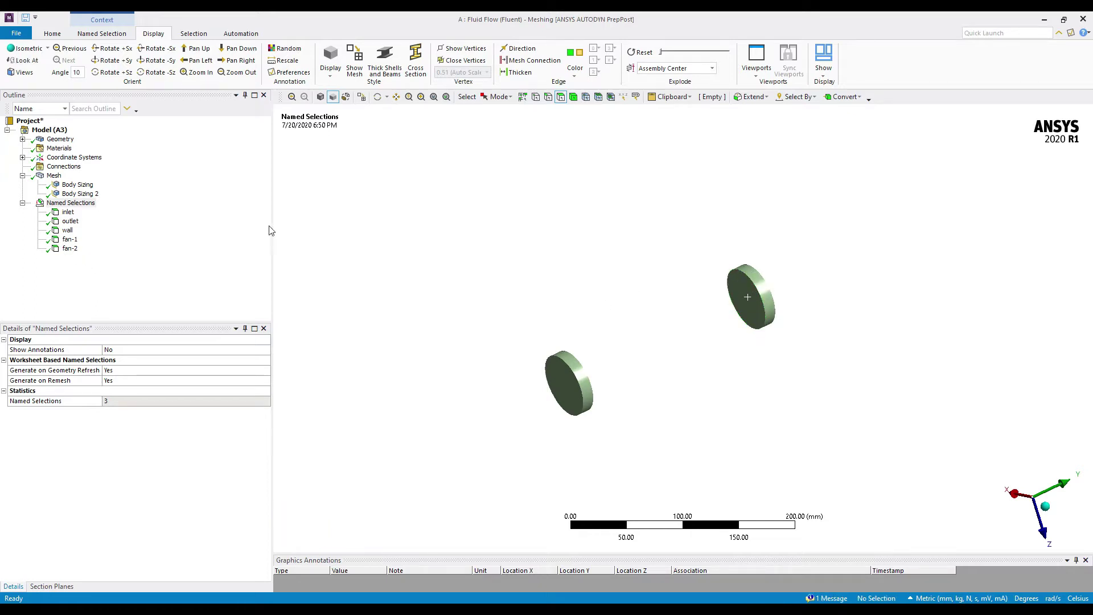
Hide the faces of the fan-1 and fan-2 named selections.
left_click(70, 239)
right_click(71, 240)
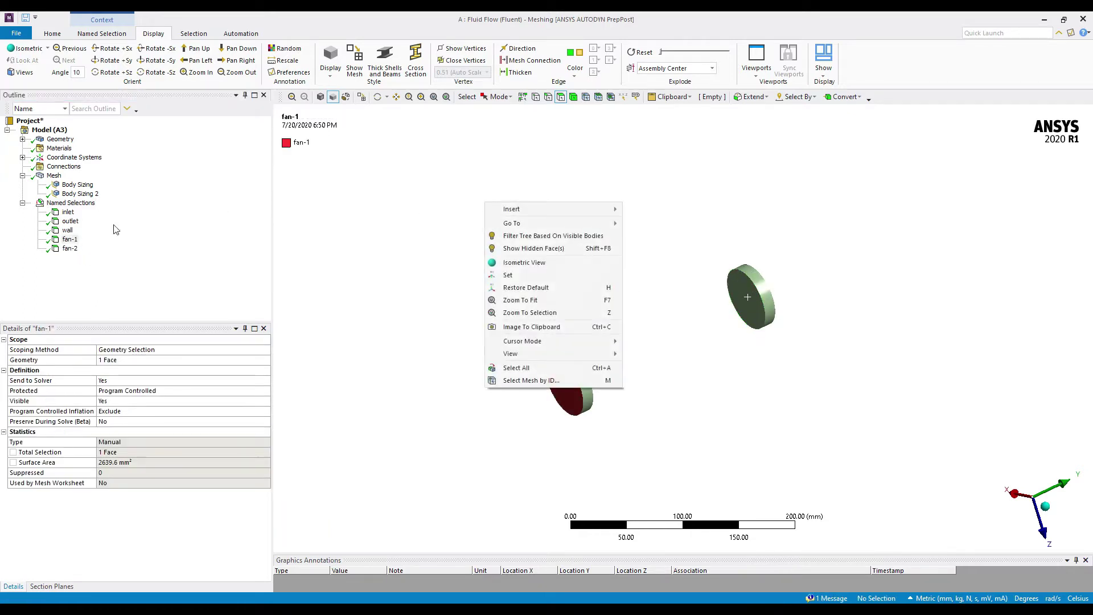
left_click(68, 249)
right_click(70, 240)
left_click(123, 316)
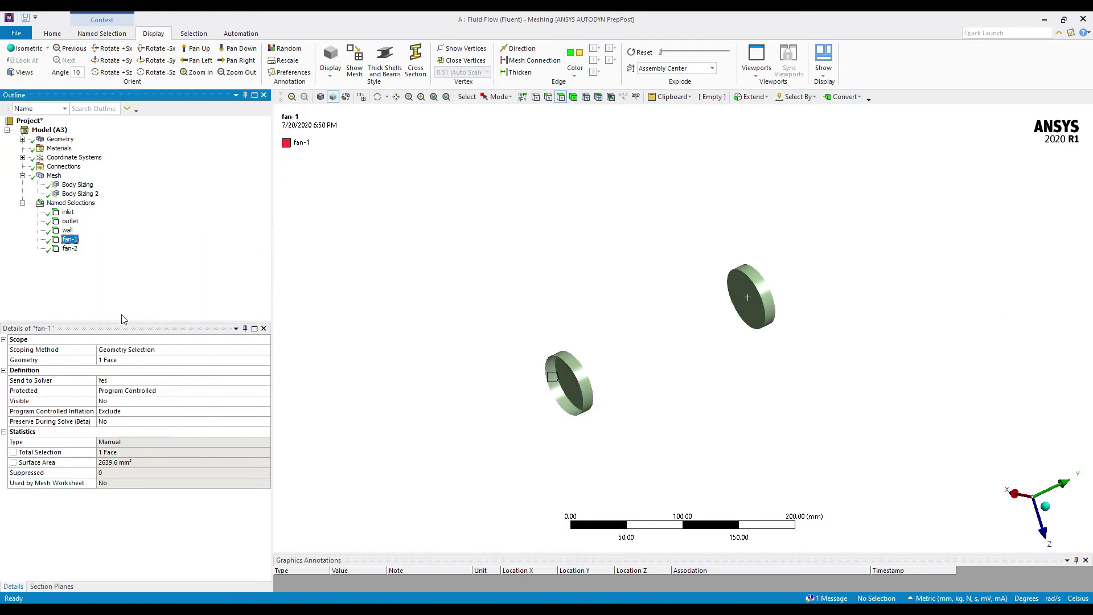
right_click(70, 248)
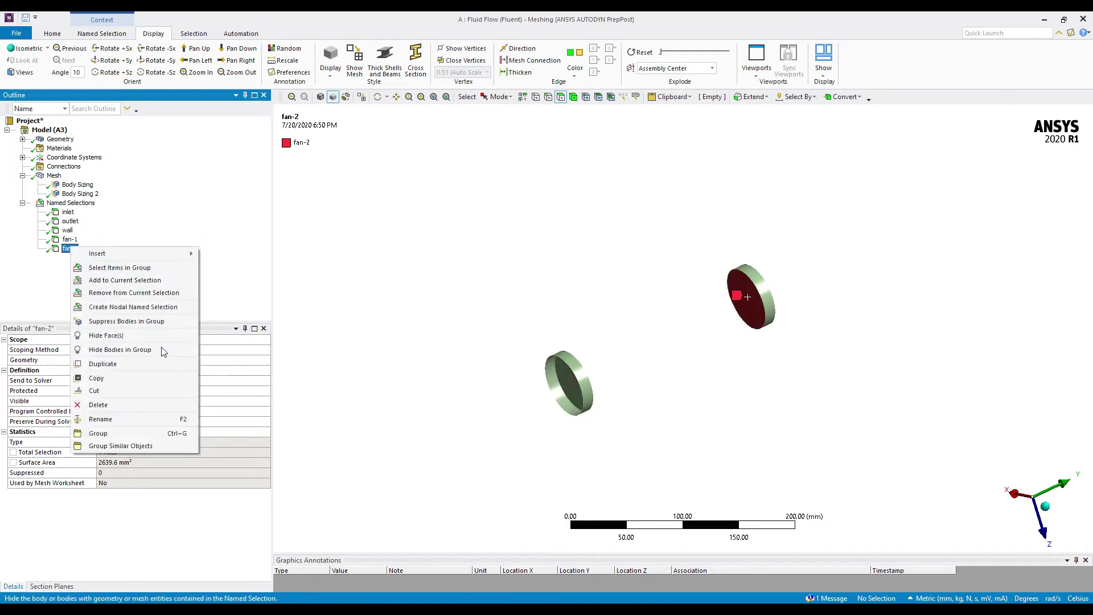
left_click(145, 340)
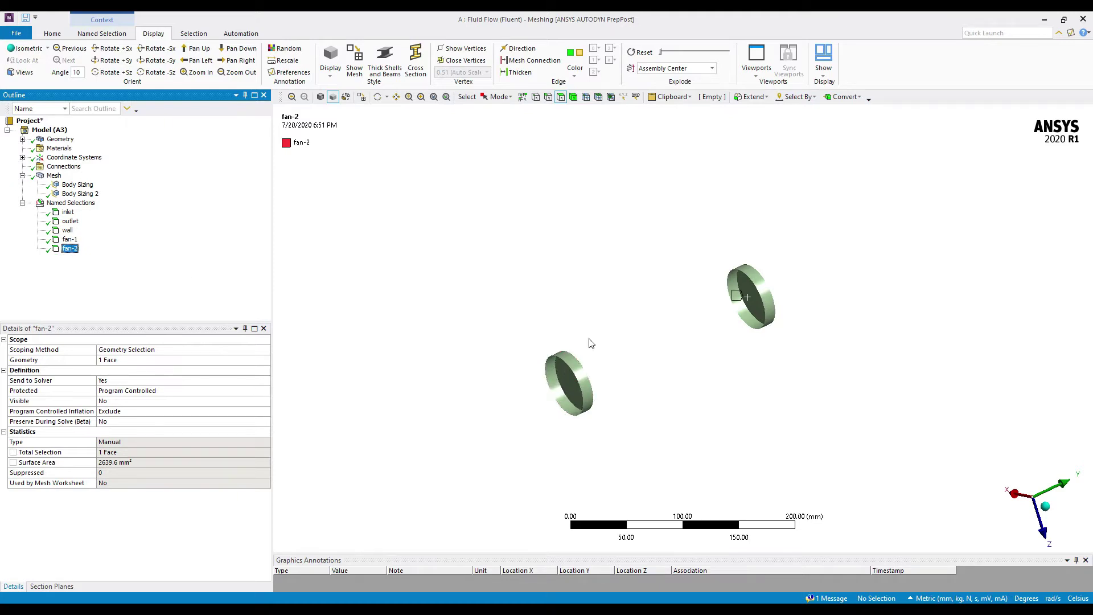
Show all hidden faces of the model again.
right_click(475, 229)
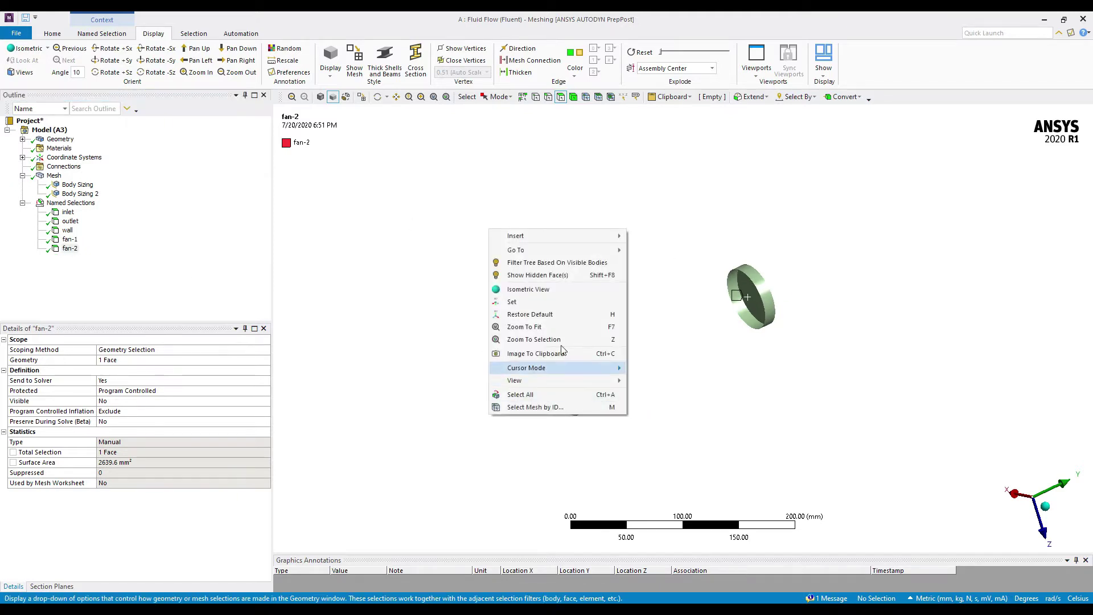
left_click(556, 277)
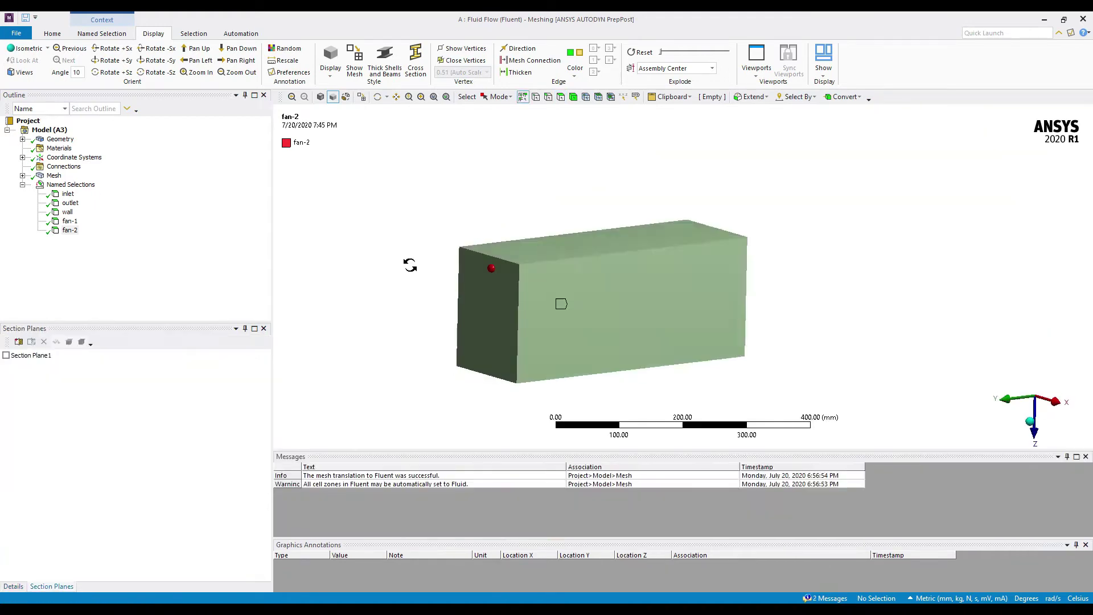
Review which faces the inlet, outlet, wall, fan-1 and fan-2 named selections cover.
mouse_move(410, 263)
middle_mouse_down()
mouse_move(449, 278)
mouse_move(408, 262)
middle_mouse_up()
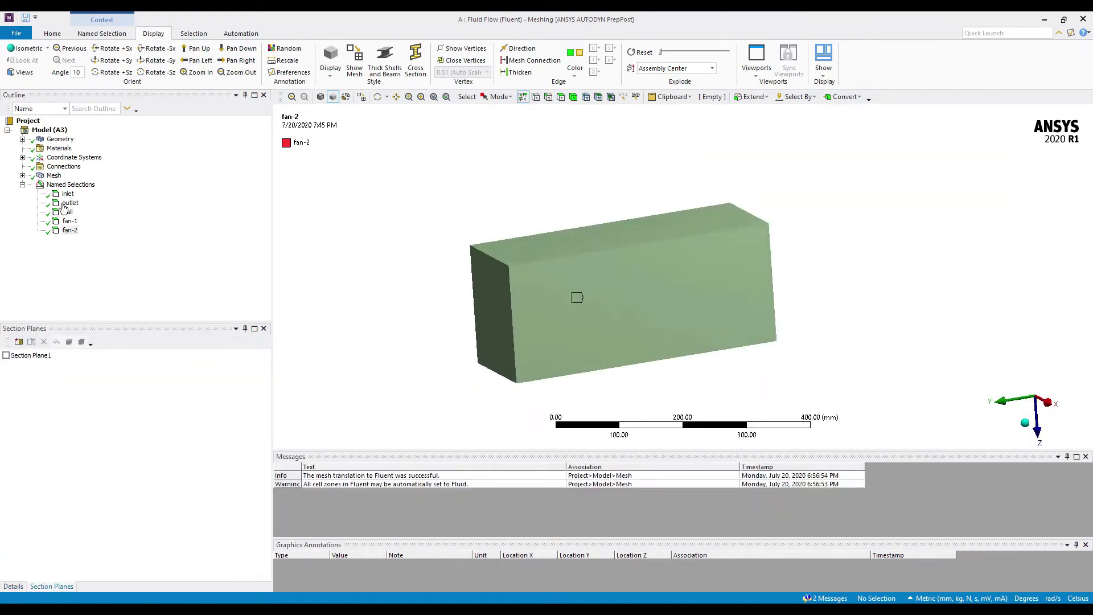
left_click(70, 203)
left_click(69, 194)
left_click(70, 204)
left_click(68, 213)
left_click(69, 222)
left_click(70, 230)
left_click(70, 221)
left_click(68, 213)
left_click(68, 194)
middle_click_drag(548, 303, 626, 323)
Leave the meshing window and update the Mesh cell of the Fluid Flow (Fluent) system in the Workbench project.
left_click(1084, 21)
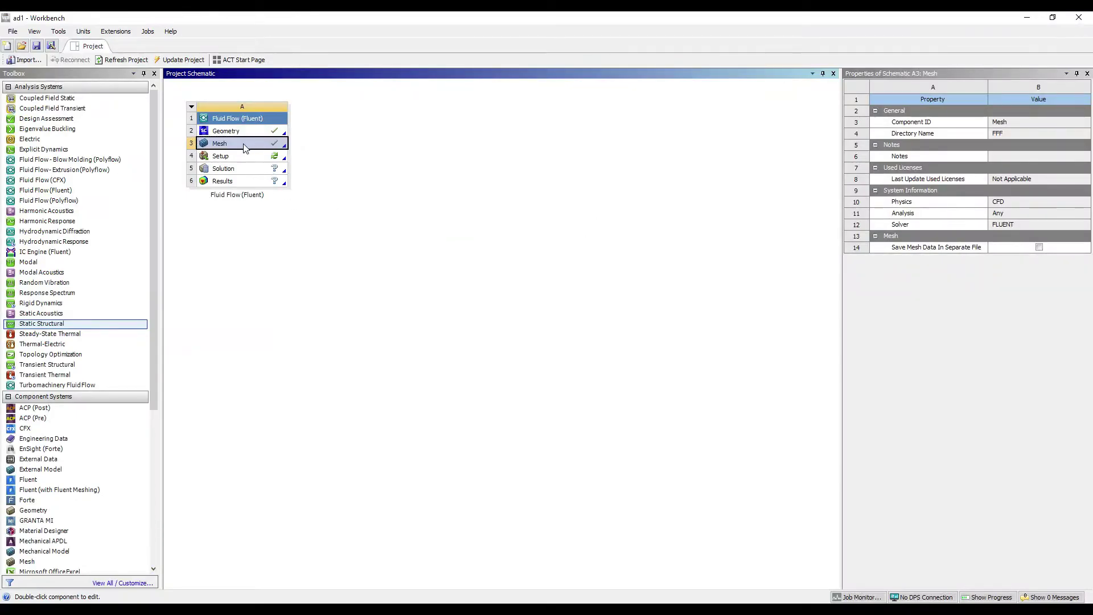
right_click(274, 144)
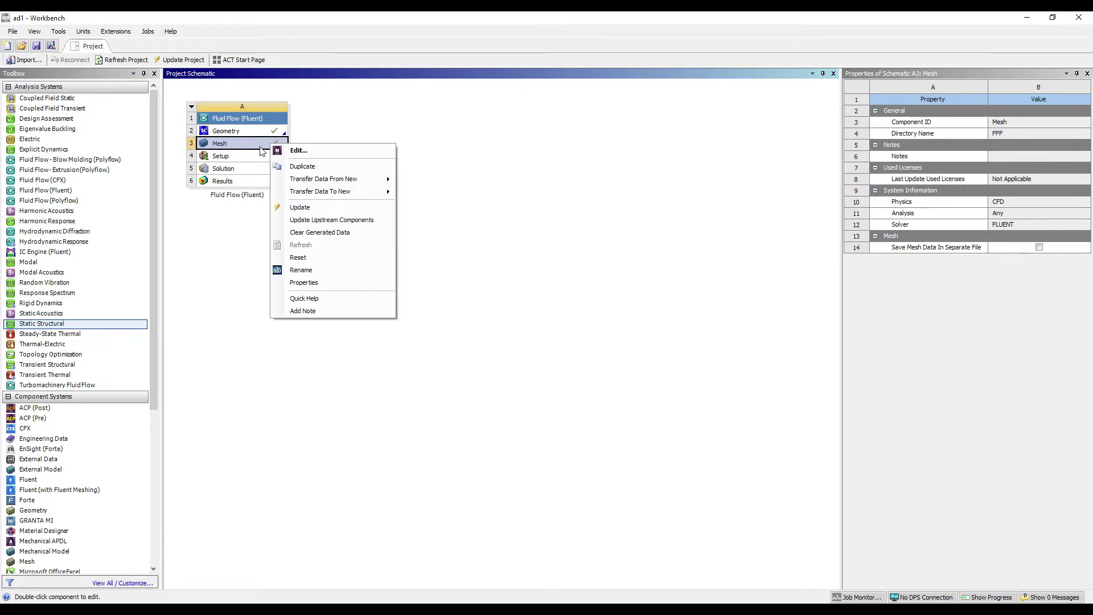
left_click(308, 208)
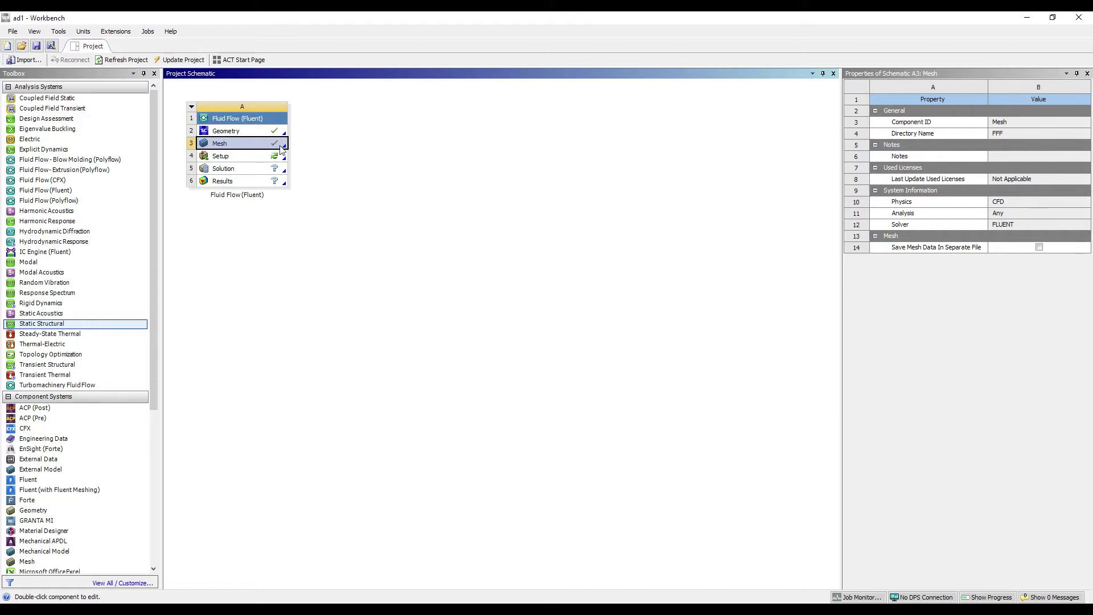
Start Fluent from the Setup cell of the project with 2 solver processes.
double_click(270, 158)
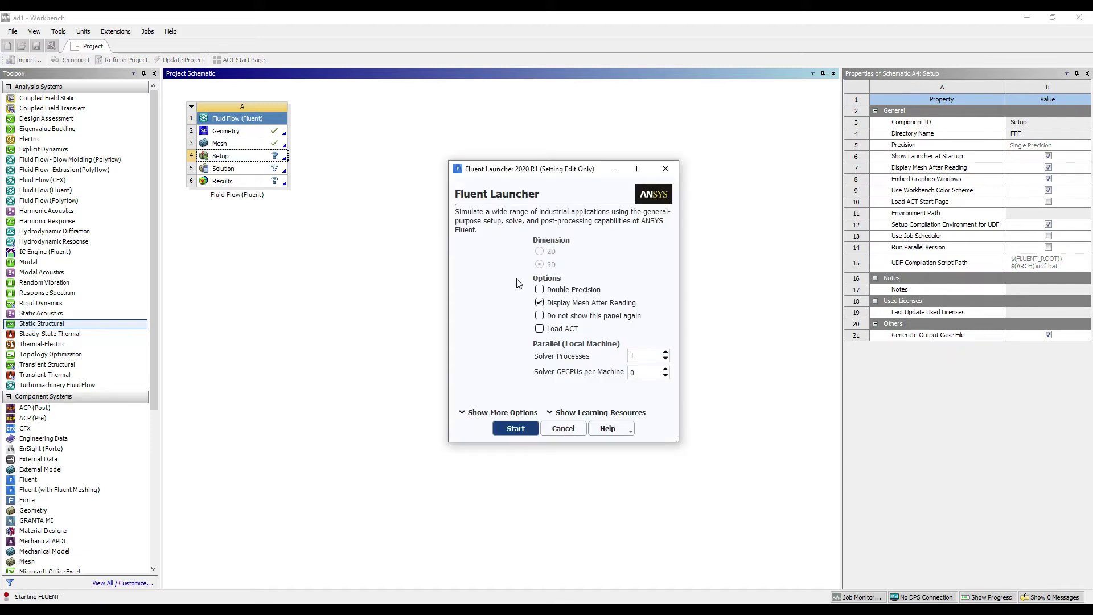
left_click(665, 358)
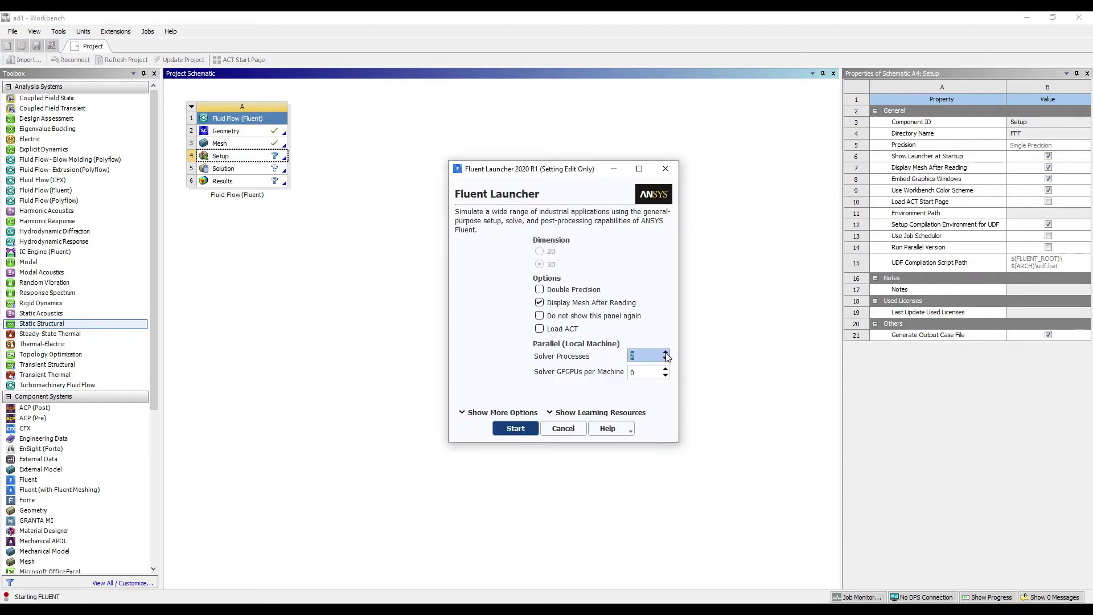
left_click(515, 428)
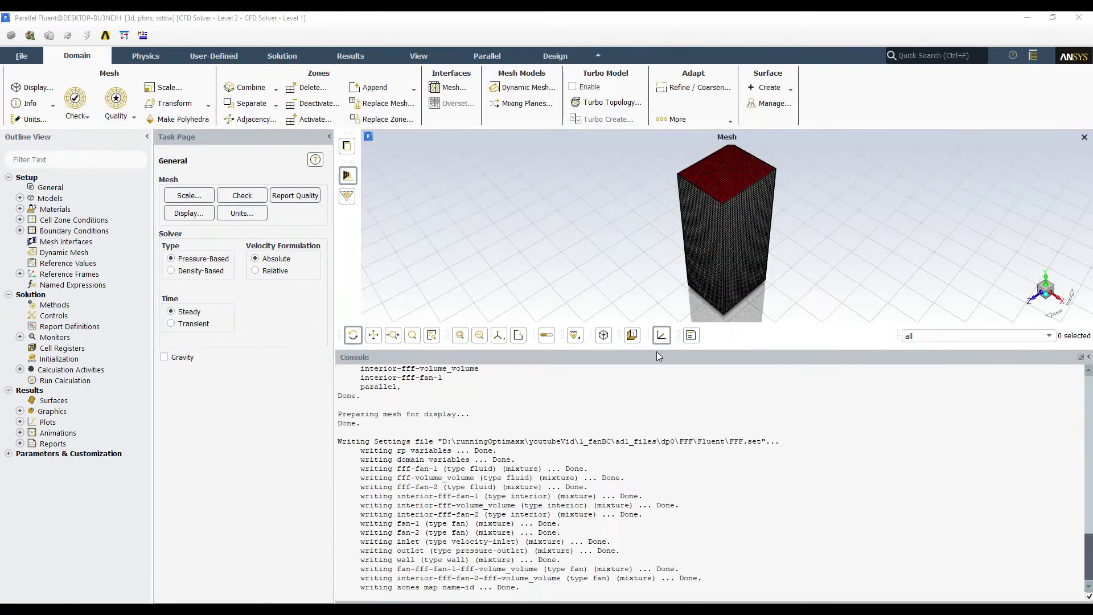
Enlarge the graphics area and display only the inlet surface of the mesh.
left_click_drag(655, 349, 651, 533)
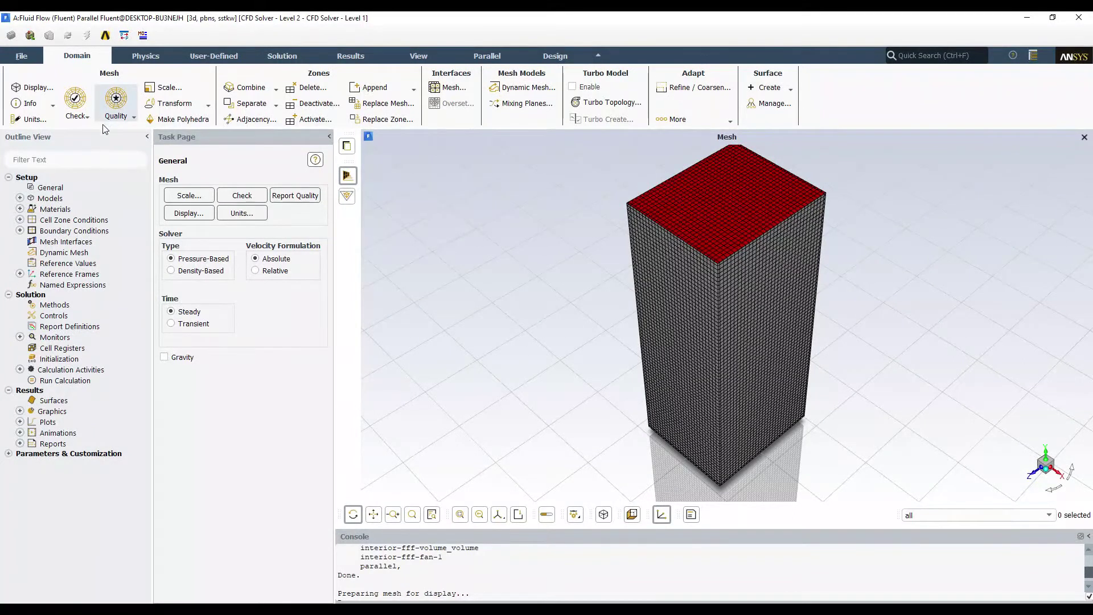
left_click_drag(295, 308, 237, 241)
left_click(404, 267)
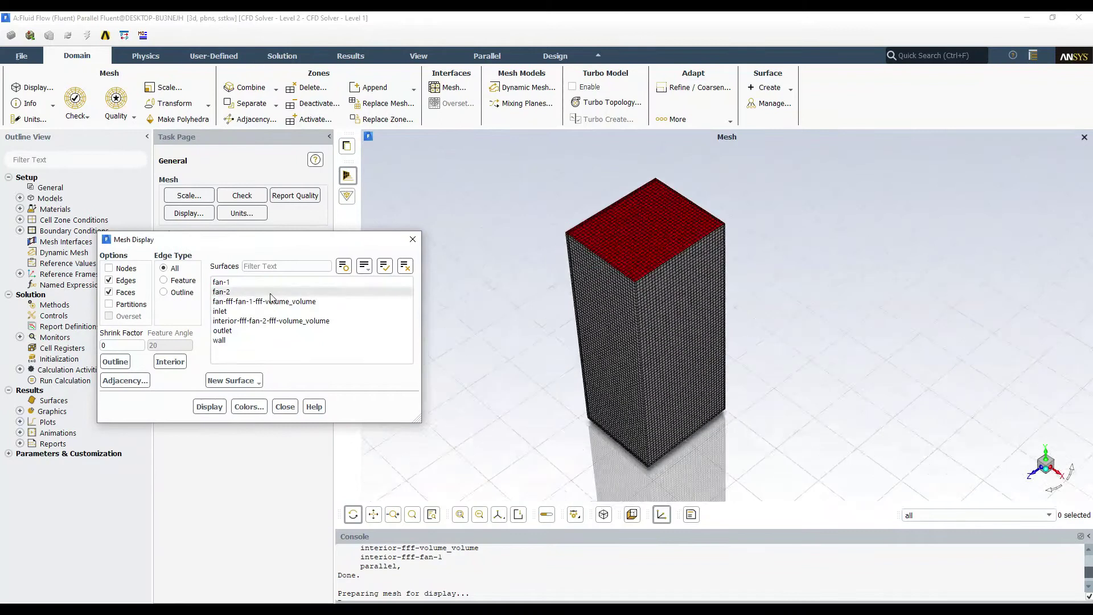
left_click(236, 320)
left_click(228, 311)
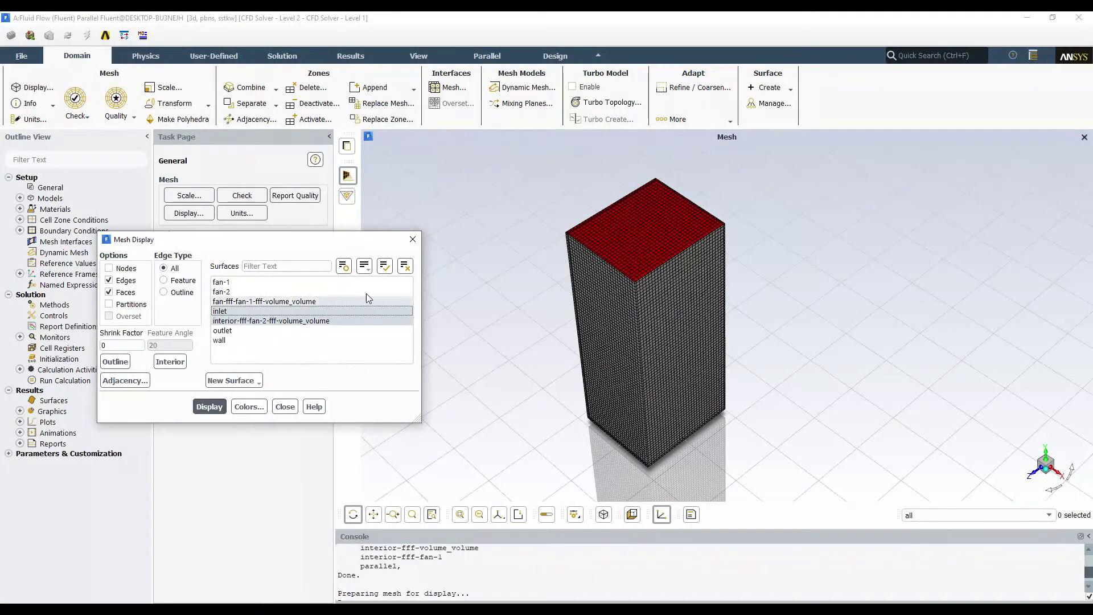
left_click(405, 266)
left_click(228, 311)
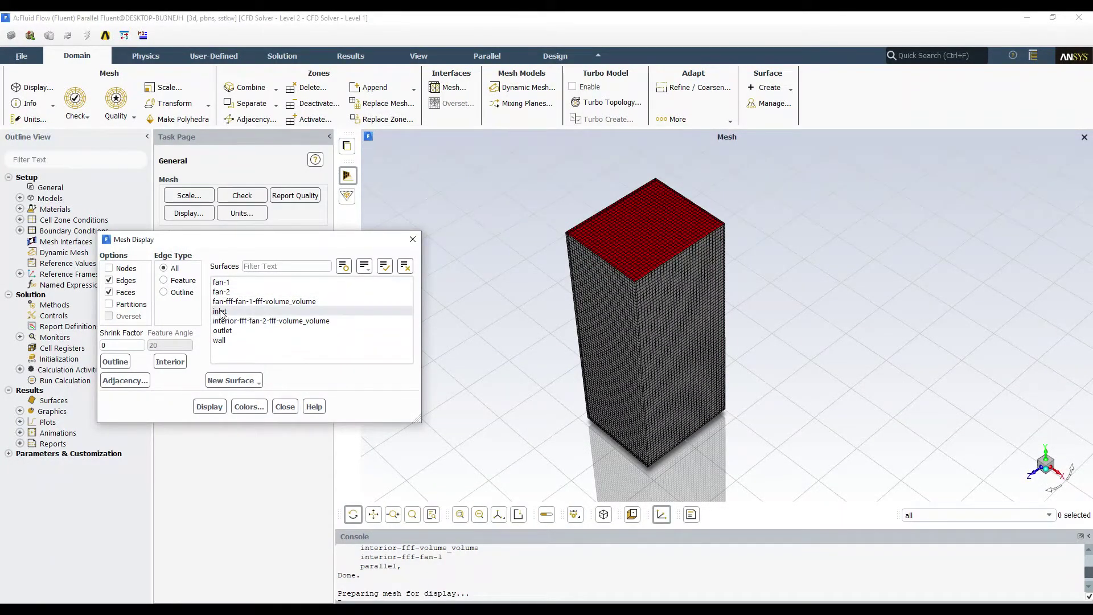
left_click(209, 406)
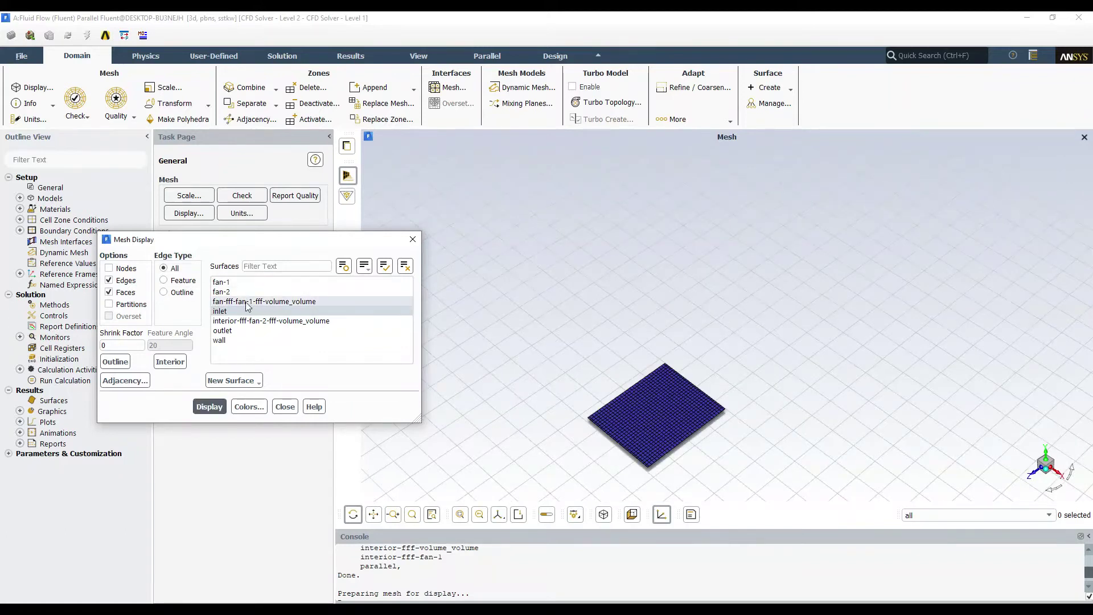
Add the outlet, fan-1 and fan-2 surfaces to the mesh display alongside the inlet.
left_click(222, 331)
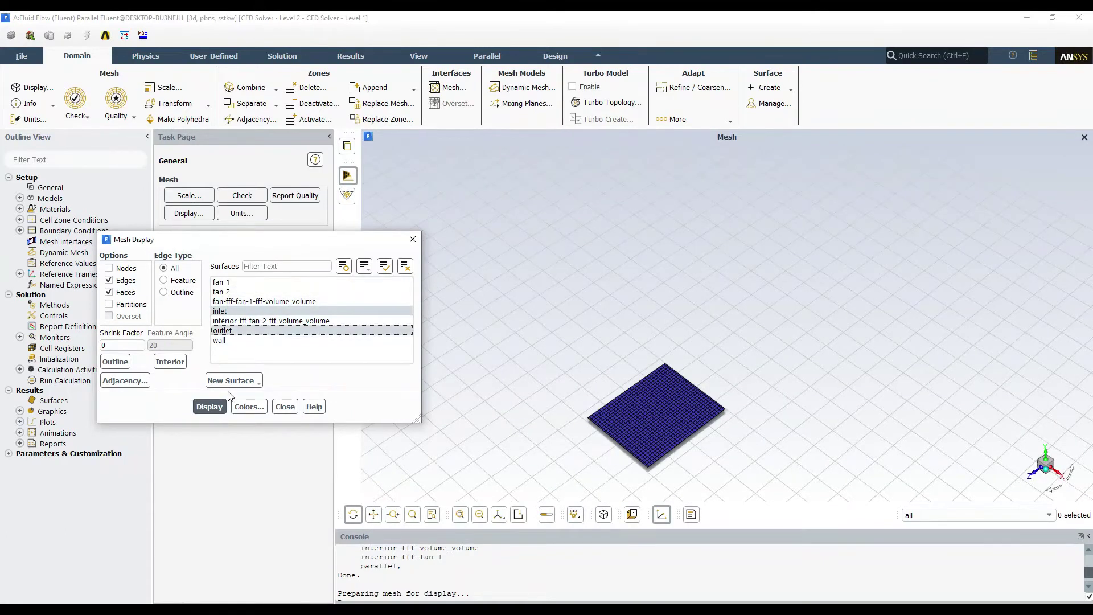
left_click(209, 406)
left_click_drag(550, 327, 580, 337)
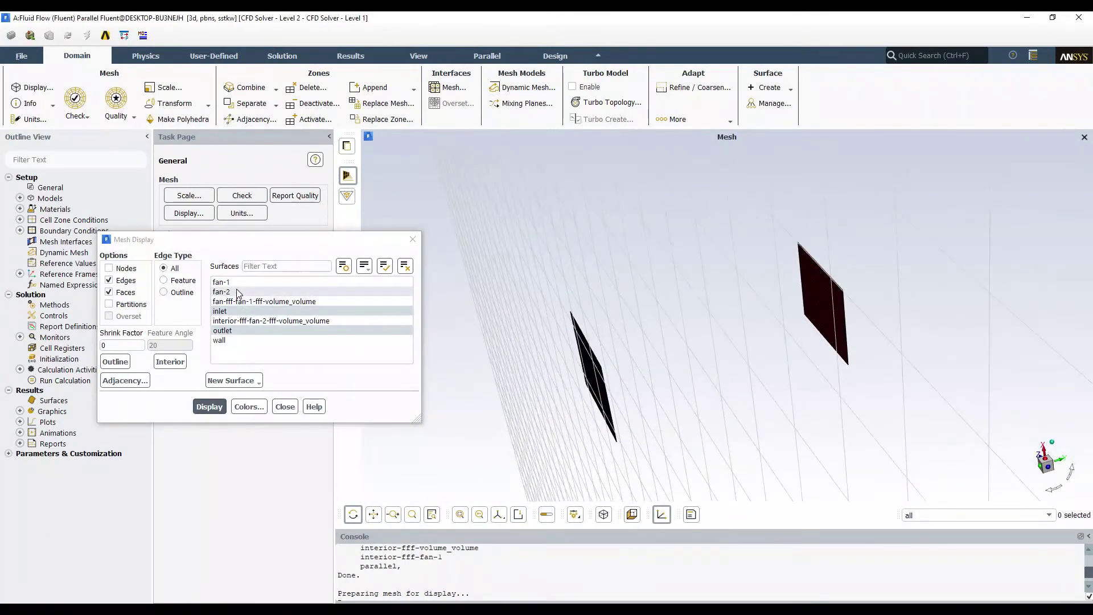
left_click(221, 282)
left_click(221, 291)
left_click(209, 407)
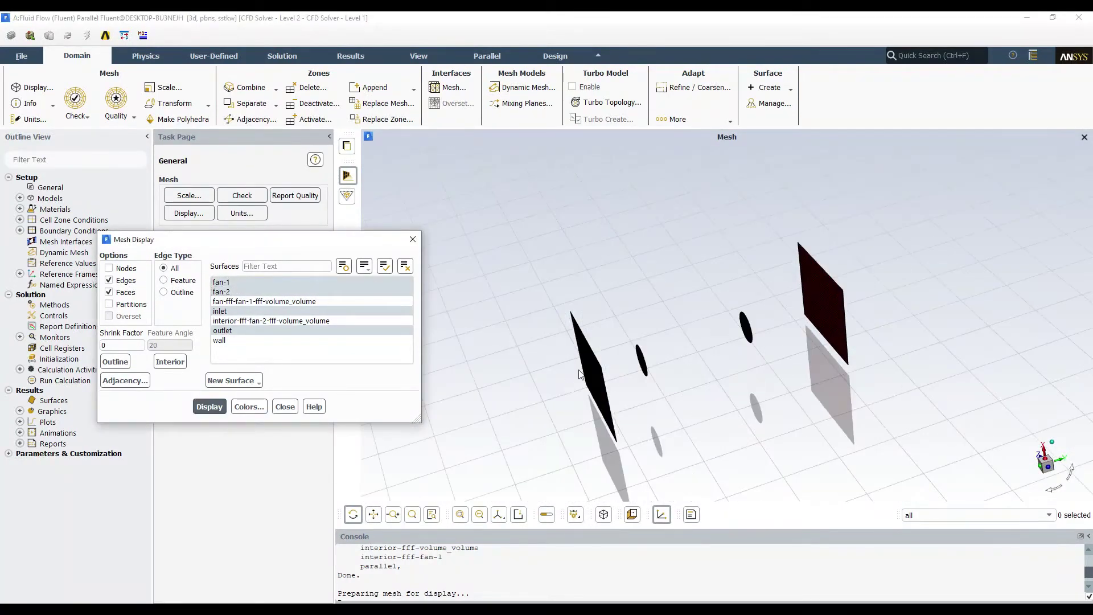
Try including the wall in the mesh display, and return to showing only the inlet, outlet, fan-1 and fan-2 surfaces.
left_click(221, 340)
left_click(209, 406)
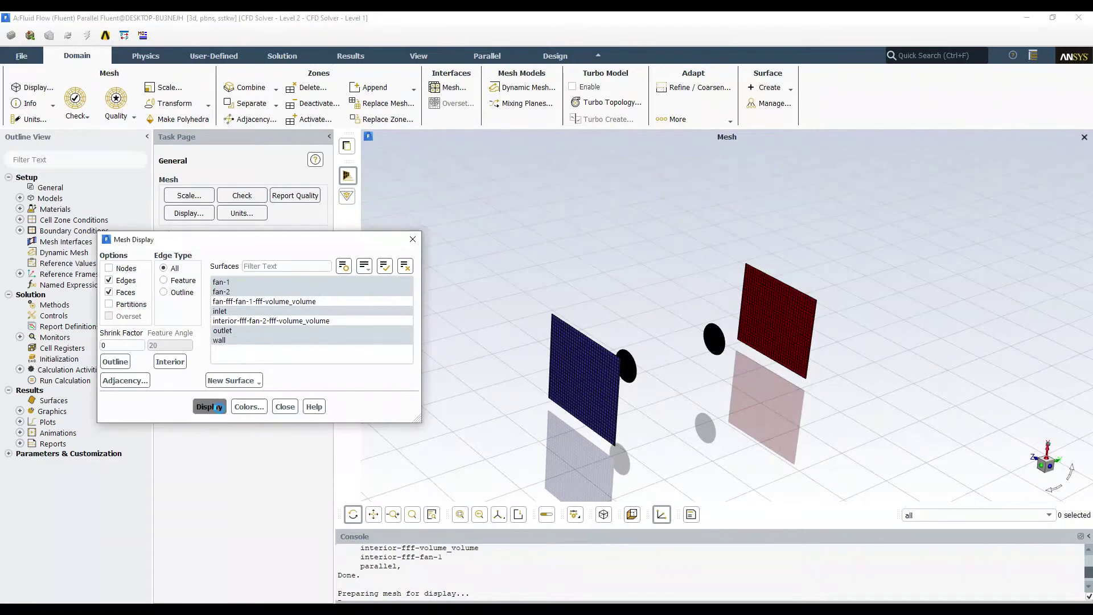
left_click(219, 340)
left_click(209, 407)
left_click_drag(669, 388, 704, 375)
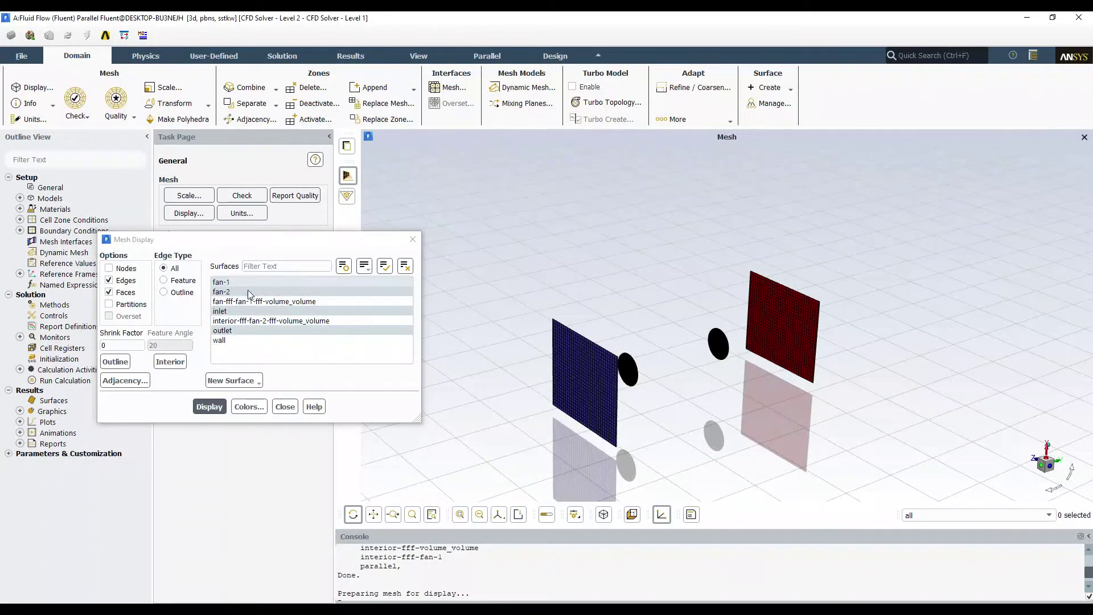
Display only the fan-fff-fan-1-fff-volume_volume and interior-fff-fan-2-fff-volume_volume surfaces in the mesh view.
left_click(405, 266)
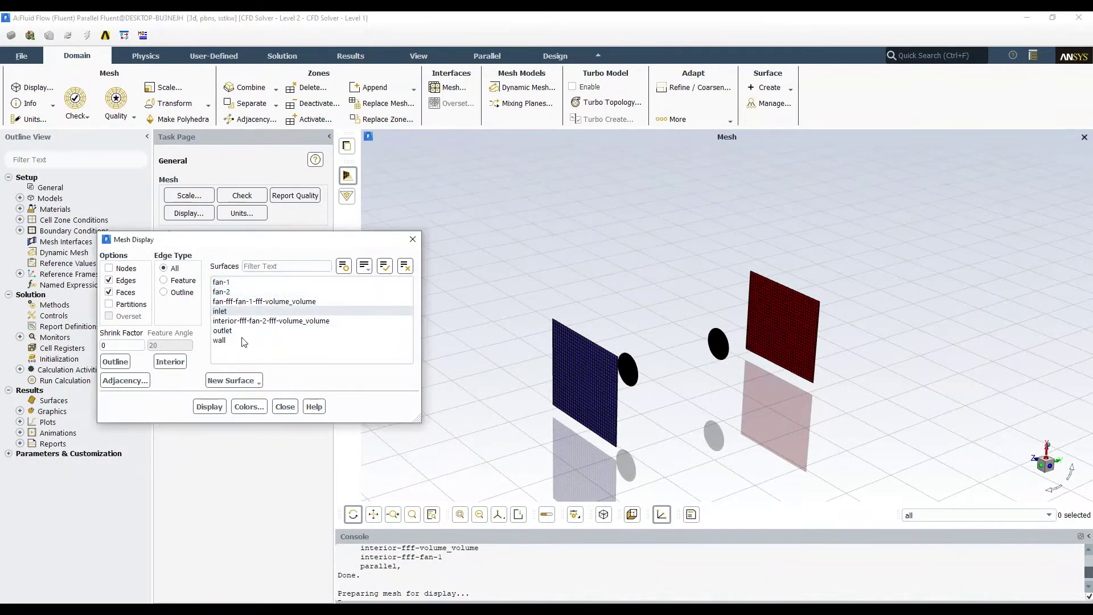
left_click(262, 302)
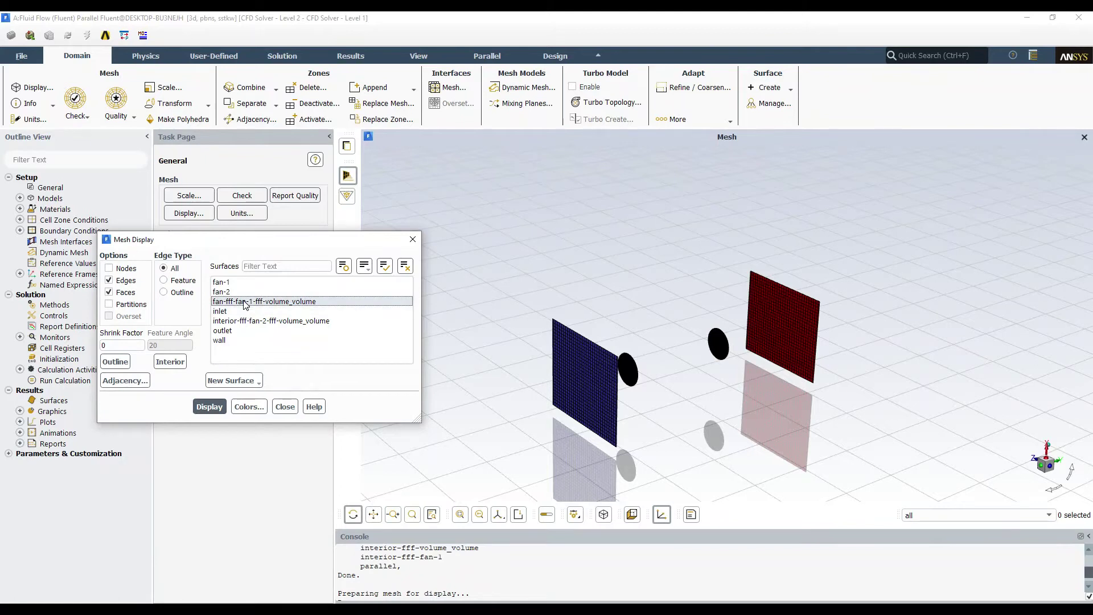
left_click(210, 406)
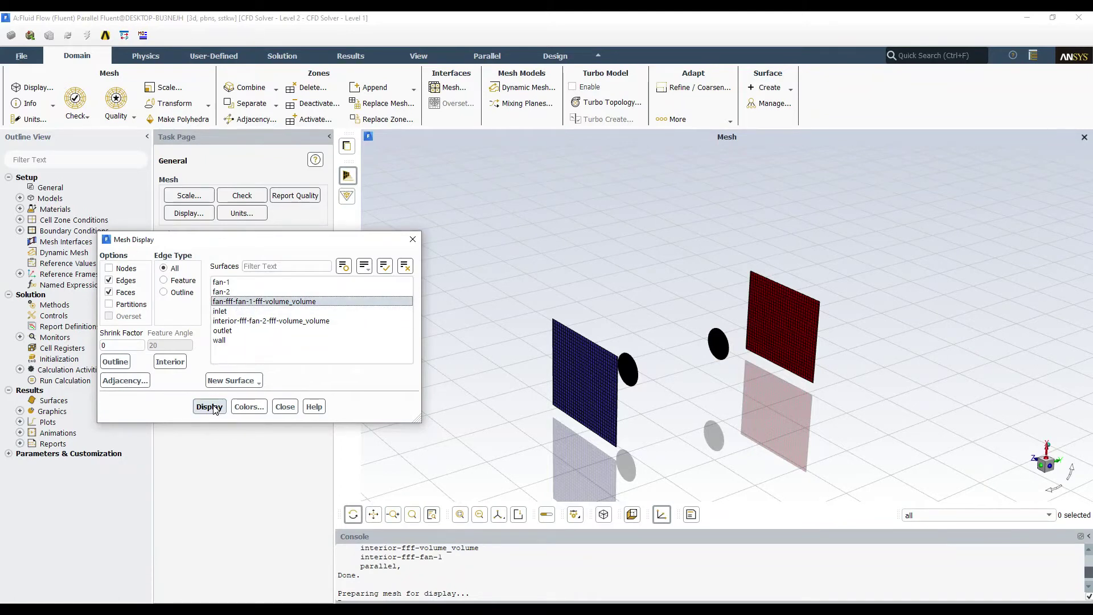
left_click(248, 321)
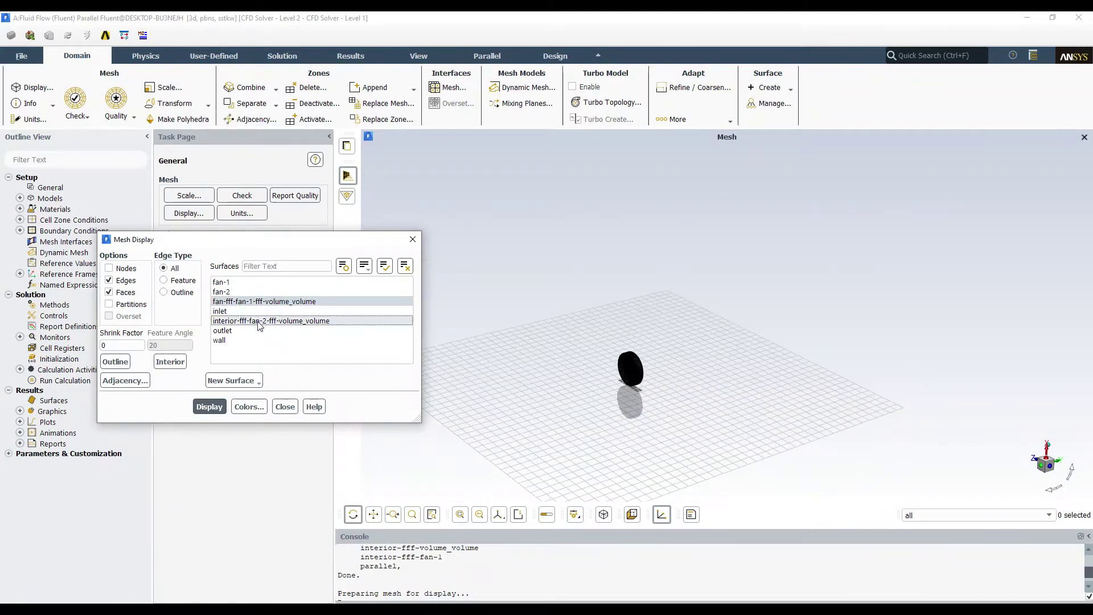
left_click(210, 407)
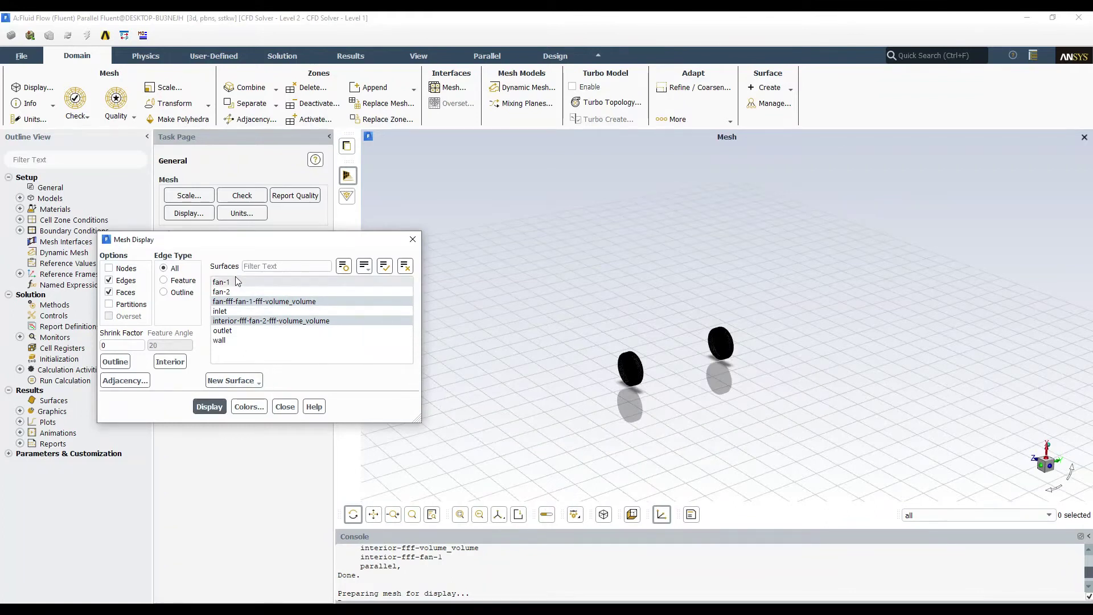
scroll(659, 367, "up", 3)
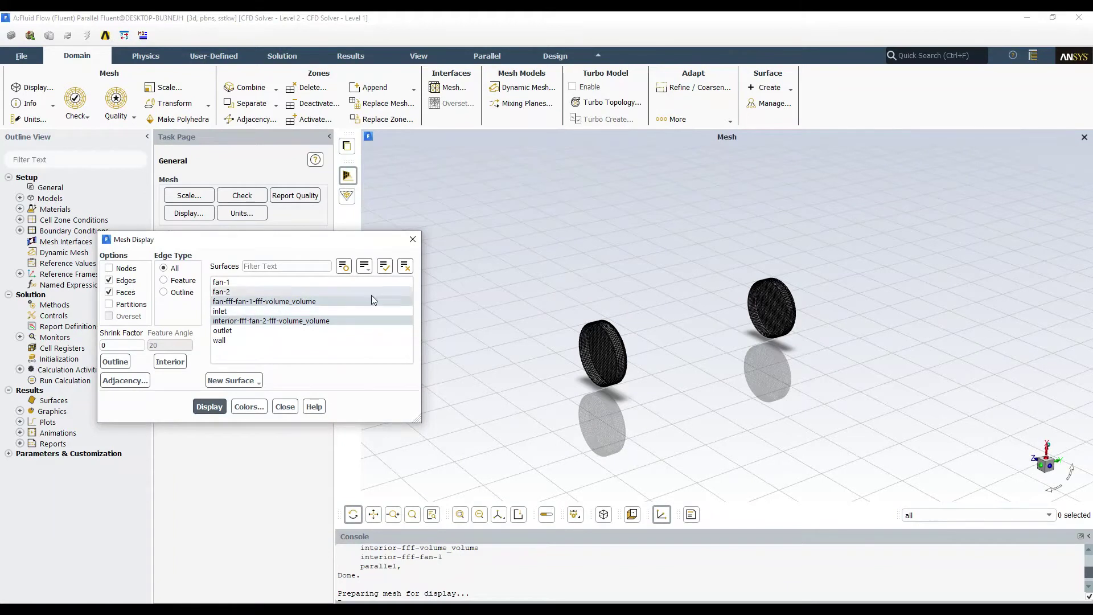
left_click(284, 406)
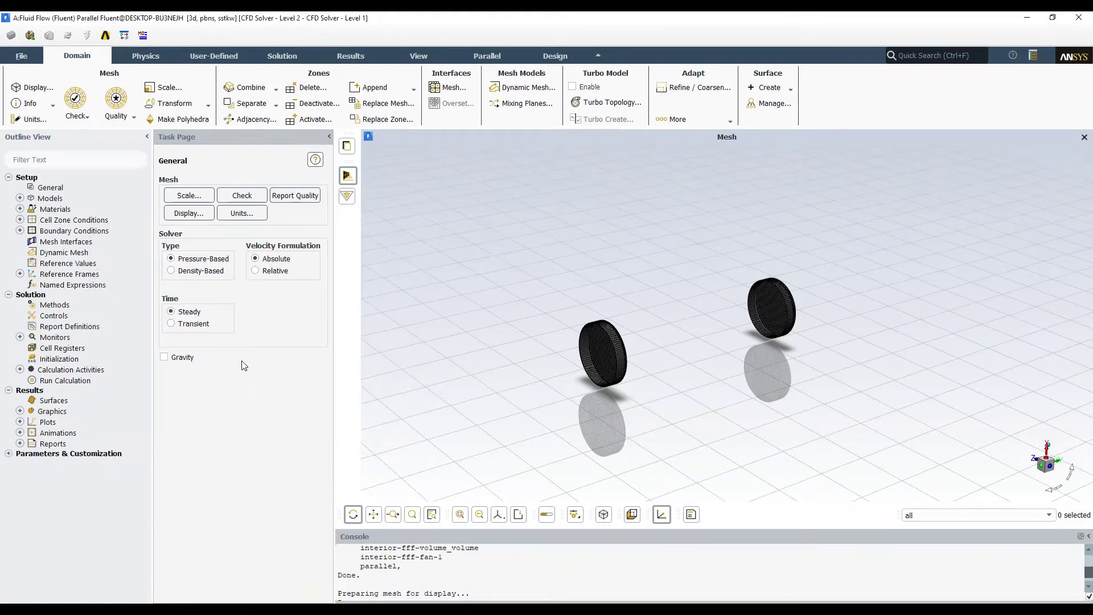
Select the fan-fff-fan-1-fff-volume_volume boundary zone and display its mesh together with the fan-1 and fan-2 surfaces.
double_click(85, 230)
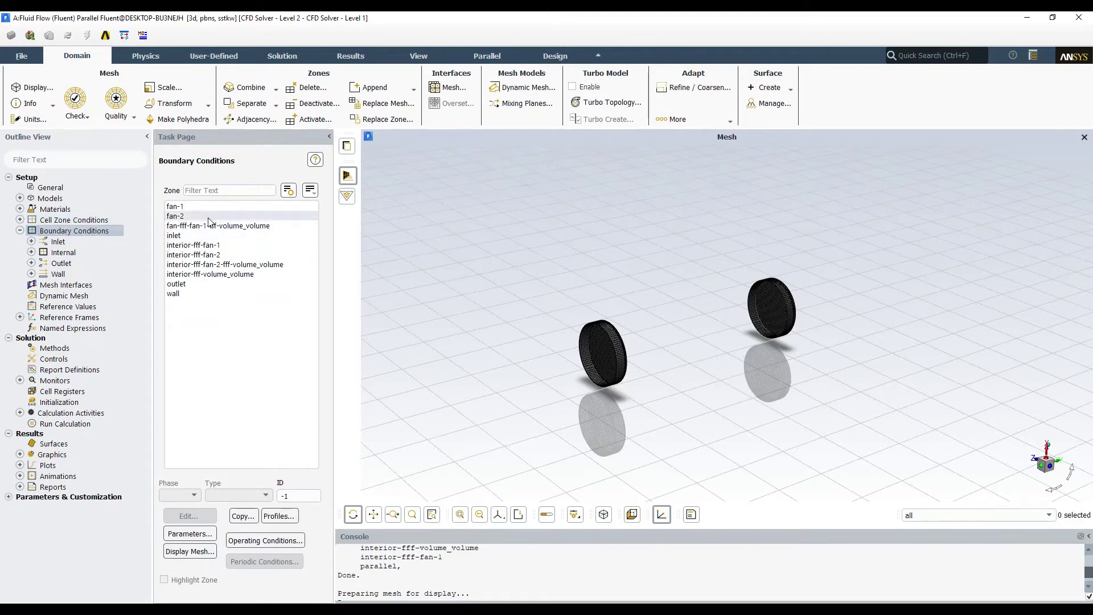
left_click(225, 225)
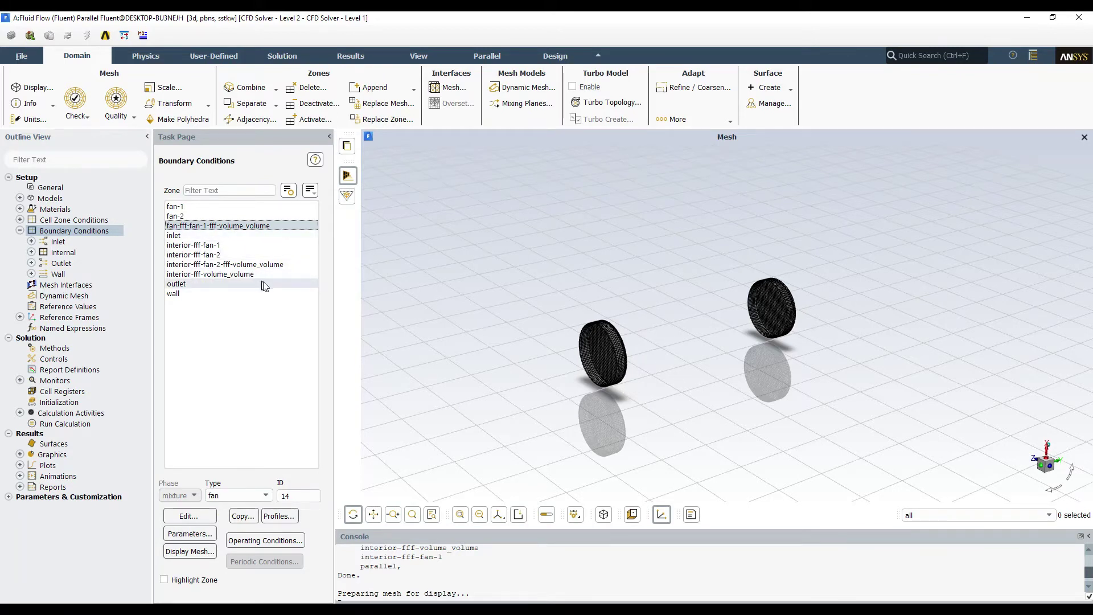
left_click(34, 87)
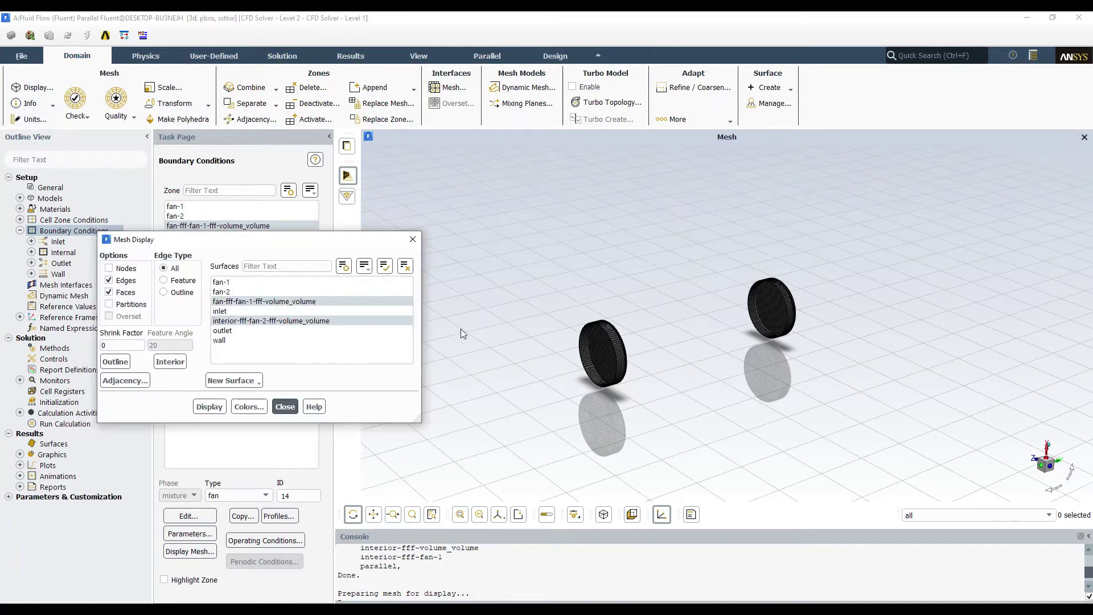
left_click_drag(307, 283, 307, 301)
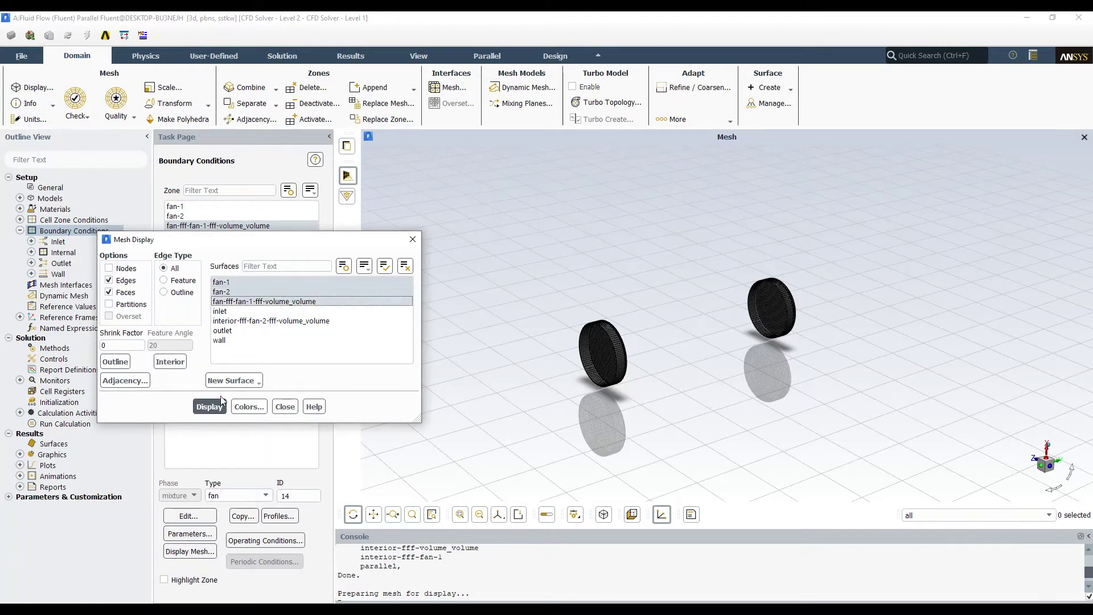
left_click(208, 407)
scroll(618, 340, "up", 10)
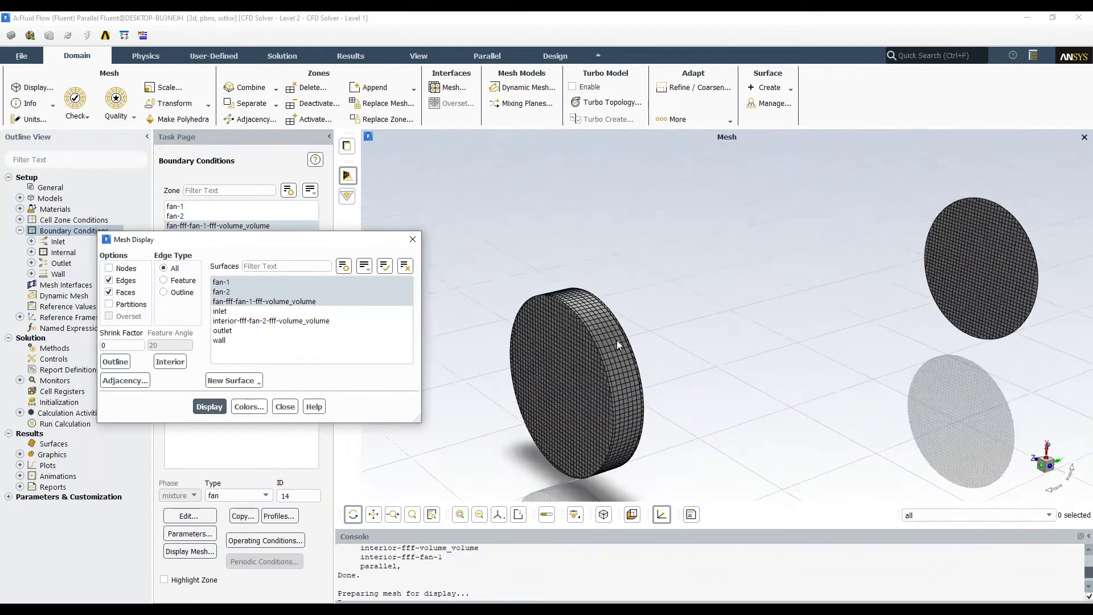
left_click_drag(688, 342, 678, 331)
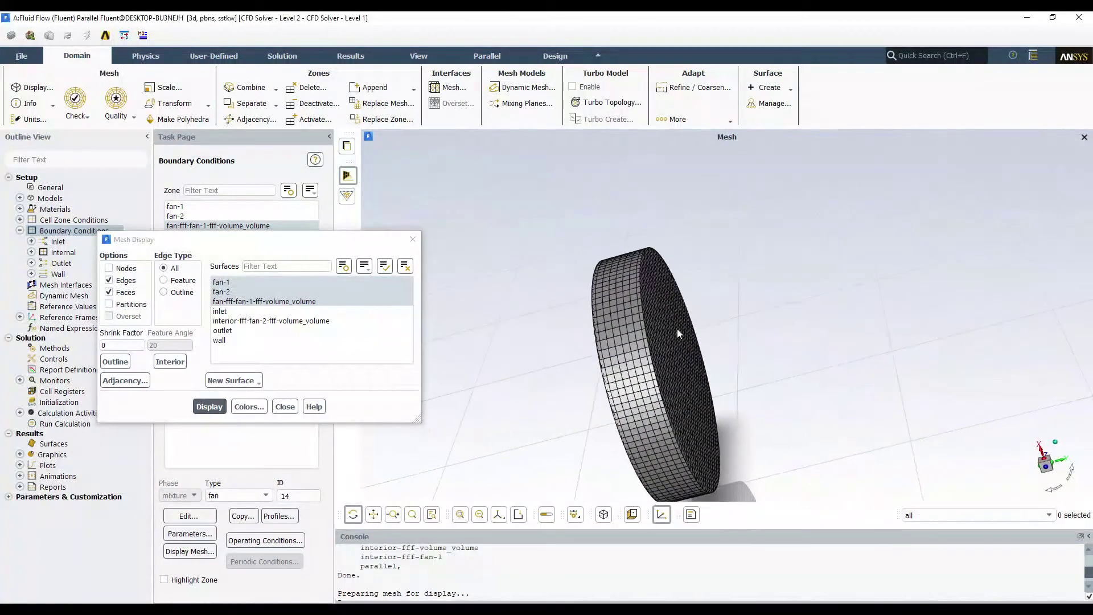
Remove fan-fff-fan-1-fff-volume_volume from the mesh display and examine the fan-1 and fan-2 discs alone.
left_click(293, 302)
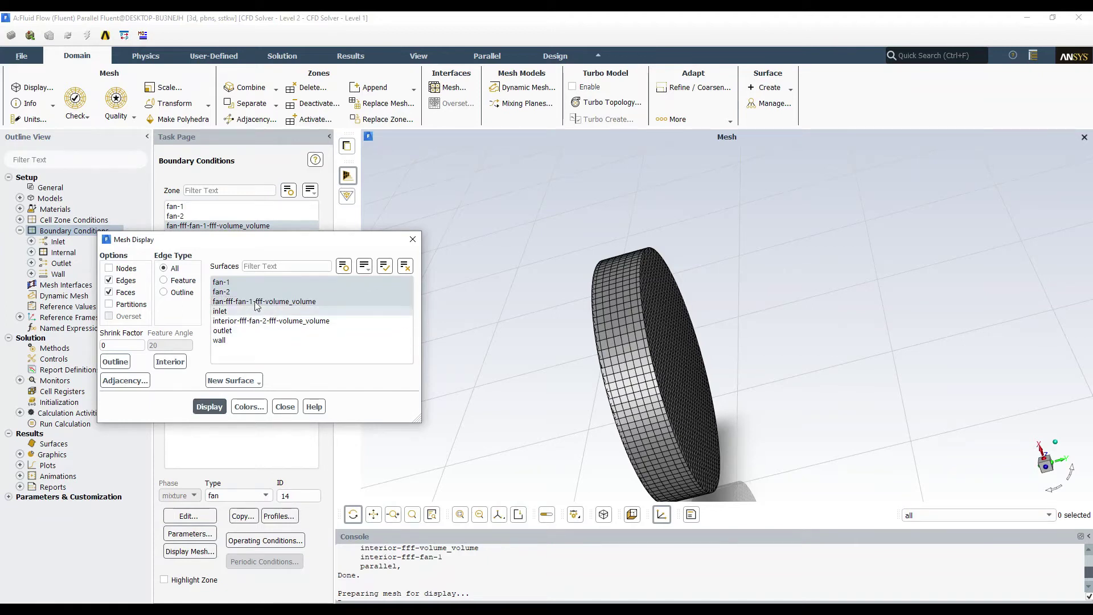
left_click(216, 409)
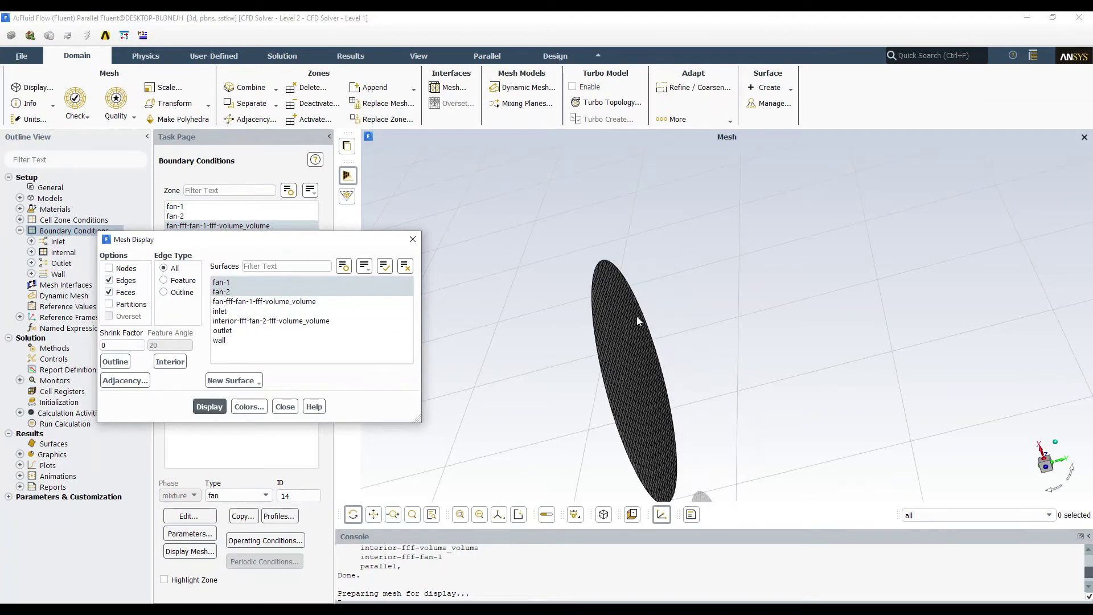
left_click_drag(721, 318, 565, 285)
left_click(271, 306)
left_click_drag(543, 297, 515, 264)
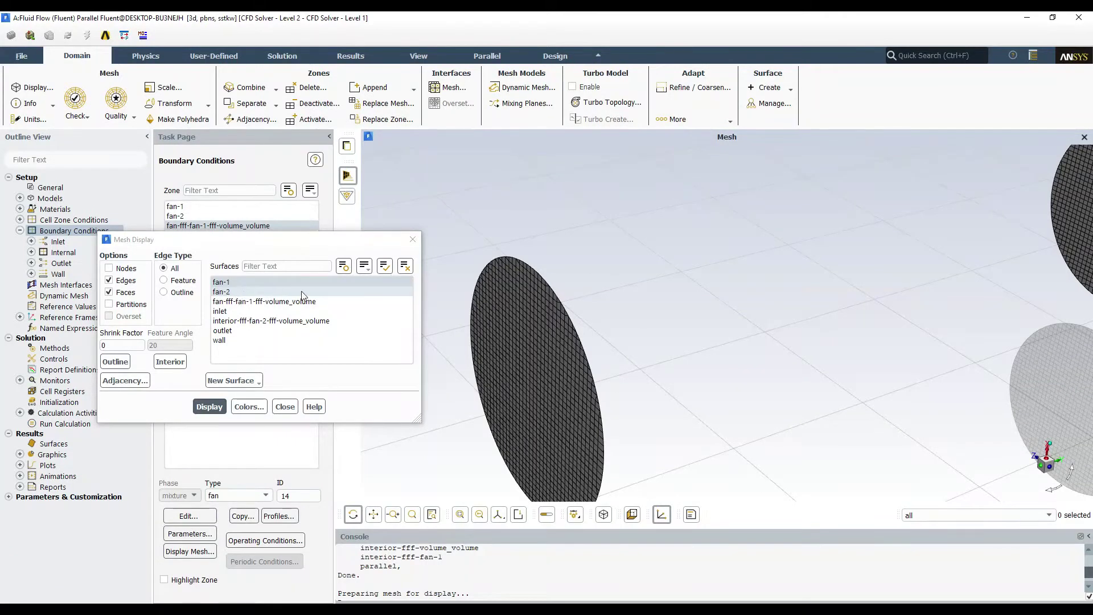
scroll(569, 293, "down", 5)
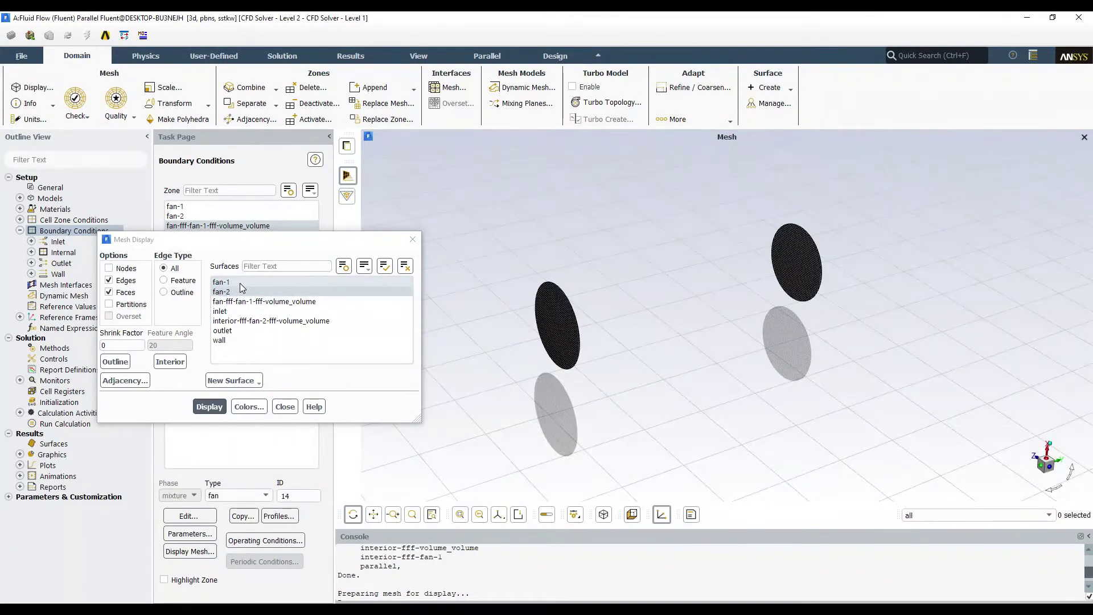
Add the fan-fff-fan-1-fff-volume_volume and interior-fff-fan-2-fff-volume_volume surfaces to the displayed fan-1 and fan-2 meshes.
left_click(255, 302)
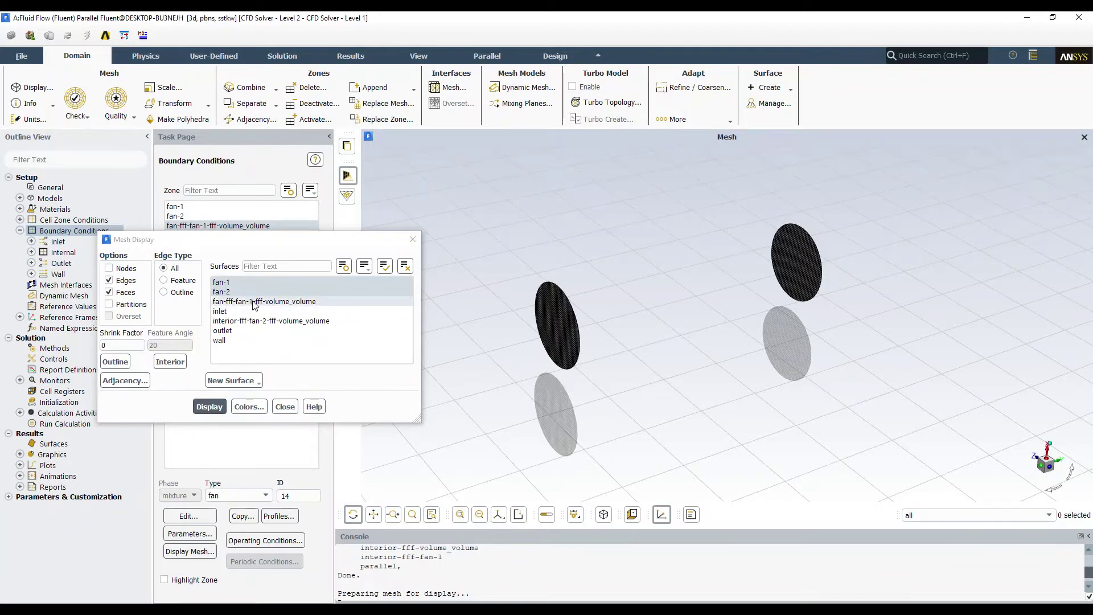
left_click(216, 407)
left_click(250, 320)
left_click(209, 407)
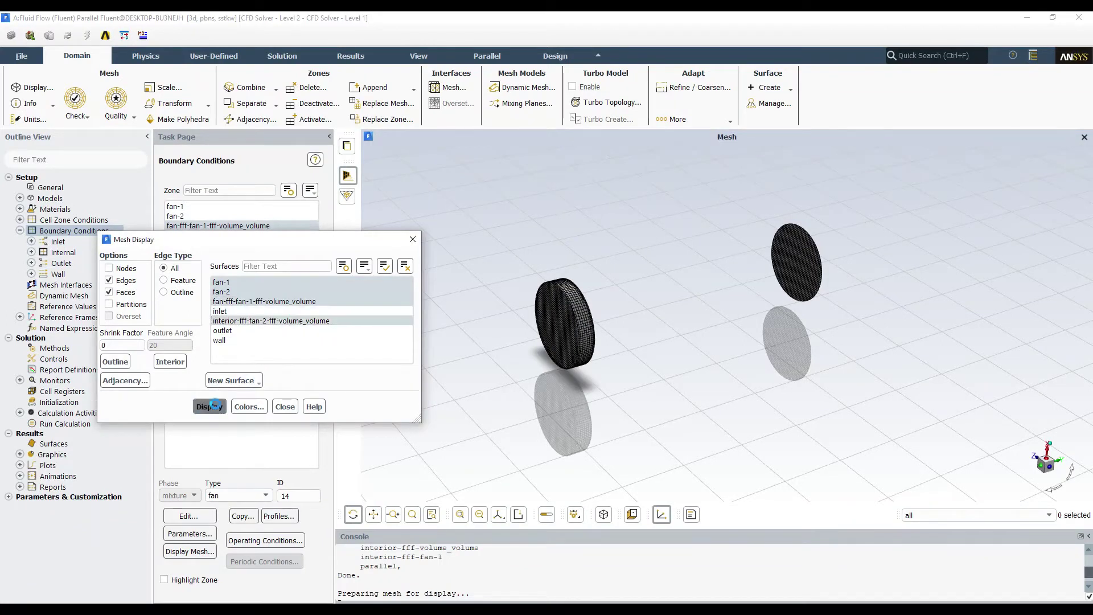
left_click(412, 239)
Change the boundary type of the fan-fff-fan-1-fff-volume_volume zone to interior, keeping its zone name.
left_click(256, 245)
left_click(253, 227)
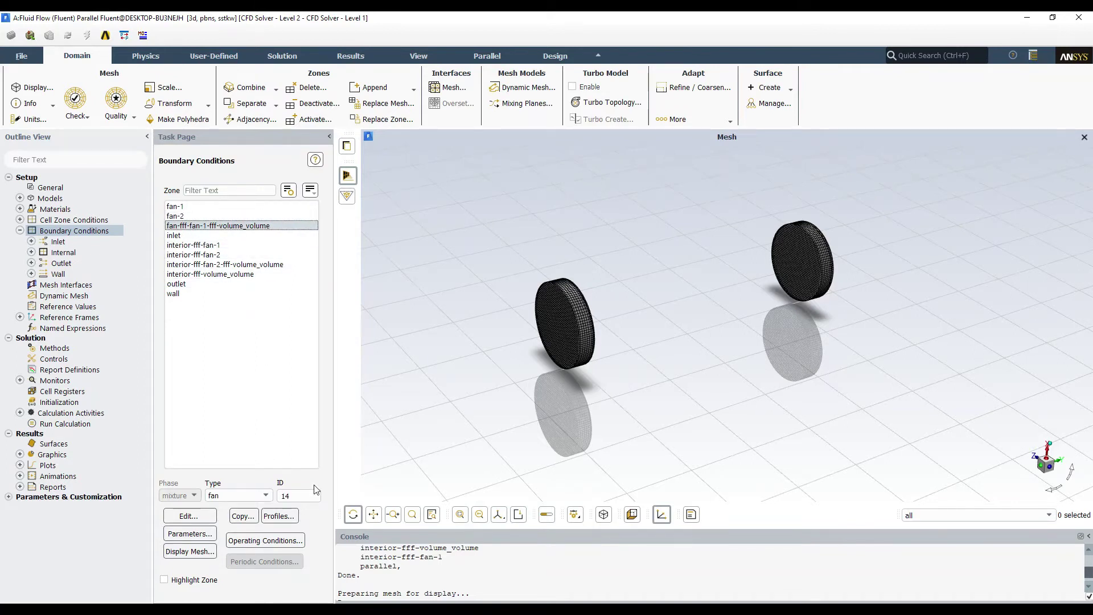
left_click(244, 495)
left_click(242, 516)
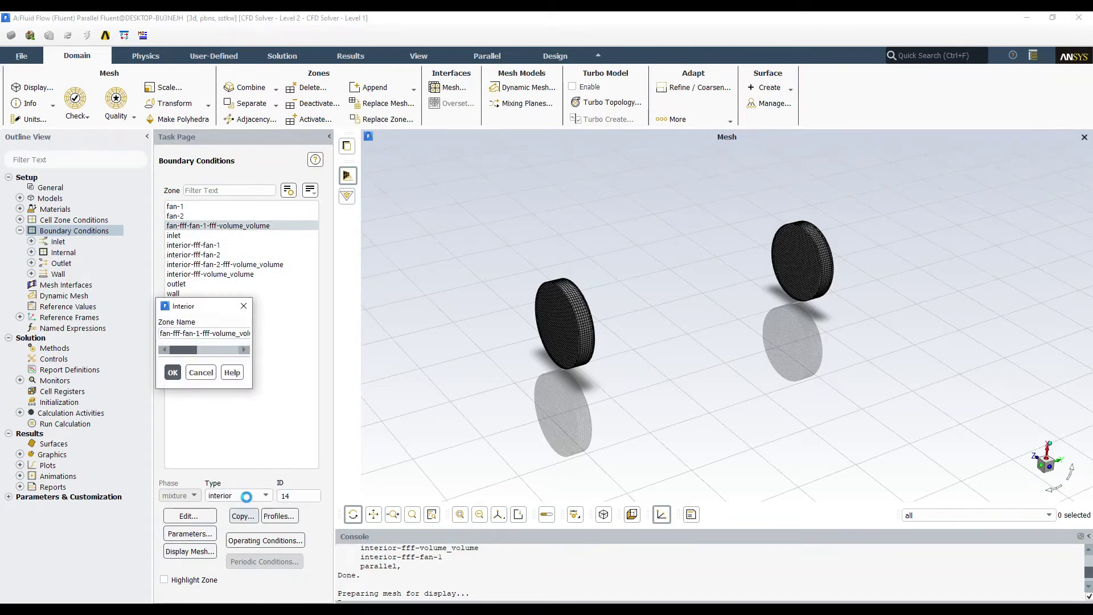
left_click(240, 360)
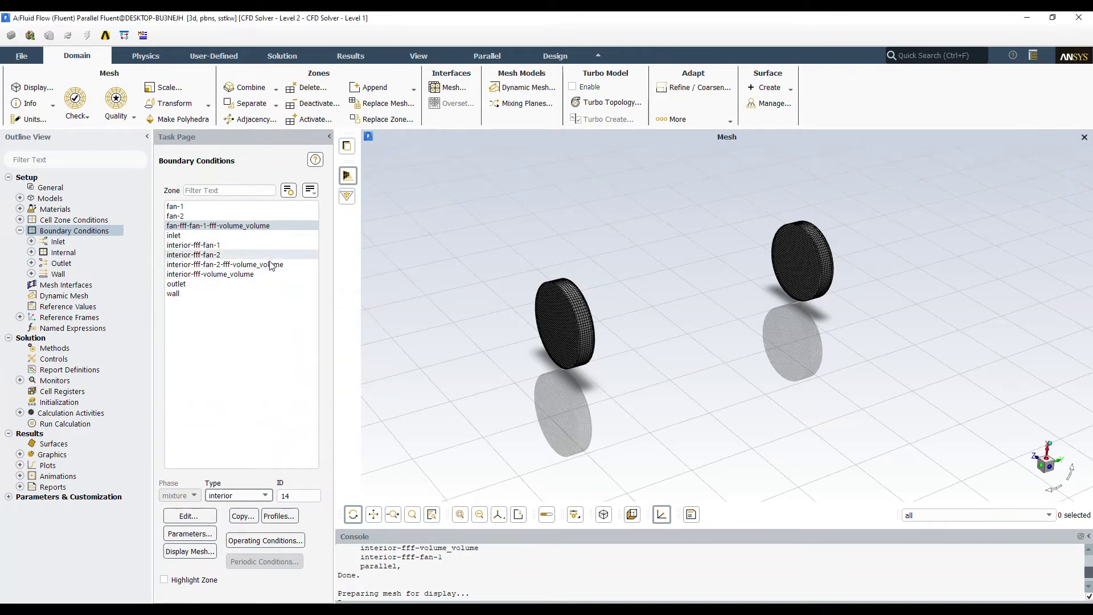
Set the boundary type of the interior-fff-fan-2-fff-volume_volume zone to interior.
left_click(267, 264)
left_click(229, 494)
left_click(240, 515)
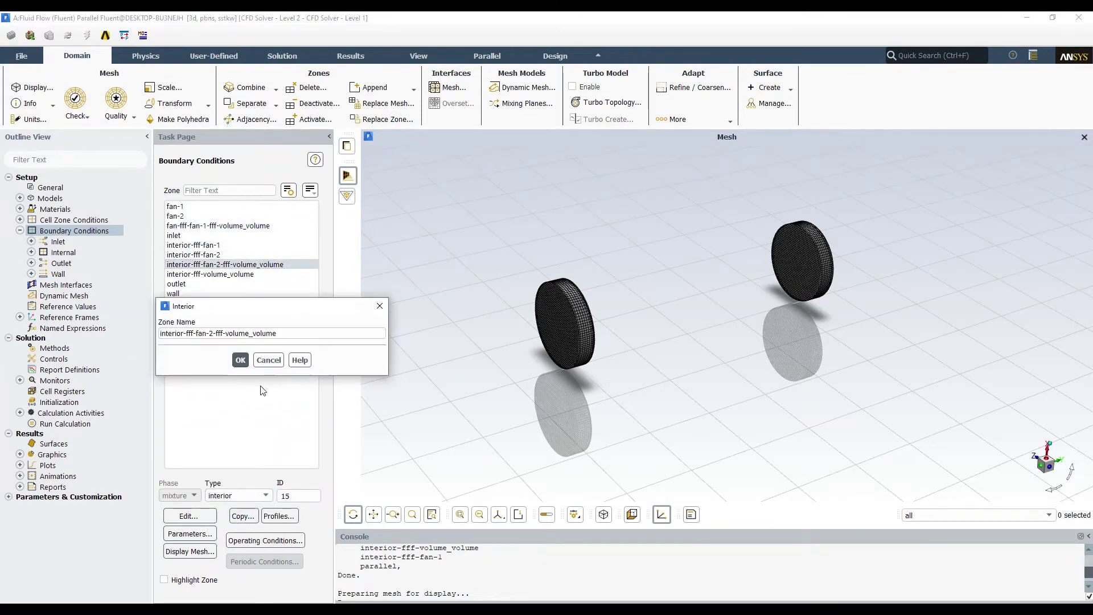
left_click(240, 360)
Examine the boundary types of the zones, going from interior-fff-volume_volume and wall through the list to fan-1.
left_click(227, 274)
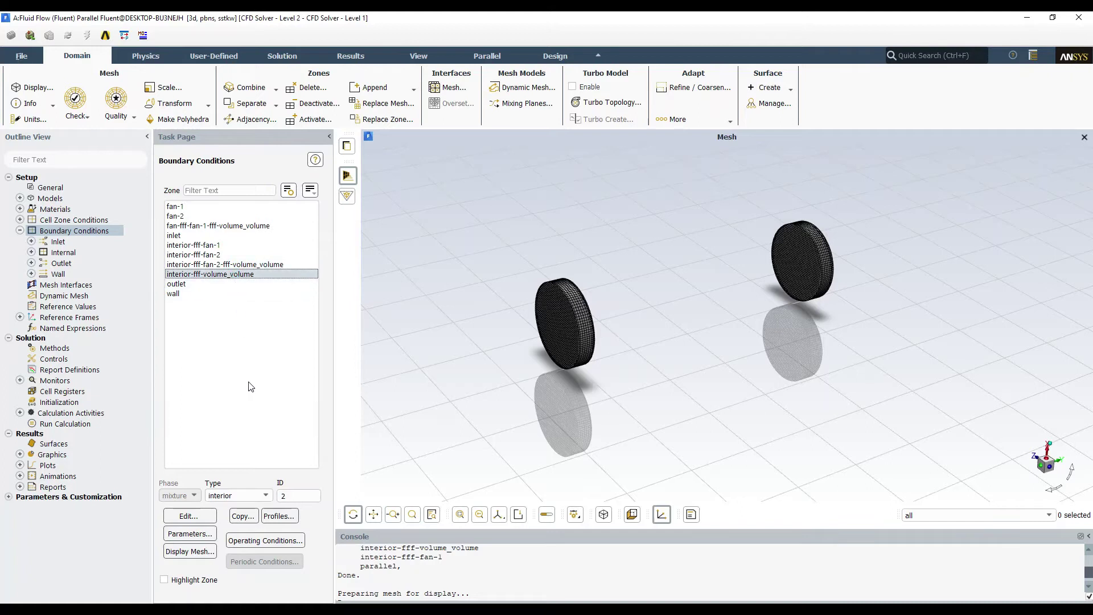
left_click(191, 295)
key("Up")
key("Up")
key("Up")
key("Up")
key("Up")
key("Up")
key("Up")
key("Up")
key("Up")
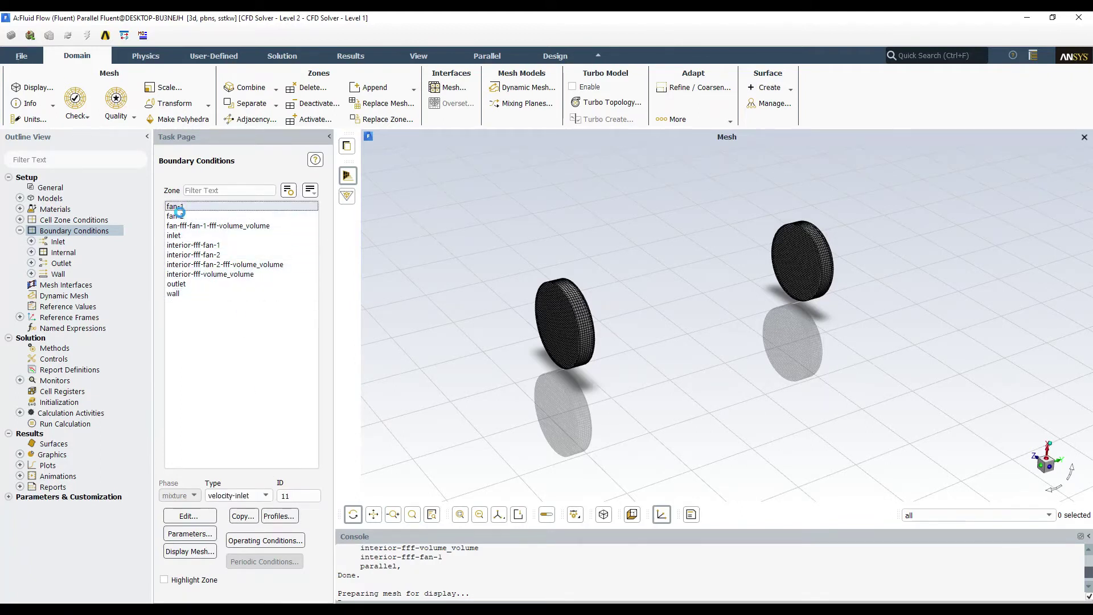
Review the physics models and the viscous model settings, including the k-omega variant and its options.
left_click(19, 230)
double_click(52, 199)
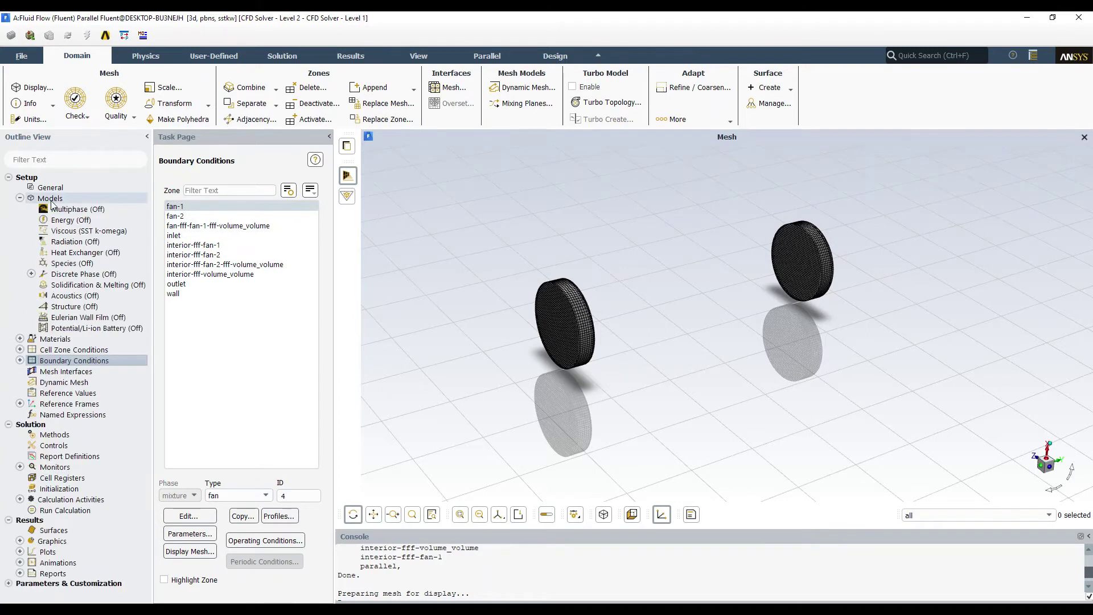
double_click(53, 203)
double_click(53, 203)
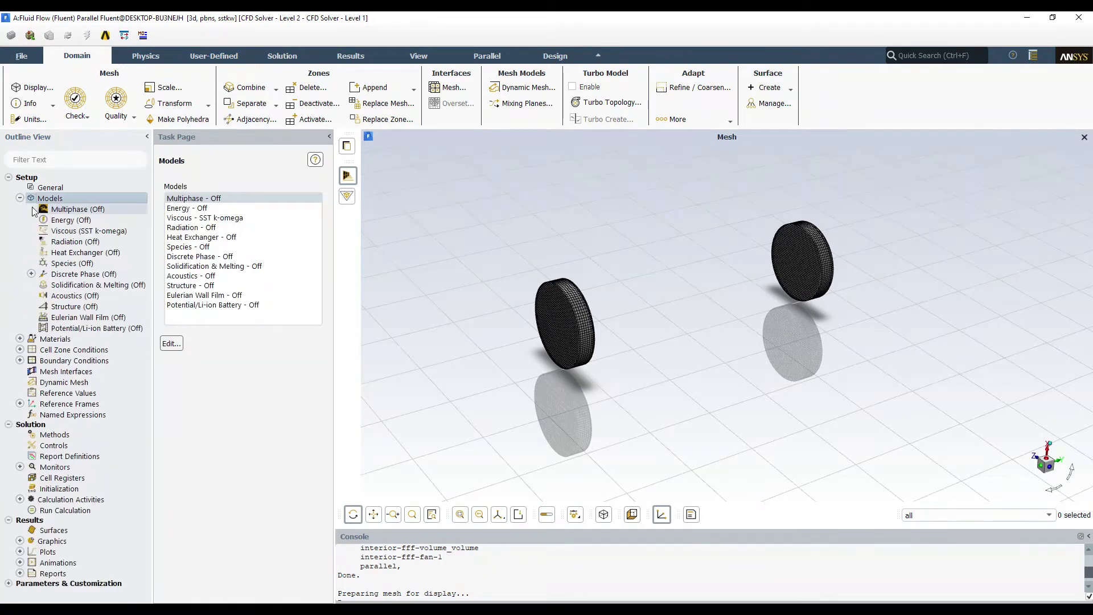
left_click(91, 232)
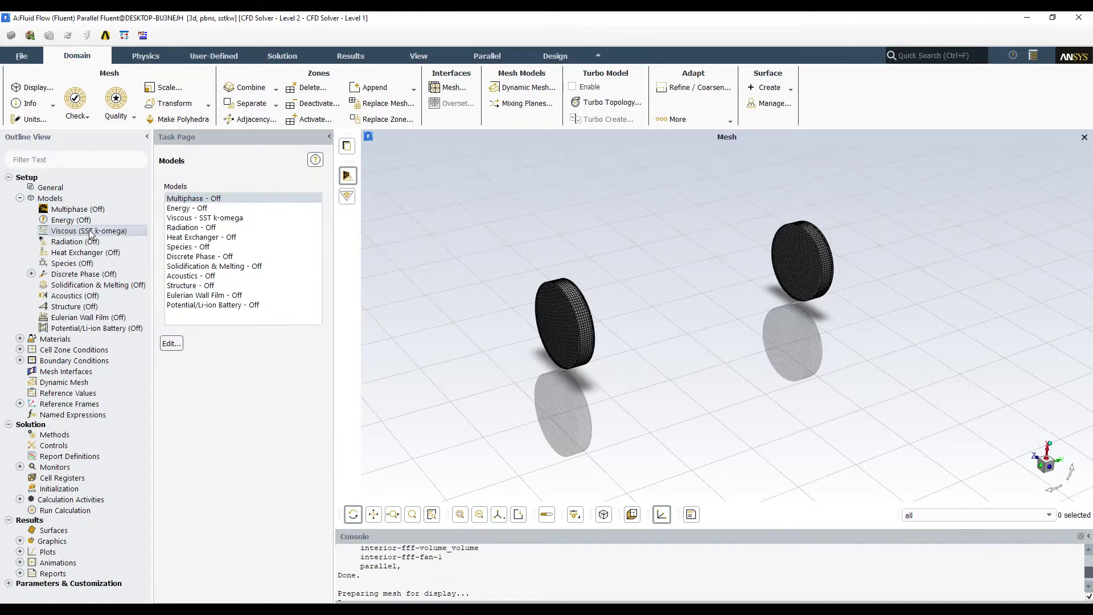
double_click(91, 232)
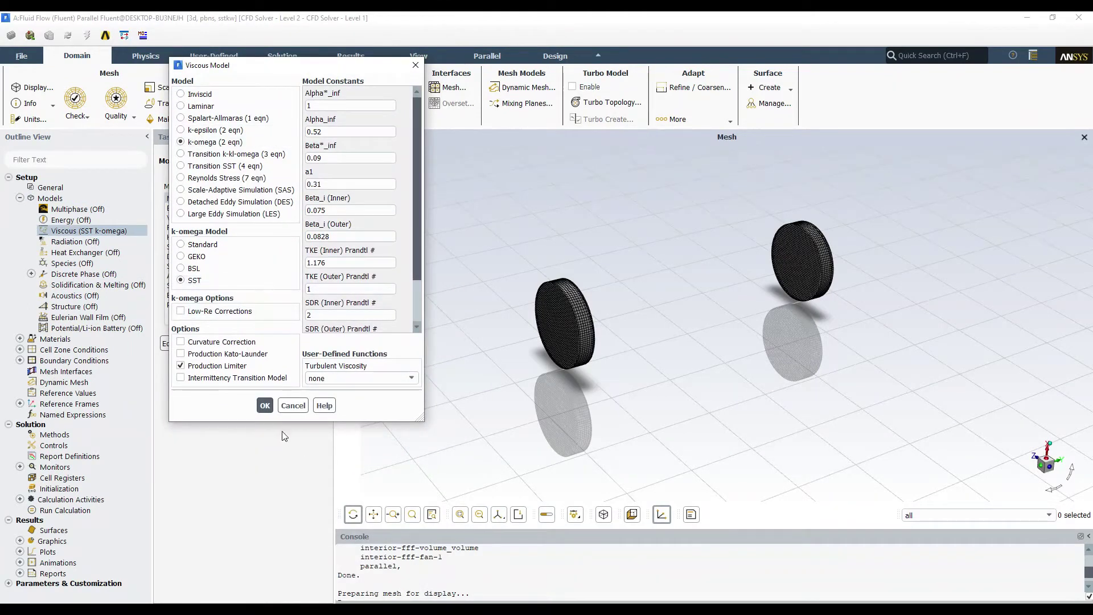
left_click(19, 198)
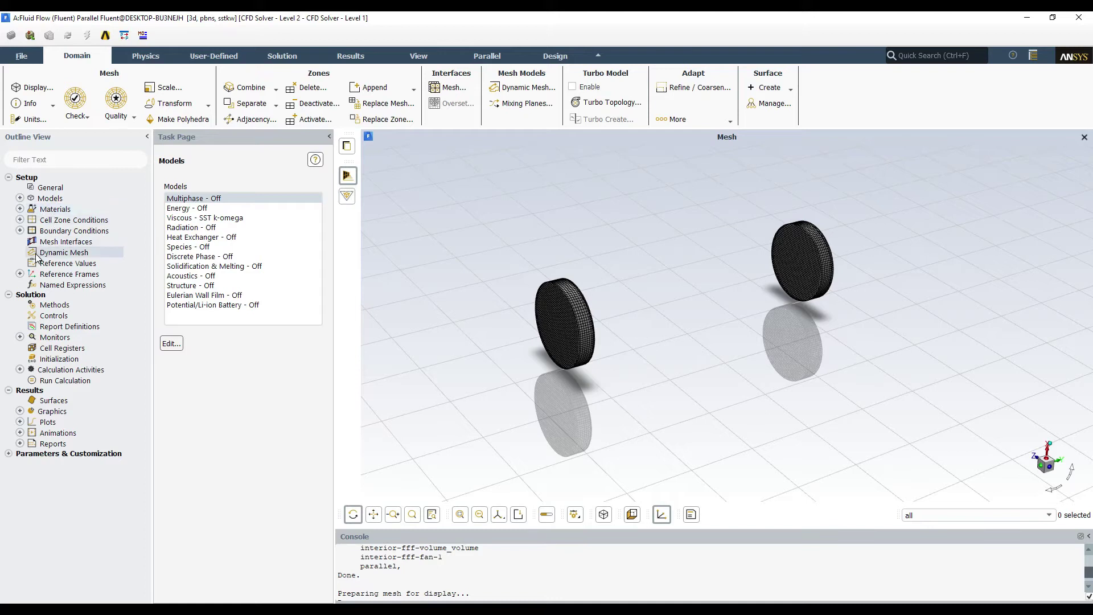
Consult the Setup slide in the PowerPoint presentation and change the inlet boundary to pressure-inlet with its default settings.
double_click(69, 232)
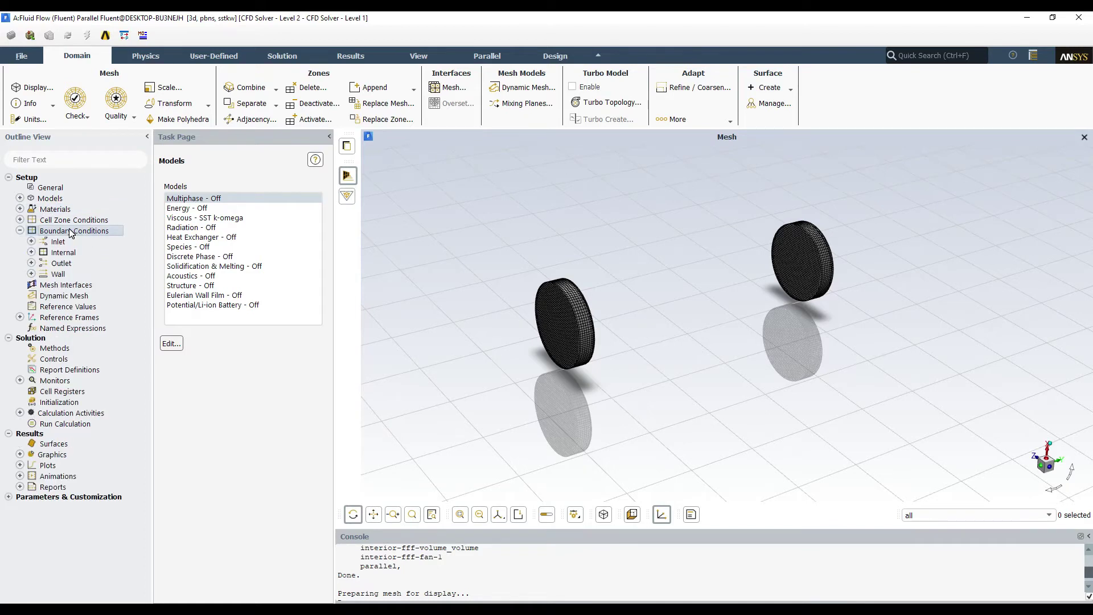
left_click(191, 235)
left_click(249, 496)
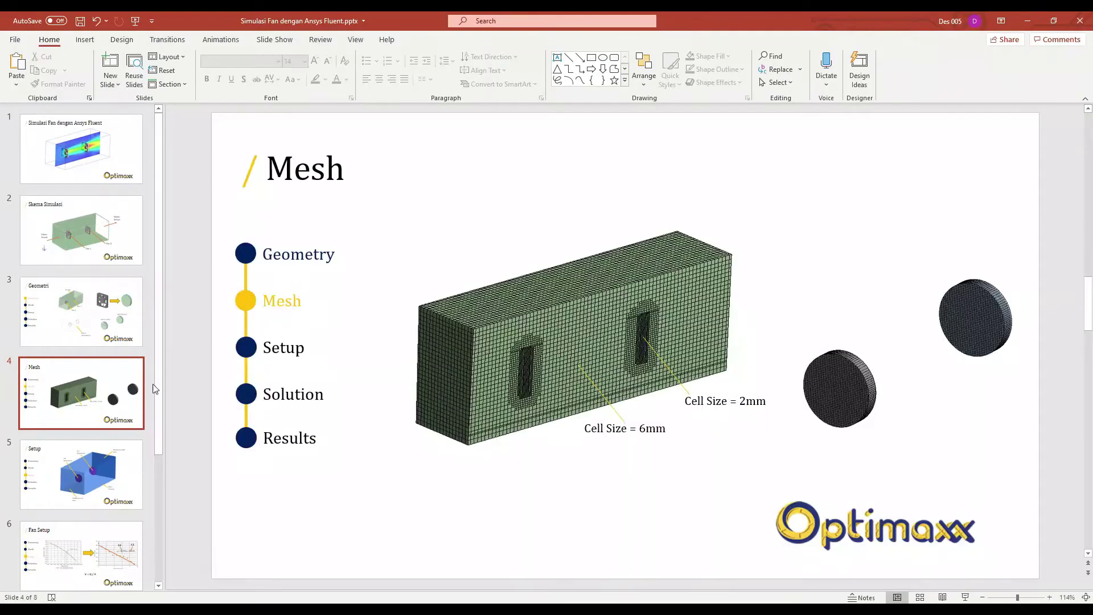
left_click(81, 474)
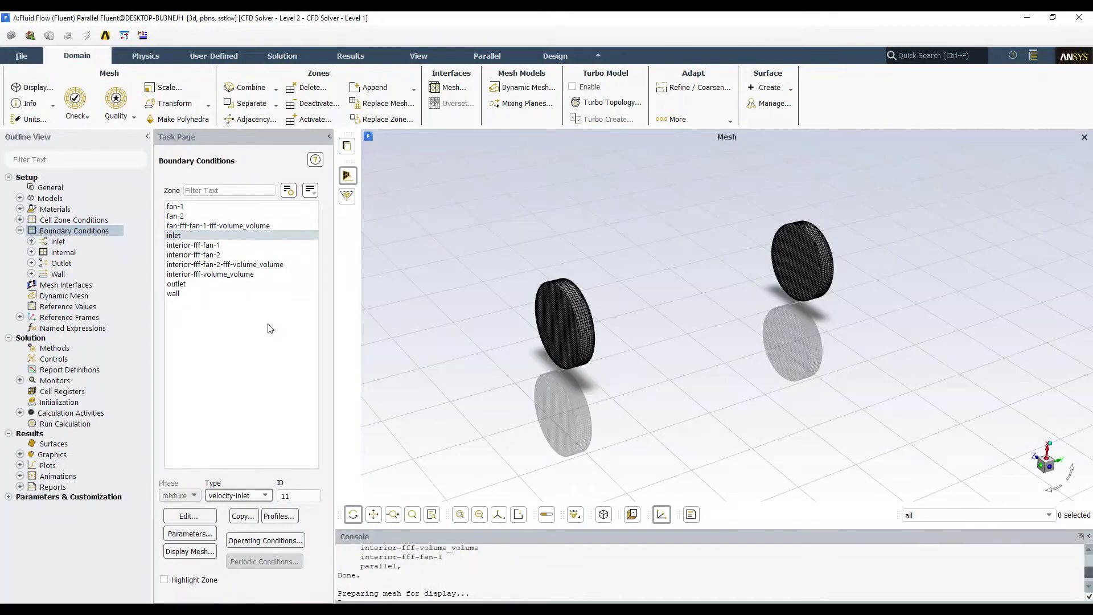
left_click(259, 496)
left_click(239, 553)
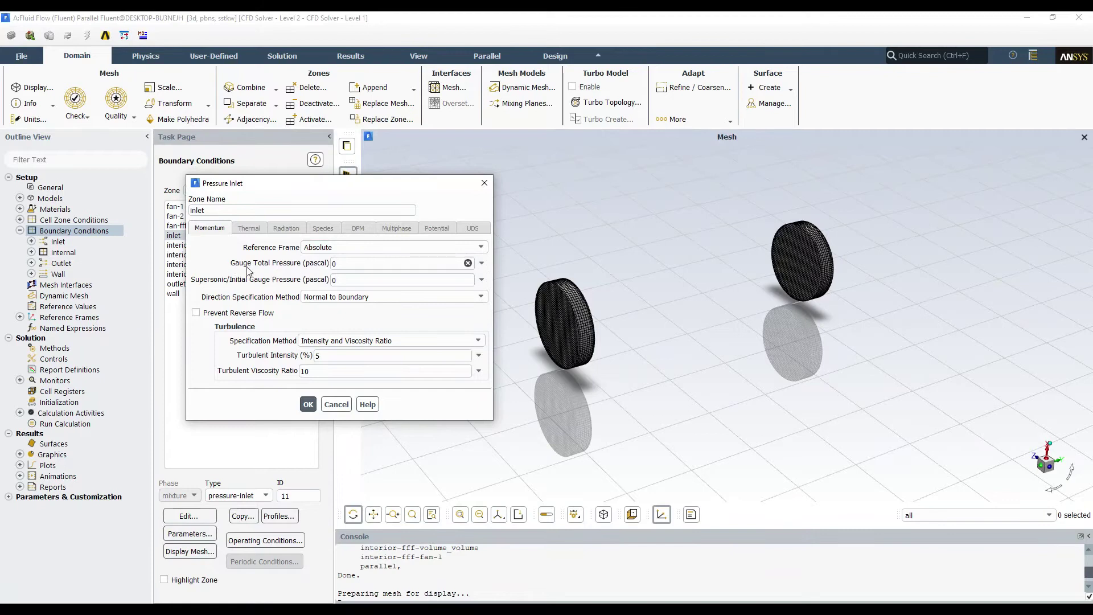
left_click(306, 406)
Review the outlet zone's pressure-outlet settings and accept the defaults, with a gauge pressure of 0 Pa.
left_click(178, 284)
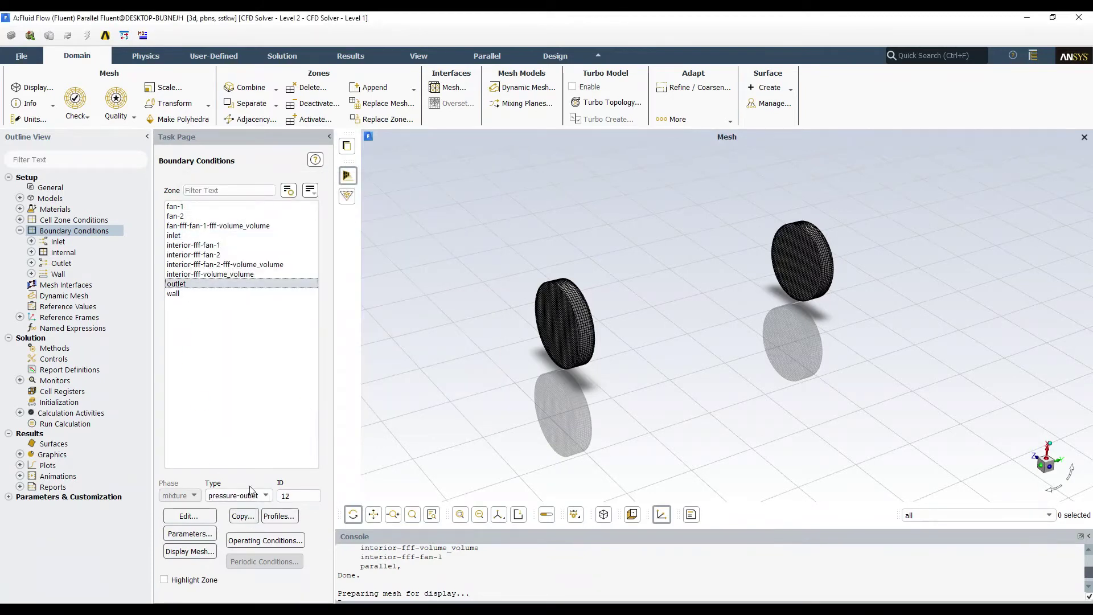
left_click(206, 515)
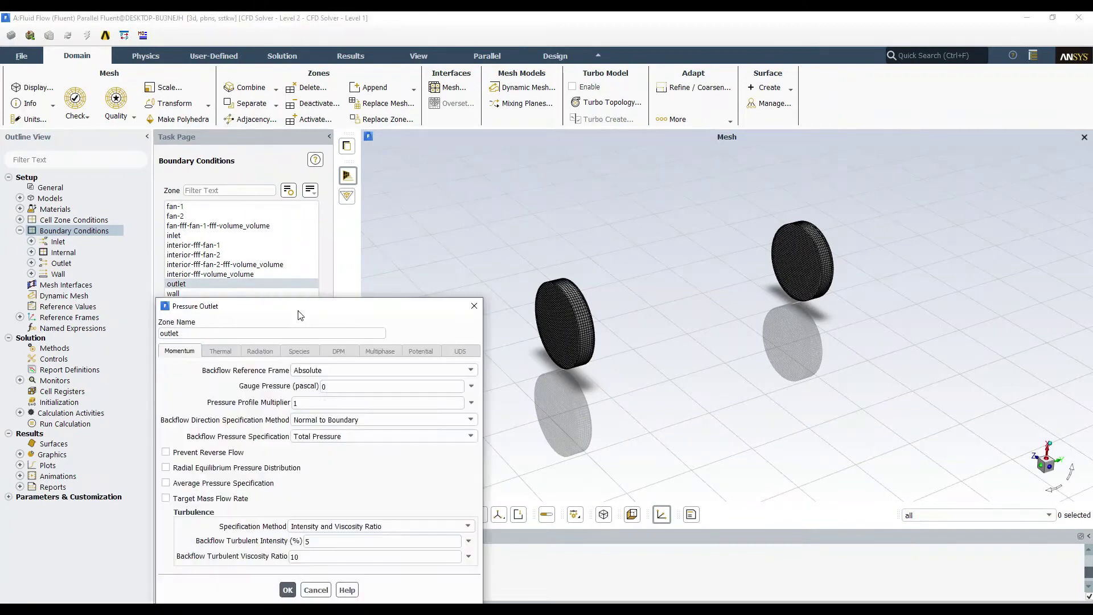
left_click(288, 590)
left_click(196, 236)
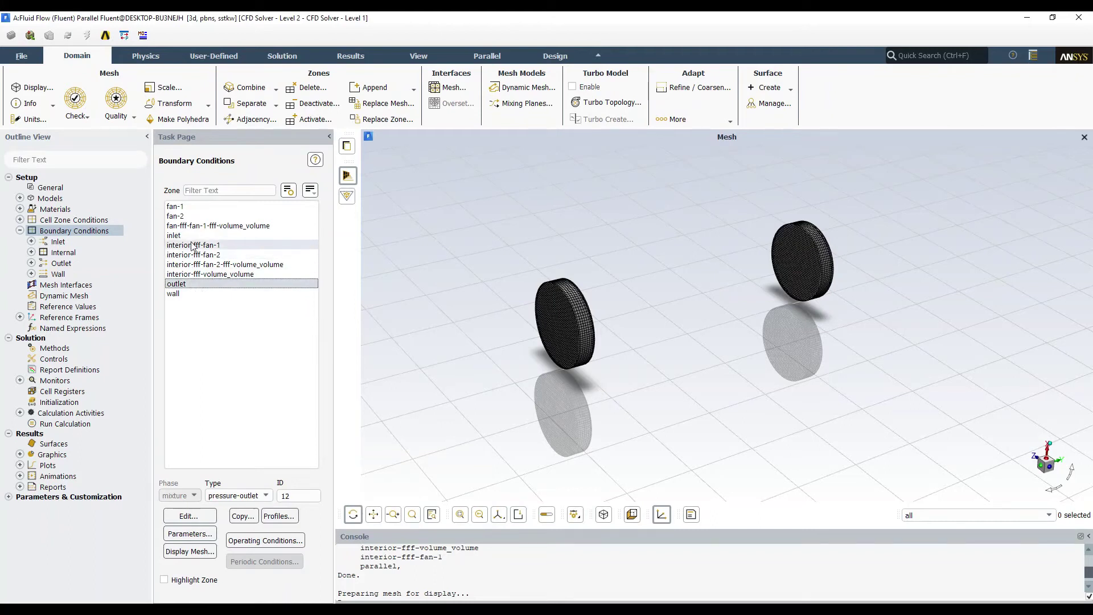
left_click(187, 283)
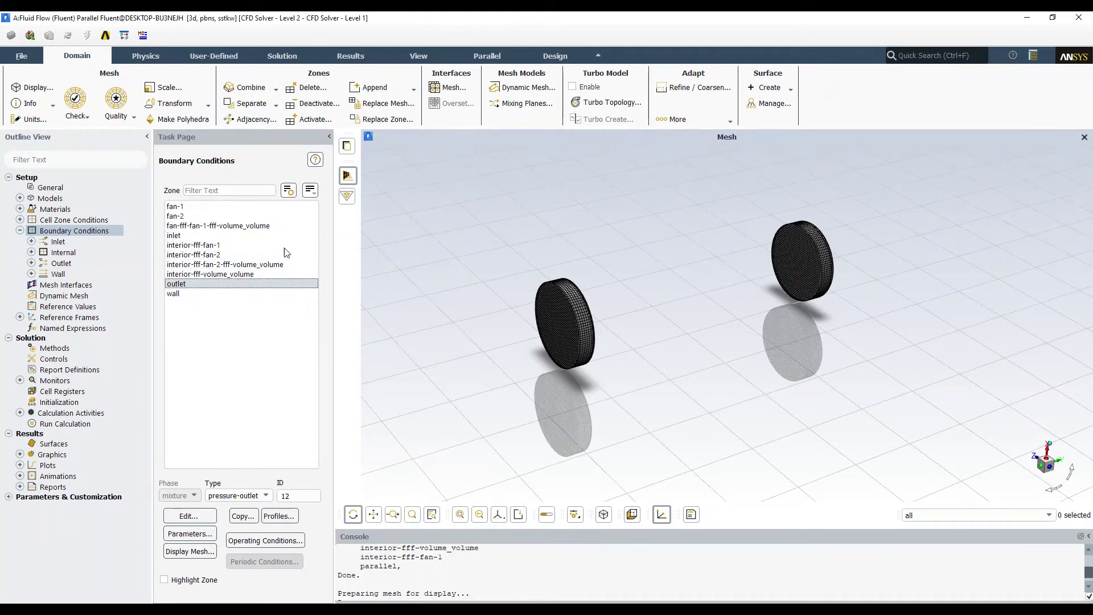
Review the wall zone's momentum settings and accept the default stationary wall with no slip.
left_click(188, 293)
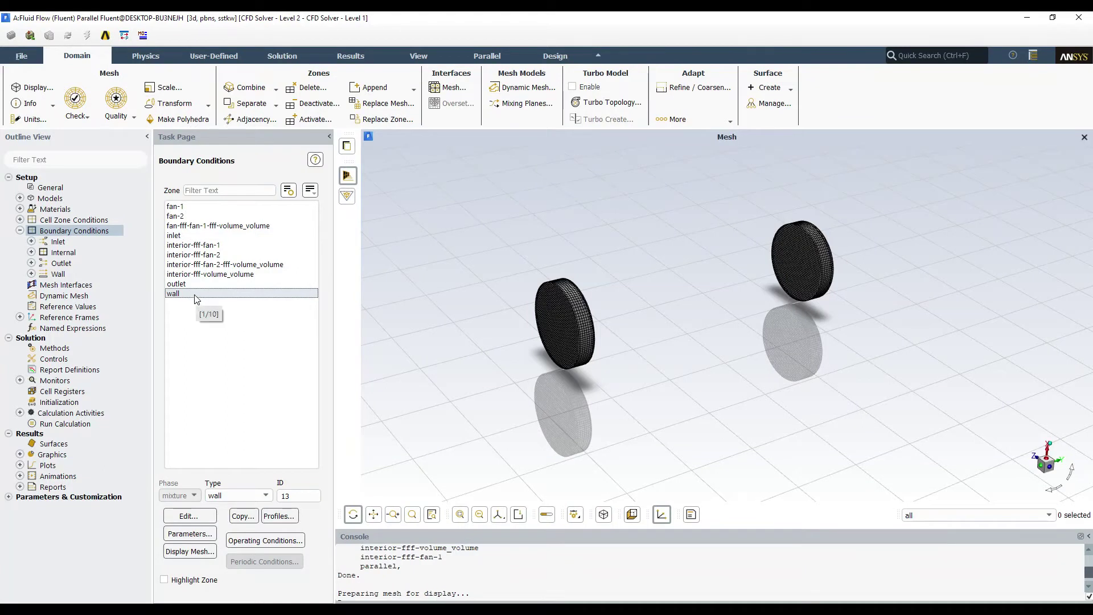
left_click(190, 515)
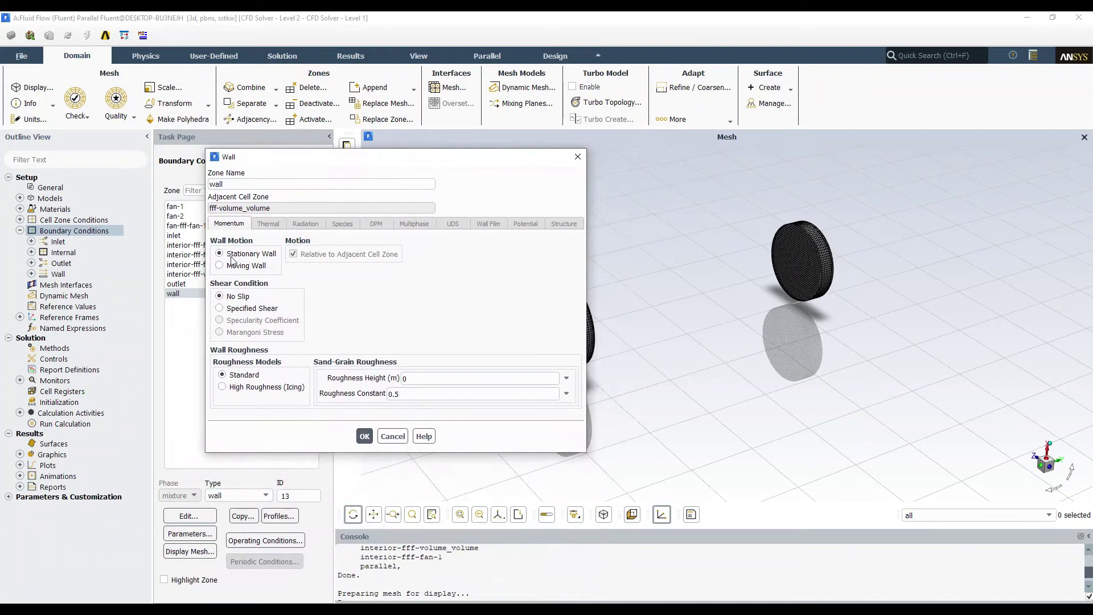
left_click(365, 436)
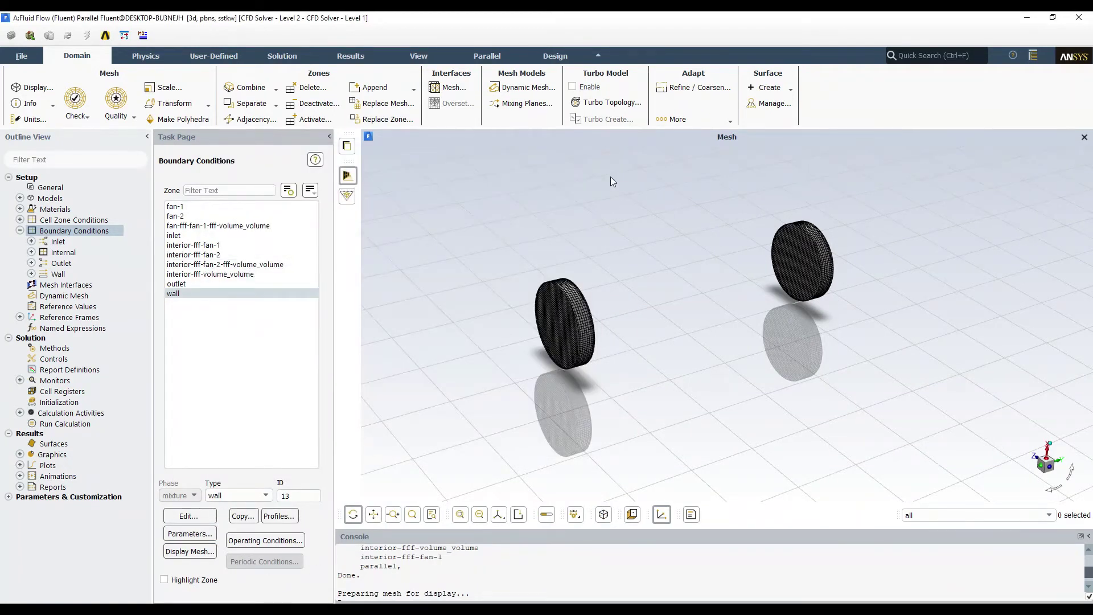
Examine the boundary types of fan-1, fan-2 and the interior zones in the zone list.
left_click(191, 216)
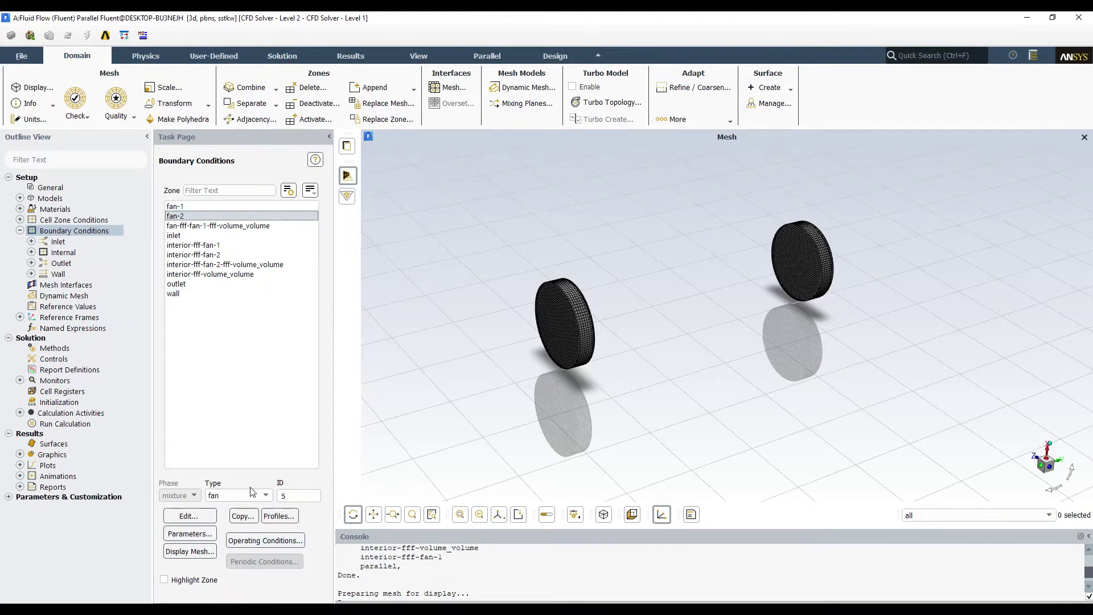
left_click(190, 207)
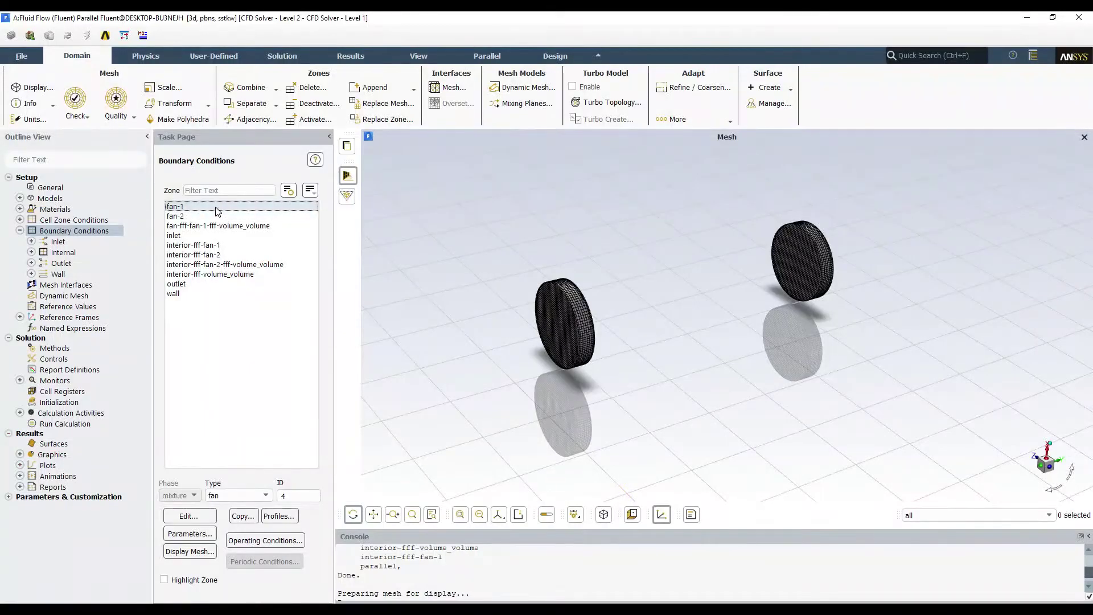
left_click(176, 216)
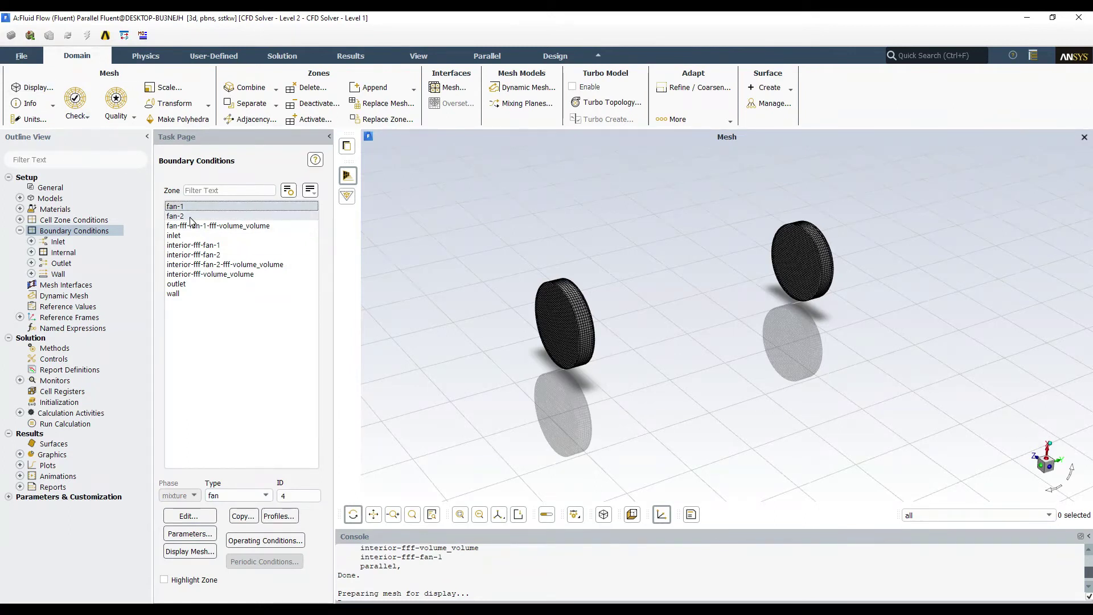
key("Down")
key("Down")
key("Down")
key("Down")
key("Down")
key("Down")
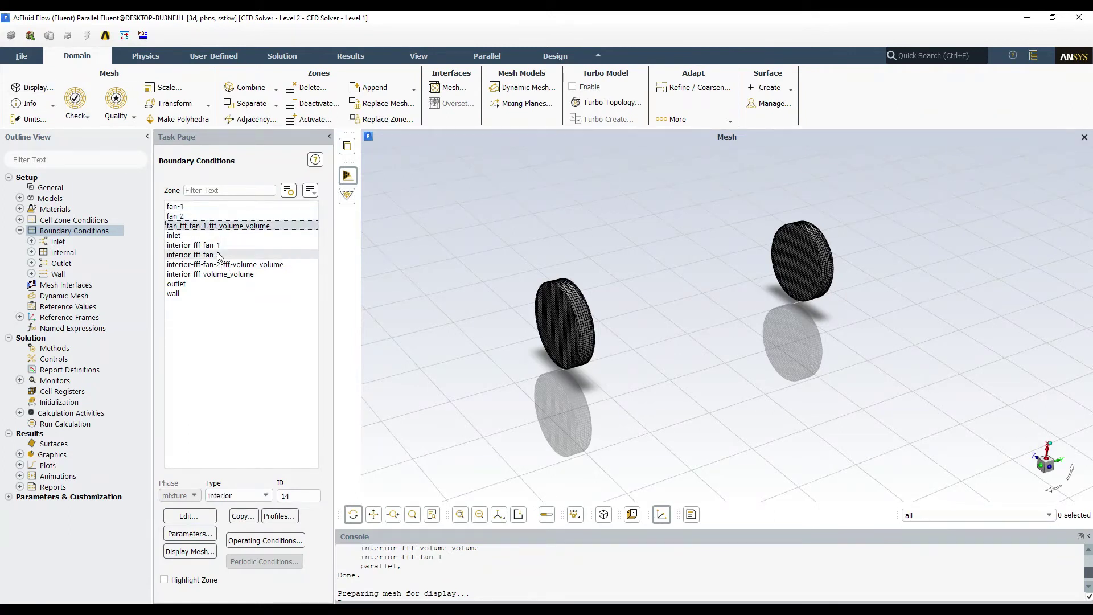
key("Home")
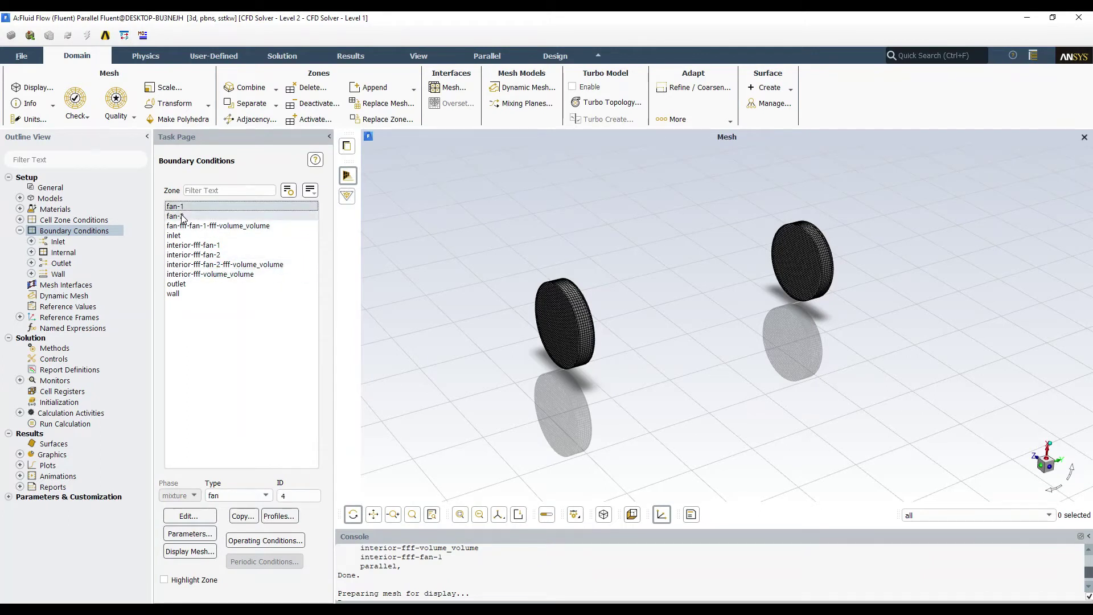
Open the fan-1 boundary settings and consult the Fan Setup slide in the PowerPoint presentation for the fan curve equation.
double_click(192, 205)
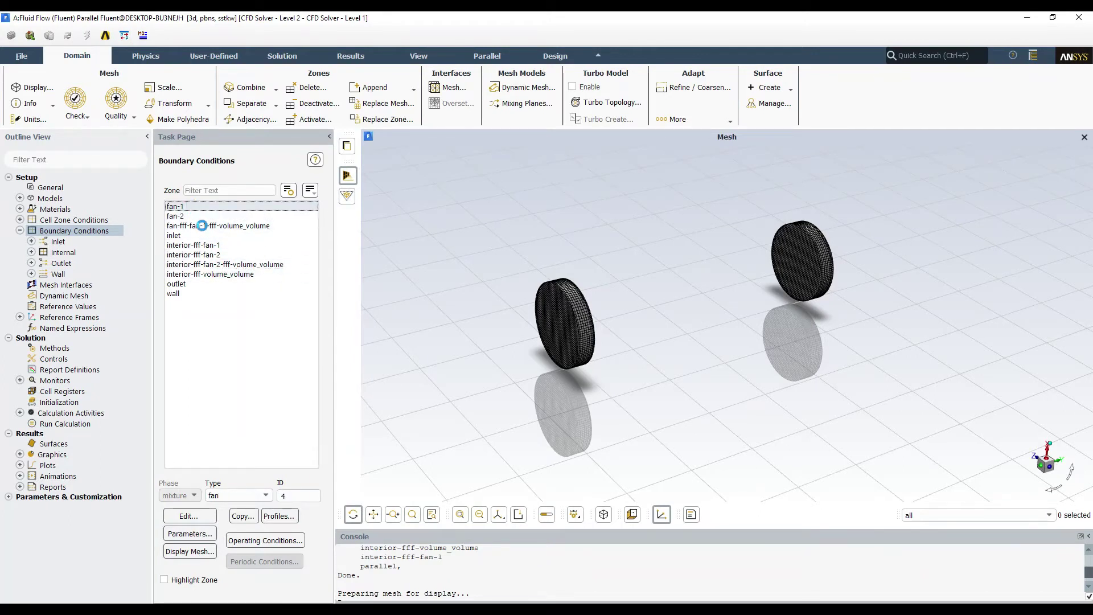
left_click_drag(222, 306, 166, 182)
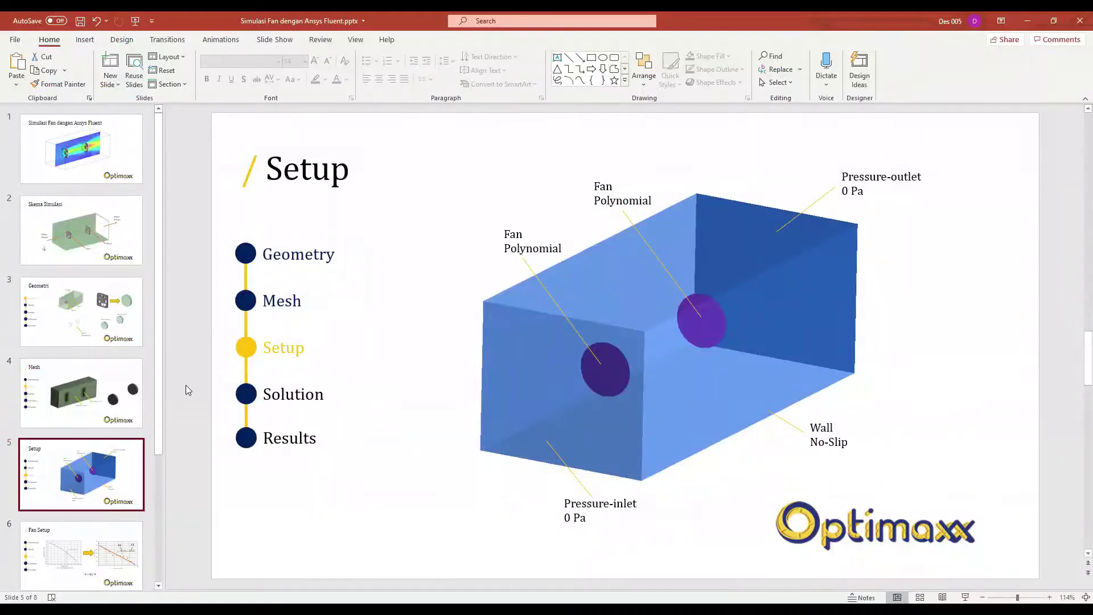
left_click(79, 555)
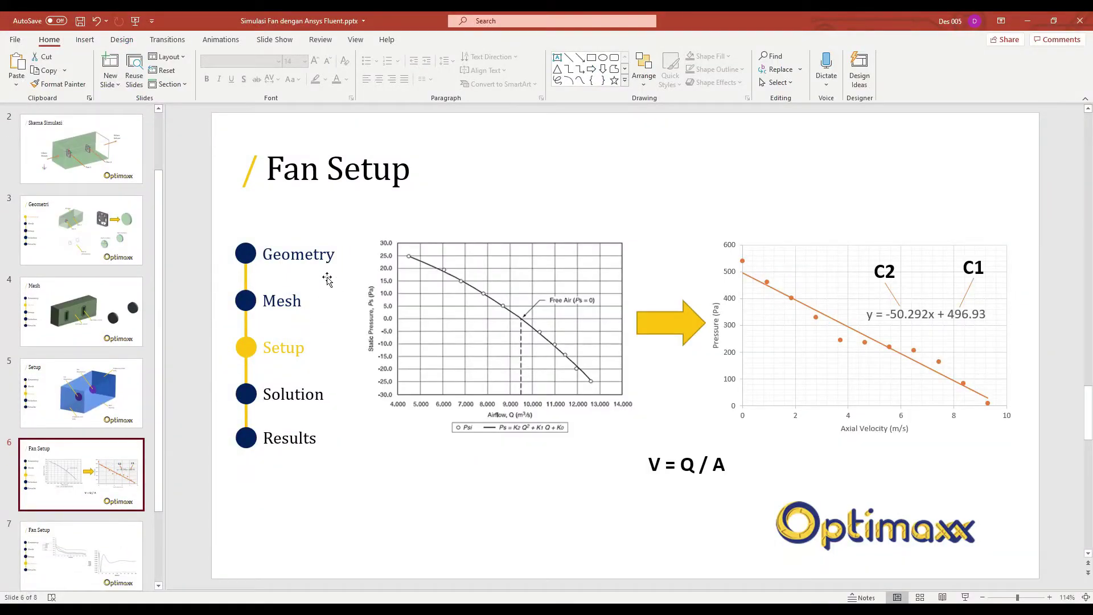
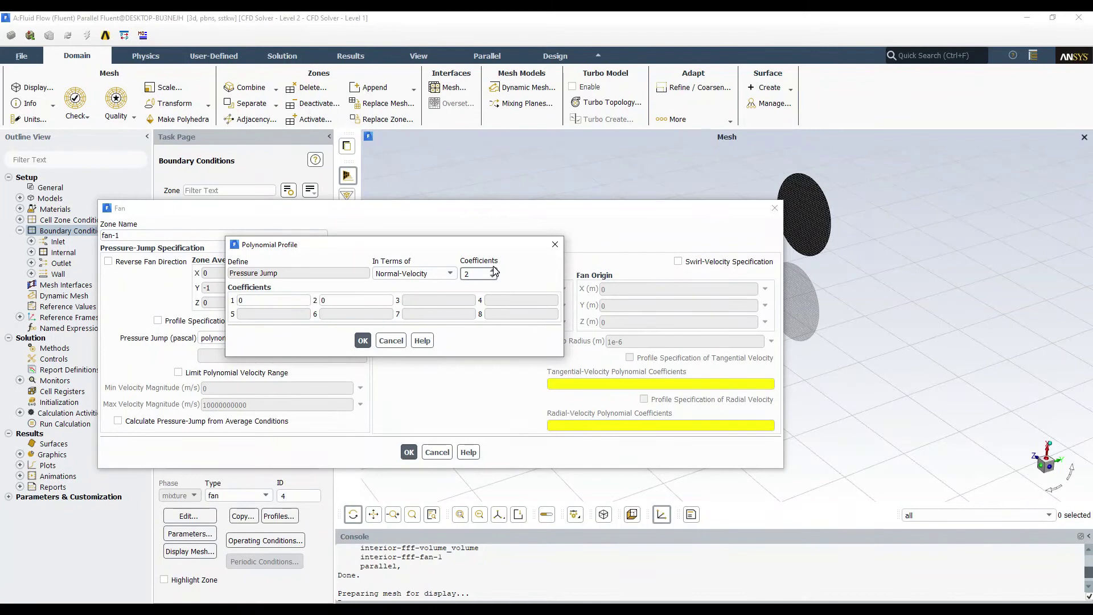
Use two coefficients in fan-1's pressure-jump polynomial and set the first to 496, taken from C1 on the PowerPoint Fan Setup slide.
left_click(494, 271)
double_click(250, 300)
mouse_move(154, 609)
left_click(154, 567)
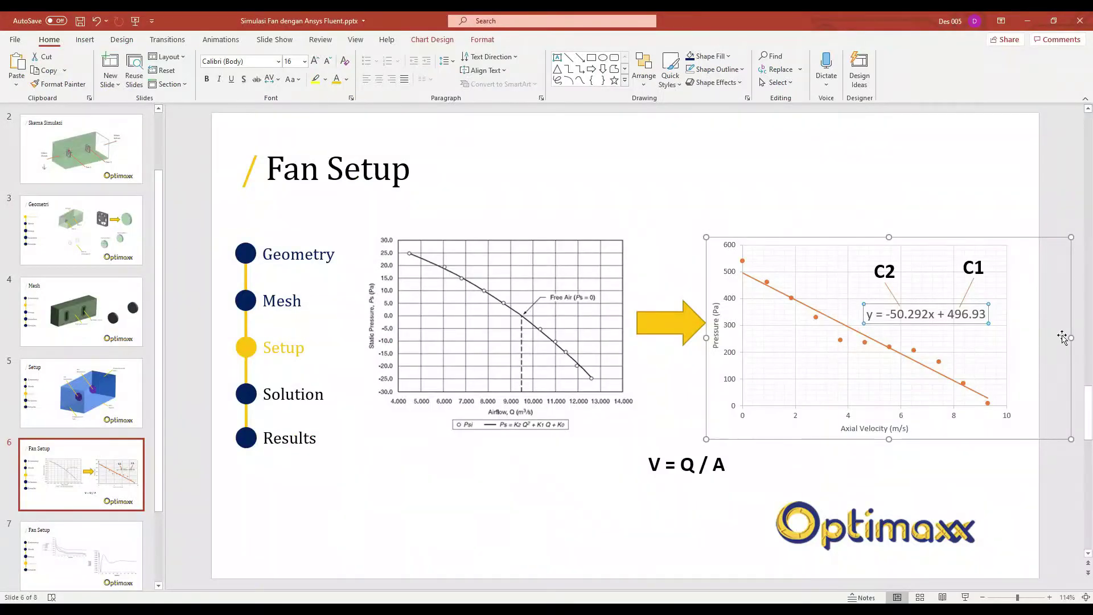
double_click(951, 315)
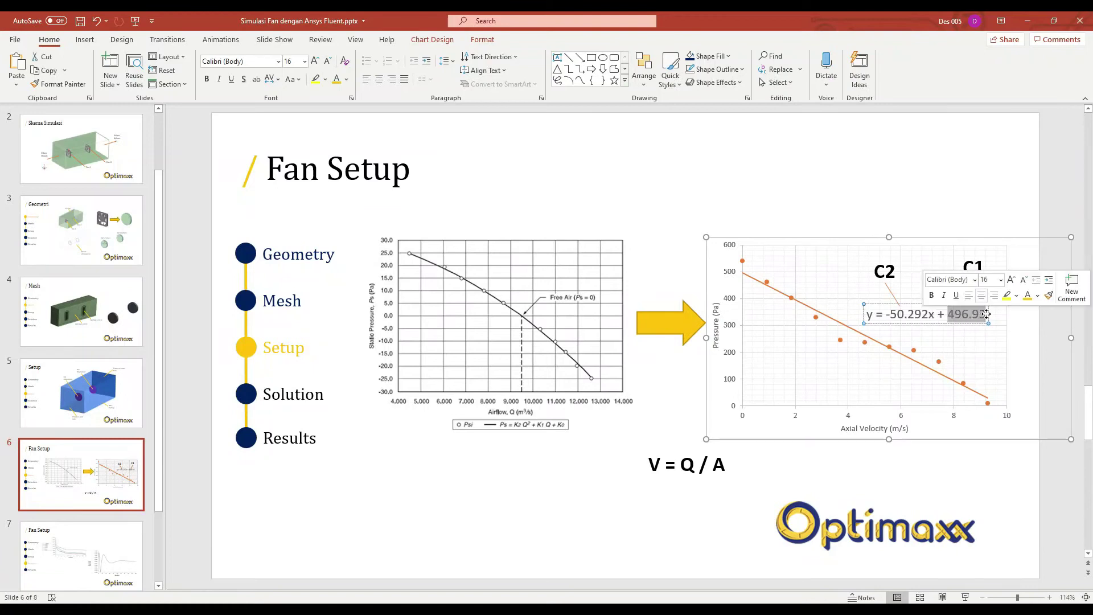
left_click(1027, 21)
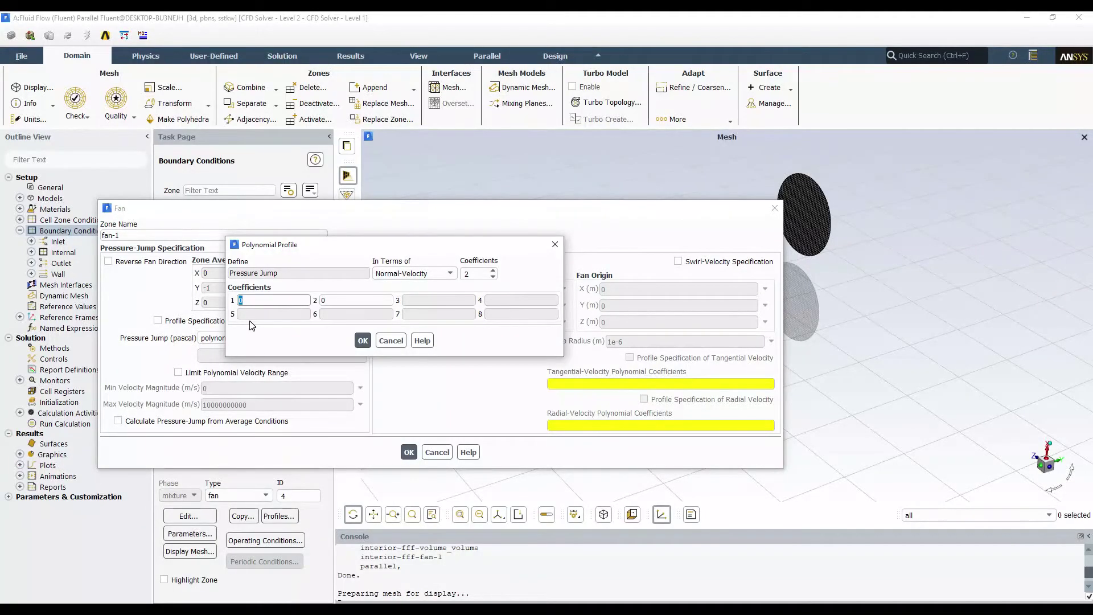
type("496")
Set the second polynomial coefficient to -50, taken from C2 on the PowerPoint slide, and accept the fan-1 pressure-jump profile.
key("alt+Tab")
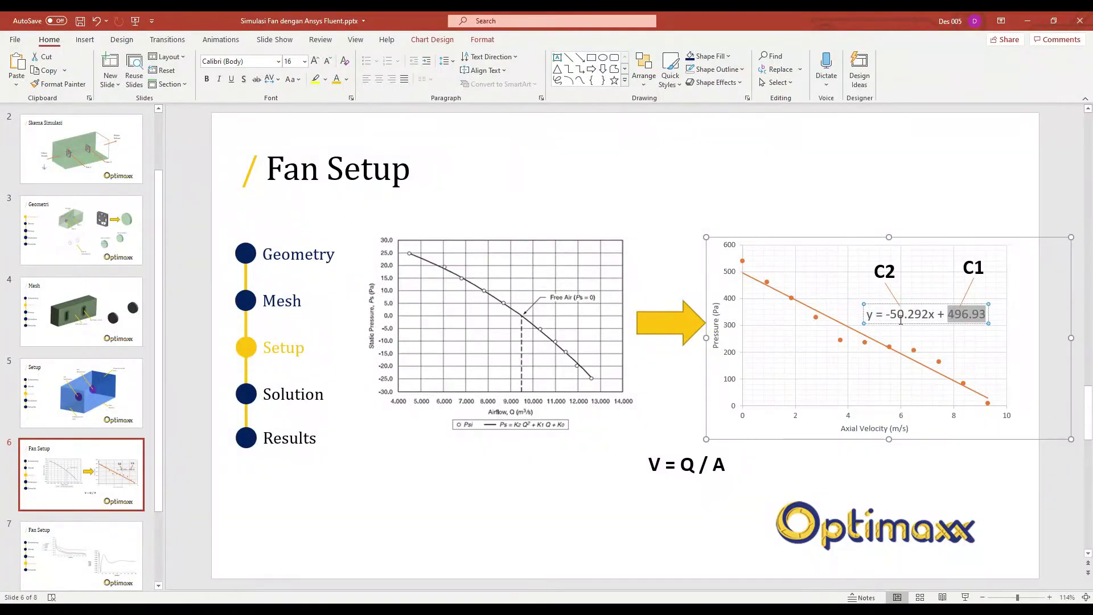
left_click_drag(934, 312, 888, 311)
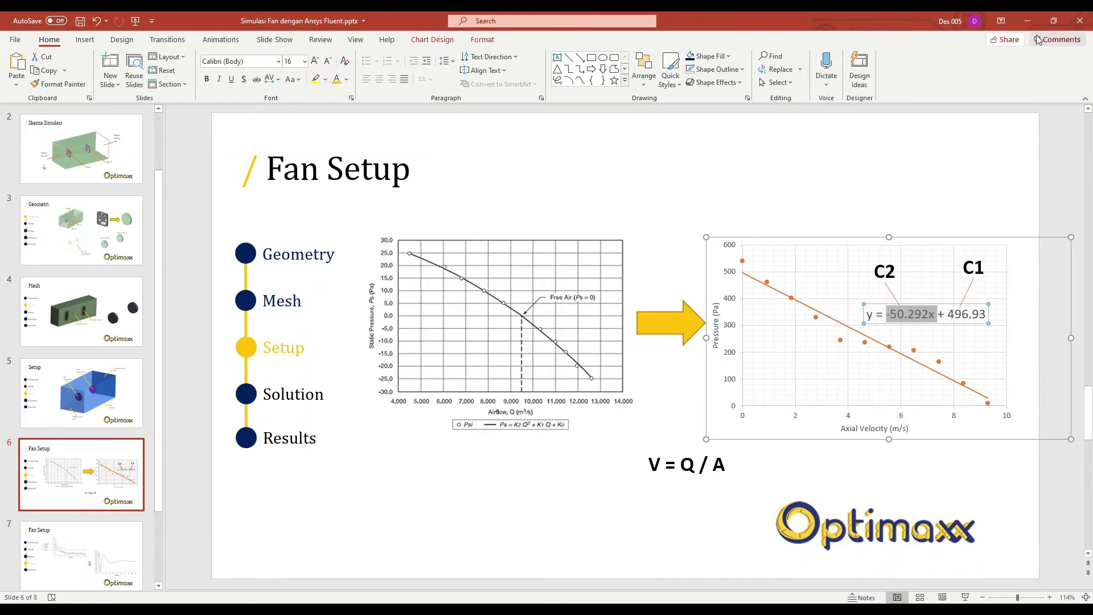
key("alt+Tab")
double_click(341, 300)
type("-")
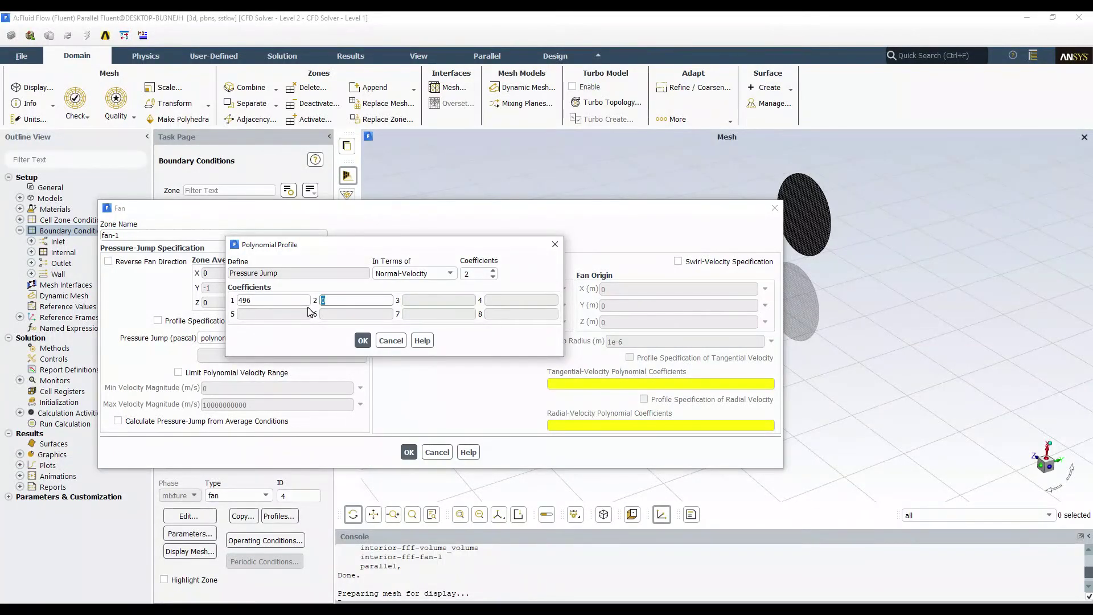
type("50")
double_click(329, 300)
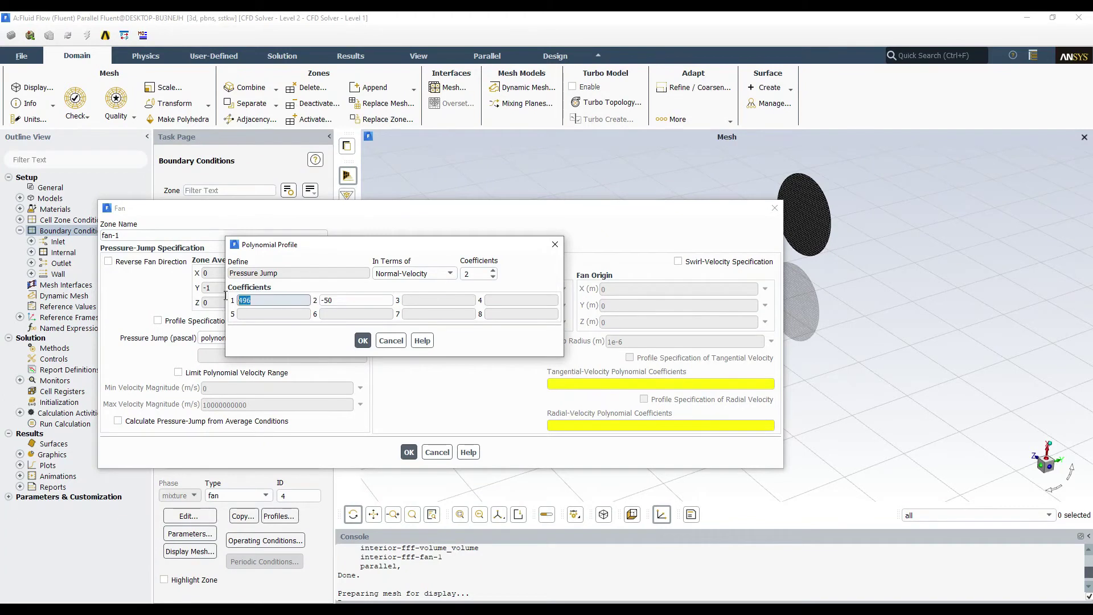
left_click(363, 341)
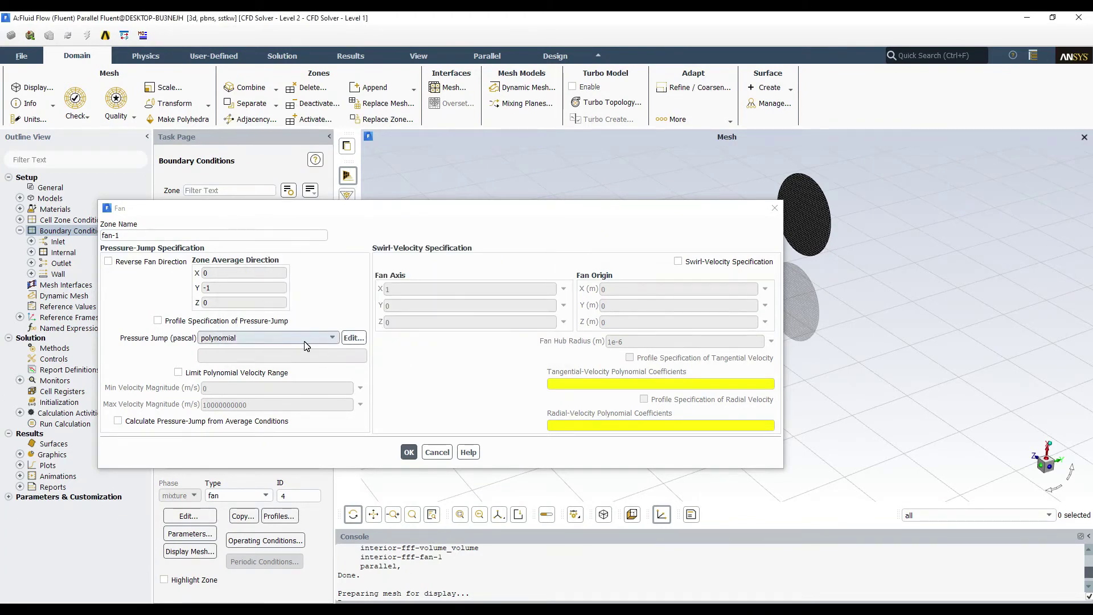
Add the wall surface to the mesh display together with fan-1 and fan-2, keeping the fan-1 settings open.
left_click_drag(528, 216, 487, 318)
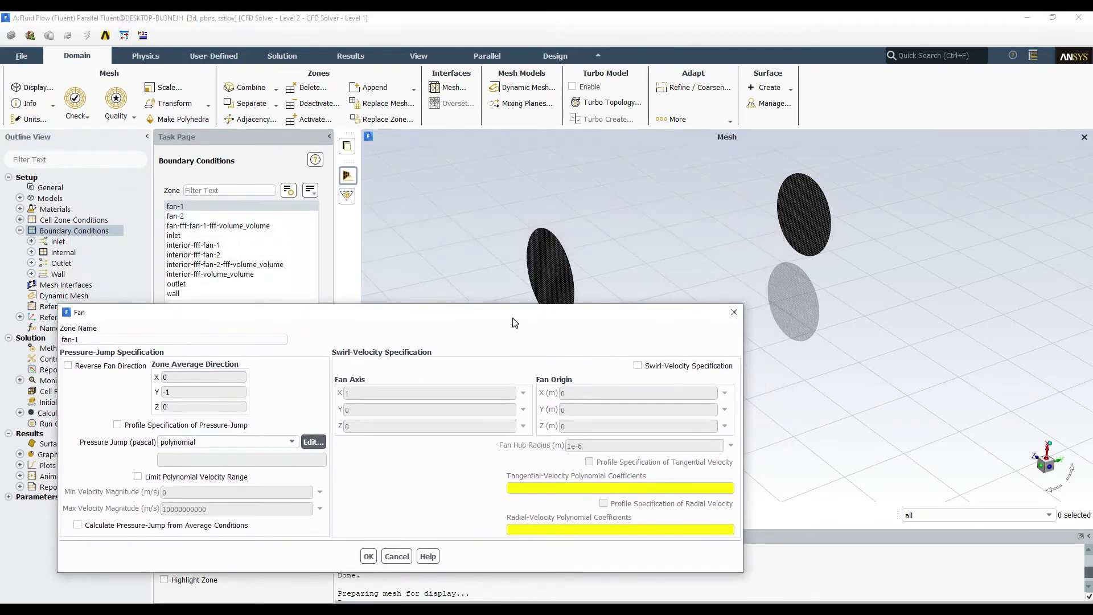
left_click_drag(599, 275, 399, 285)
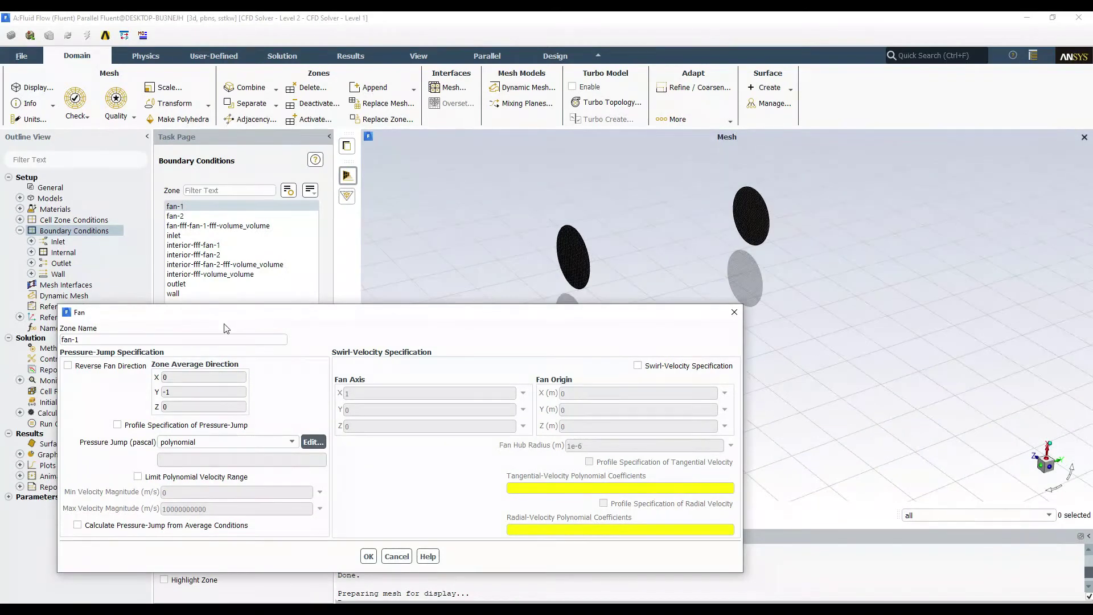
left_click_drag(250, 316, 274, 307)
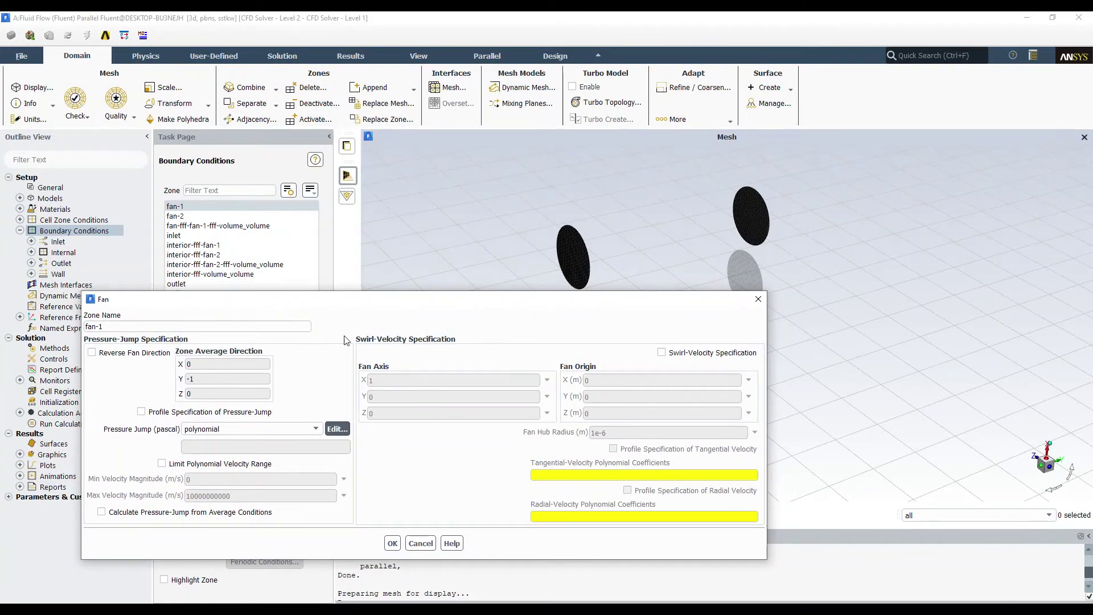
left_click_drag(575, 260, 806, 285)
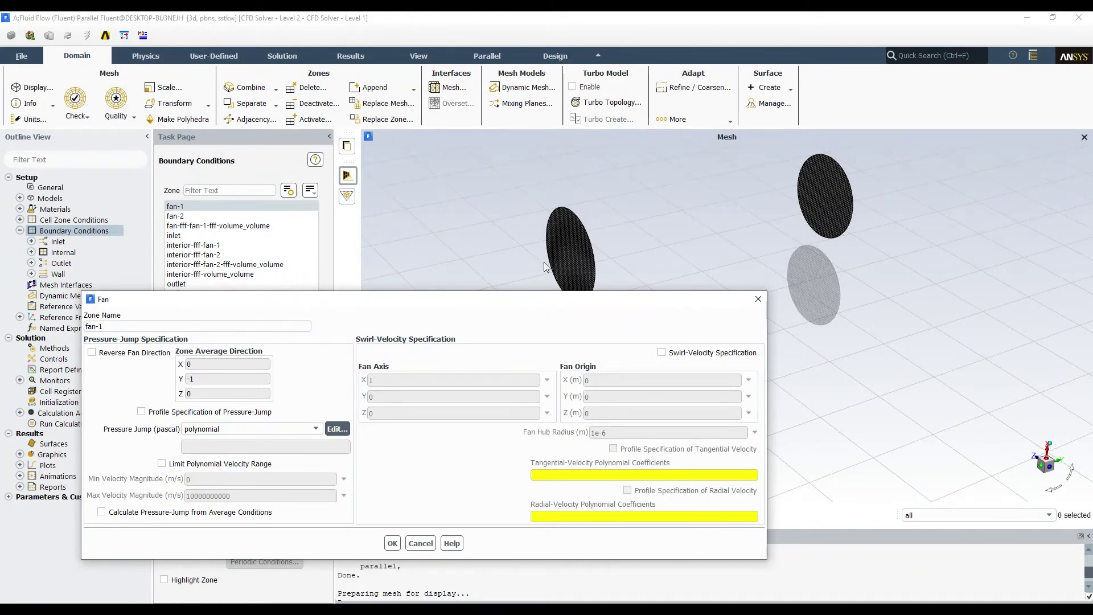
left_click(32, 87)
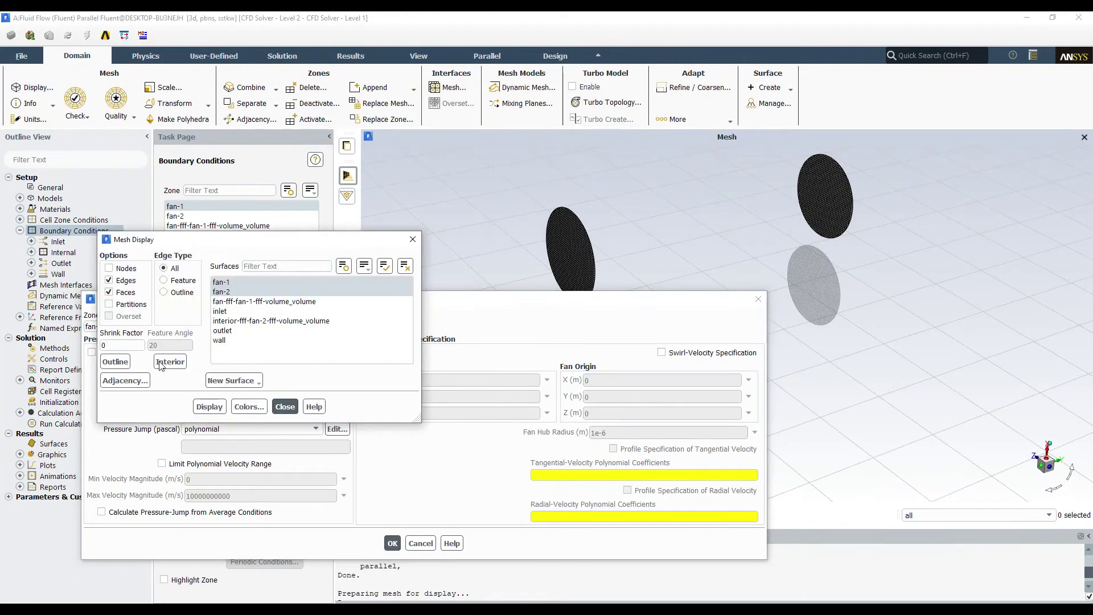
left_click(220, 340)
left_click(209, 407)
left_click_drag(622, 248, 735, 242)
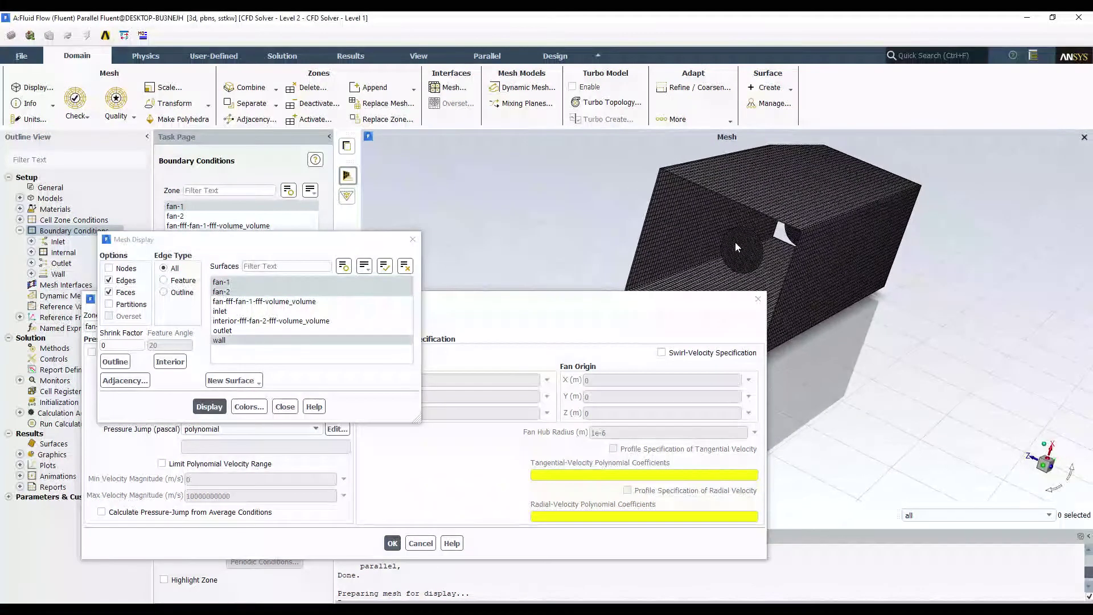
Identify which fan is fan-1 by hiding it from the mesh display and showing it again.
left_click(238, 282)
left_click(209, 407)
left_click(229, 282)
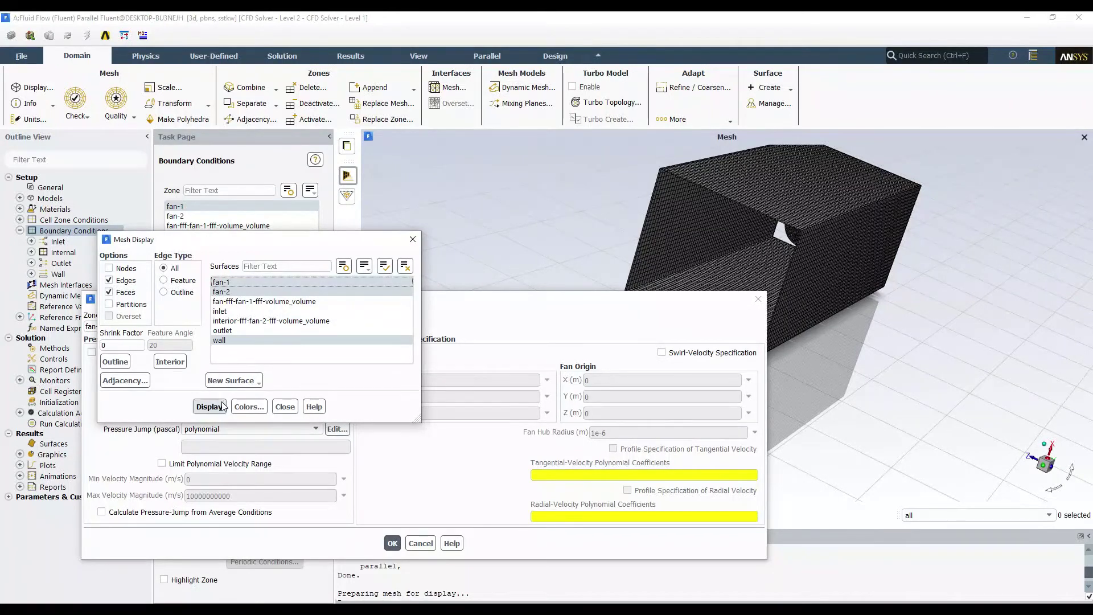
left_click(209, 407)
left_click(284, 406)
Compare fan-1's zone average direction with the duct geometry and enable Reverse Fan Direction for fan-1.
left_click_drag(807, 261, 899, 216)
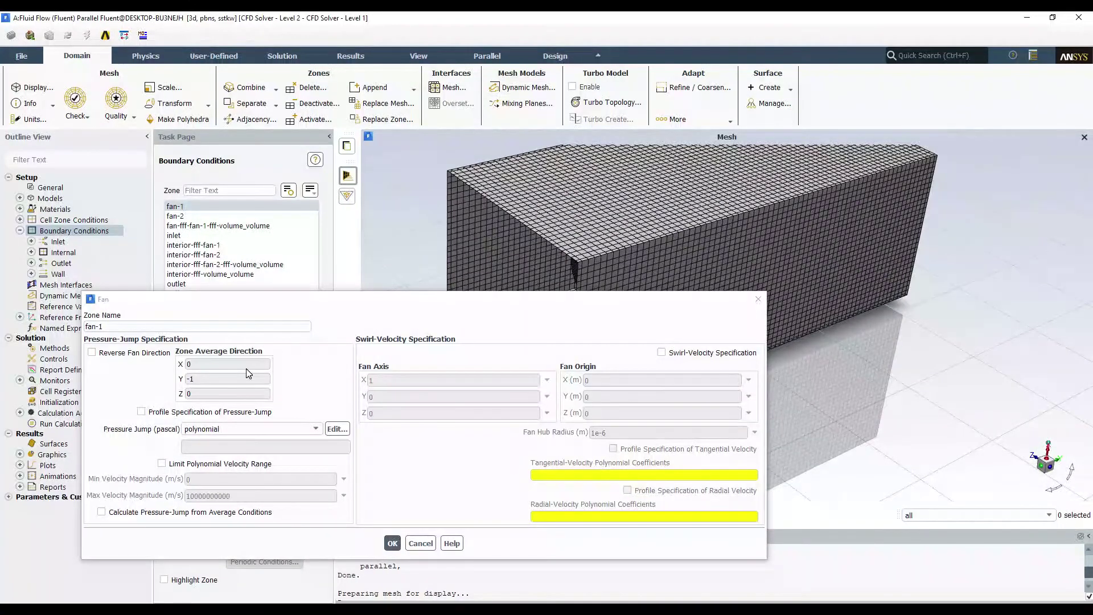
left_click_drag(579, 219, 563, 229)
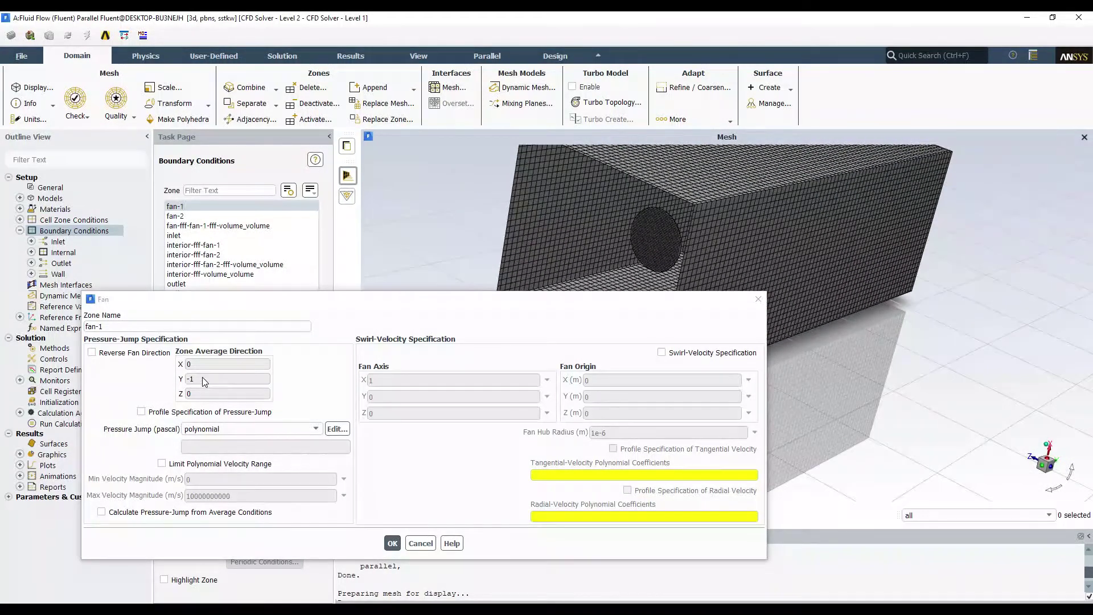
left_click(136, 352)
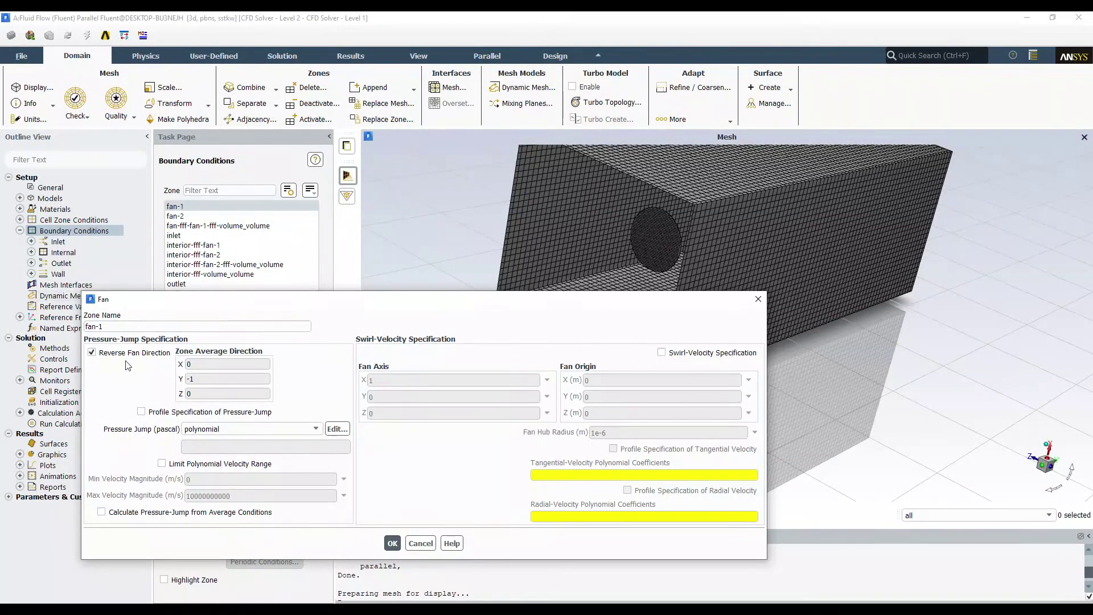
left_click_drag(541, 250, 694, 222)
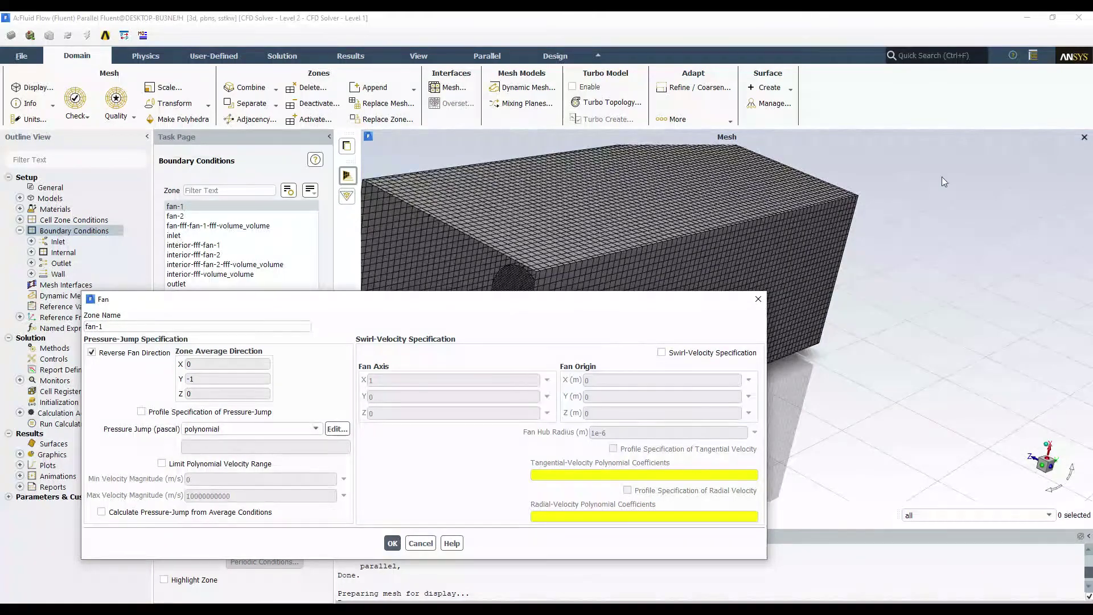
Accept the fan-1 settings and set fan-2's polynomial pressure-jump profile to two coefficients.
left_click_drag(3, 185, 626, 278)
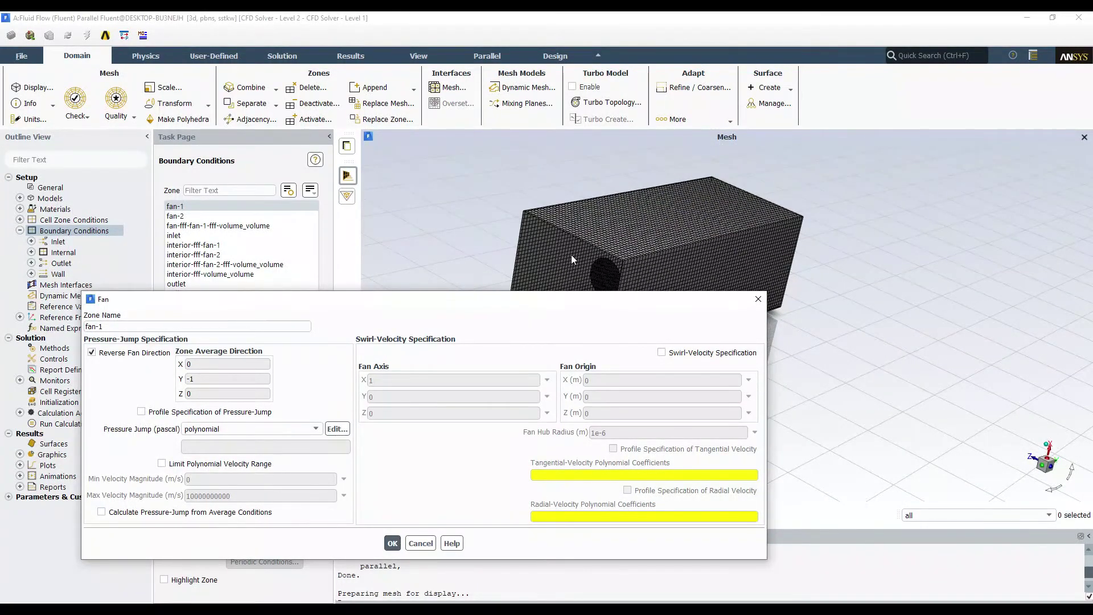
left_click(392, 543)
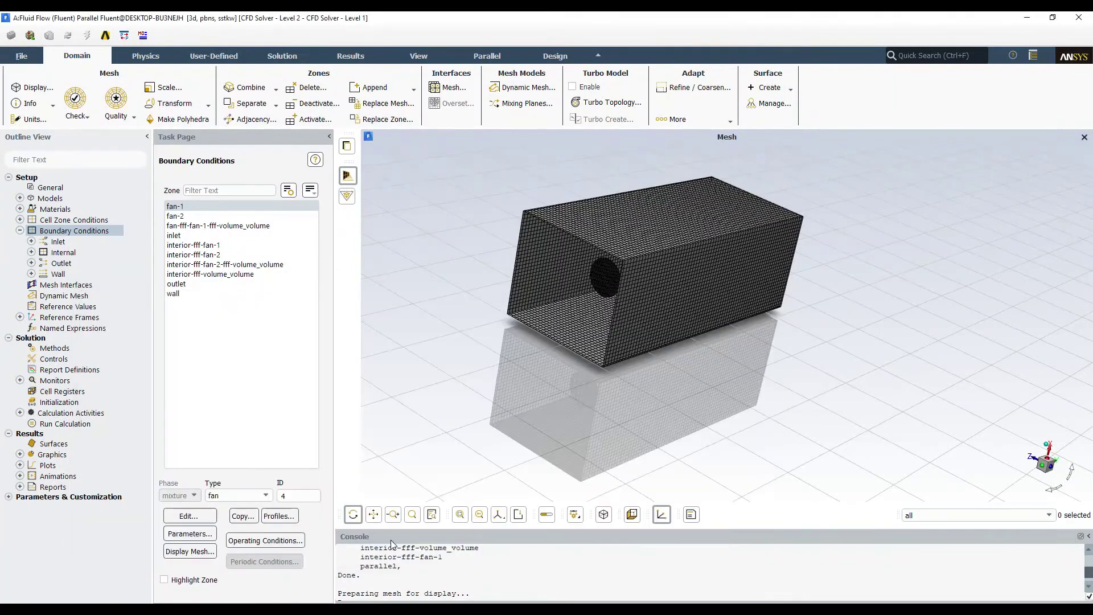
left_click(211, 216)
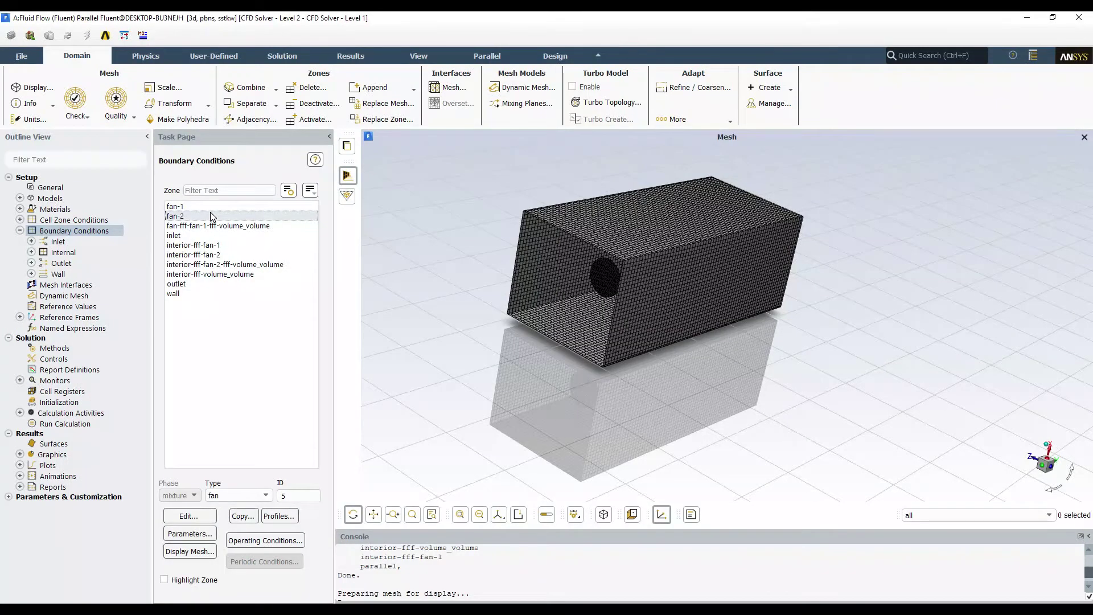
double_click(212, 216)
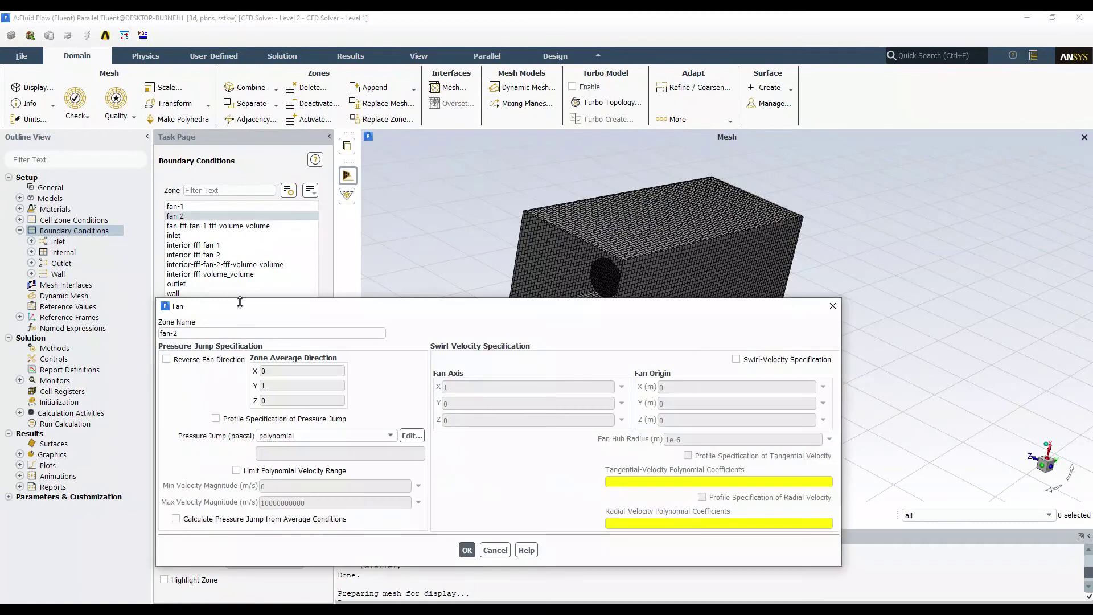
left_click_drag(359, 306, 249, 274)
left_click(301, 403)
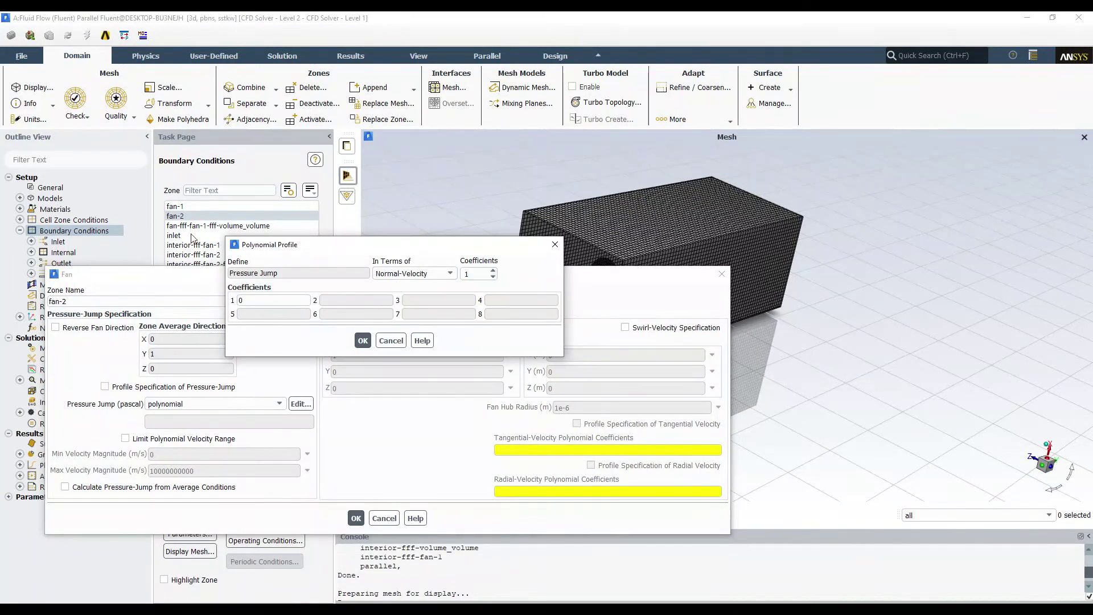
left_click(486, 275)
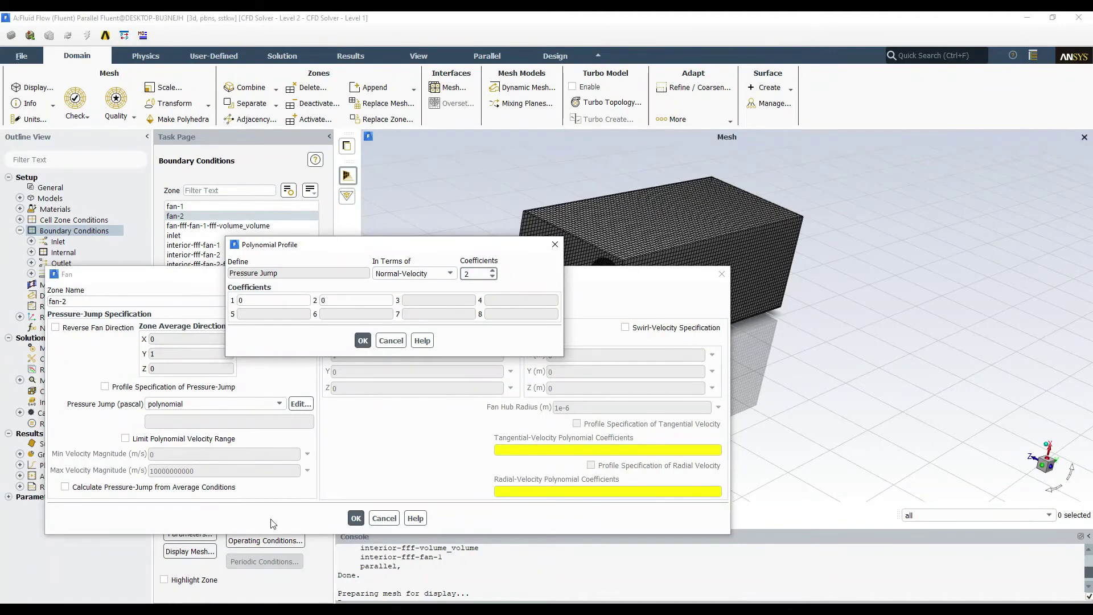
Consult the trendline equation in PowerPoint, set fan-2's pressure-jump coefficients to 496 and -50, and accept the profile.
key("alt+Tab")
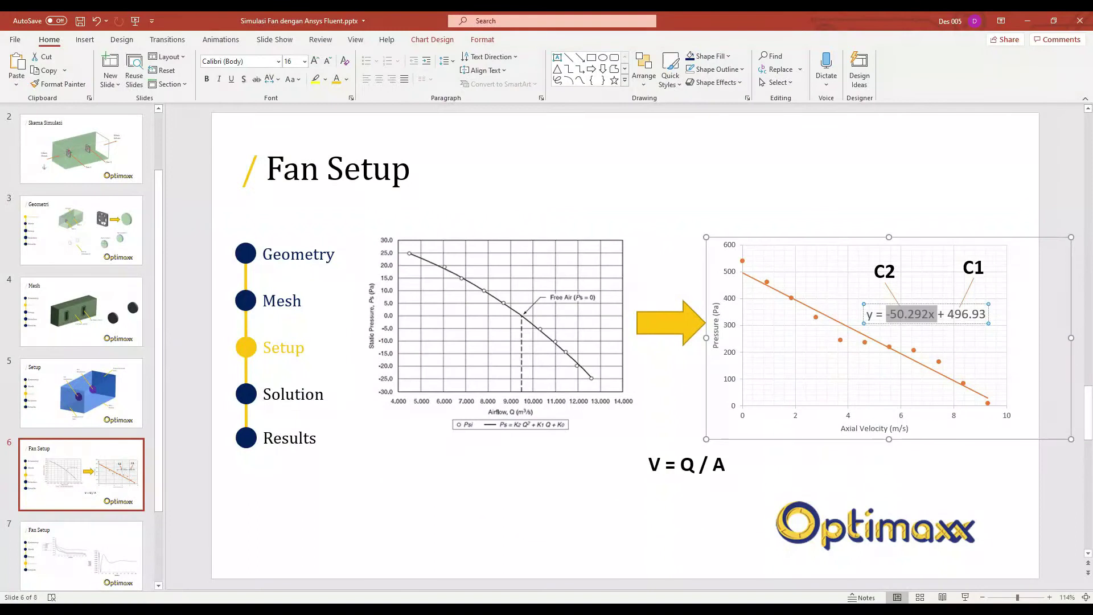
left_click(964, 315)
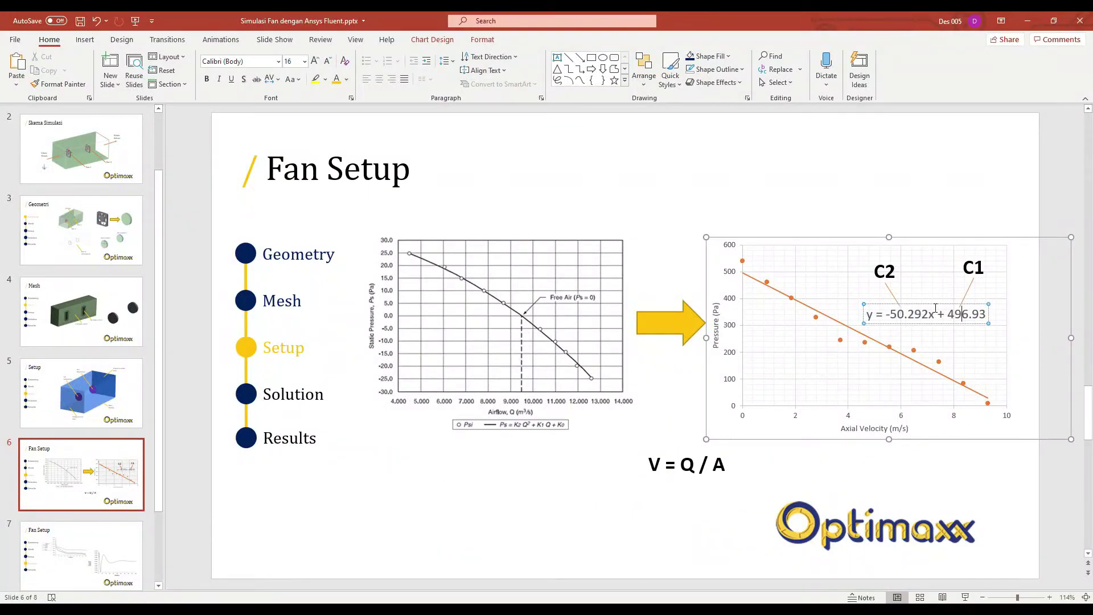
key("alt+Tab")
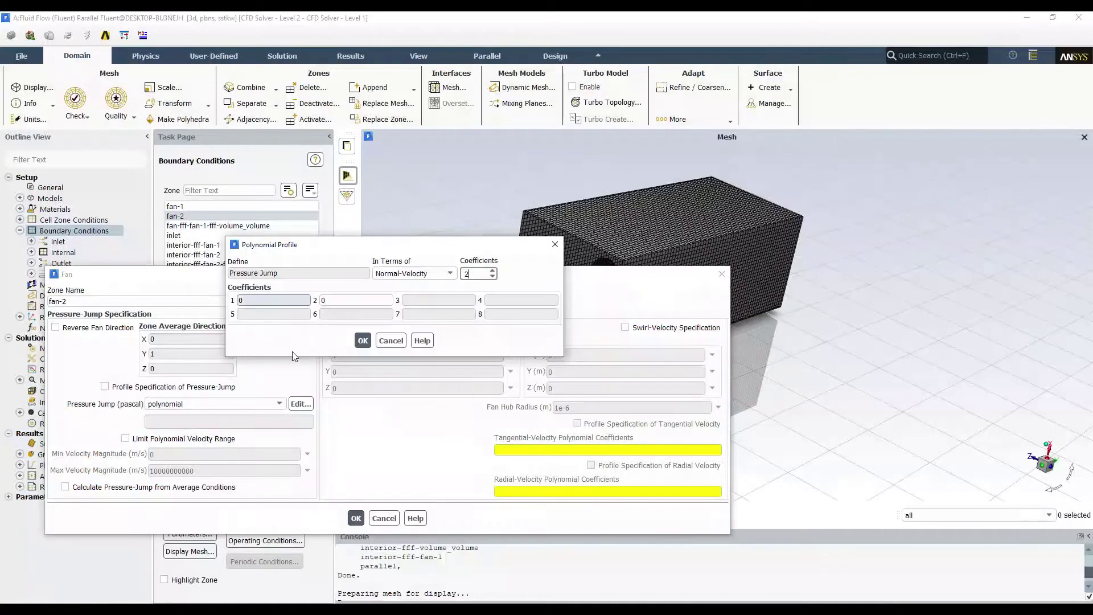
type("496")
key("Tab")
type("-50")
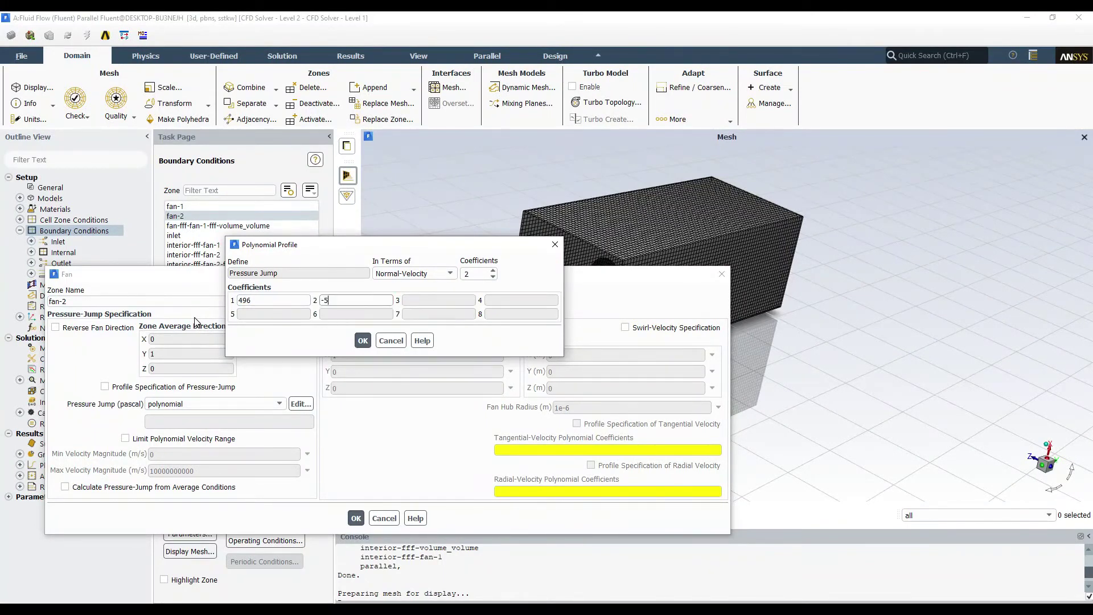
left_click(362, 340)
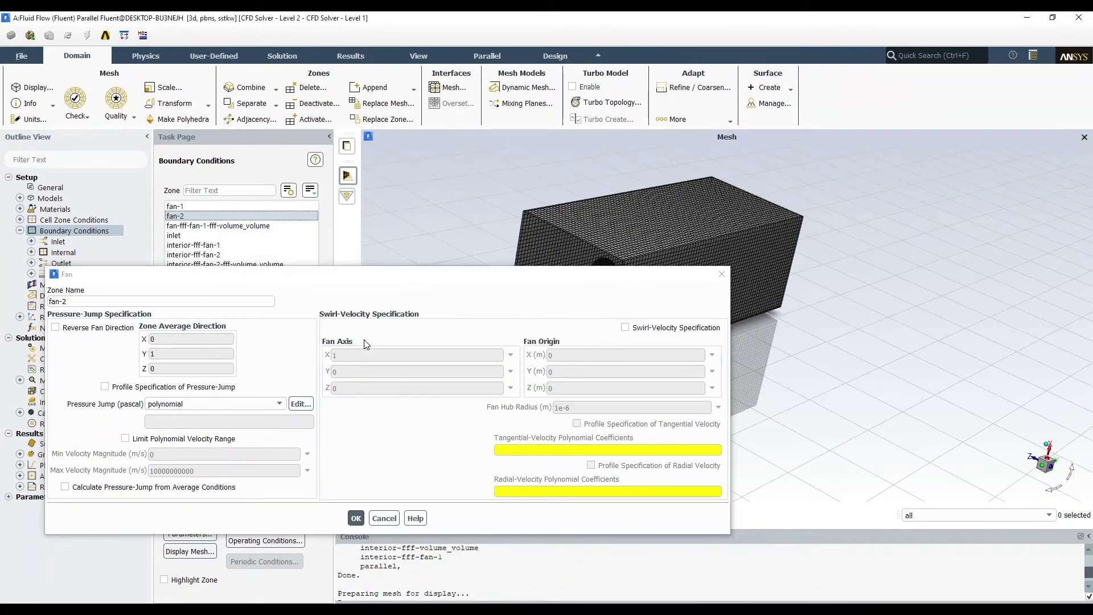
Compare fan-2's zone average direction with the duct geometry and accept the fan-2 settings without reversing its direction.
left_click_drag(204, 276, 414, 312)
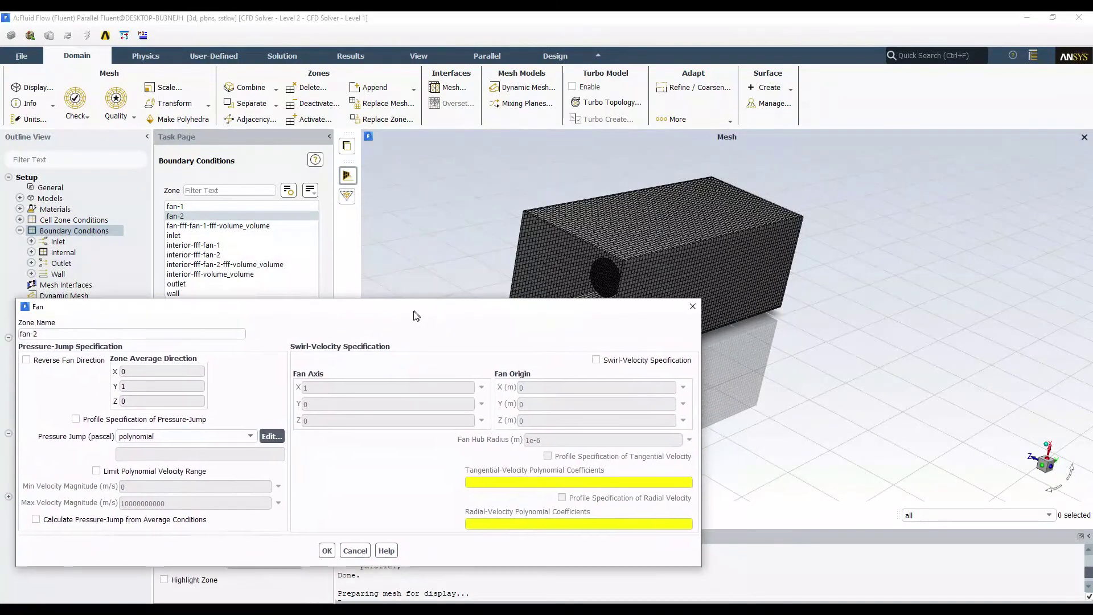
scroll(613, 262, "down", 2)
scroll(614, 262, "up", 2)
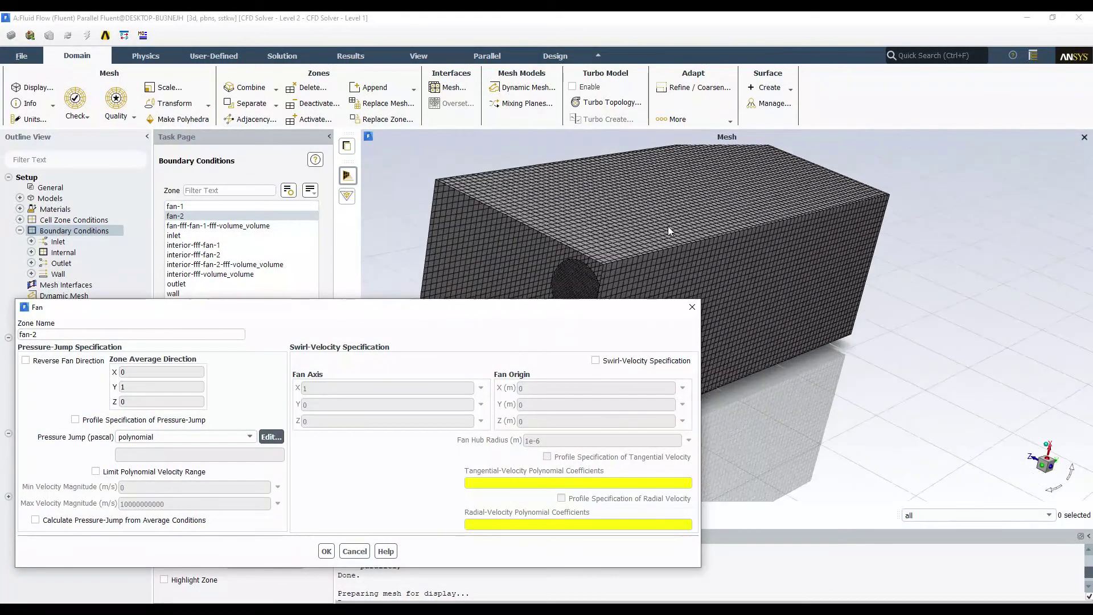
left_click_drag(733, 191, 254, 441)
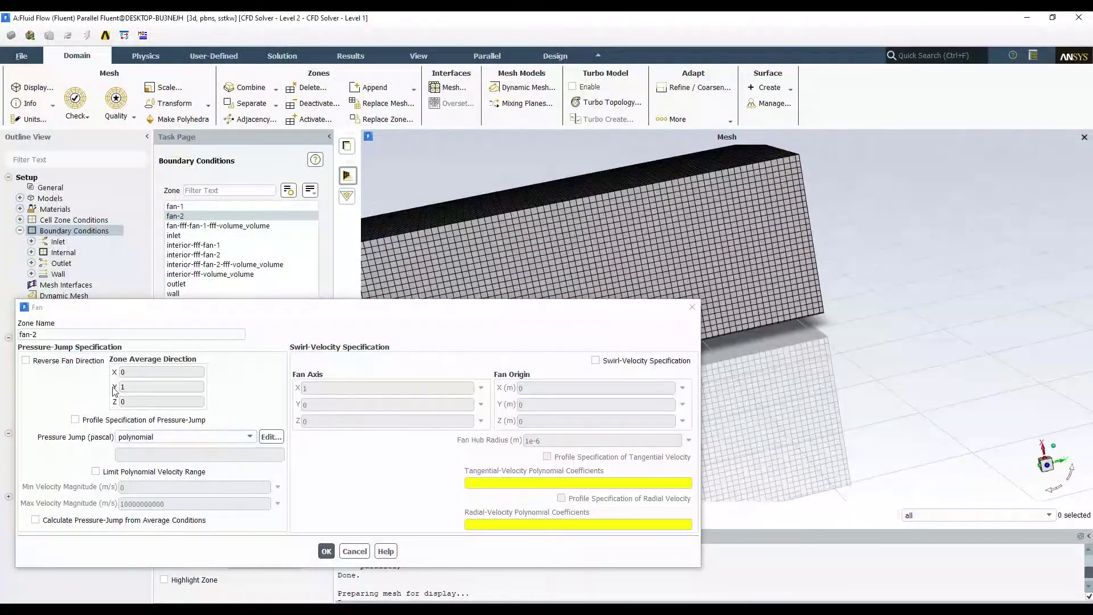
left_click_drag(854, 291, 512, 228)
left_click_drag(790, 317, 363, 322)
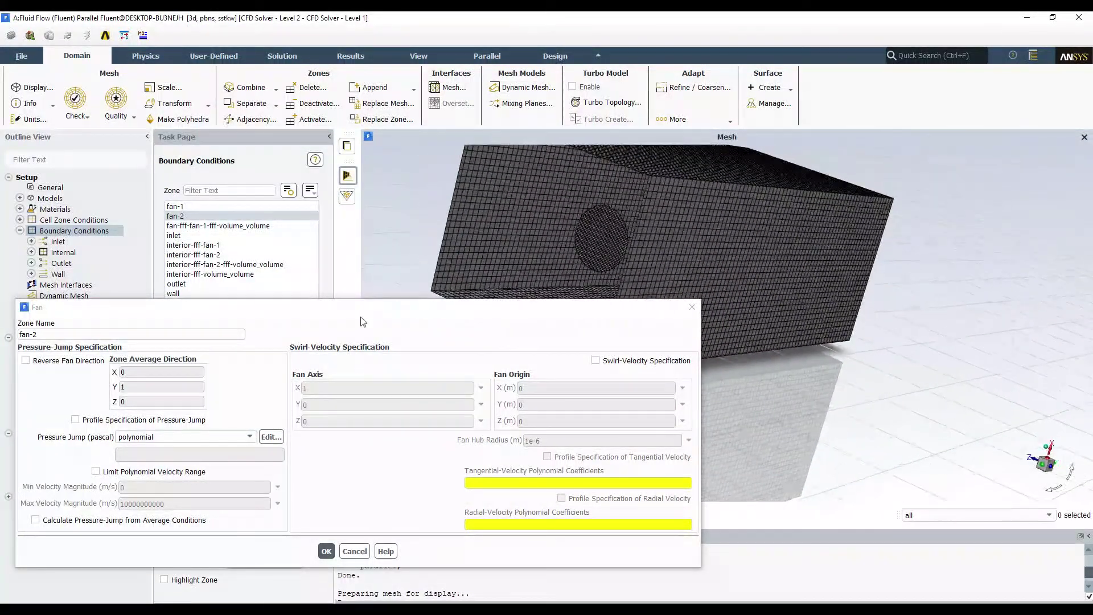
left_click_drag(880, 244, 940, 262)
left_click(326, 551)
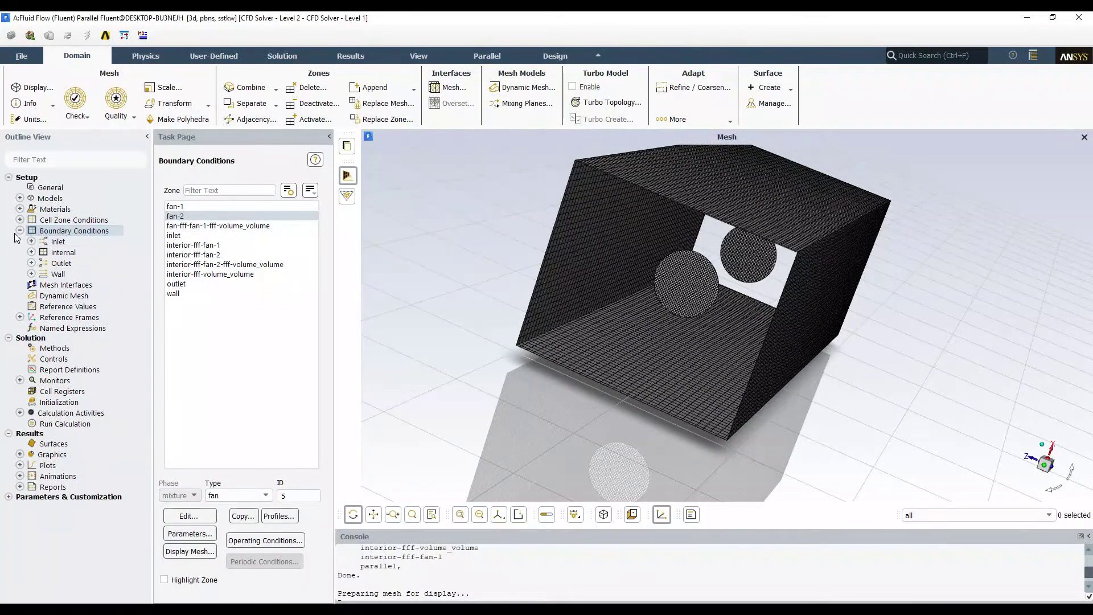
Start a new flux report definition for mass flow rate.
double_click(54, 232)
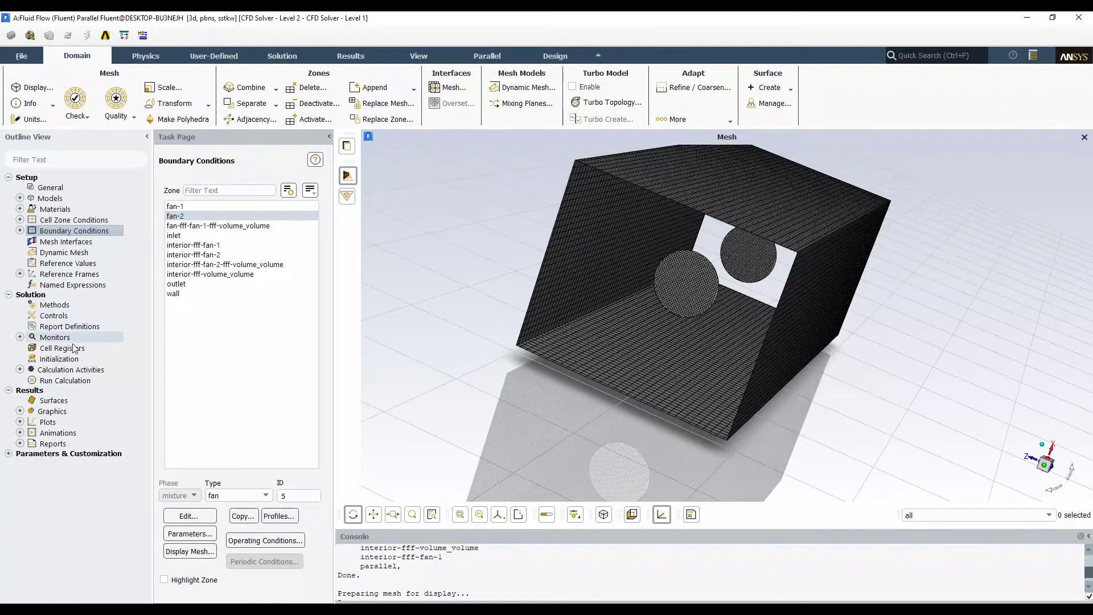
left_click(20, 338)
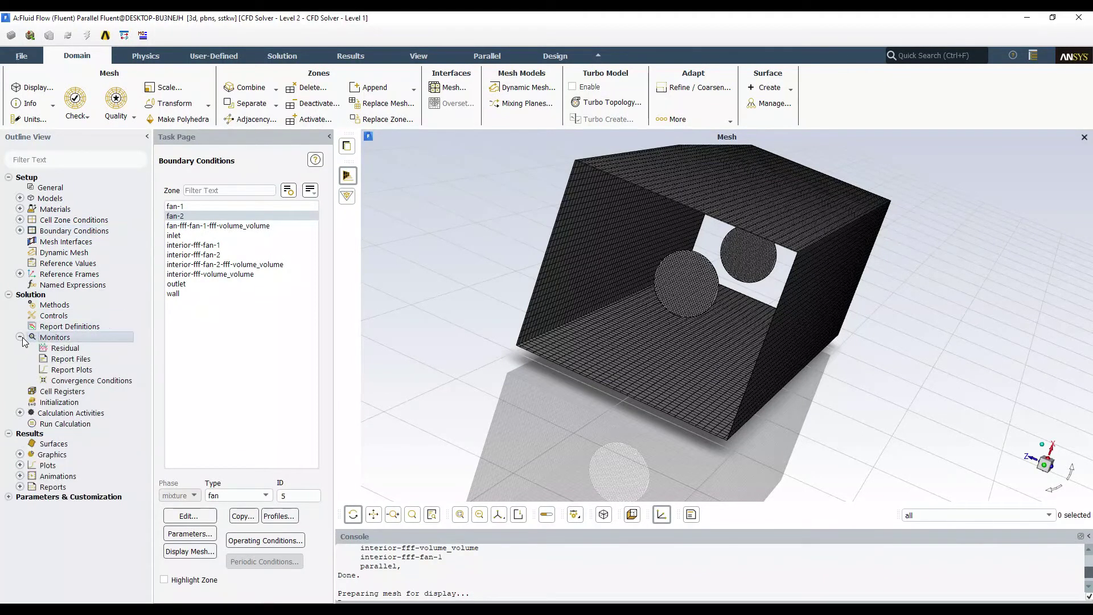
right_click(87, 327)
left_click(57, 326)
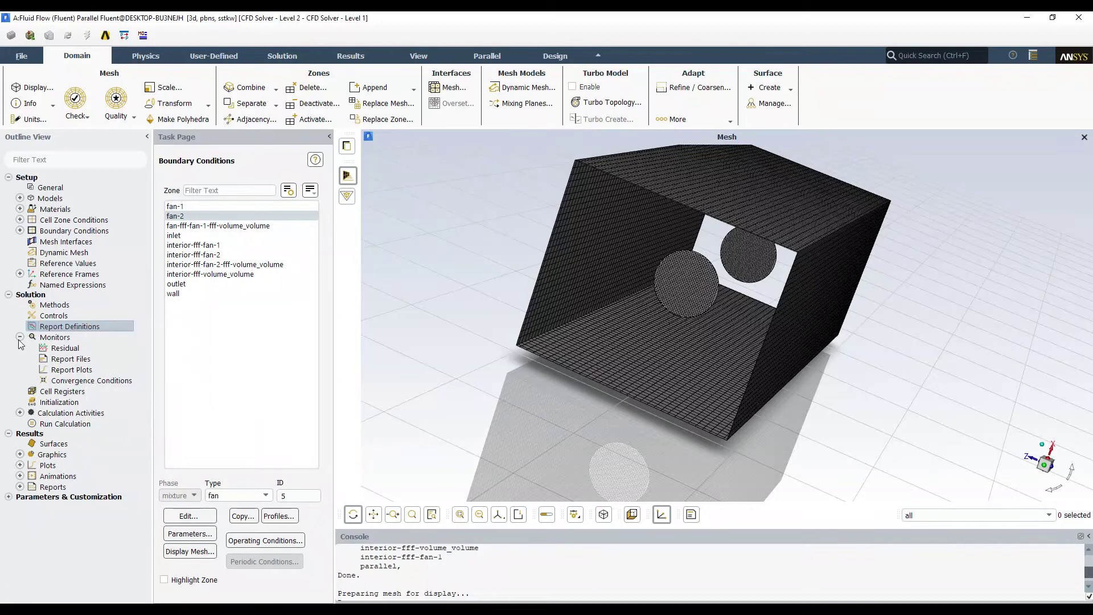
right_click(58, 327)
mouse_move(114, 400)
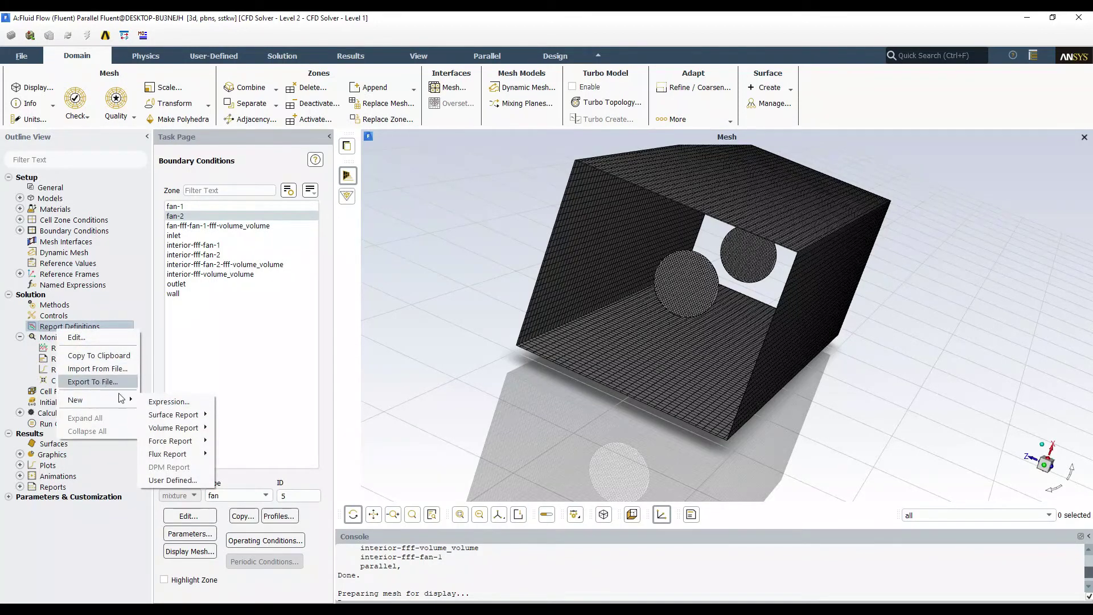
mouse_move(193, 420)
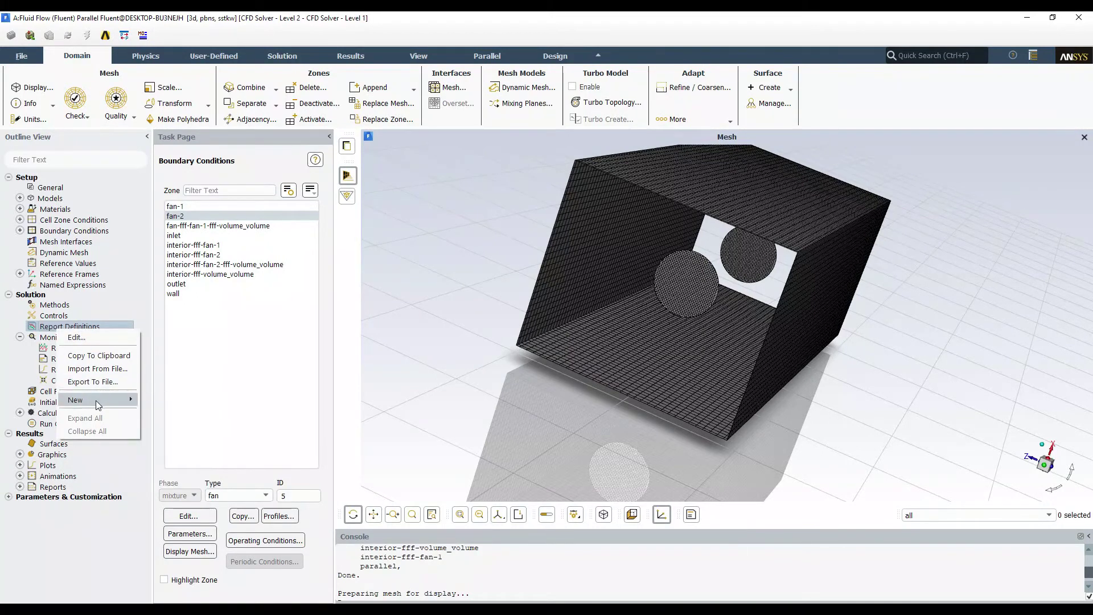
mouse_move(181, 454)
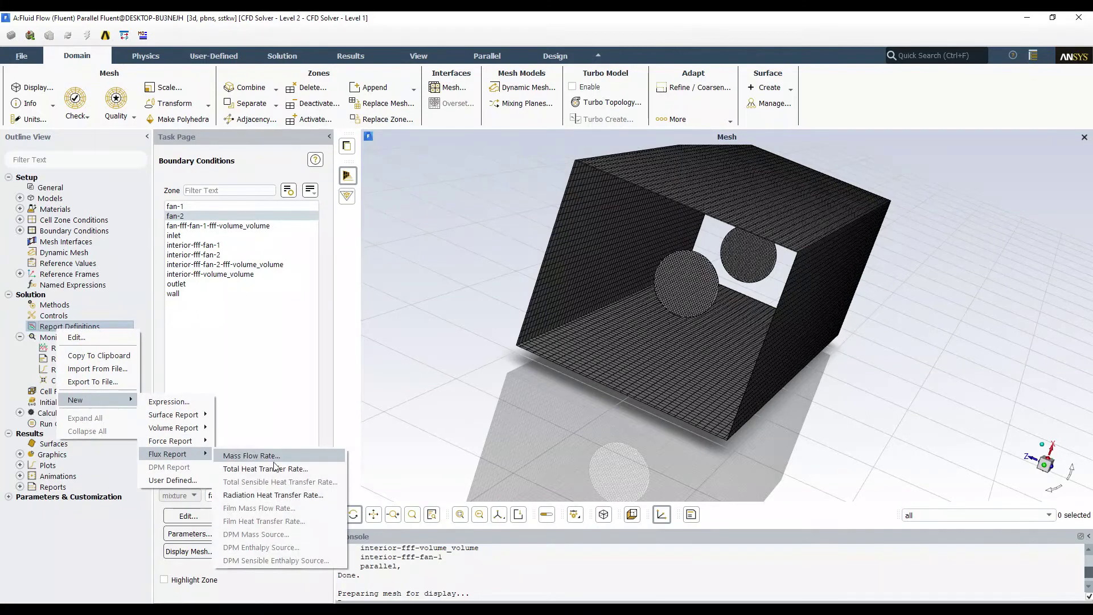
left_click(251, 455)
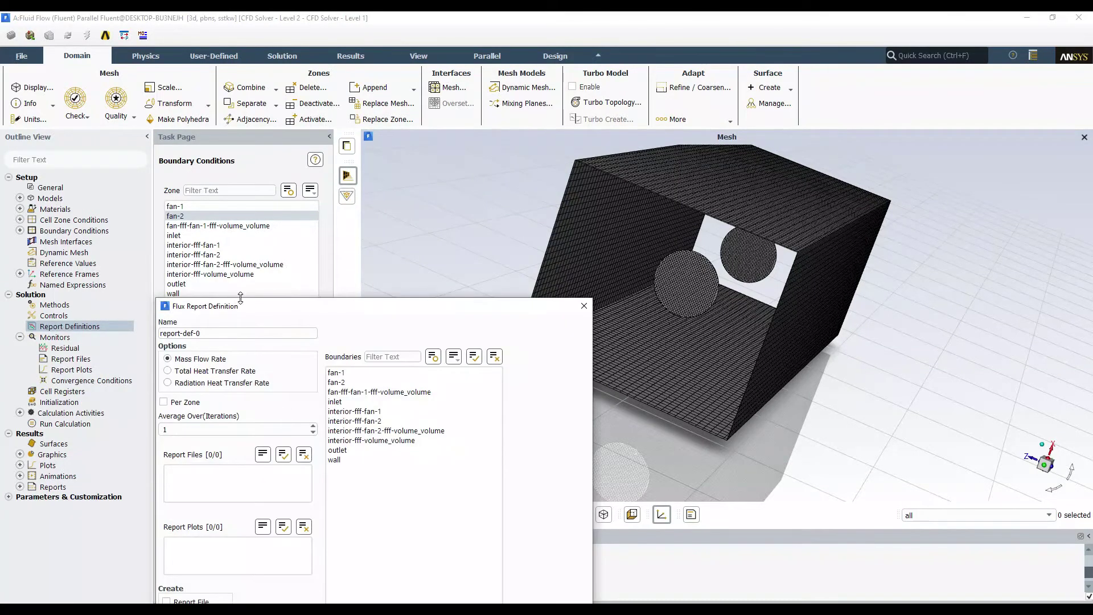
Name the mass flow report flowrate-outlet, assign it to the outlet boundary, and create it with a report plot.
left_click_drag(278, 199, 154, 116)
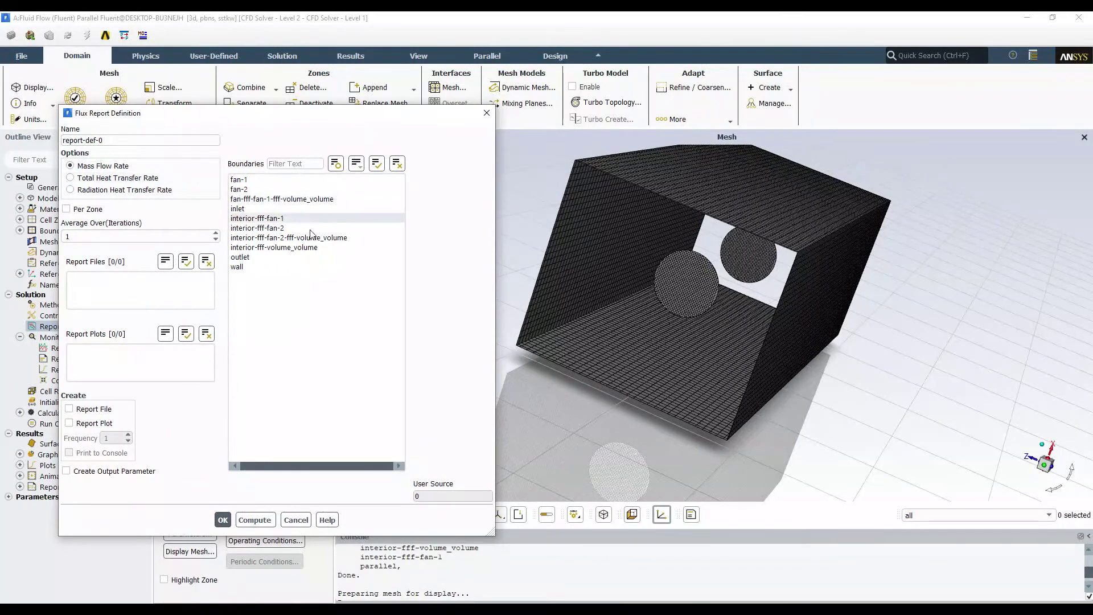
left_click(251, 257)
left_click_drag(825, 368, 787, 256)
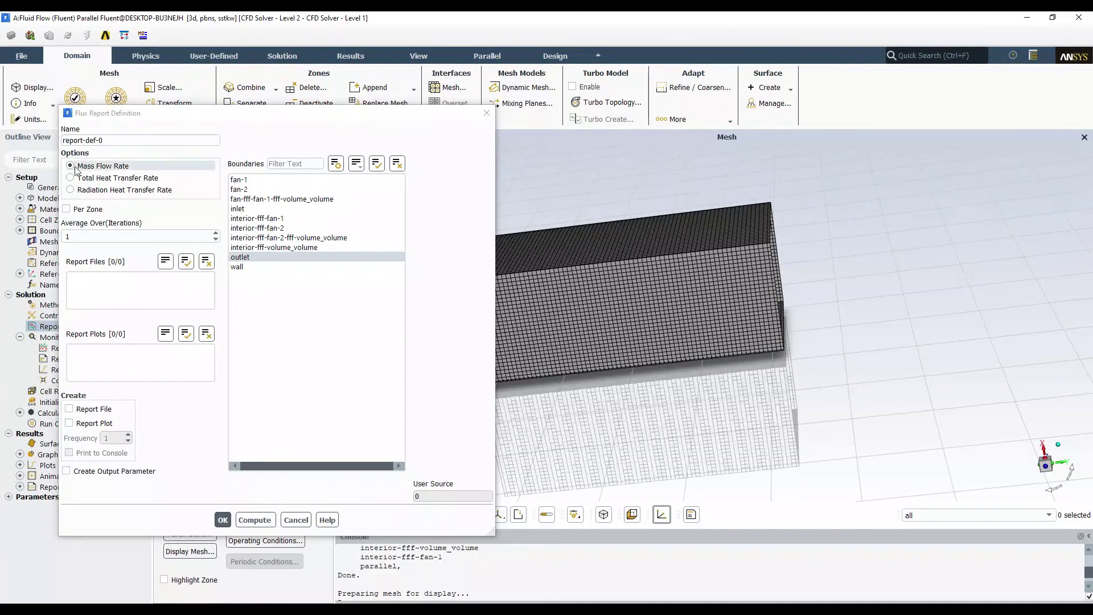
left_click(150, 158)
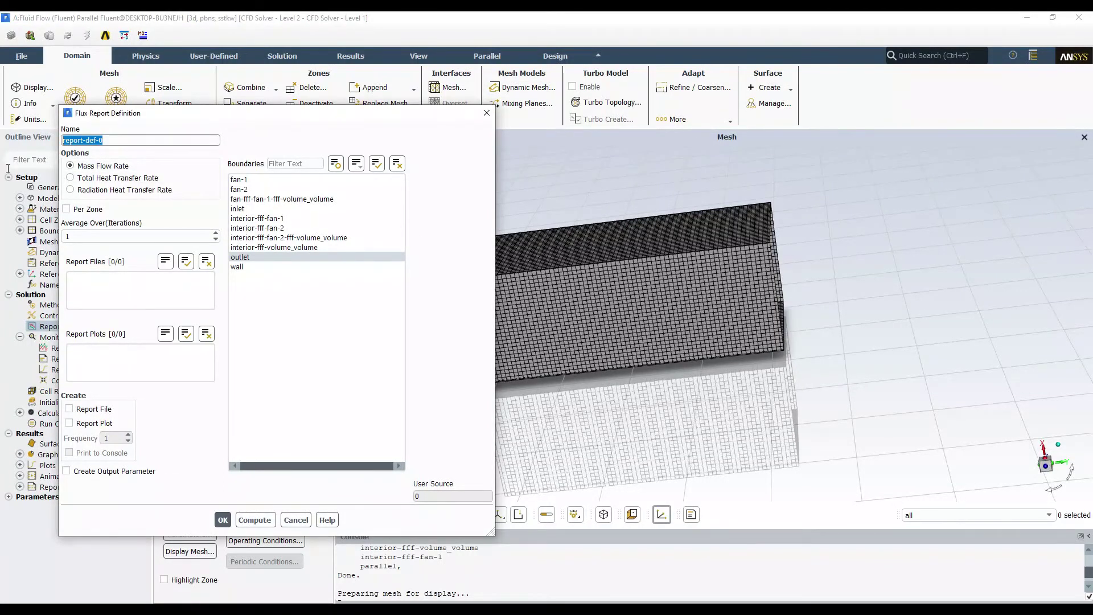
type("flowrate-outlet")
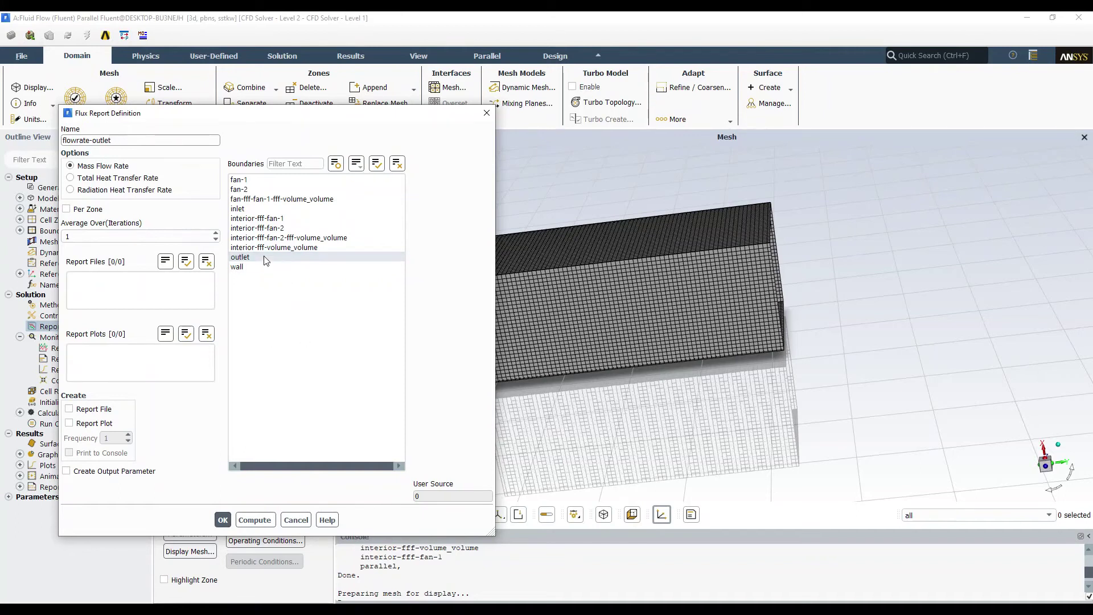
left_click(79, 424)
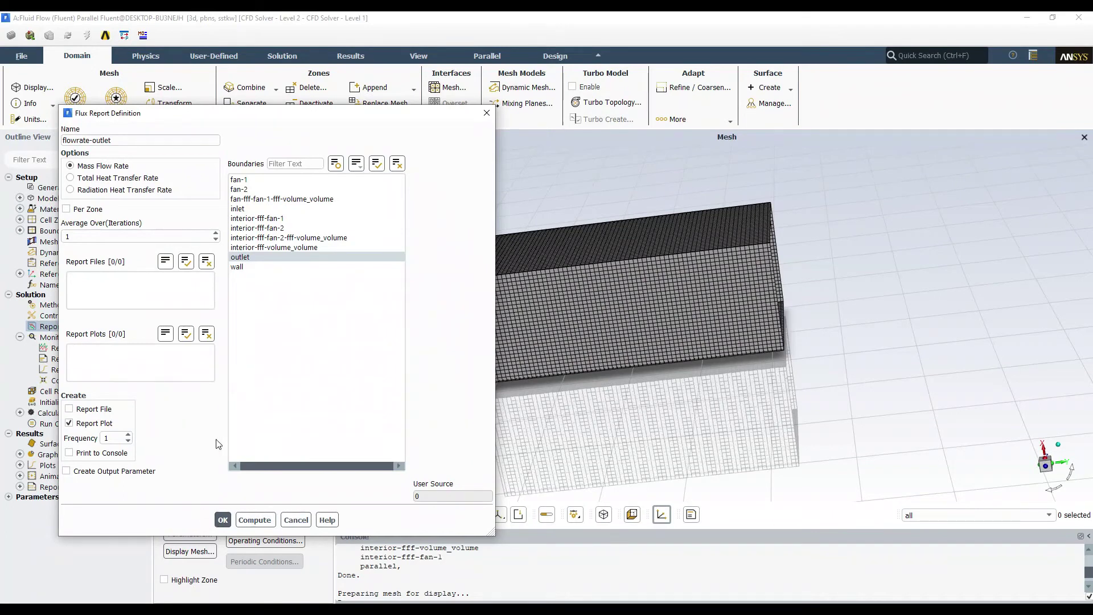
left_click(222, 520)
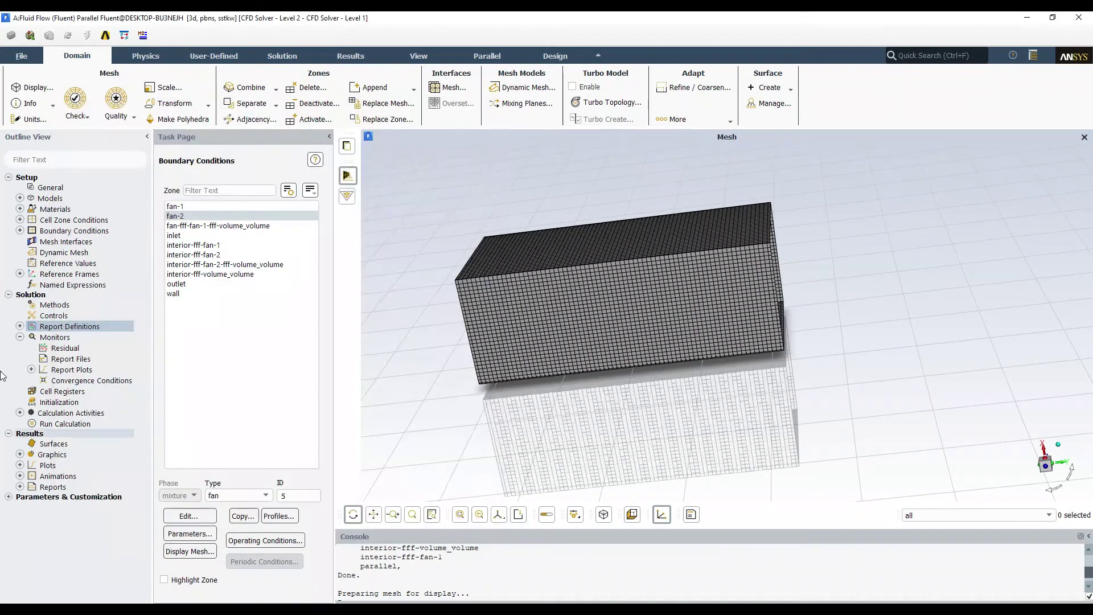
Choose Standard Initialization for the solution, with initial values computed from the inlet.
left_click(20, 337)
left_click(58, 359)
left_click_drag(610, 253, 677, 263)
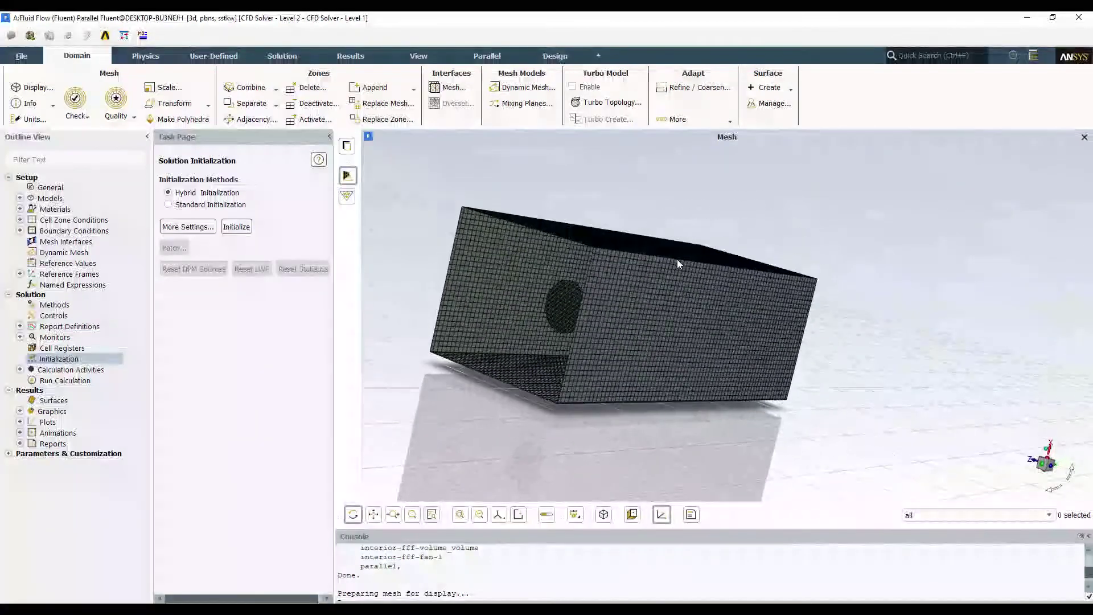
left_click(182, 231)
left_click(185, 251)
left_click_drag(550, 336, 276, 239)
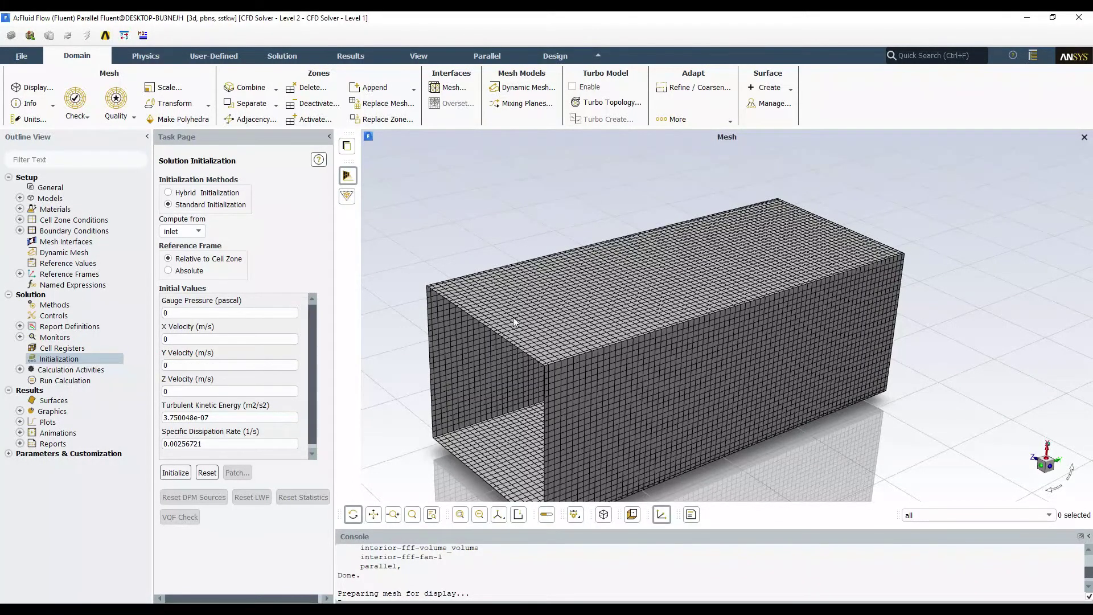
scroll(542, 373, "up", 6)
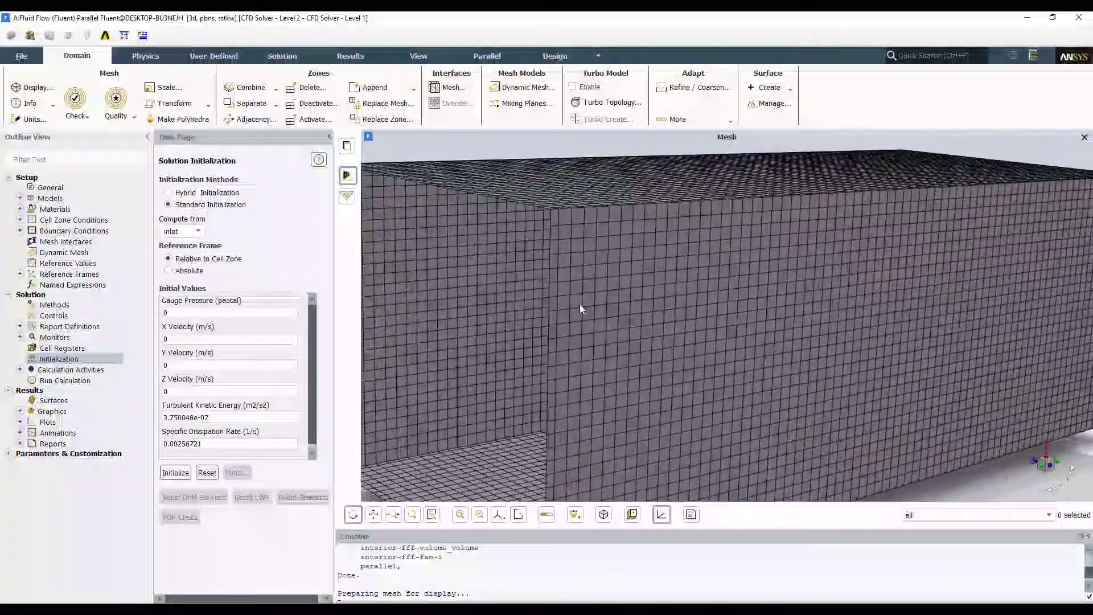
mouse_move(579, 304)
left_mouse_down()
mouse_move(641, 295)
mouse_move(639, 327)
mouse_move(592, 336)
mouse_move(582, 319)
left_mouse_up()
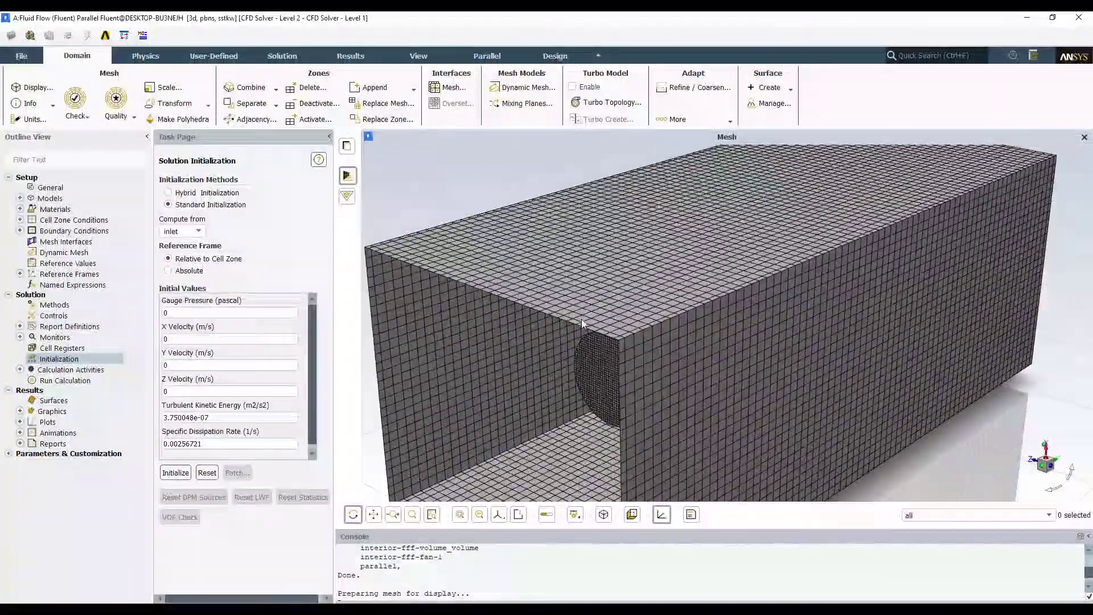
scroll(582, 318, "up", 4)
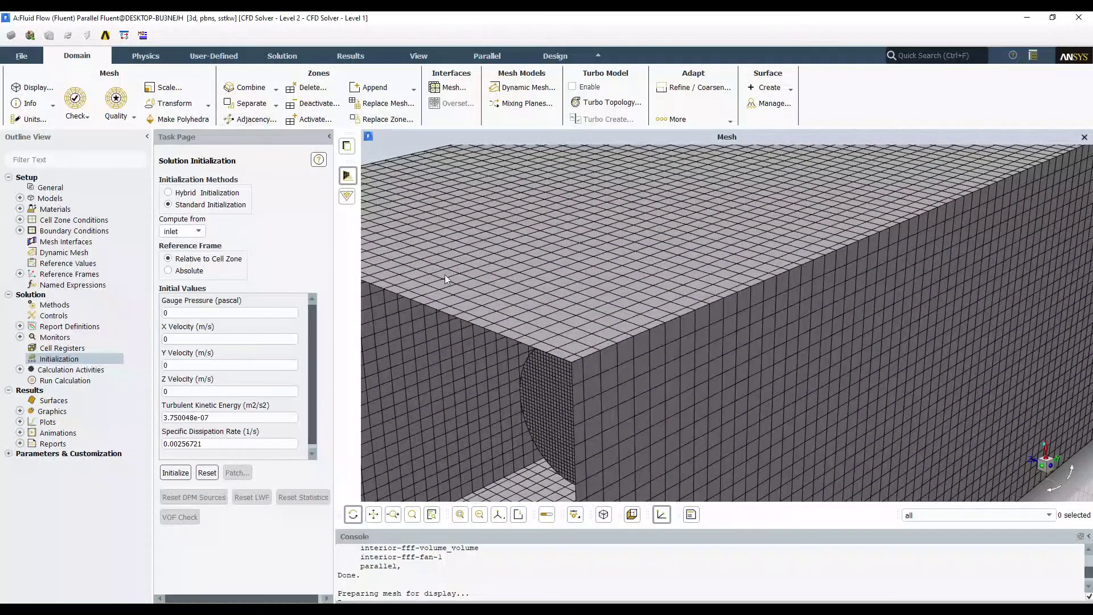
scroll(530, 339, "down", 5)
left_click_drag(530, 339, 584, 316)
scroll(561, 260, "up", 5)
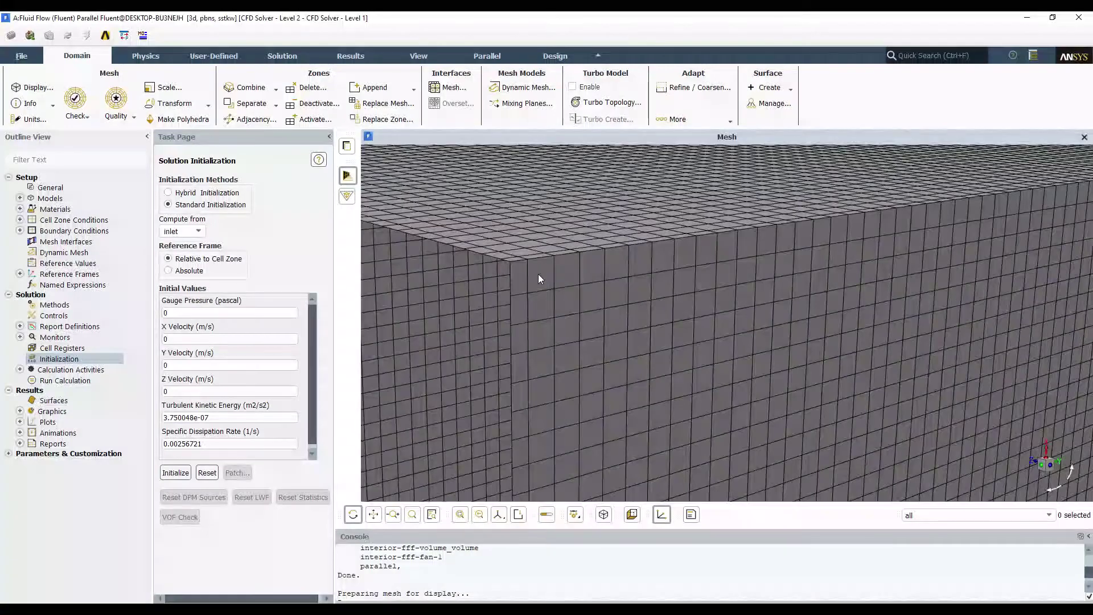
Check the initial X, Y and Z velocity values for the standard initialization.
left_click(194, 339)
scroll(629, 280, "down", 5)
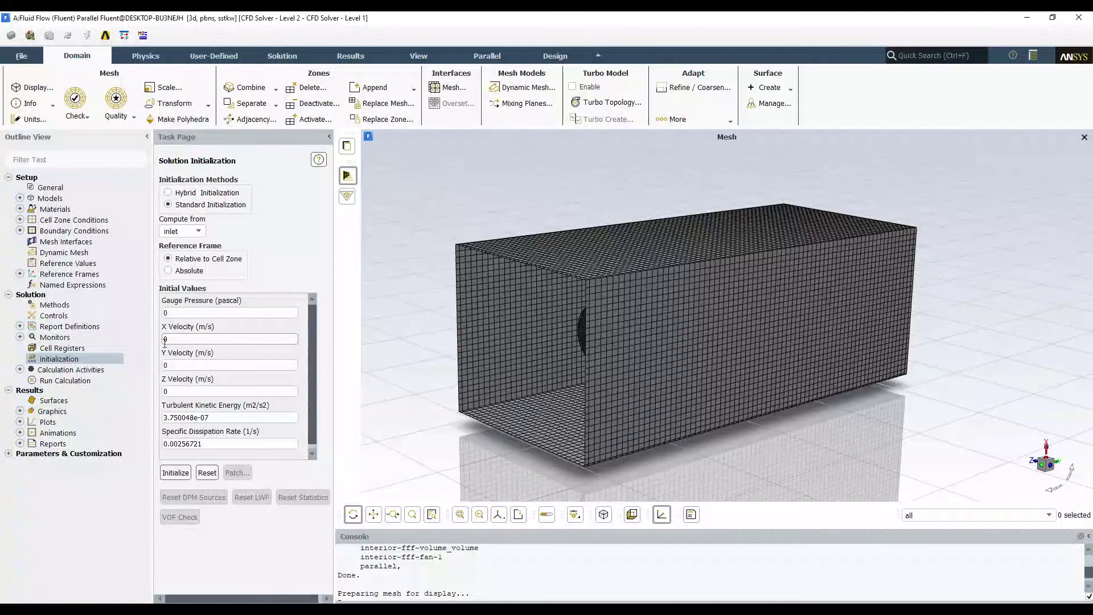
left_click(179, 365)
left_click(185, 392)
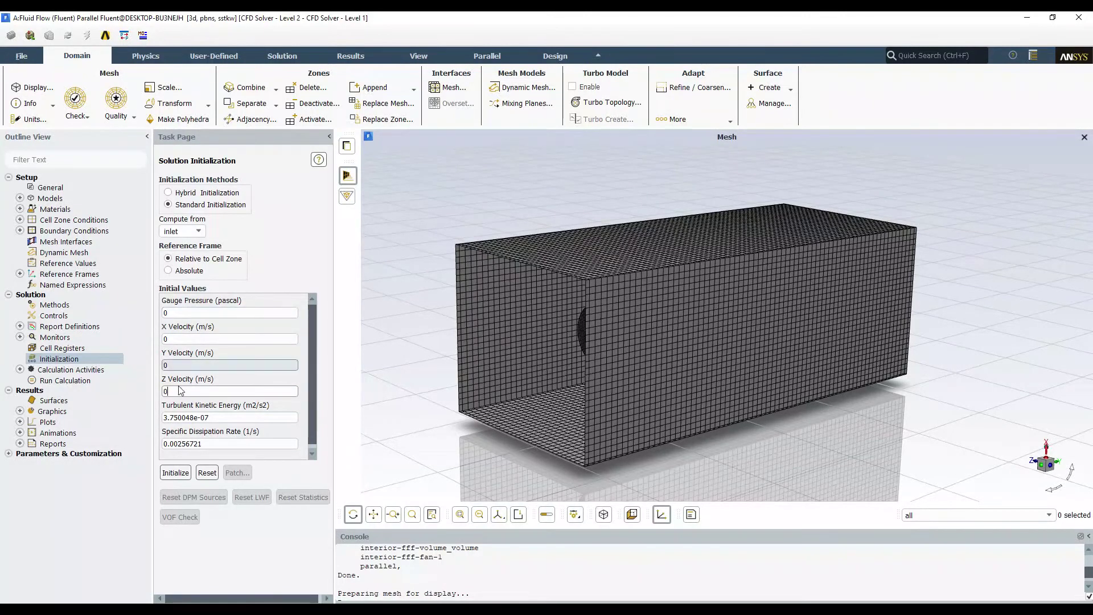
left_click(188, 366)
key("Tab")
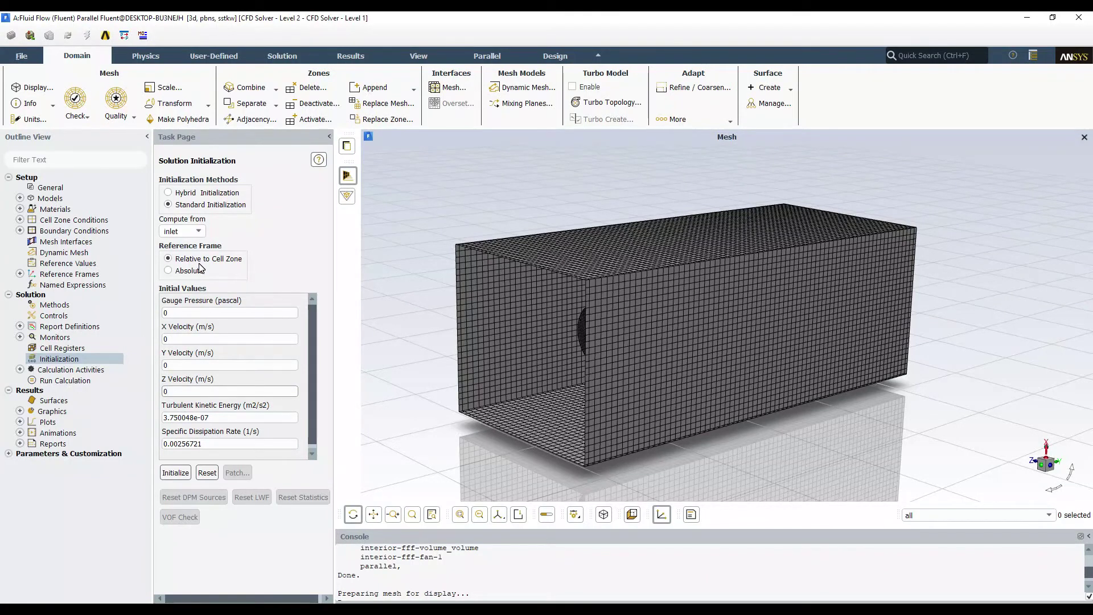
Keep inlet as the zone the initial values are computed from and initialize the solution.
left_click(198, 231)
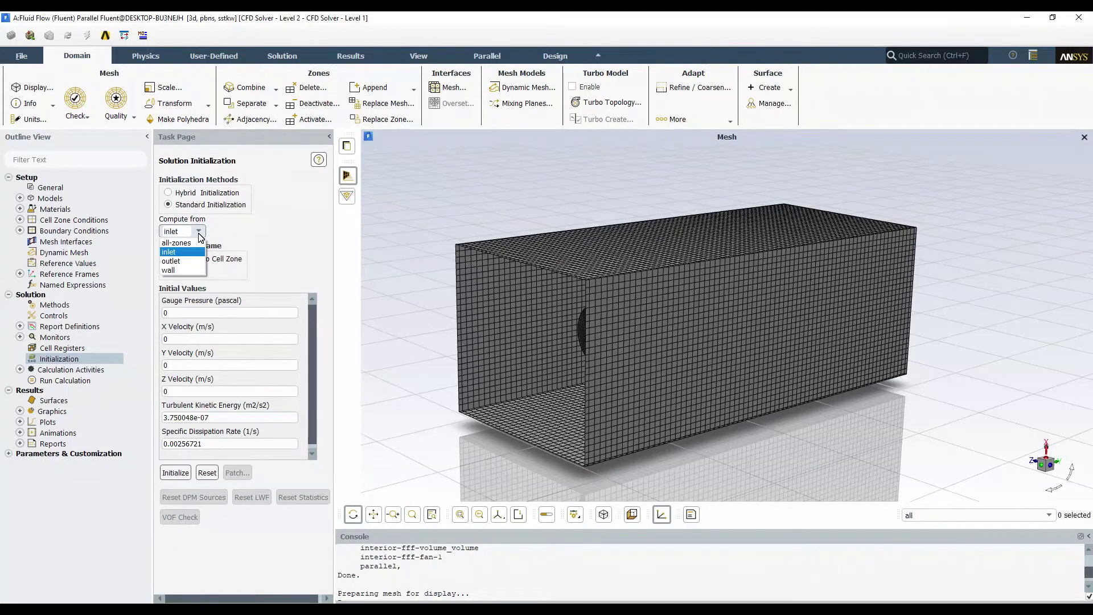
left_click(198, 230)
left_click(198, 231)
left_click(178, 252)
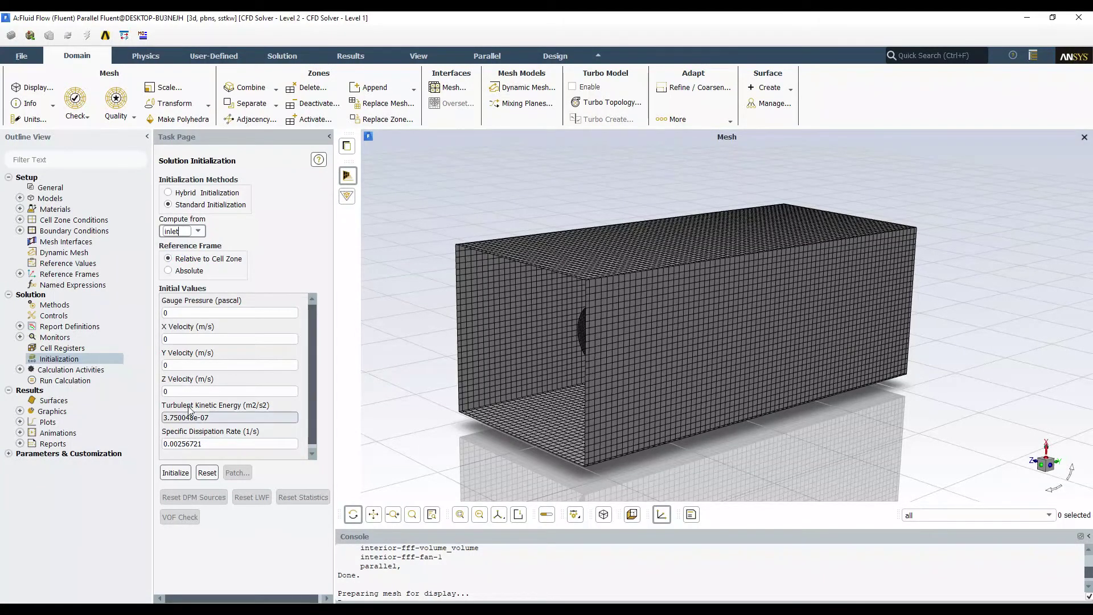
left_click(179, 473)
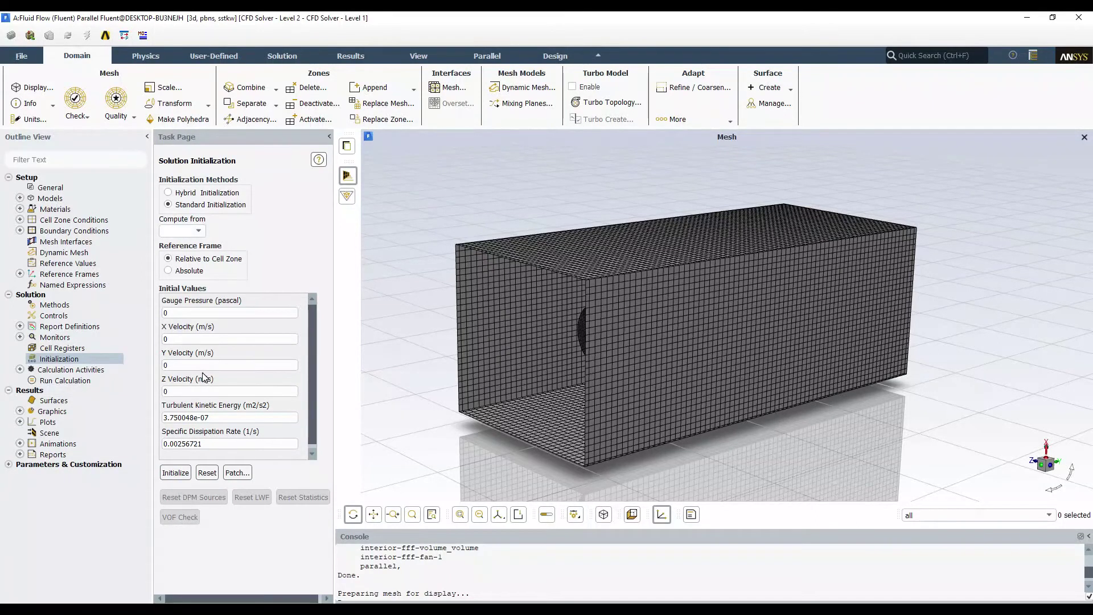
Set the number of iterations for the calculation run to 220.
left_click(79, 383)
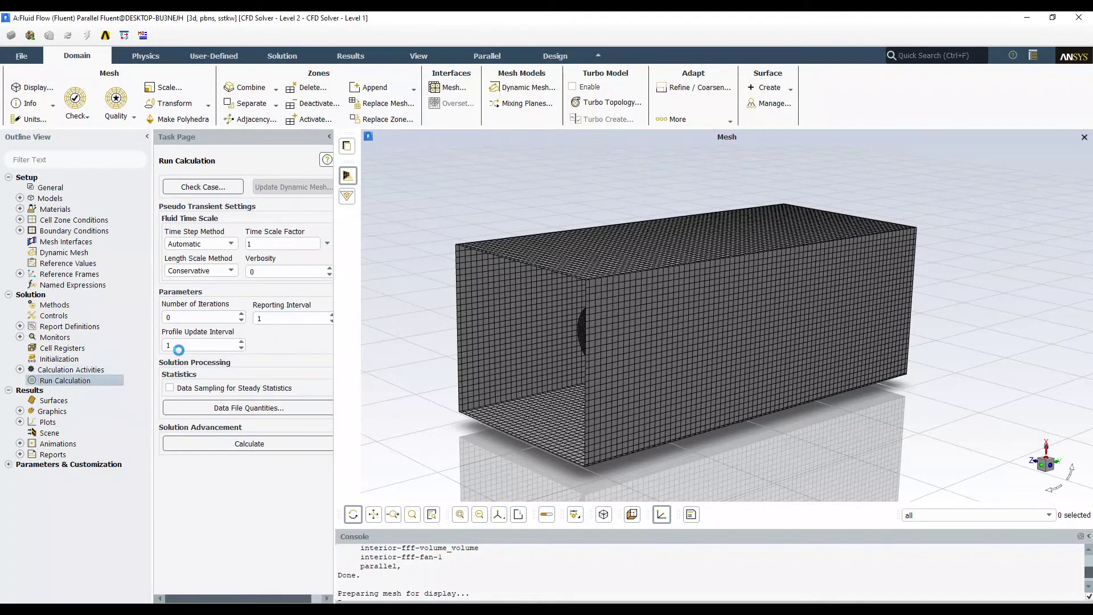
left_click_drag(201, 317, 74, 334)
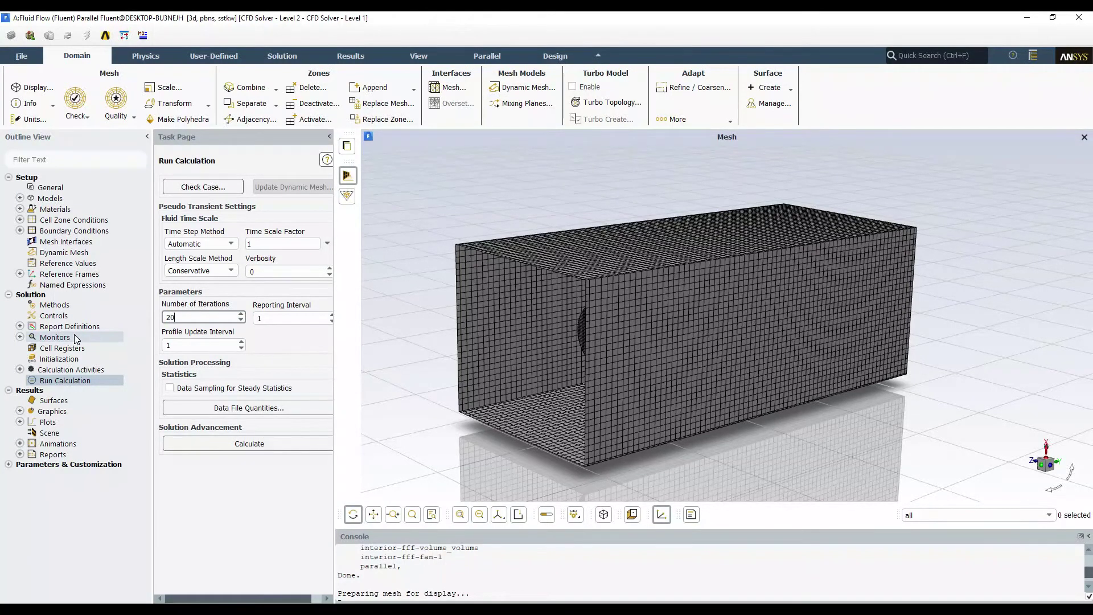
key("BackSpace")
key("BackSpace")
key("BackSpace")
type("220")
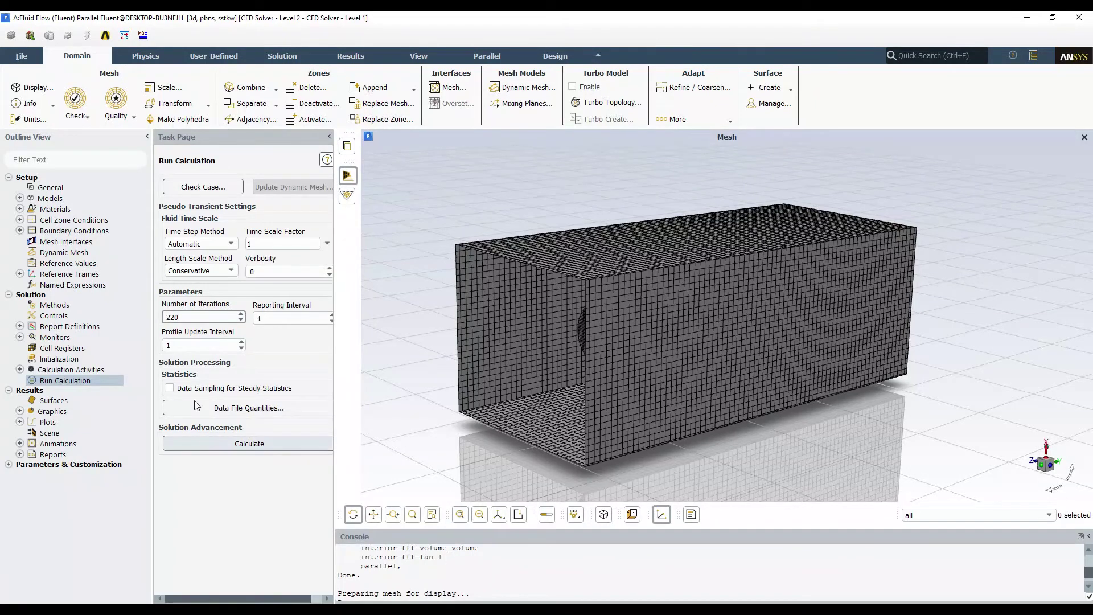
Save the project and run the calculation, monitoring the scaled residuals and the flowrate-outlet plot.
left_click(21, 56)
left_click(49, 99)
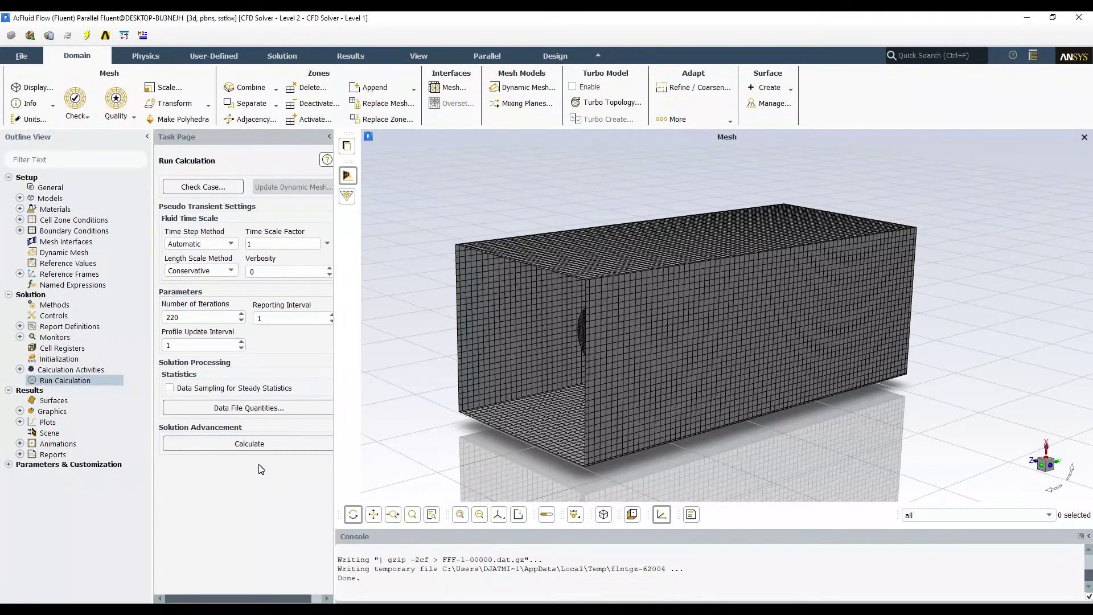
left_click(256, 443)
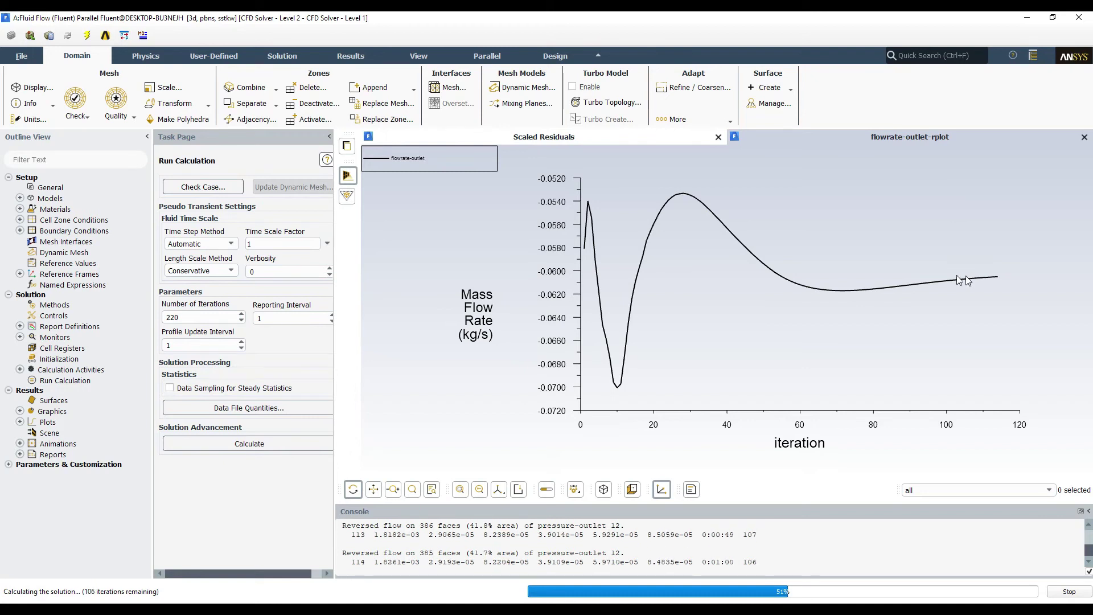
left_click(565, 141)
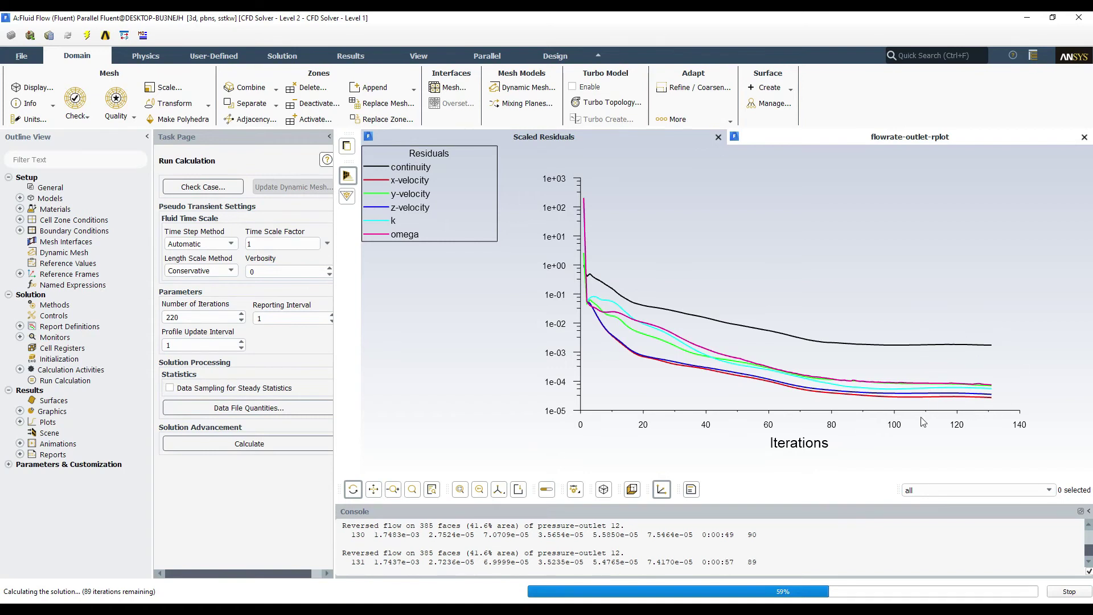
left_click(838, 137)
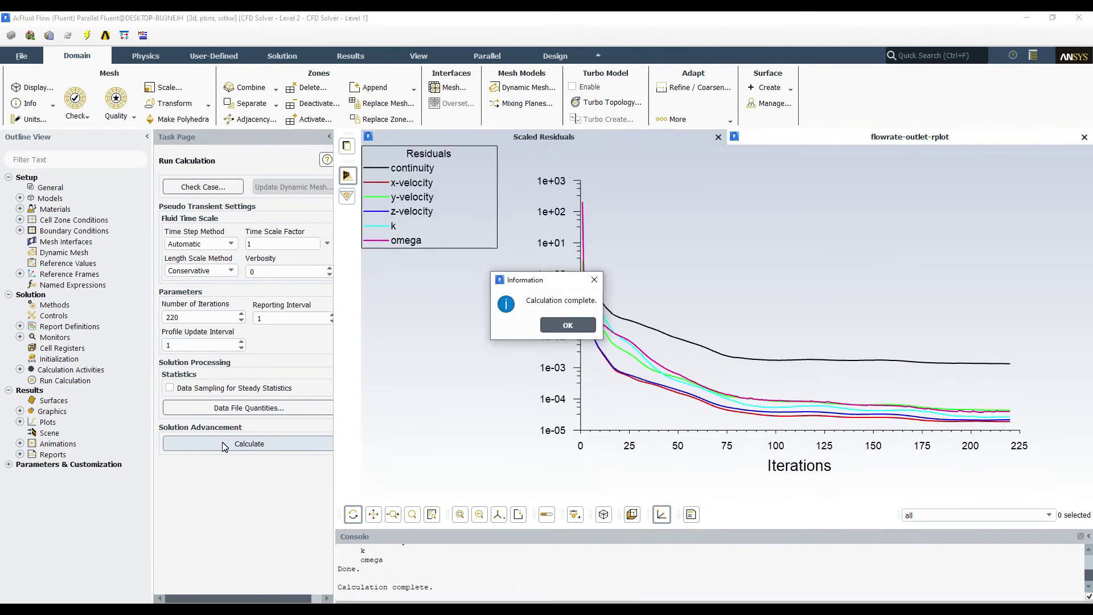
Dismiss the completion notice, move the residuals legend beside the lower part of the curves, and display the flowrate-outlet plot.
left_click(566, 325)
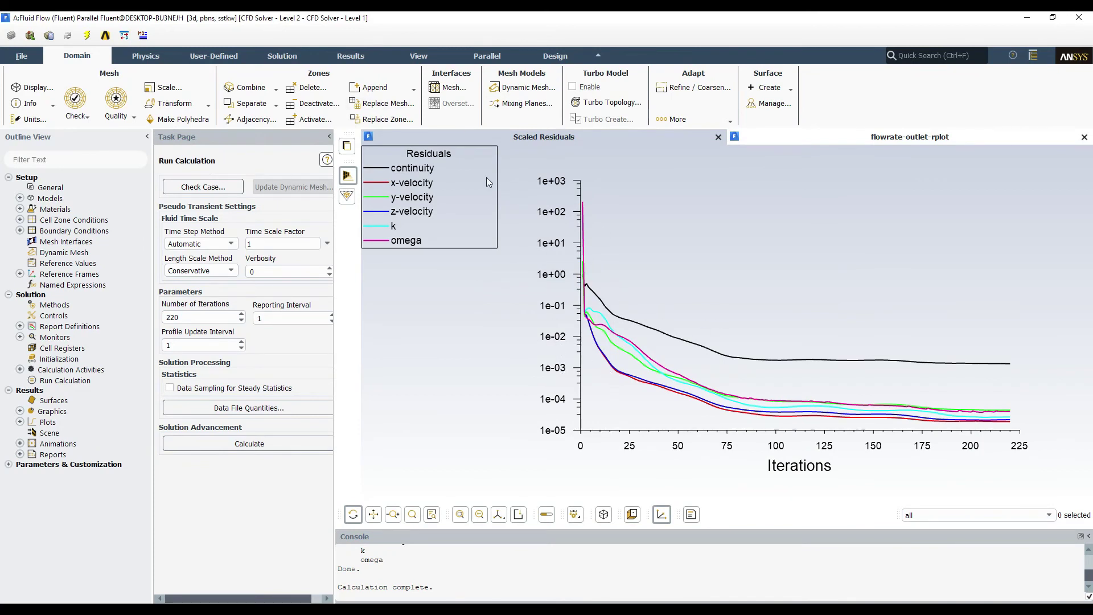
left_click_drag(491, 247, 487, 320)
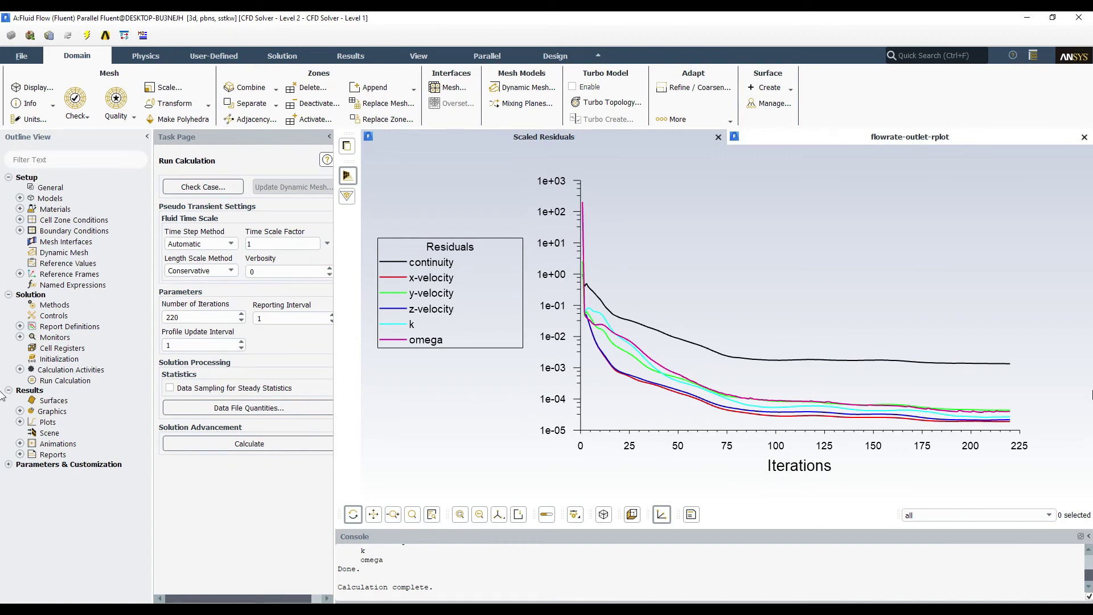
left_click(899, 149)
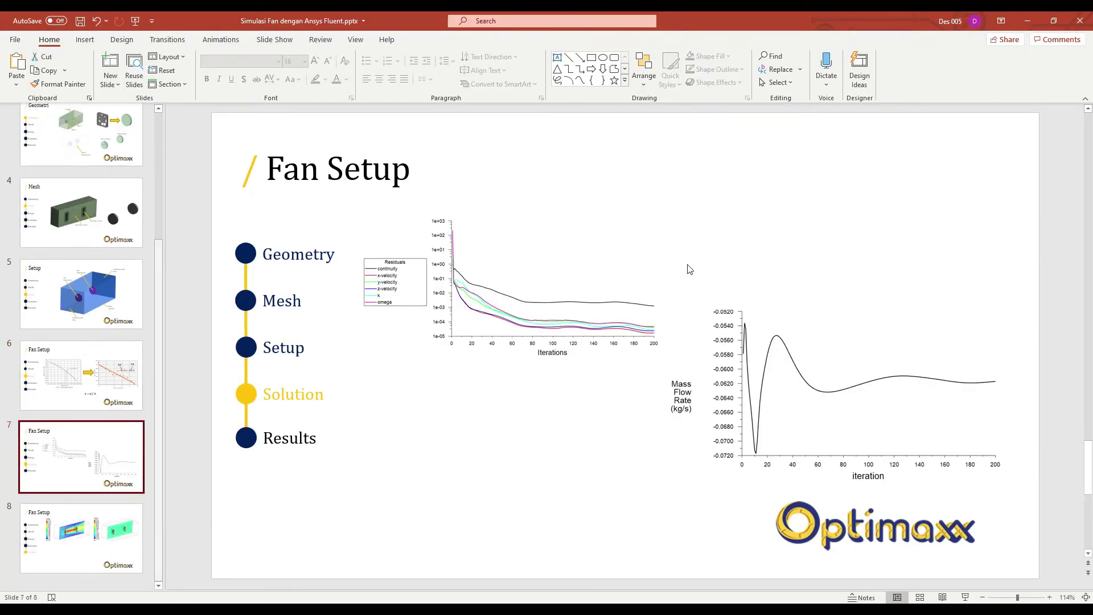
Examine the residual and outlet mass flow plots on the Solution slide of the PowerPoint presentation.
double_click(270, 401)
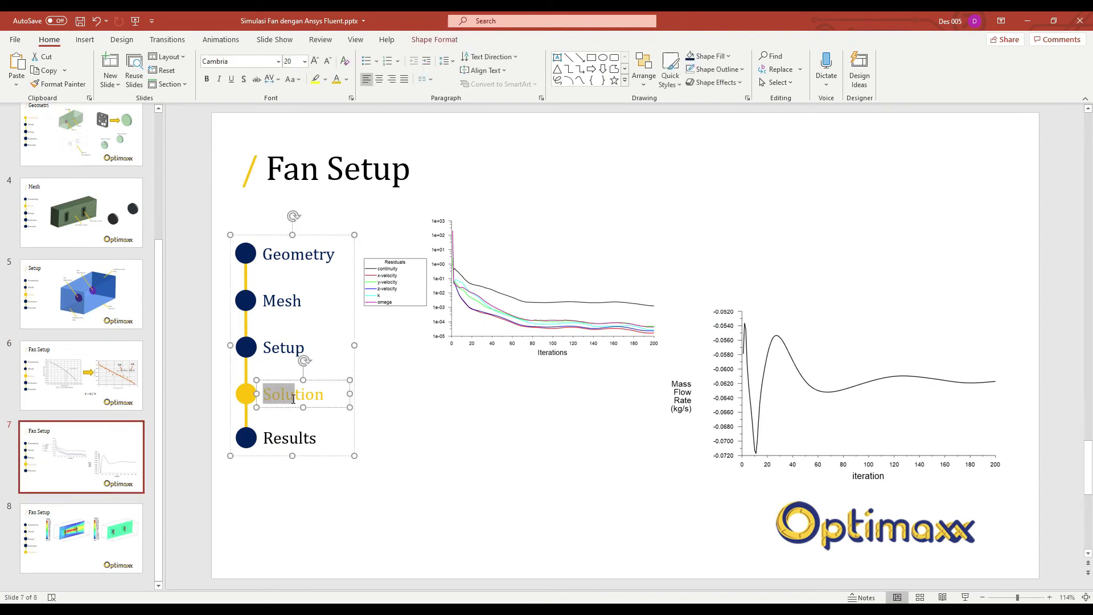
left_click(522, 421)
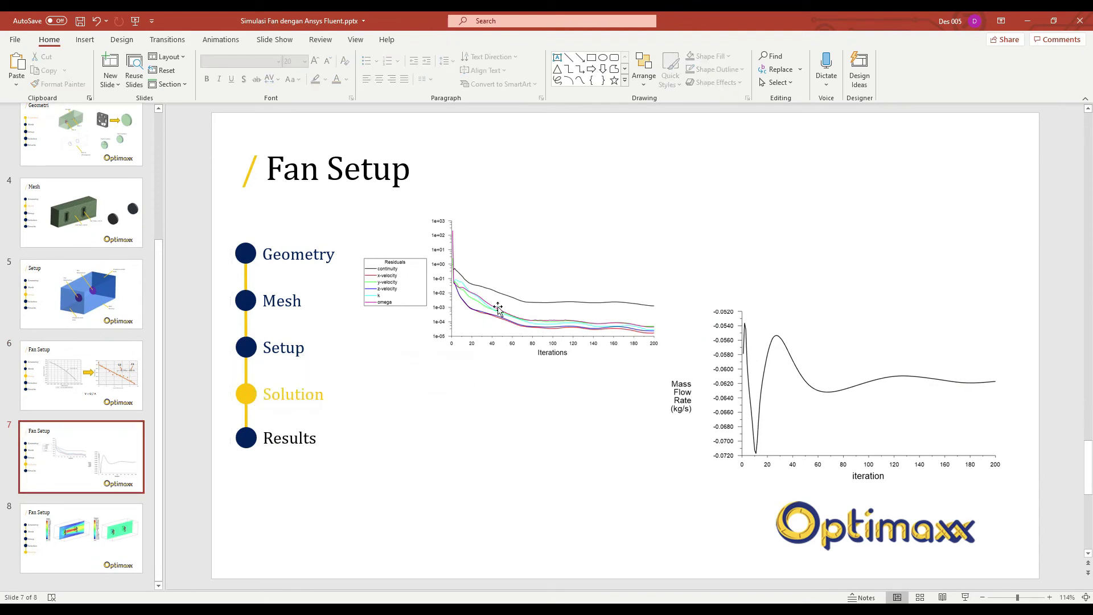
left_click(893, 395)
left_click(837, 225)
left_click(827, 370)
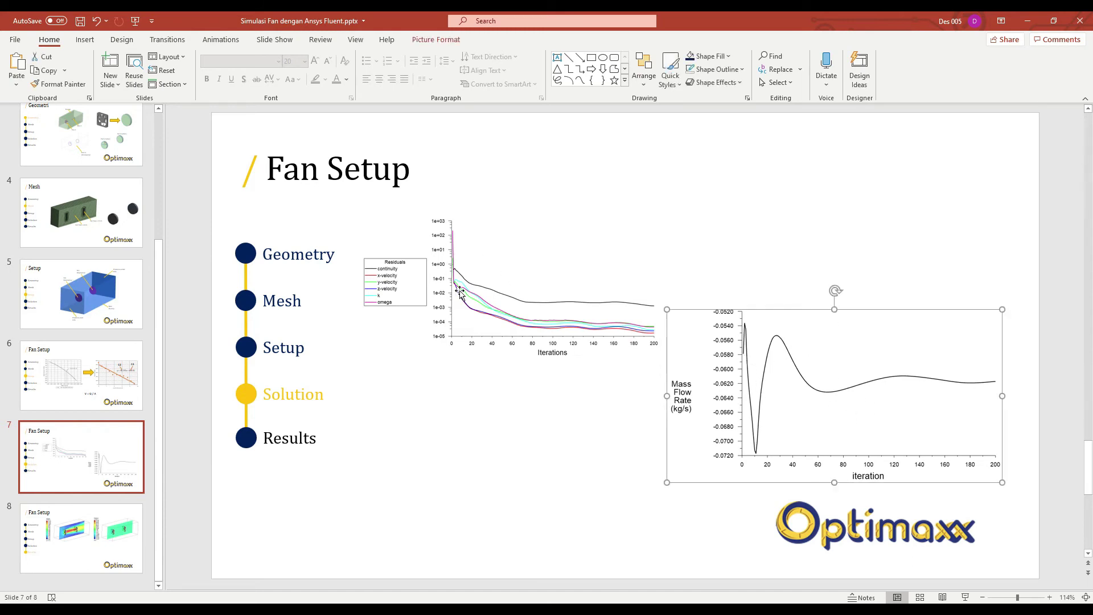
left_click(898, 254)
Return from PowerPoint to Fluent and close the Fluent session.
left_click(1027, 20)
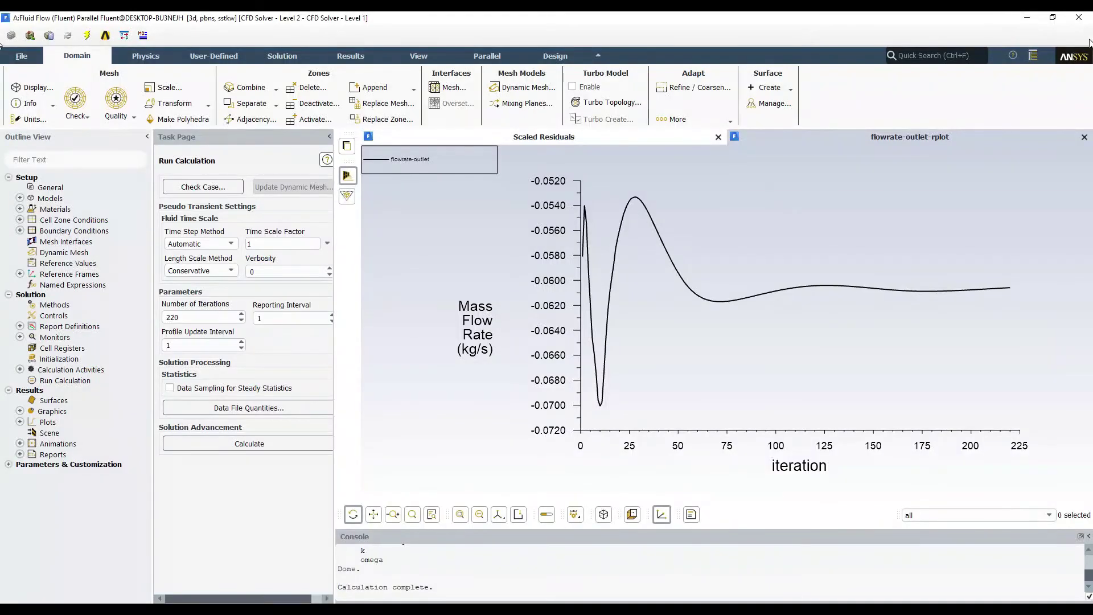
left_click(1079, 17)
key("Return")
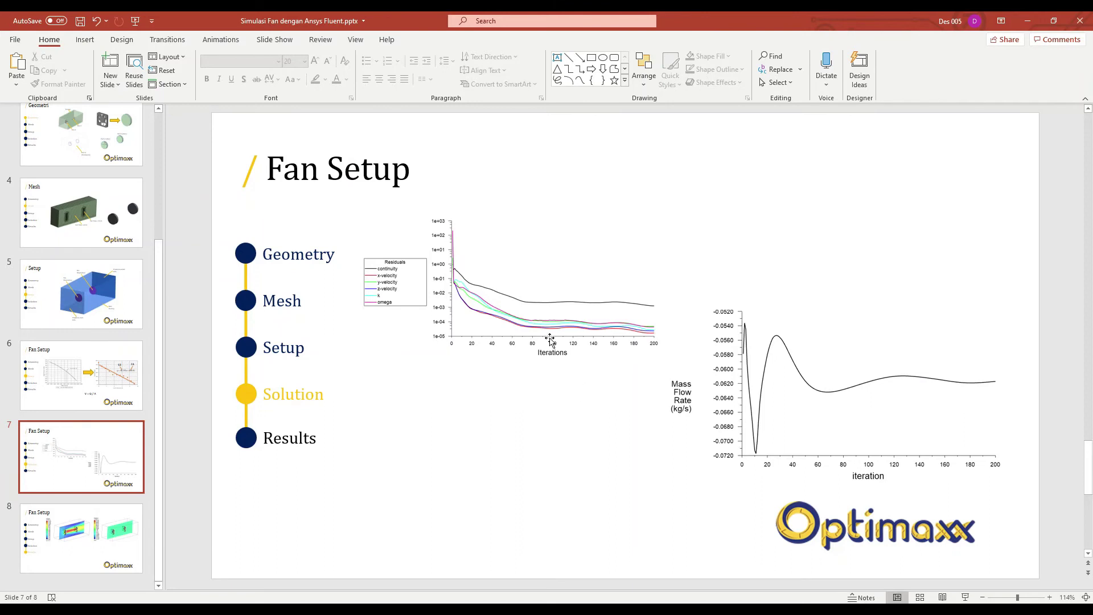
Review the mass flow plot on the Solution slide and the velocity contour on the Results slide in PowerPoint.
left_click(886, 425)
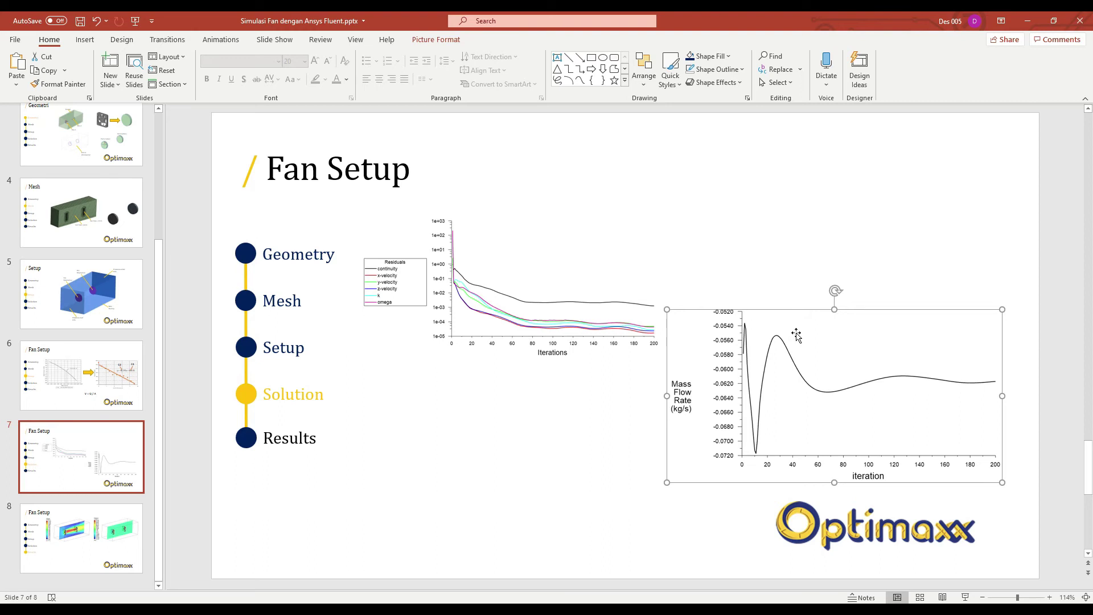
left_click(1030, 25)
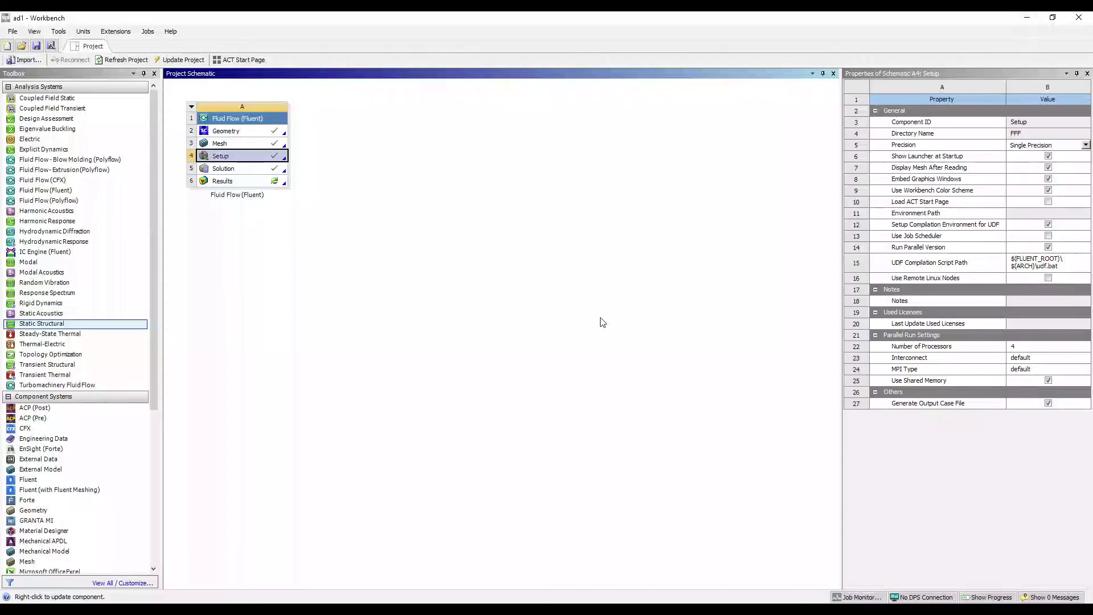
left_click(256, 168)
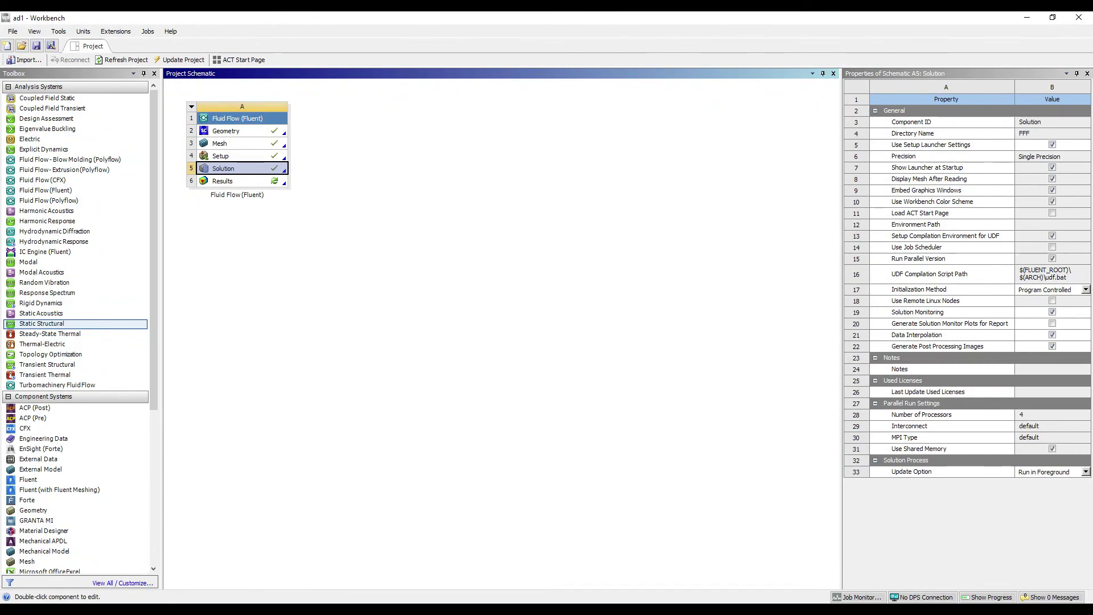
key("alt+Tab")
left_click(63, 526)
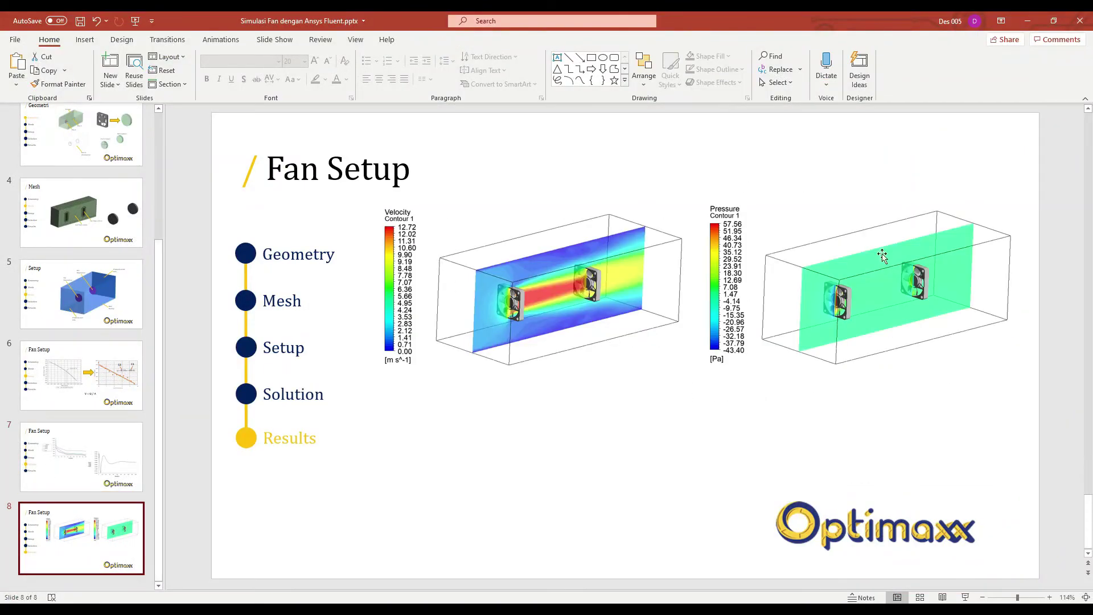
left_click(608, 313)
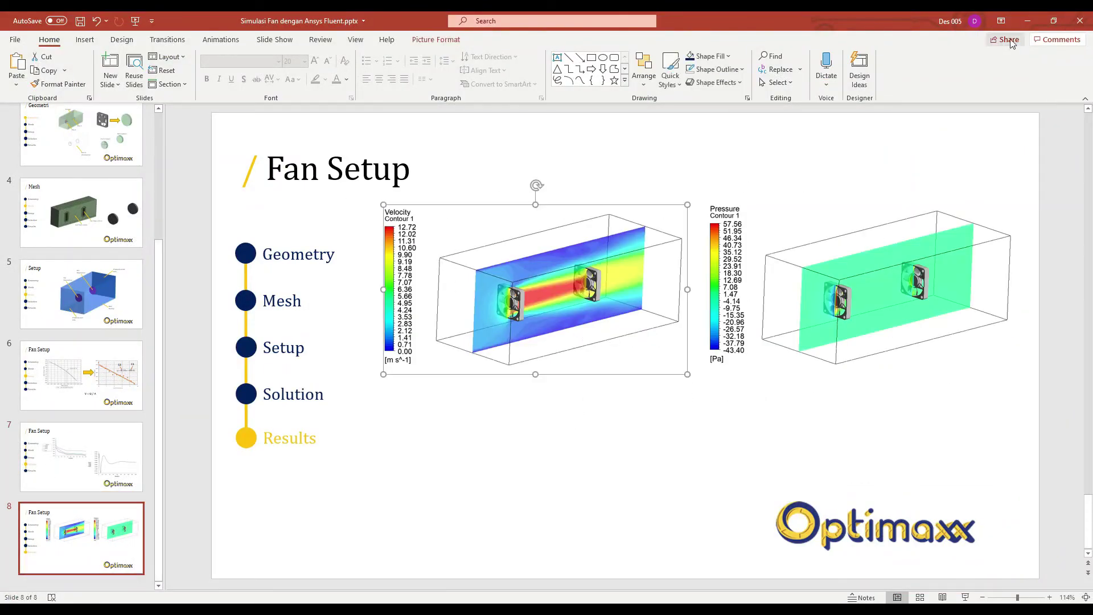
Switch to Workbench and open the Results of the Fluid Flow (Fluent) system in CFD-Post.
key("alt+Tab")
left_click(263, 182)
double_click(263, 183)
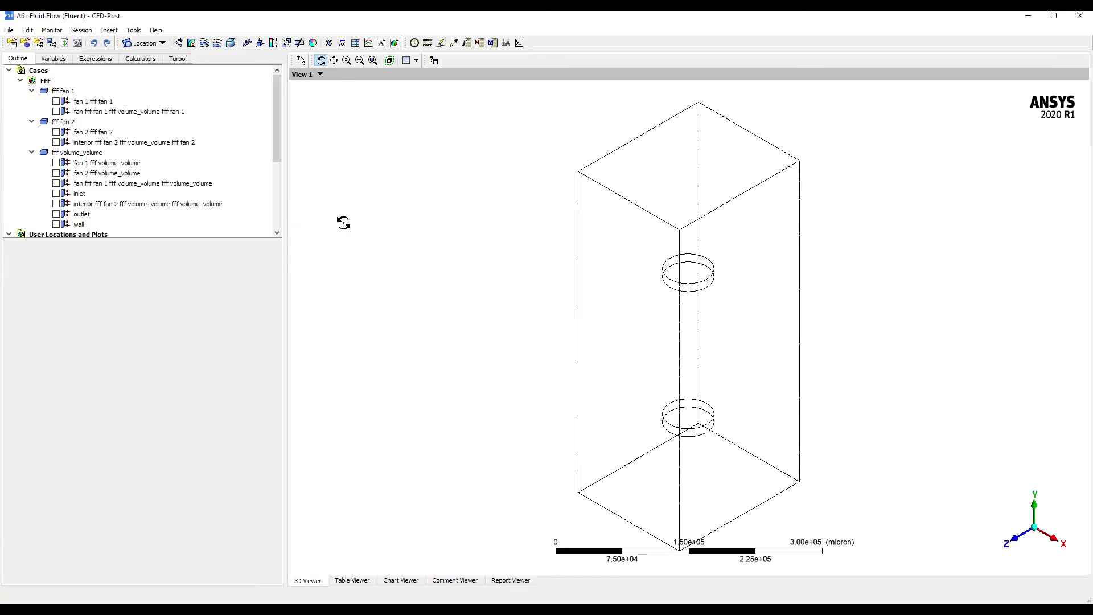
Insert a plane location with the name Plane 1.
left_click_drag(701, 274, 746, 308)
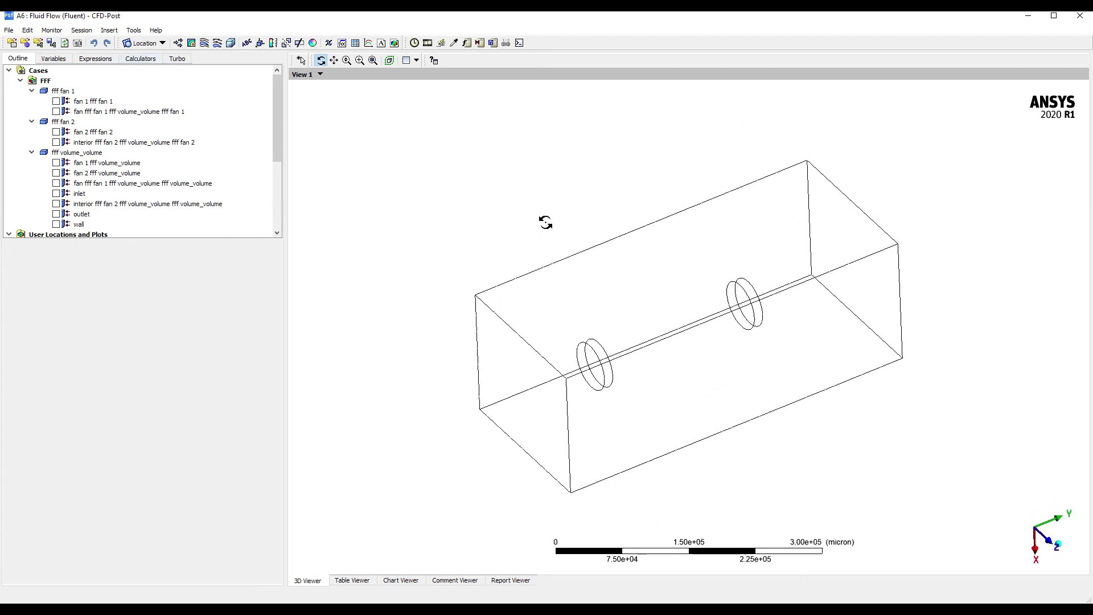
scroll(125, 179, "down", 4)
scroll(122, 183, "up", 4)
left_click(147, 44)
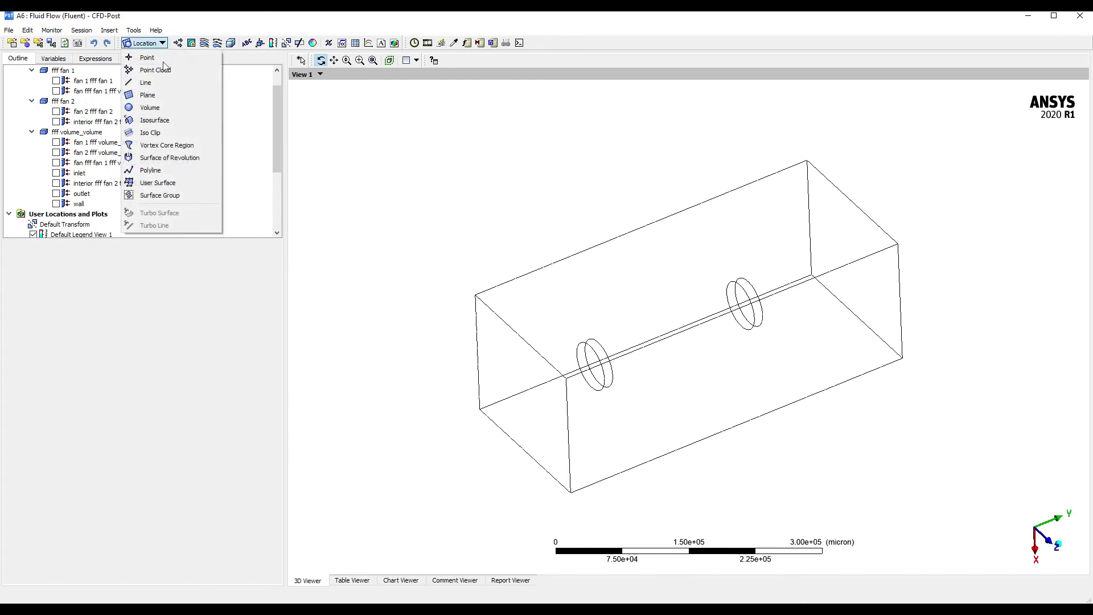
left_click(166, 97)
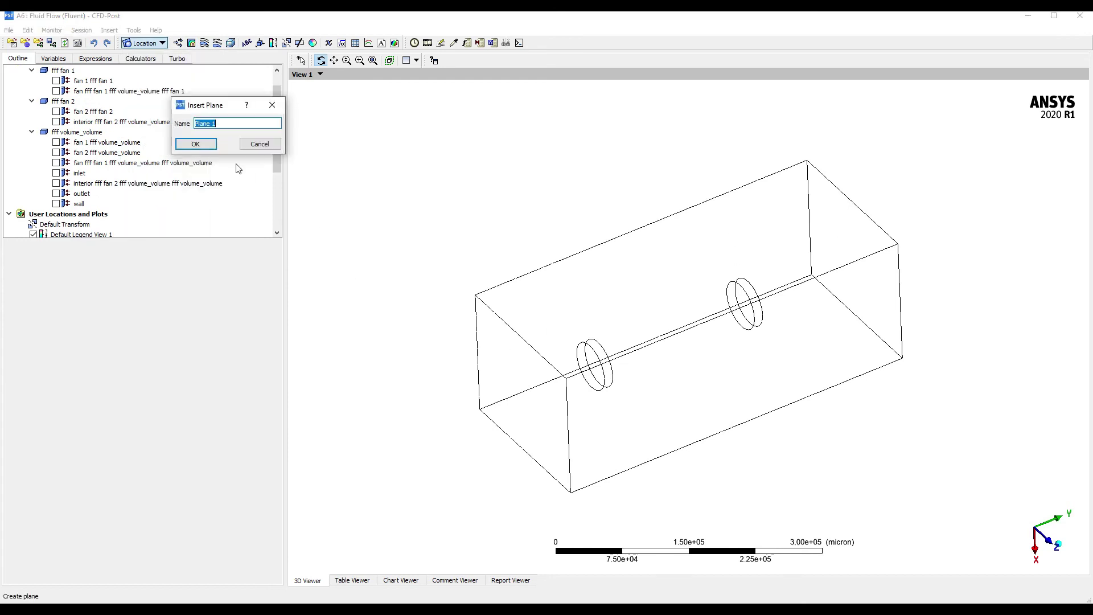
left_click(200, 147)
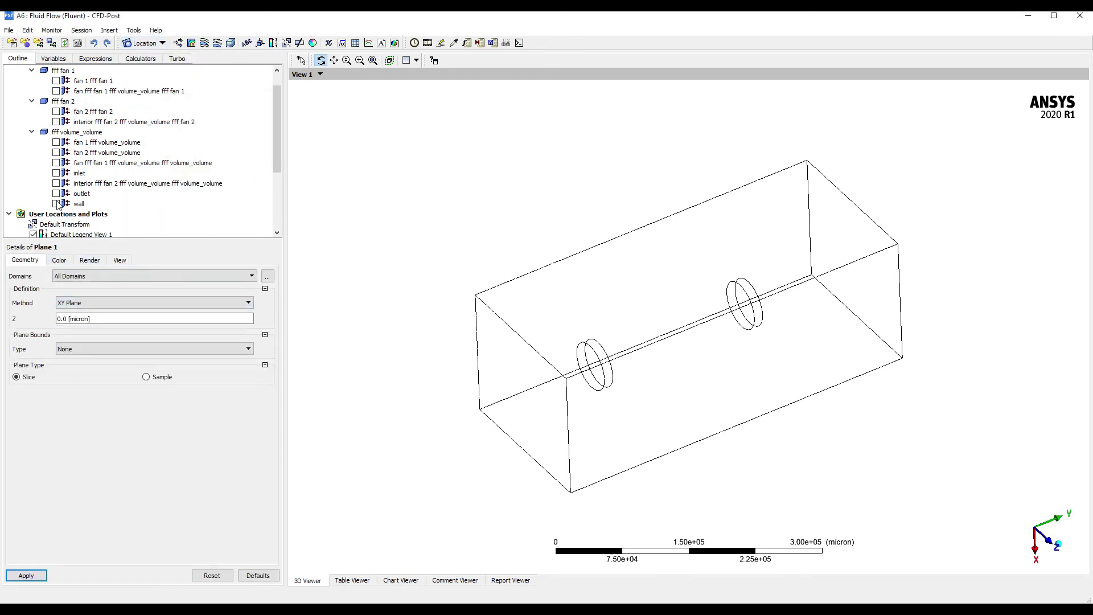
scroll(58, 206, "down", 3)
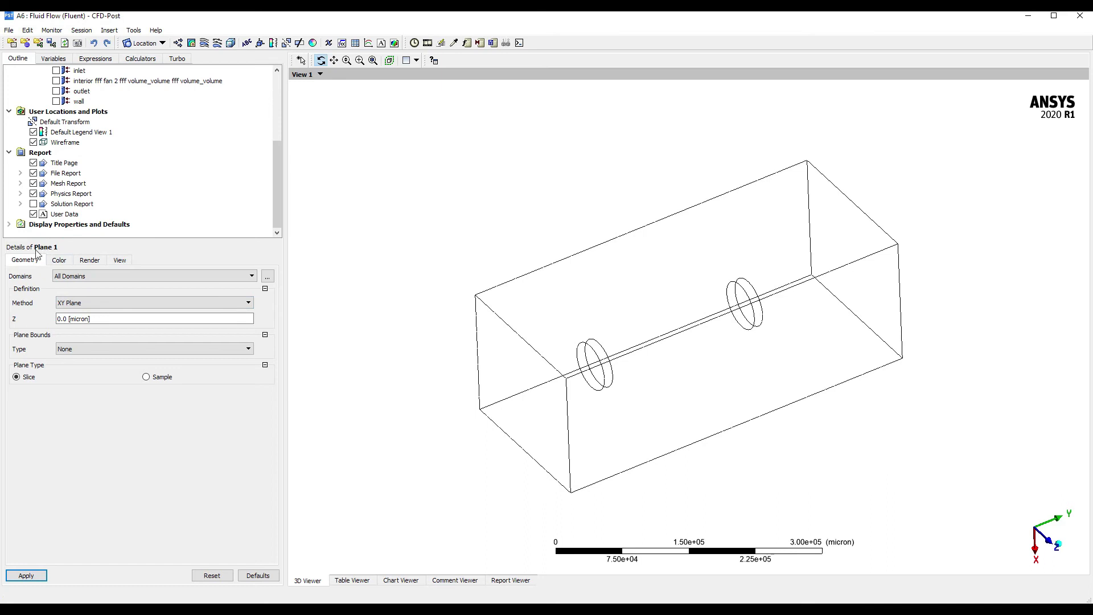
Define Plane 1 with the XY Plane method at Z 0.0 micron and create it.
left_click_drag(698, 354, 623, 205)
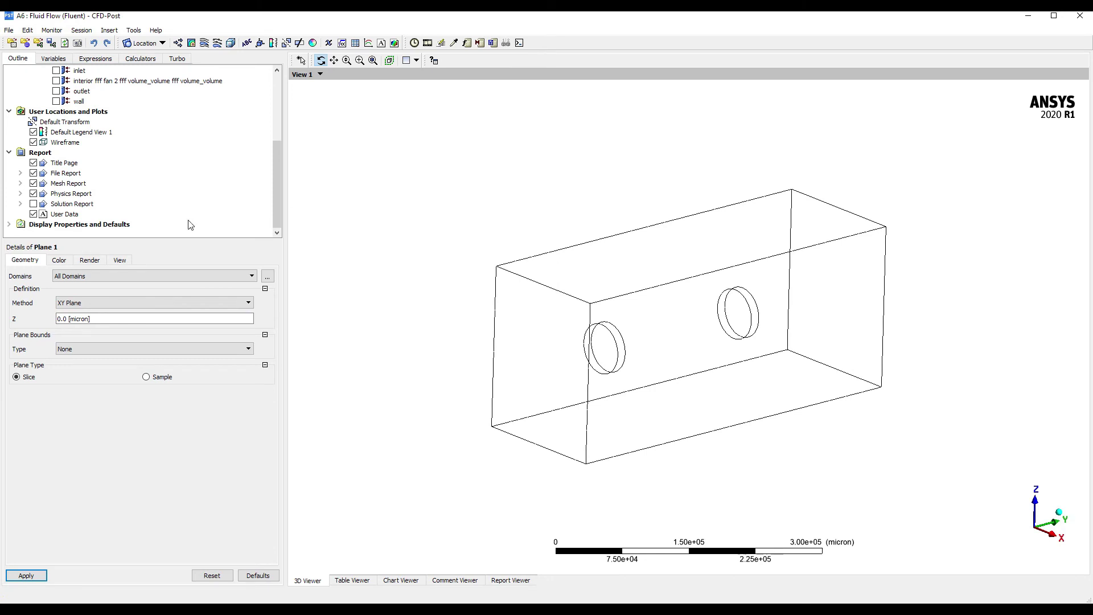
left_click(113, 305)
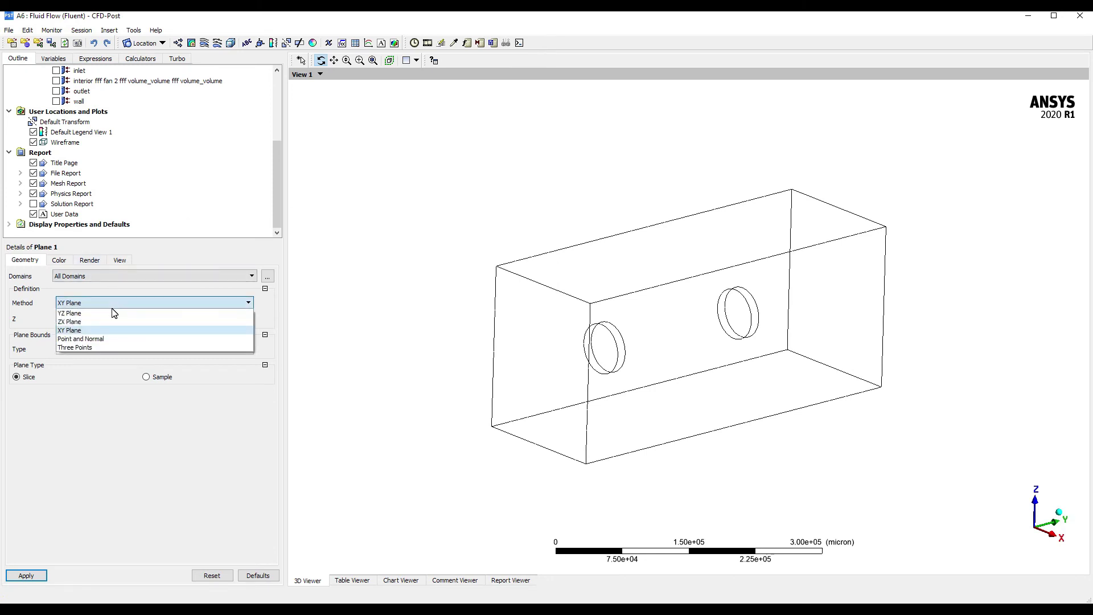
left_click(74, 347)
left_click_drag(653, 385, 283, 280)
left_click(71, 303)
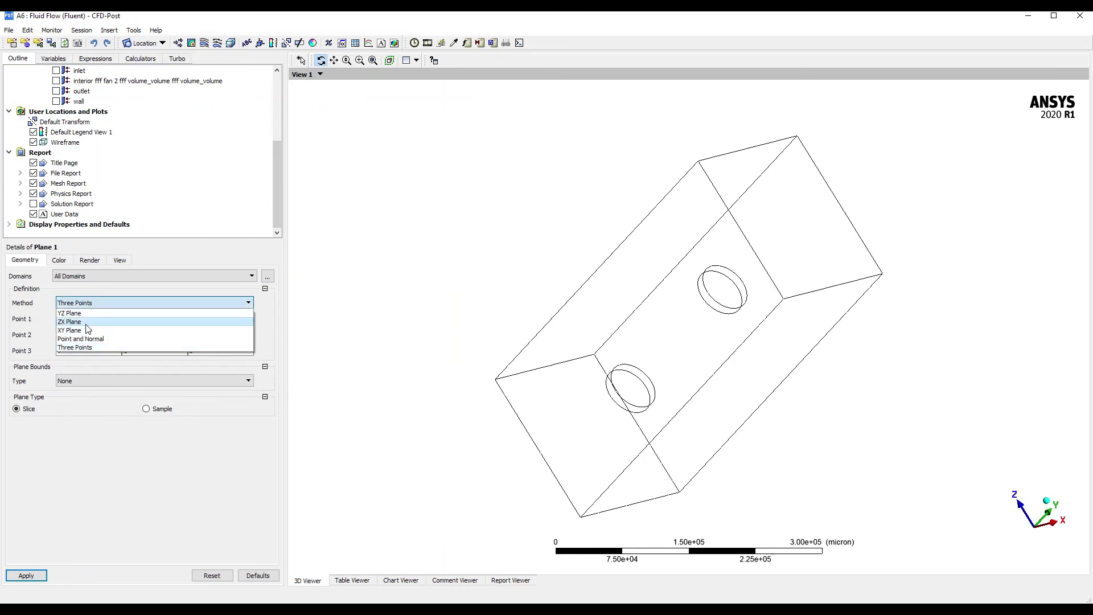
left_click(70, 330)
left_click(26, 575)
left_click_drag(483, 448, 747, 237)
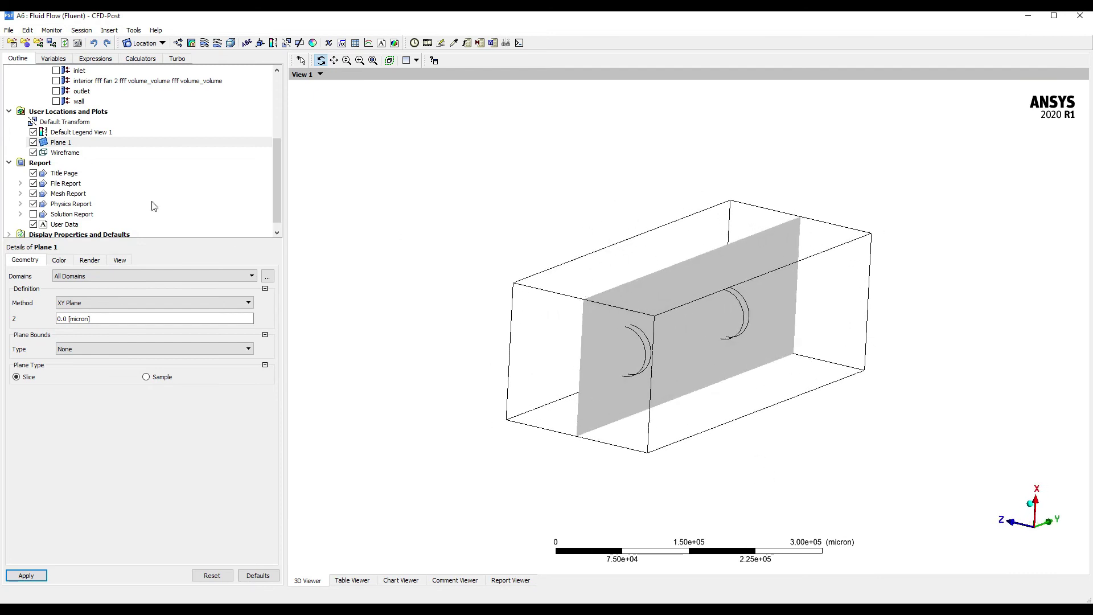
Insert a contour plot located on Plane 1 that shows the Velocity variable.
left_click(36, 145)
left_click(192, 43)
left_click(214, 102)
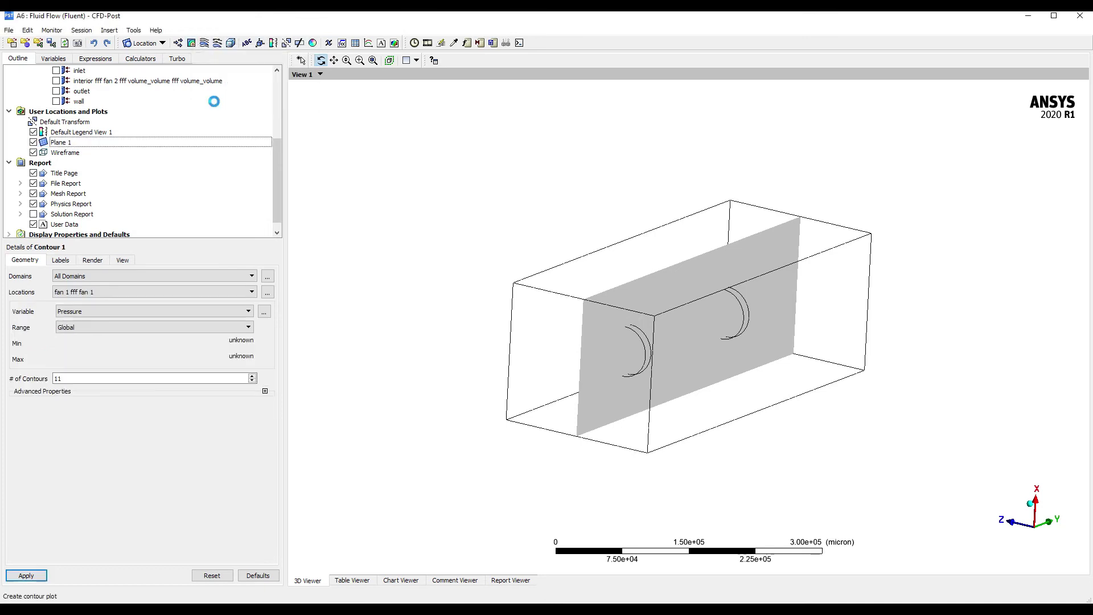
left_click(74, 292)
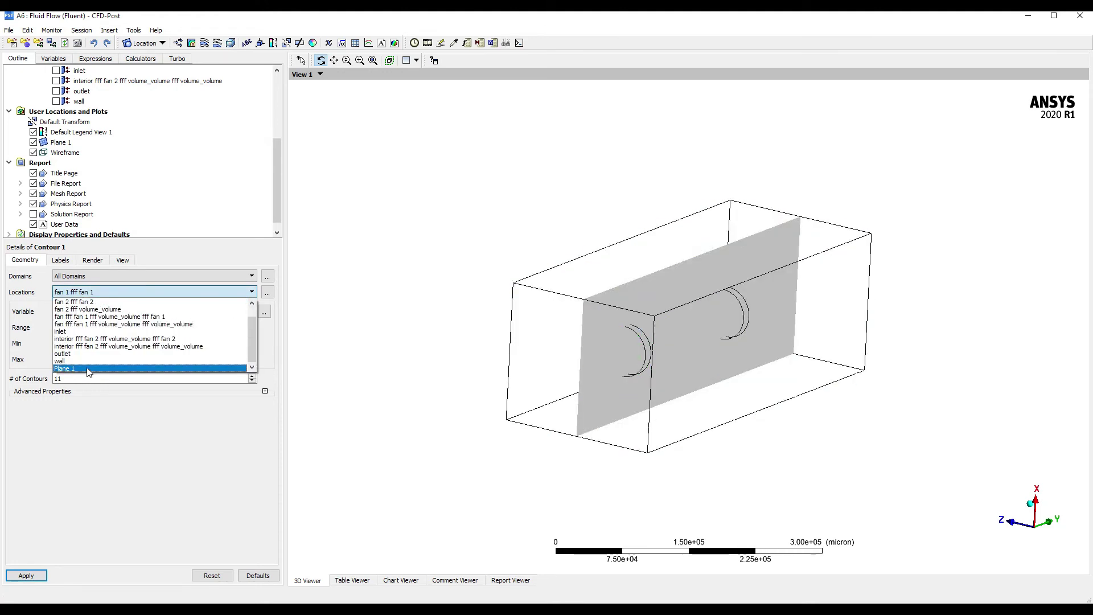
left_click(111, 369)
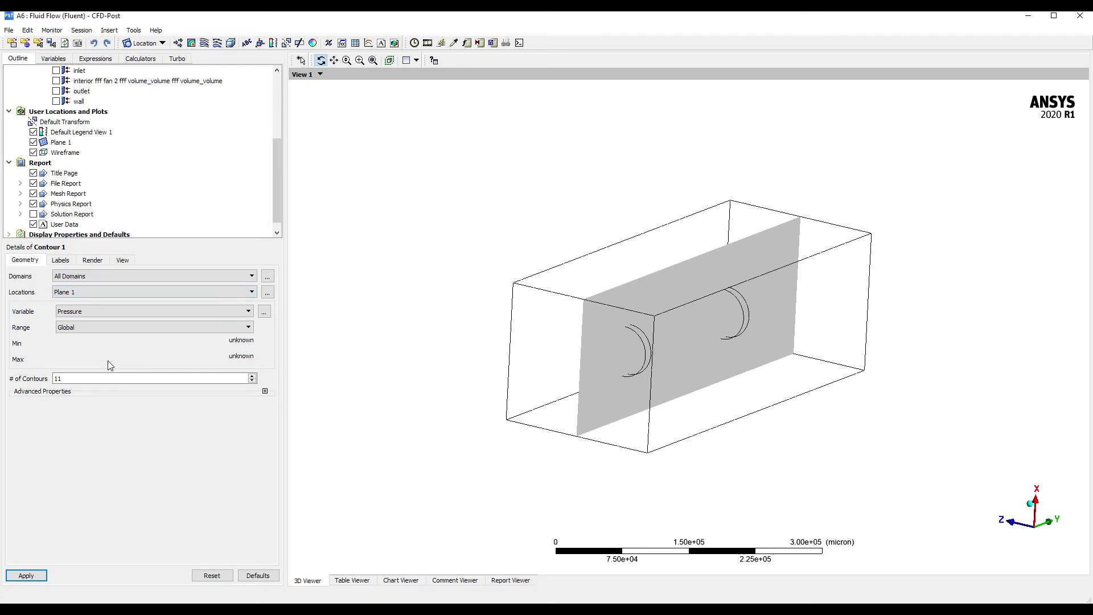
left_click(90, 313)
left_click(79, 346)
left_click(76, 312)
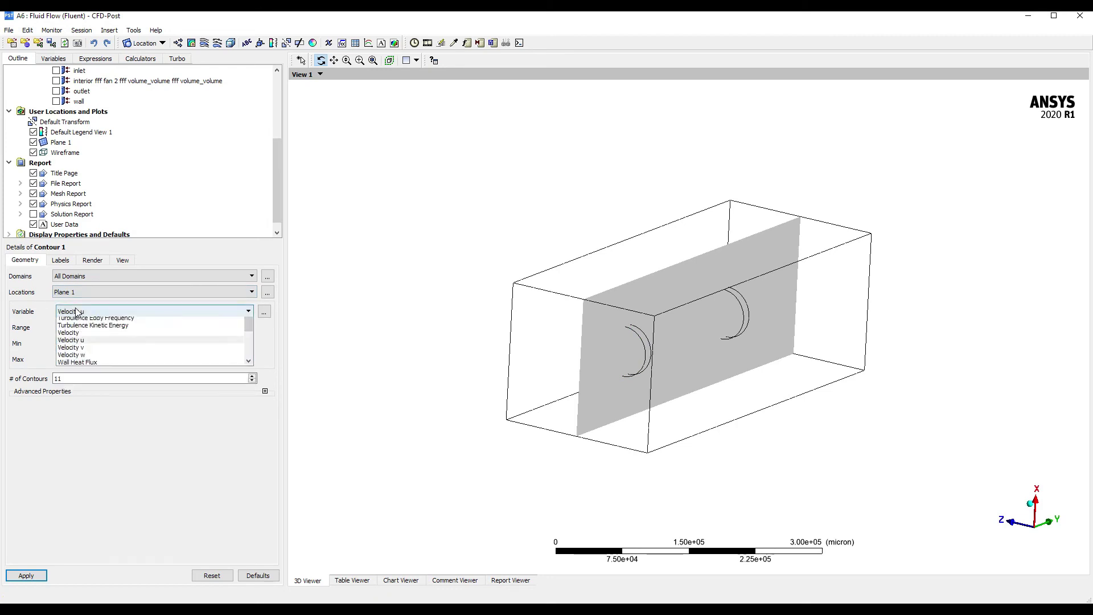
left_click(71, 349)
left_click(27, 575)
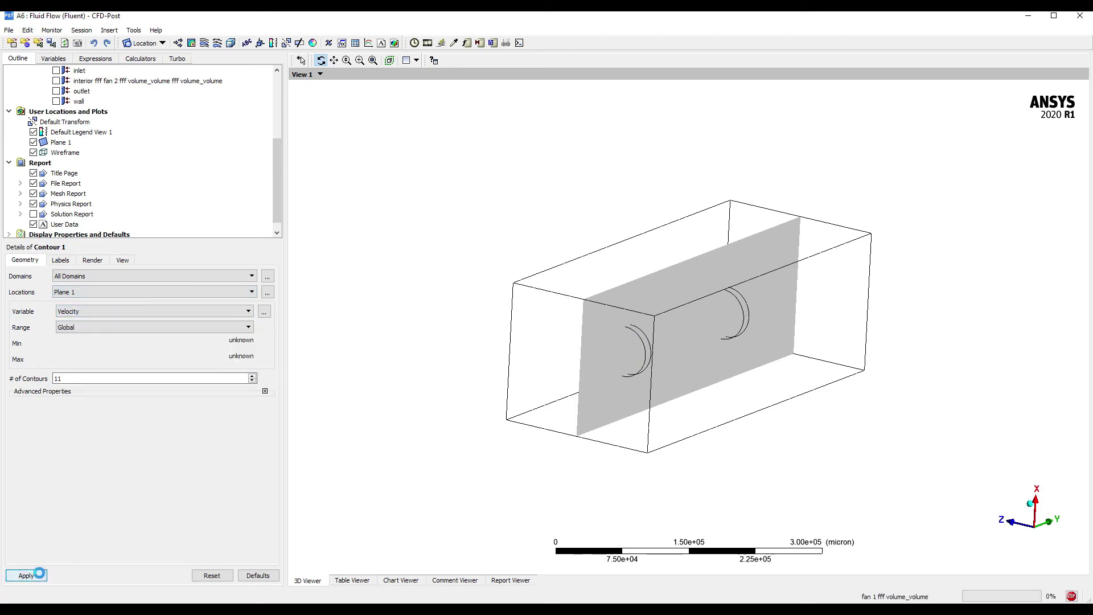
Examine the velocity contour on the section plane around both fans from several angles and distances.
left_click_drag(757, 310, 600, 254)
right_click_drag(583, 233, 922, 410)
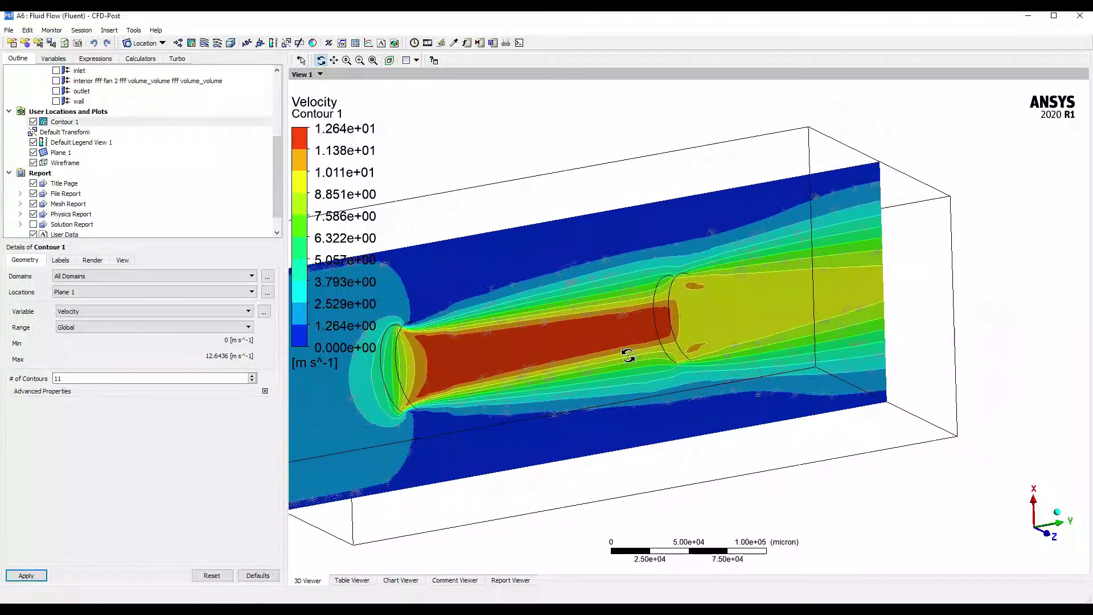
scroll(628, 355, "down", 3)
left_click_drag(628, 355, 504, 361)
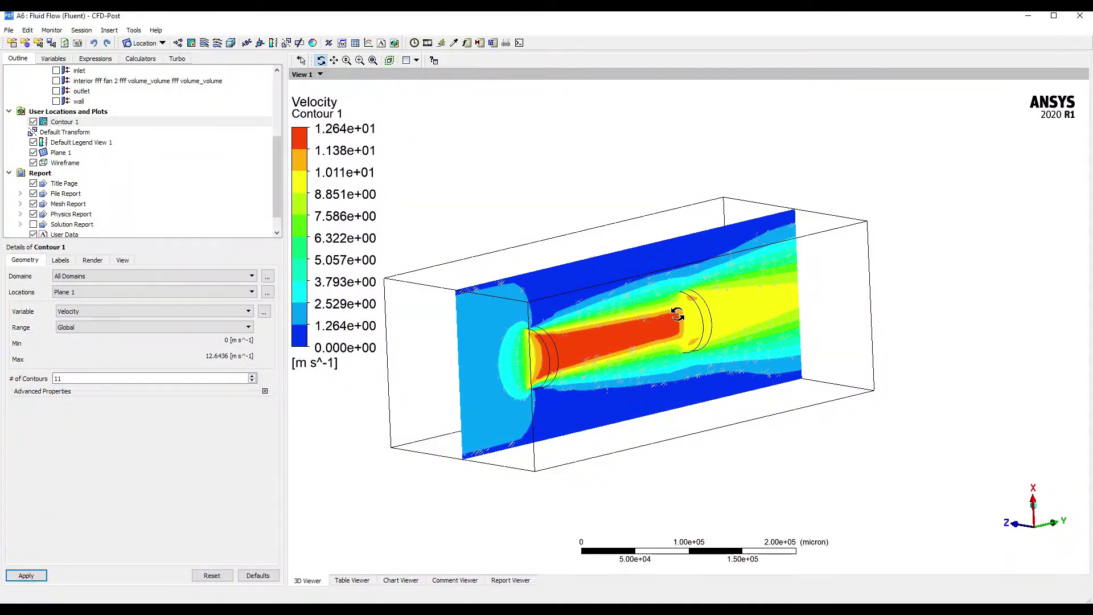
left_click_drag(757, 321, 725, 305)
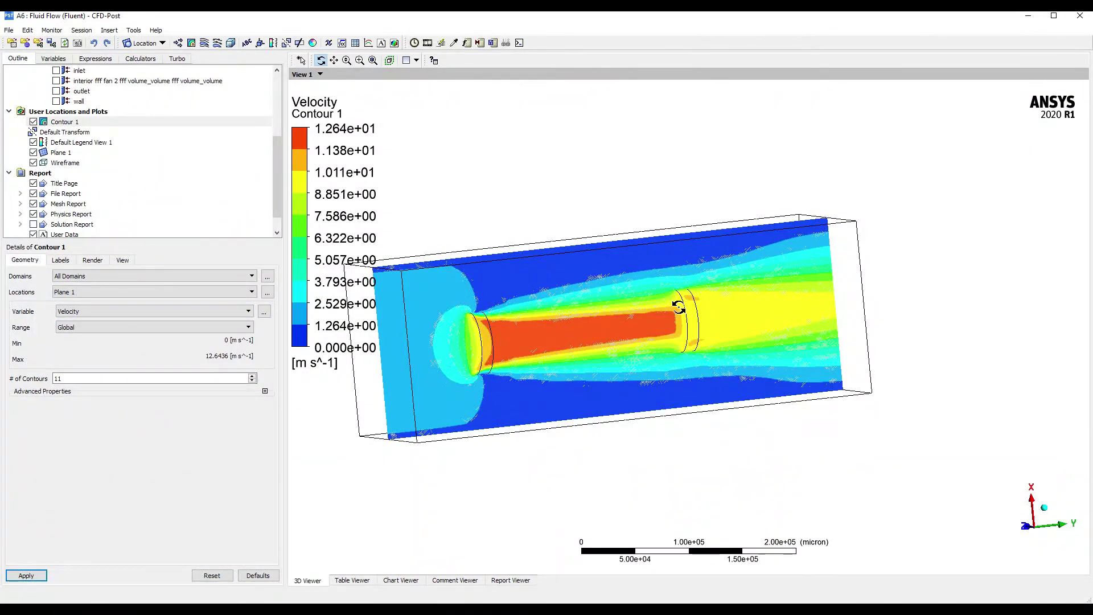
left_click_drag(498, 334, 533, 332)
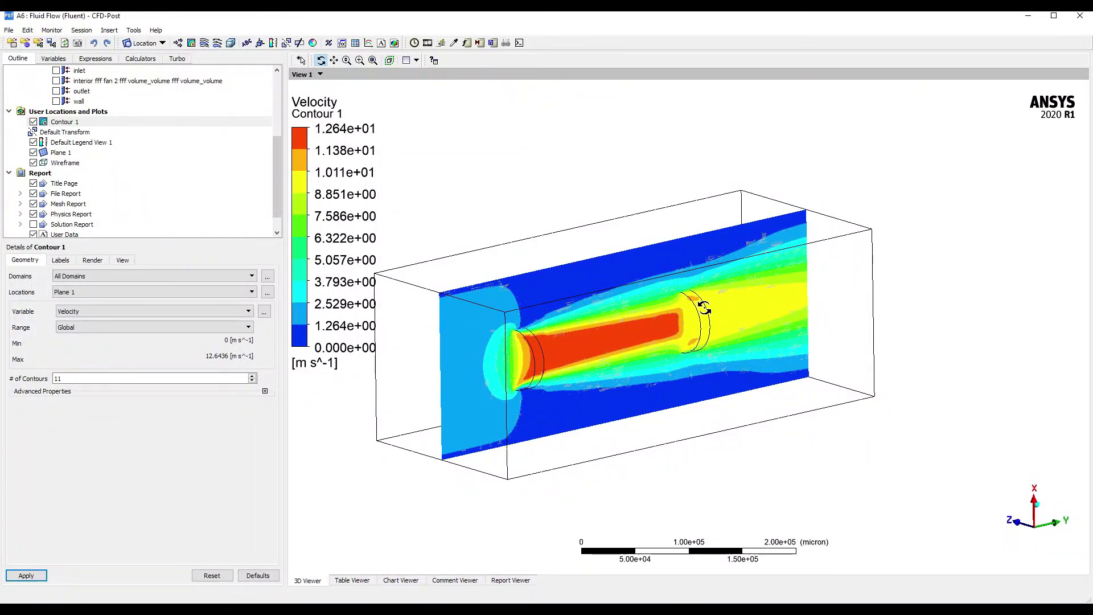
left_click_drag(705, 300, 672, 293)
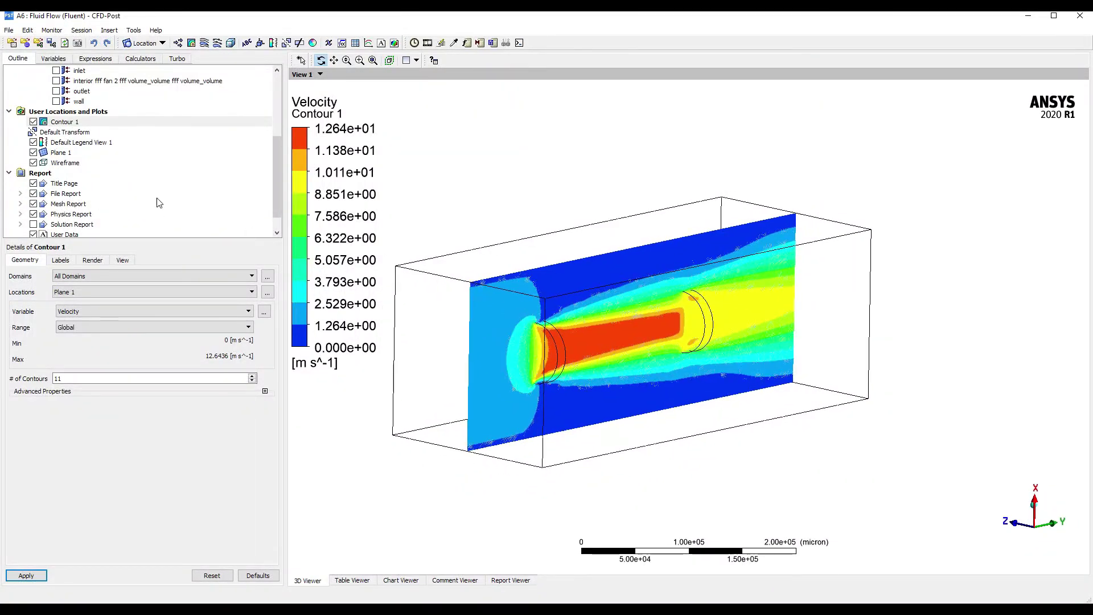
left_click(79, 143)
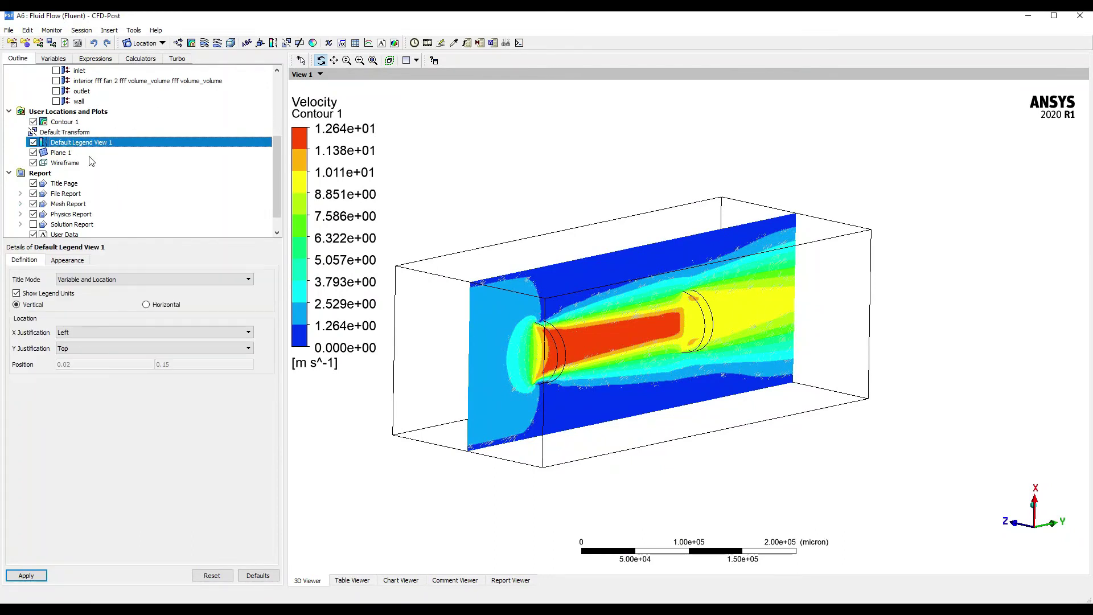
left_click_drag(631, 310, 515, 296)
right_click_drag(537, 223, 758, 407)
left_click_drag(566, 245, 612, 224)
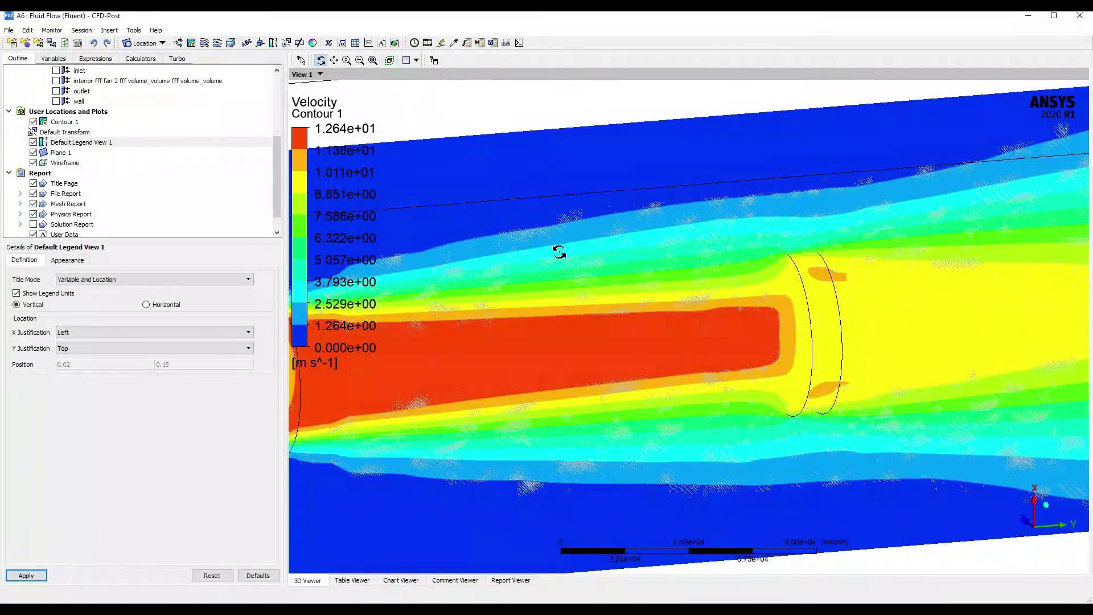
scroll(592, 285, "down", 5)
scroll(540, 296, "down", 4)
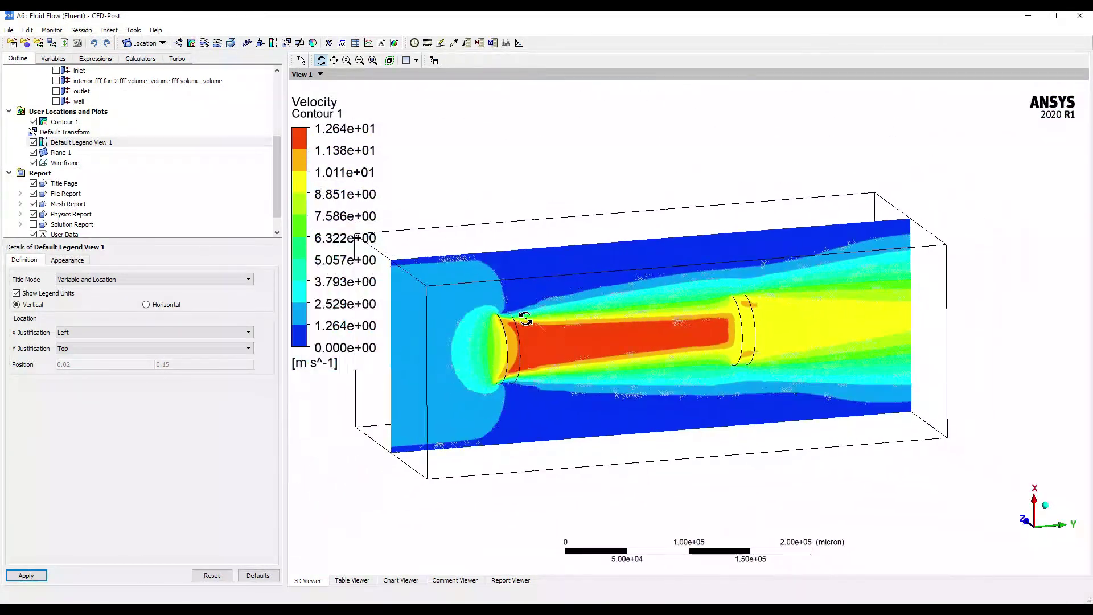
Hide Plane 1 so that only the velocity contour is displayed on the section.
left_click(33, 122)
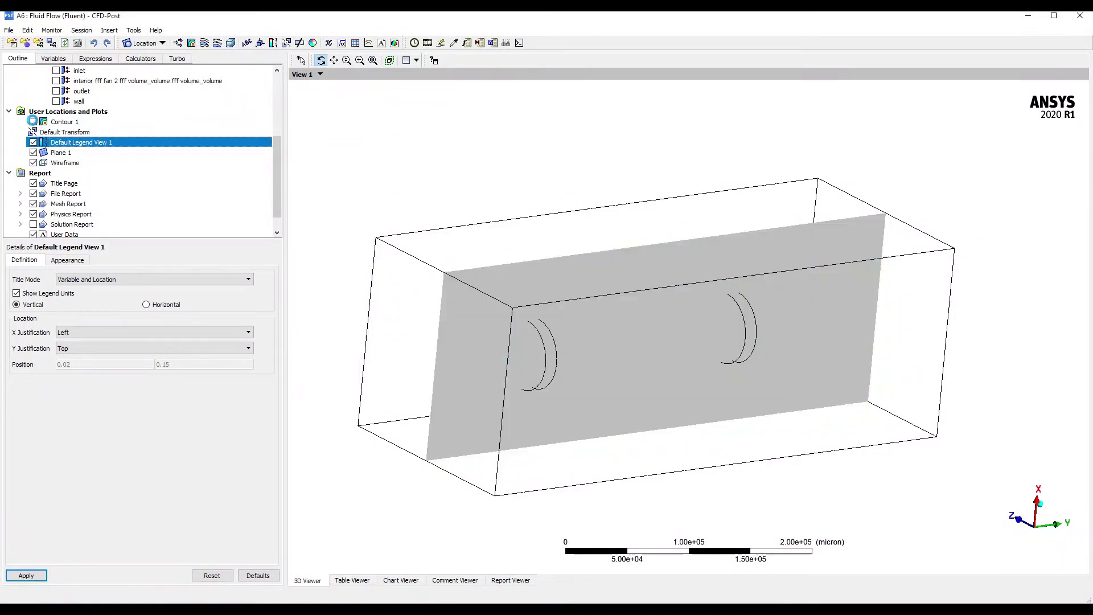
left_click(33, 152)
left_click(33, 122)
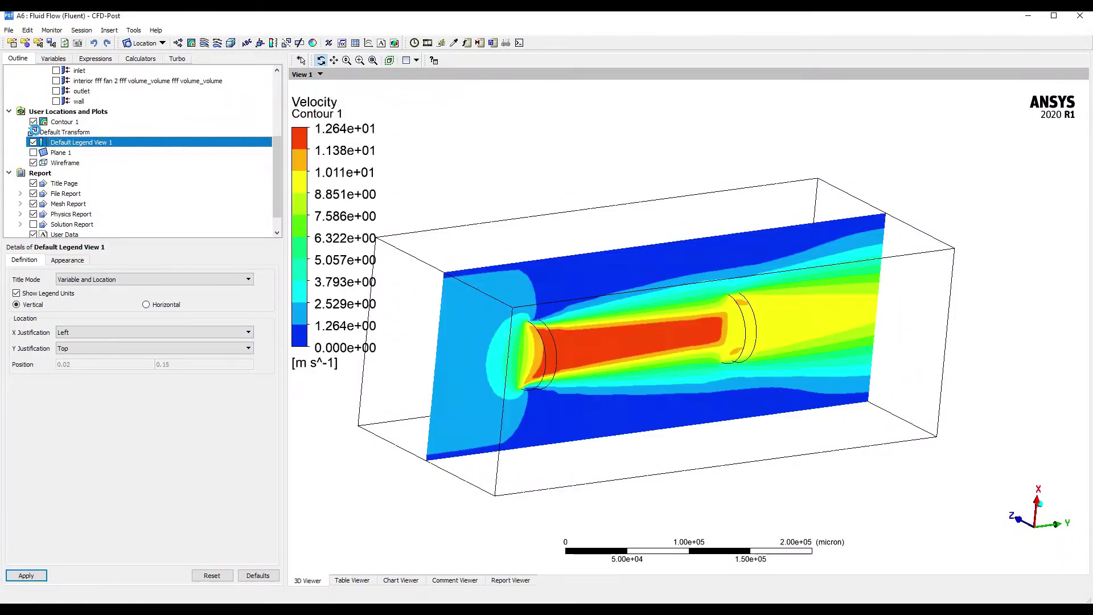
left_click_drag(763, 316, 735, 319)
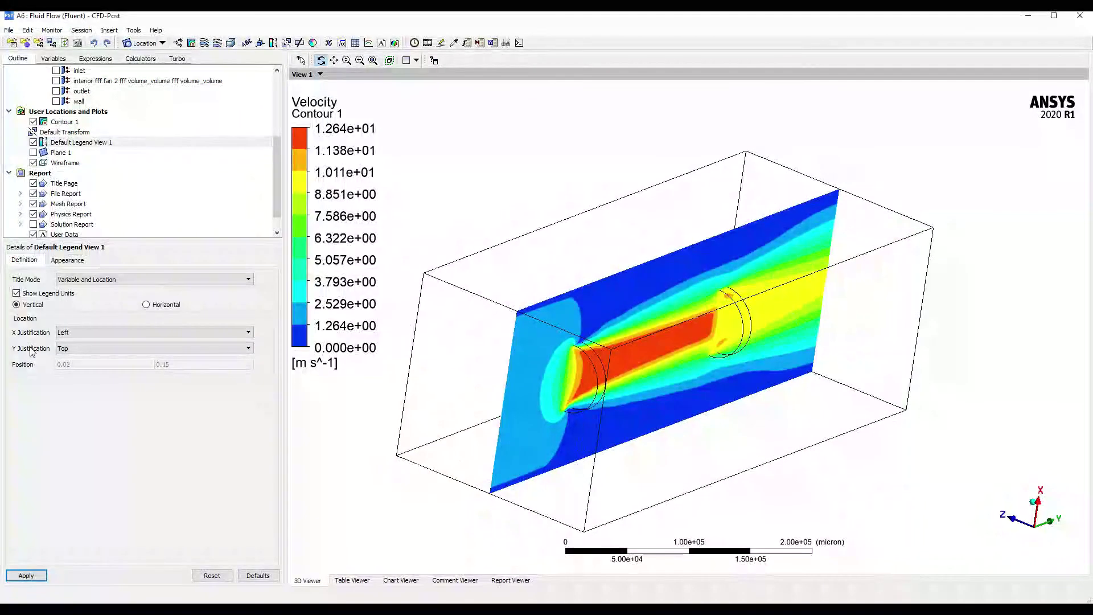
Set the number of contours of Contour 1 to 55 and inspect the refined plot.
left_click(64, 126)
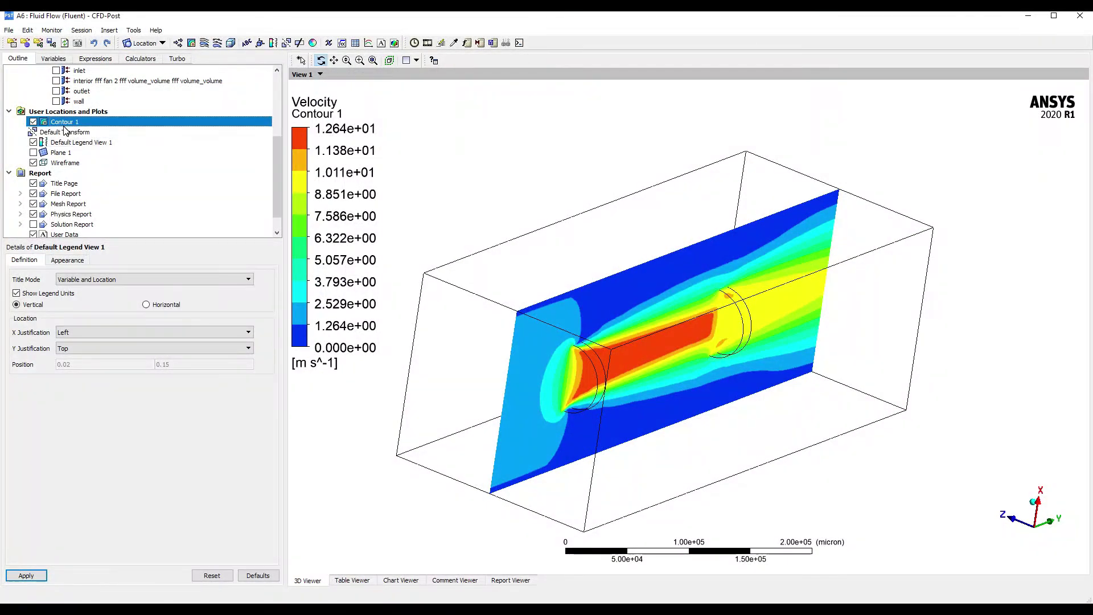
left_click_drag(64, 128, 61, 129)
left_click_drag(64, 380, 35, 384)
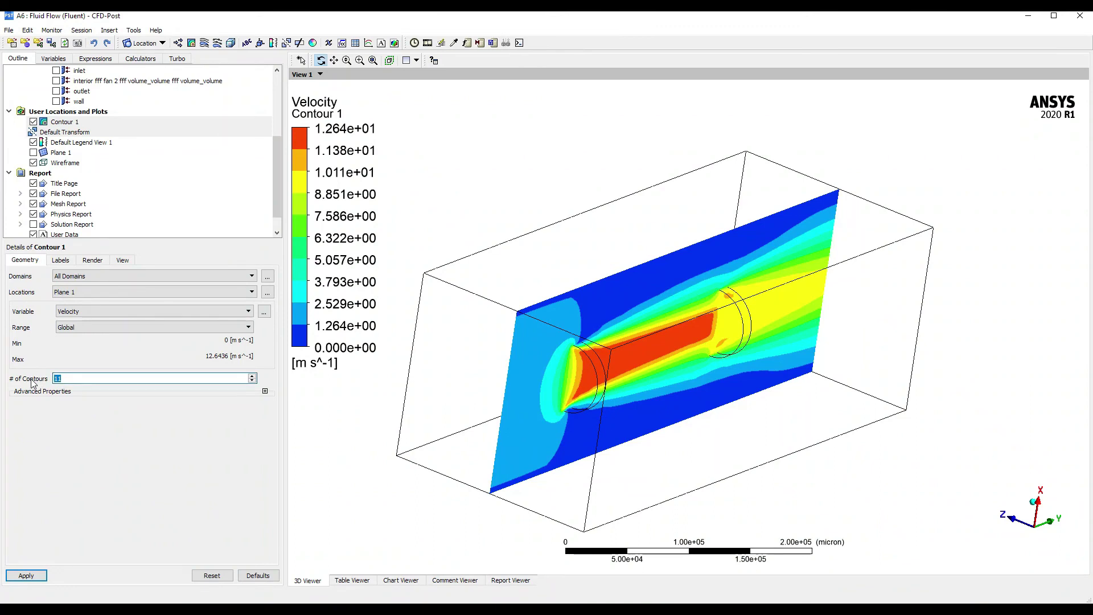
left_click(27, 575)
left_click_drag(865, 353, 867, 405)
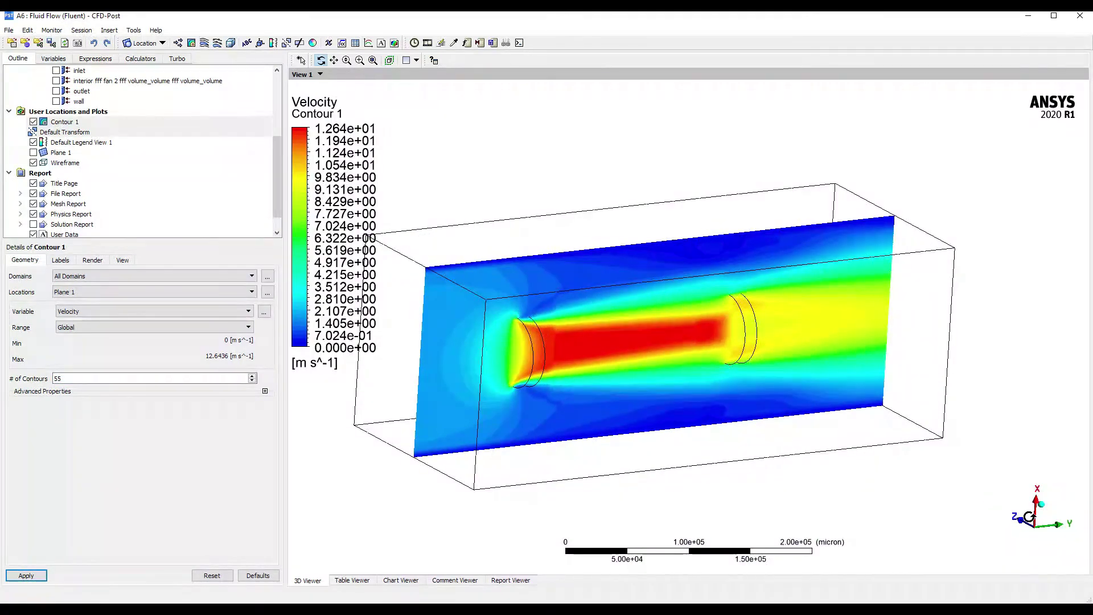
left_click(1035, 532)
left_click_drag(699, 376, 731, 381)
Insert a velocity vector plot located on Plane 1 with Vertex sampling.
left_click(178, 43)
left_click(194, 83)
left_click(154, 302)
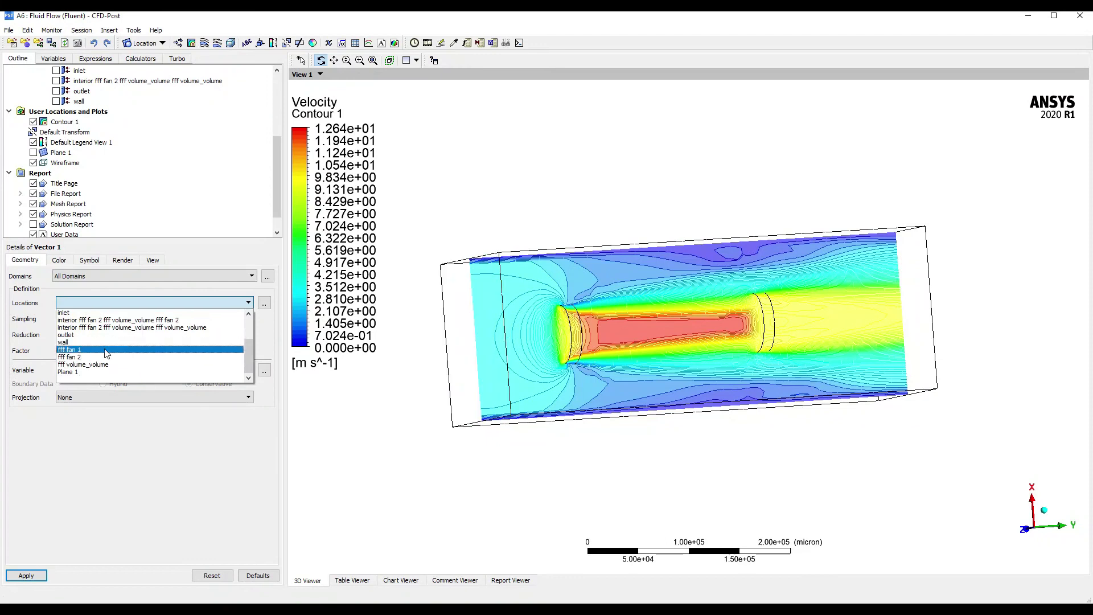
left_click(83, 371)
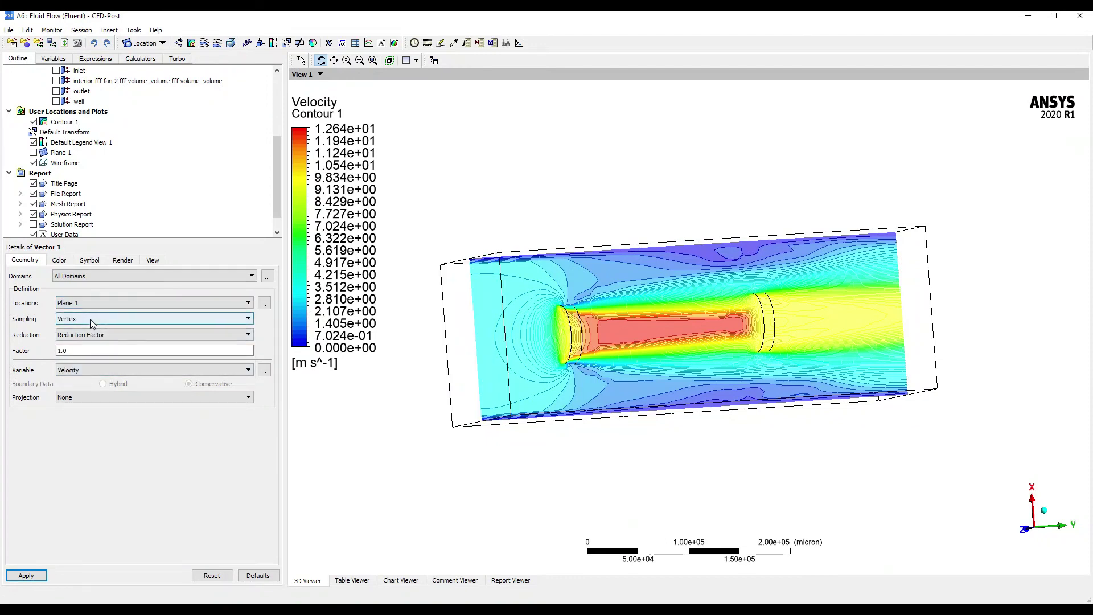
left_click(91, 319)
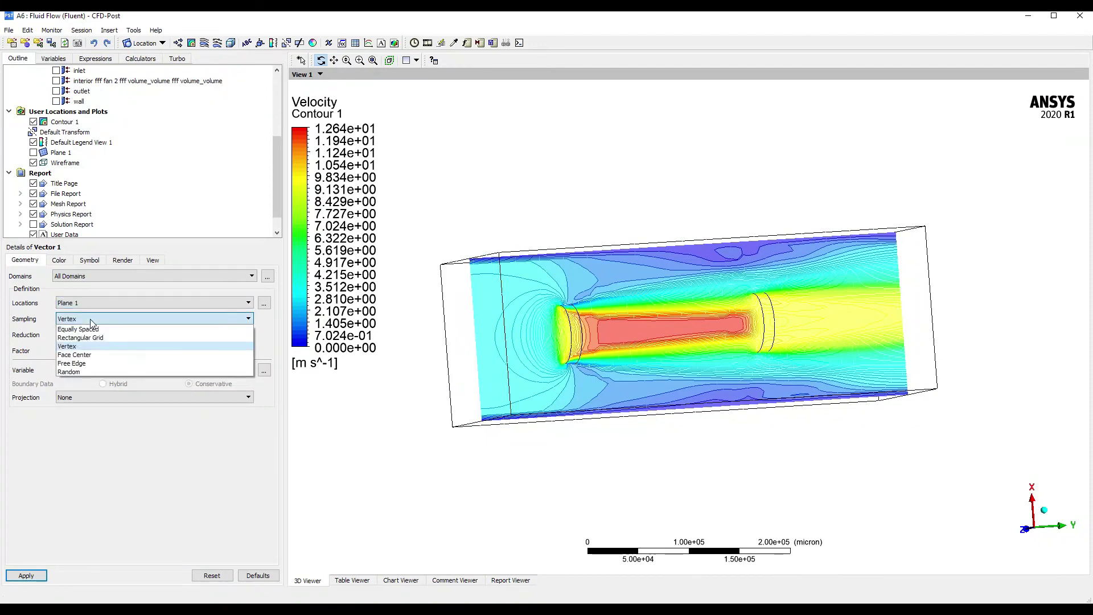
left_click(91, 320)
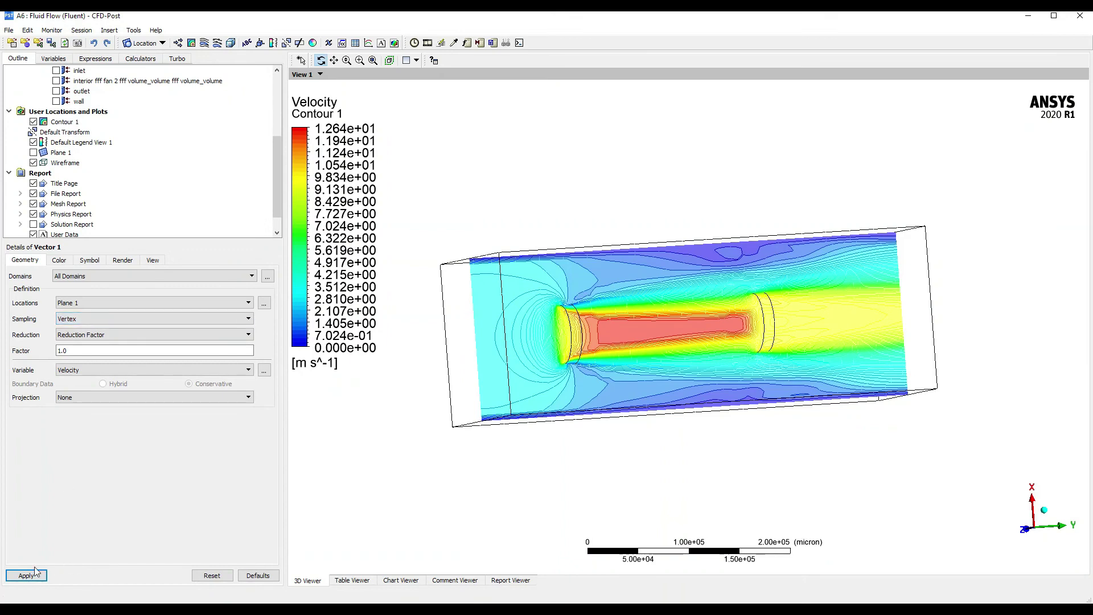
mouse_move(610, 427)
left_mouse_down()
mouse_move(613, 439)
mouse_move(617, 425)
mouse_move(606, 422)
left_mouse_up()
Hide Contour 1 and inspect the velocity vectors around the first fan.
left_click(33, 121)
right_click_drag(487, 221, 603, 367)
left_click_drag(602, 368, 598, 312)
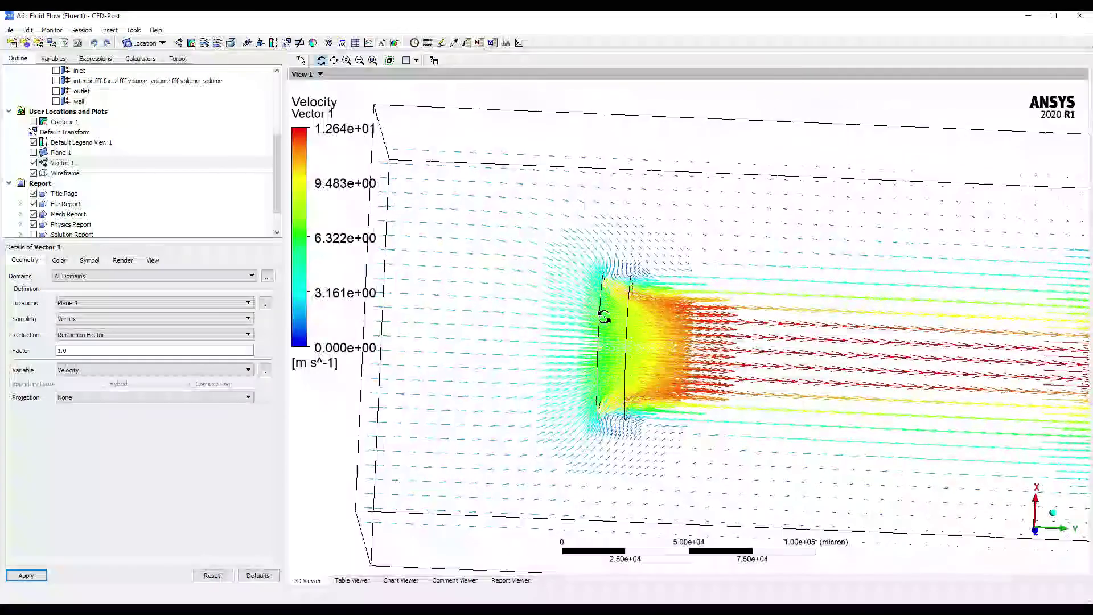
scroll(763, 383, "up", 3)
left_click_drag(764, 383, 574, 349)
scroll(573, 349, "down", 2)
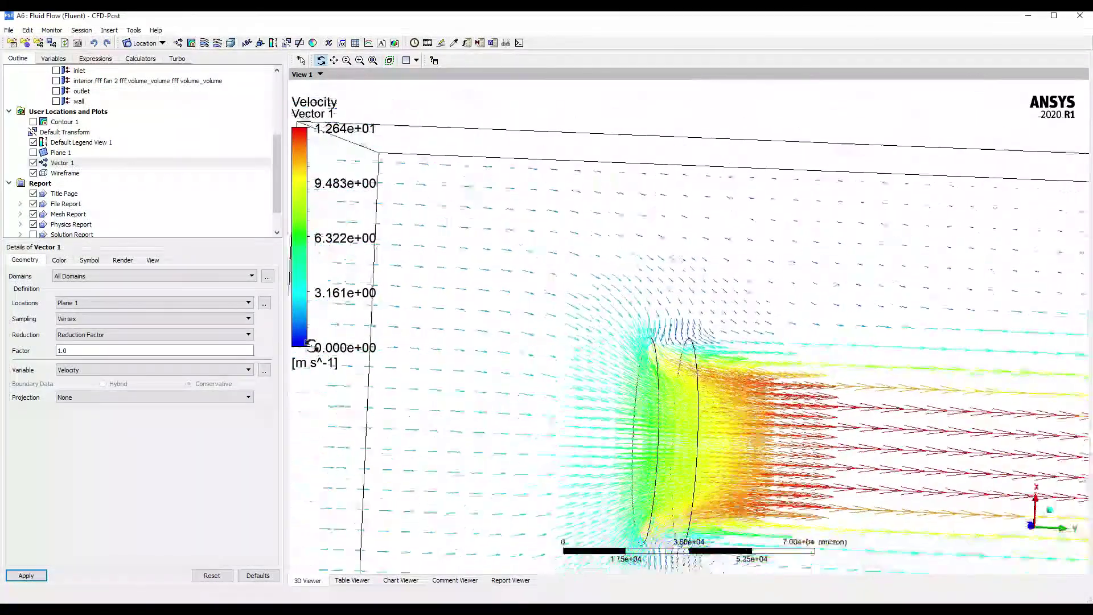
Change the symbol of Vector 1 to Arrowhead3D and inspect the arrows at the first fan.
left_click(89, 260)
left_click(91, 283)
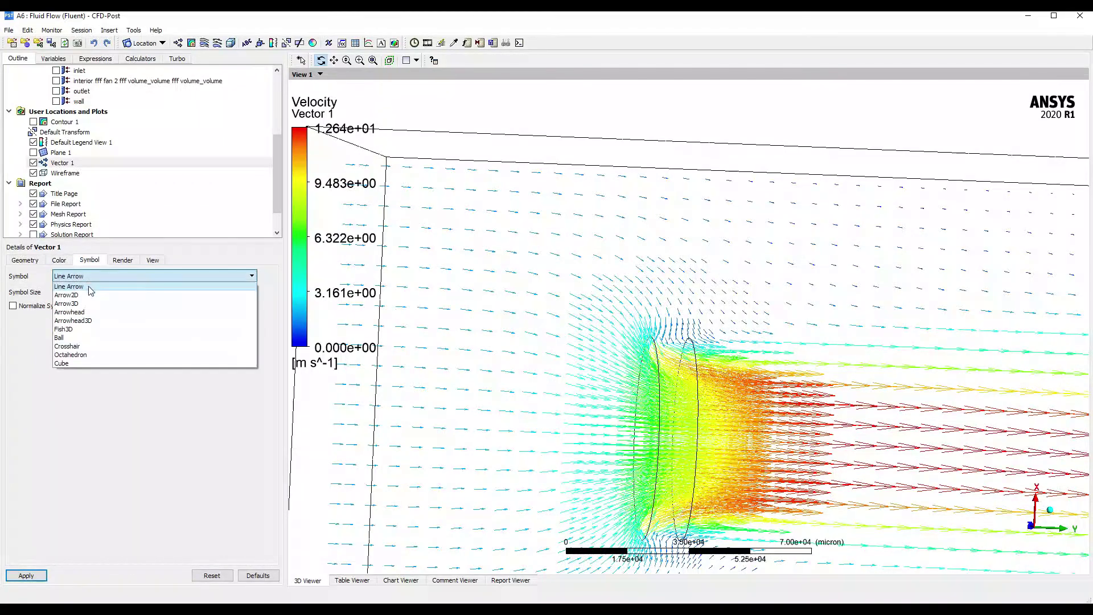
left_click(91, 315)
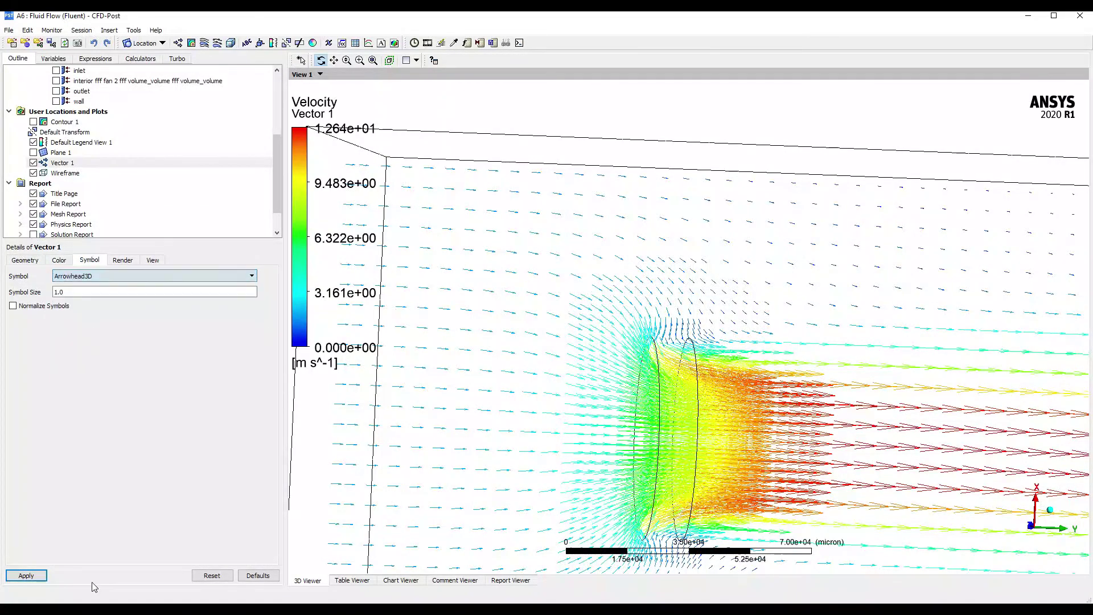
left_click(36, 576)
scroll(649, 373, "down", 4)
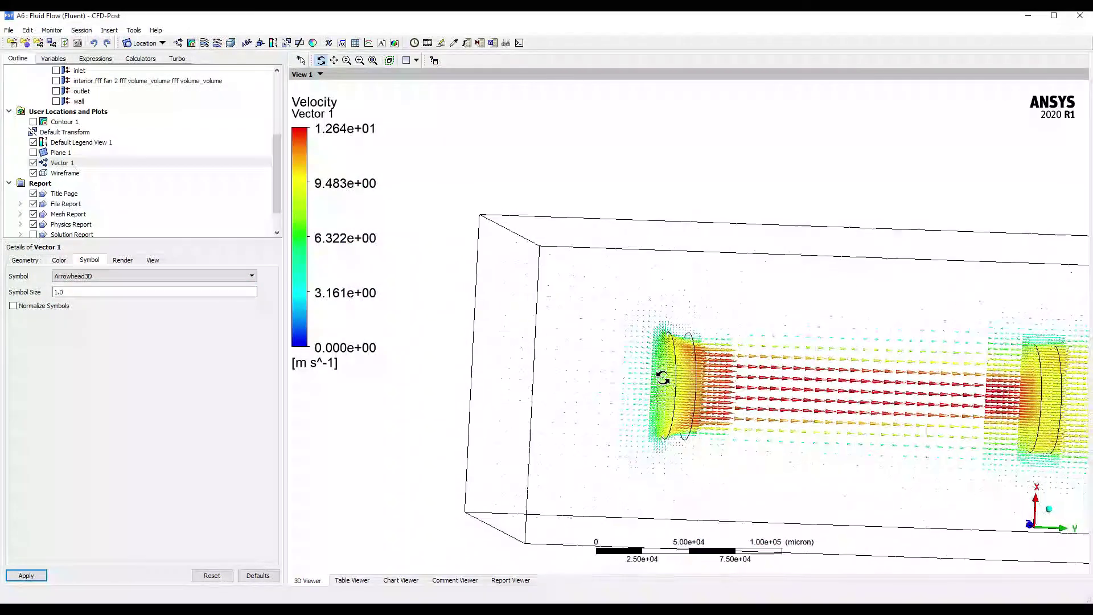
left_click_drag(663, 378, 592, 312)
scroll(691, 428, "up", 6)
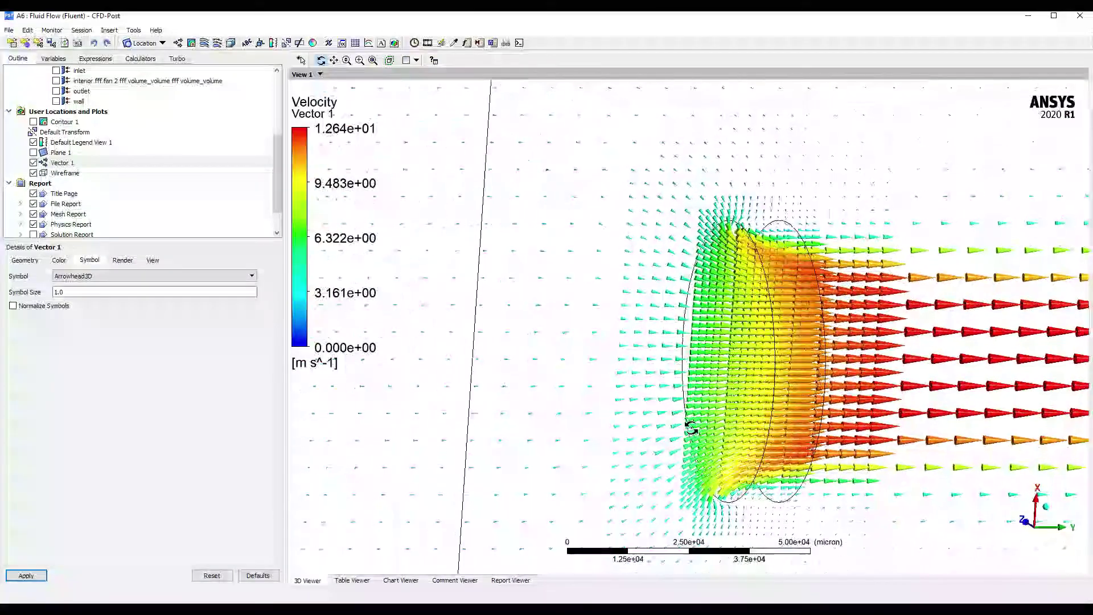
Set the projection of Vector 1 to Tangential.
left_click(25, 260)
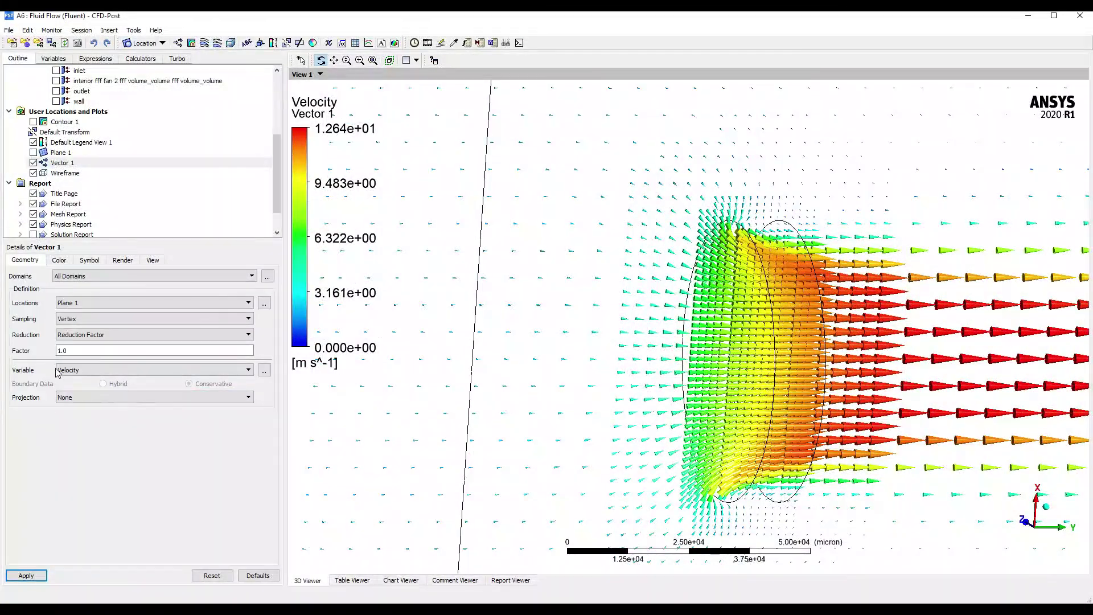
left_click(96, 397)
left_click(74, 428)
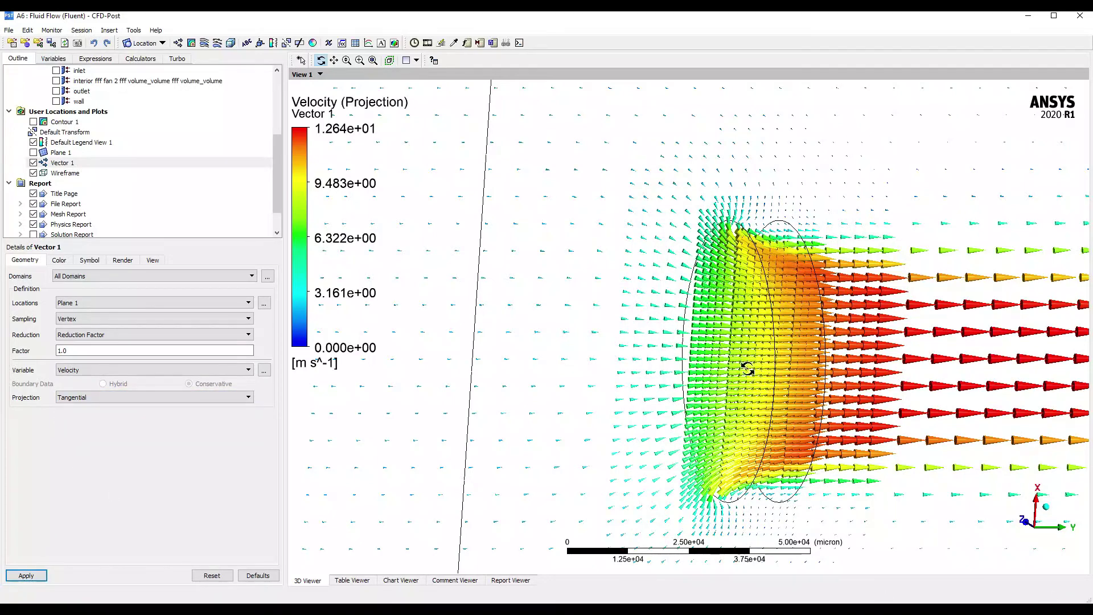
Inspect the tangential velocity vectors across both fans and hide Vector 1.
scroll(746, 369, "down", 8)
scroll(747, 361, "down", 4)
scroll(651, 366, "up", 10)
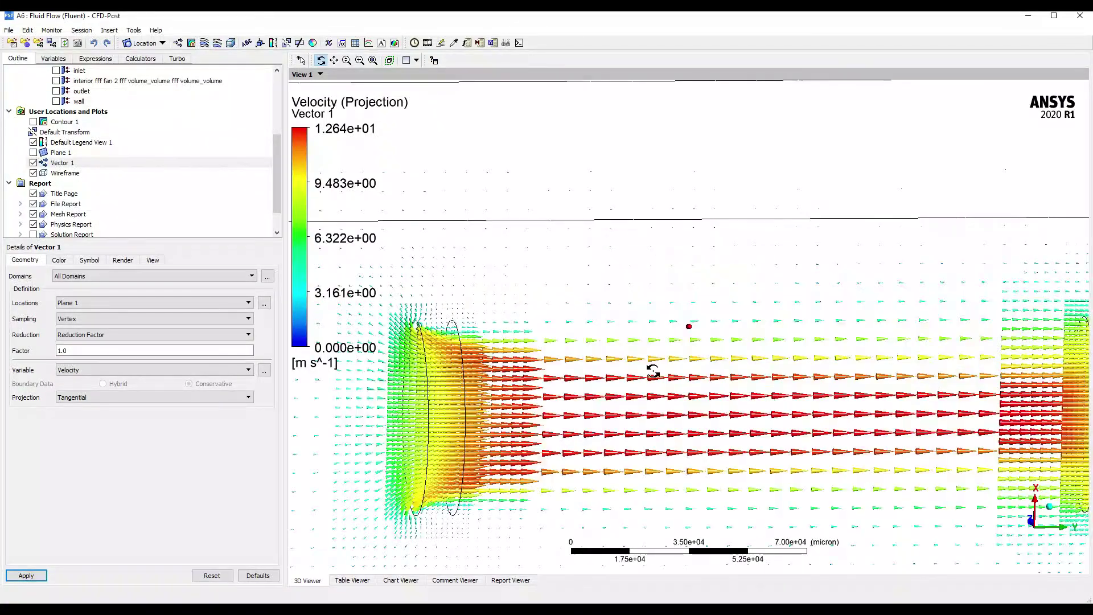
left_click_drag(654, 359, 604, 348)
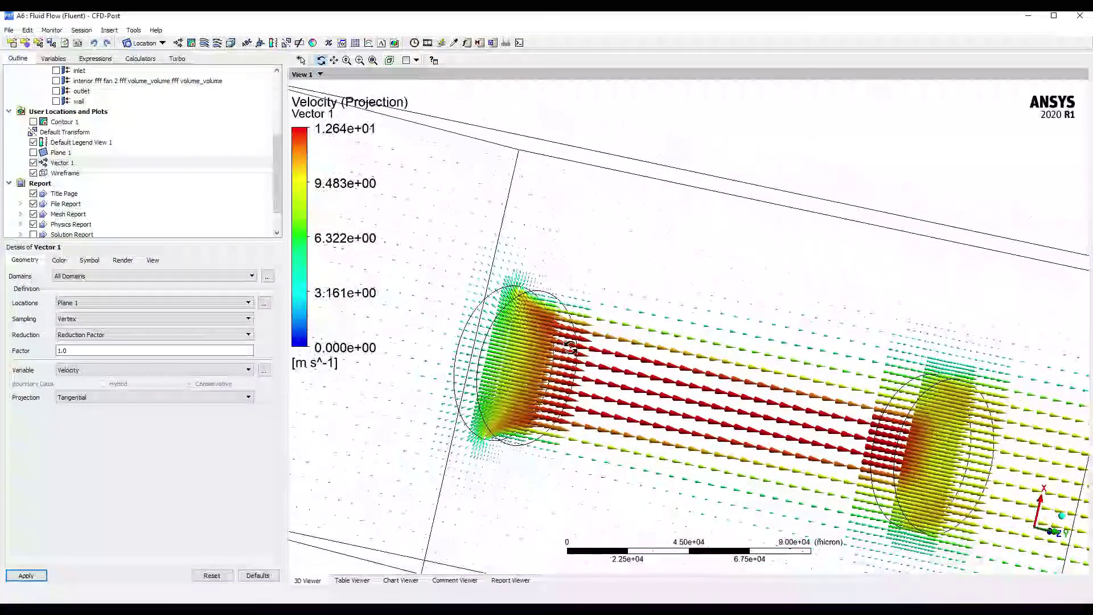
left_click(33, 163)
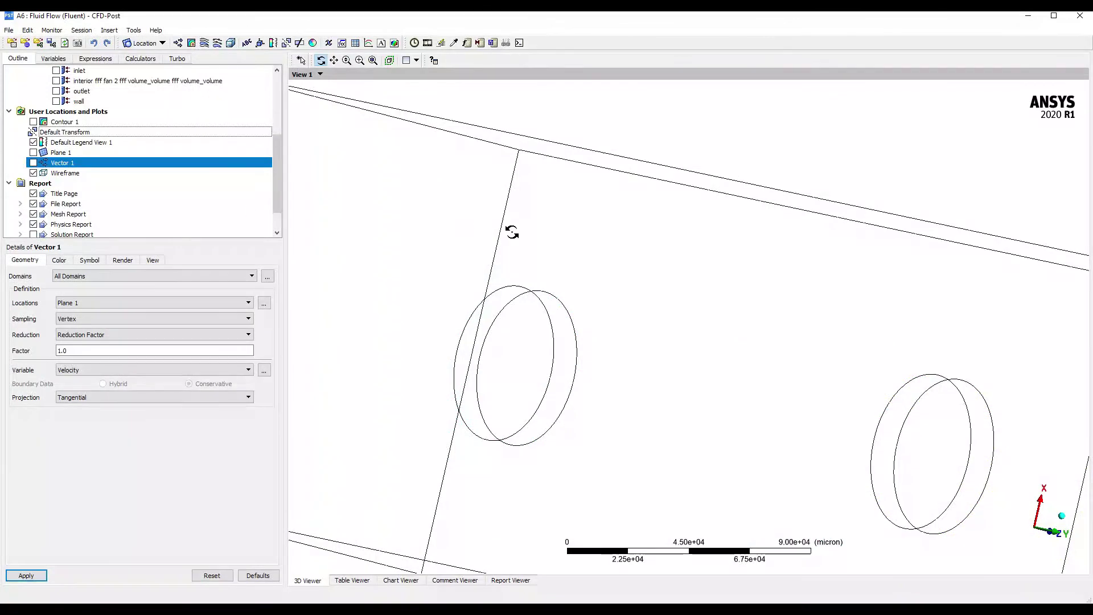
left_click_drag(511, 232, 575, 241)
scroll(490, 246, "down", 5)
left_click_drag(408, 241, 367, 236)
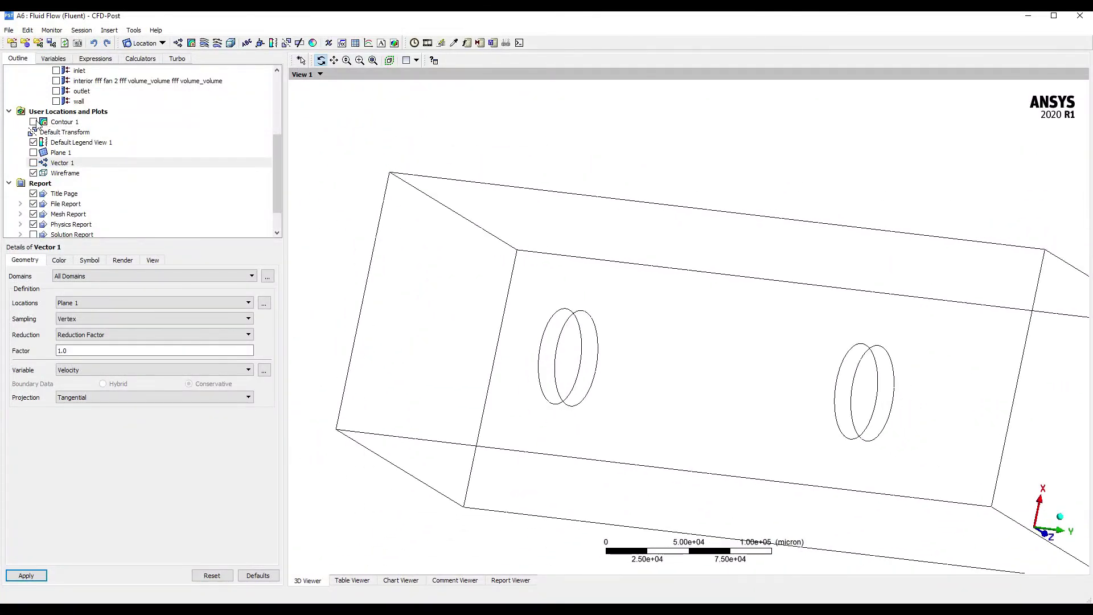
Show Contour 1 on Plane 1 and change its variable to Pressure.
left_click(33, 122)
left_click(111, 312)
left_click(91, 340)
left_click(27, 575)
Examine the pressure contours upstream and downstream of both fans from several view directions.
left_click_drag(654, 450, 627, 428)
scroll(627, 428, "down", 2)
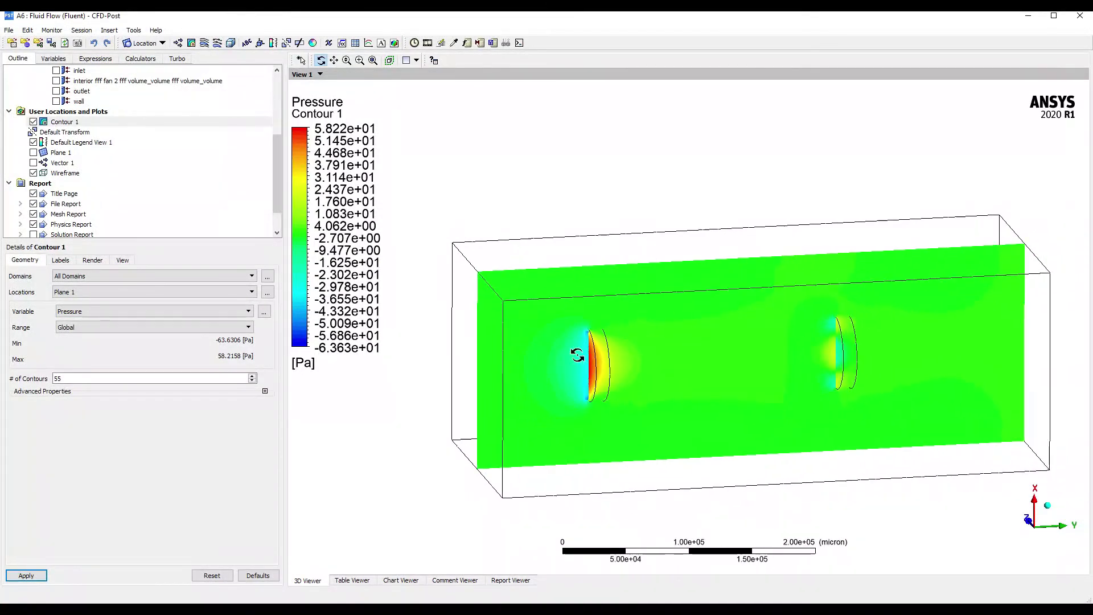
right_click_drag(571, 301, 784, 519)
left_click_drag(509, 228, 562, 214)
key("z")
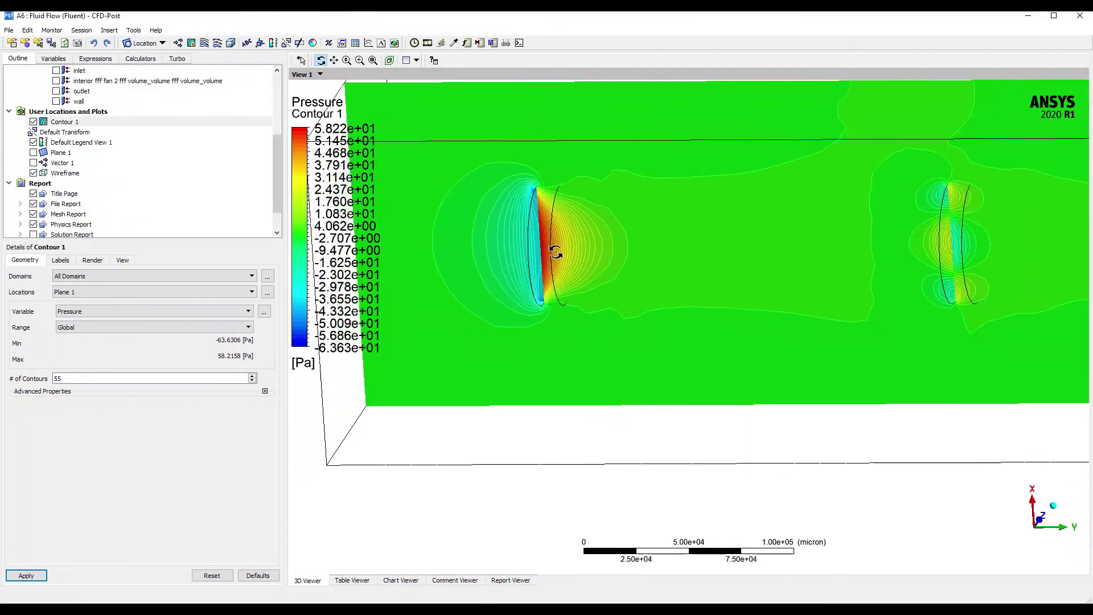
left_click(1032, 534)
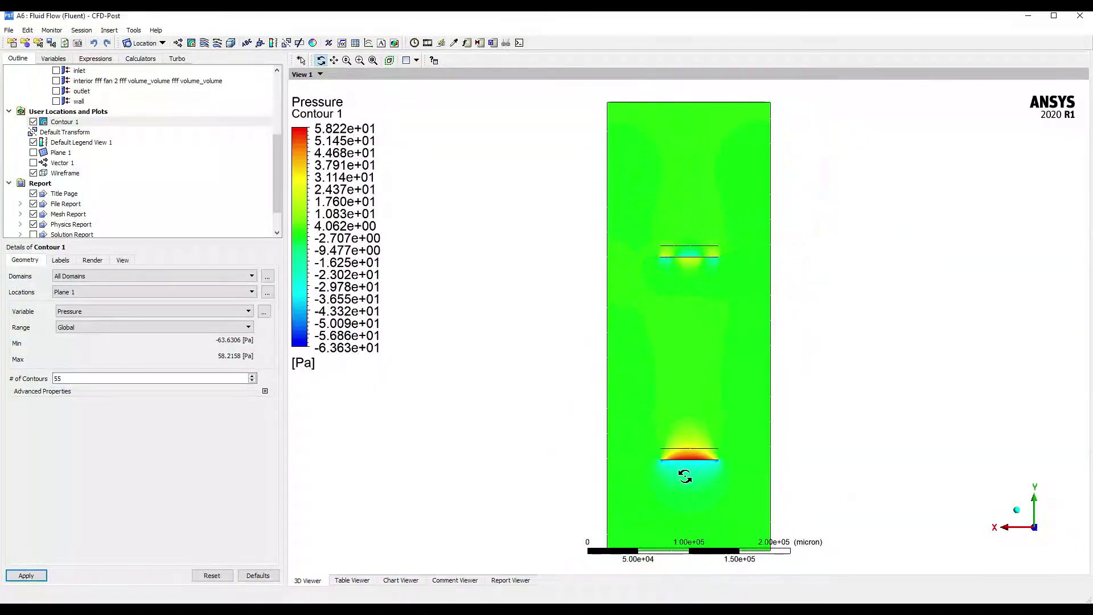
right_click_drag(691, 461, 713, 469)
scroll(569, 248, "down", 5)
middle_click_drag(632, 179, 932, 501)
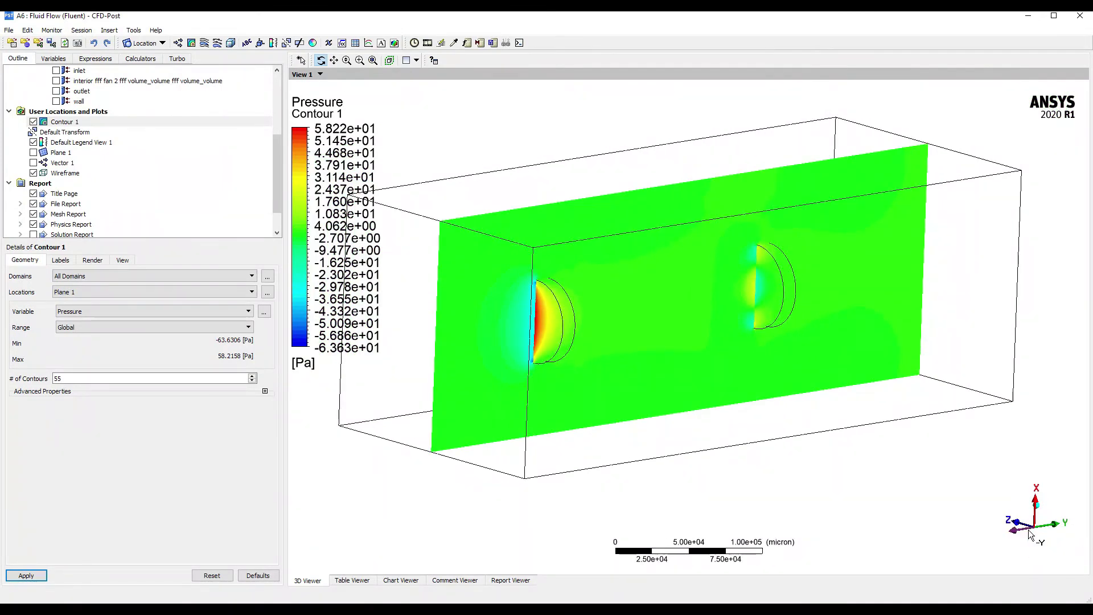
left_click(1029, 532)
middle_click_drag(598, 471, 683, 473)
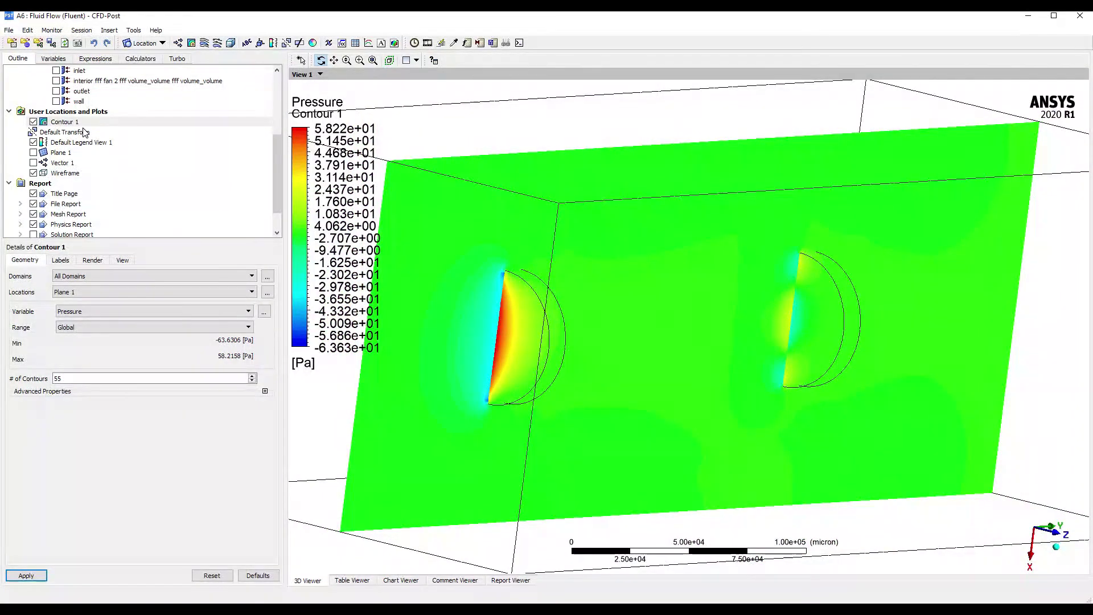
Hide Contour 1 and insert a 3D streamline of Velocity starting from the inlet.
left_click(33, 122)
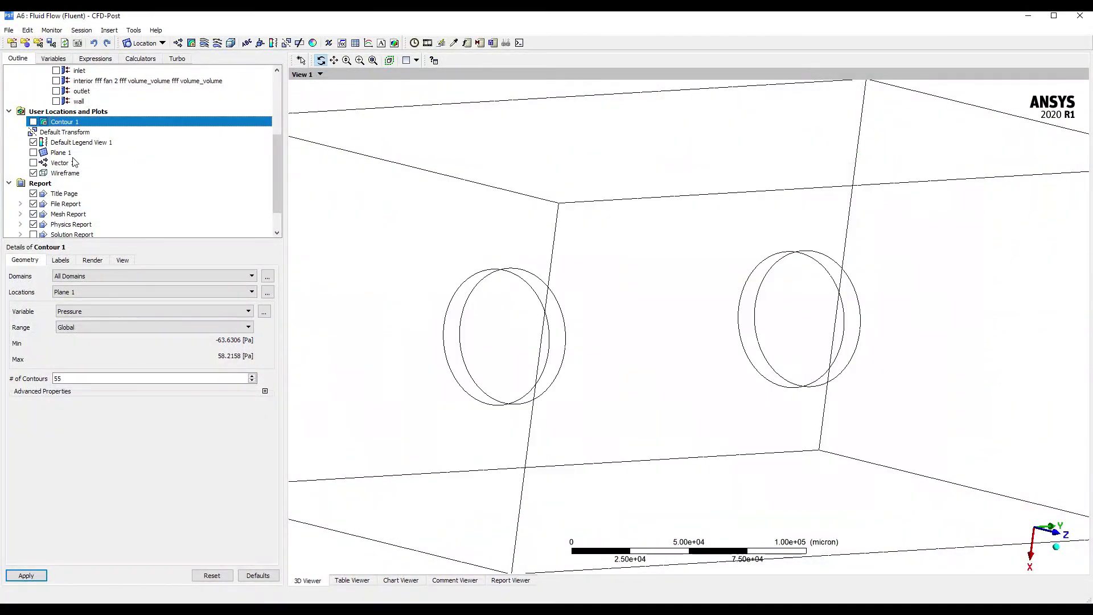
left_click(205, 43)
left_click(235, 88)
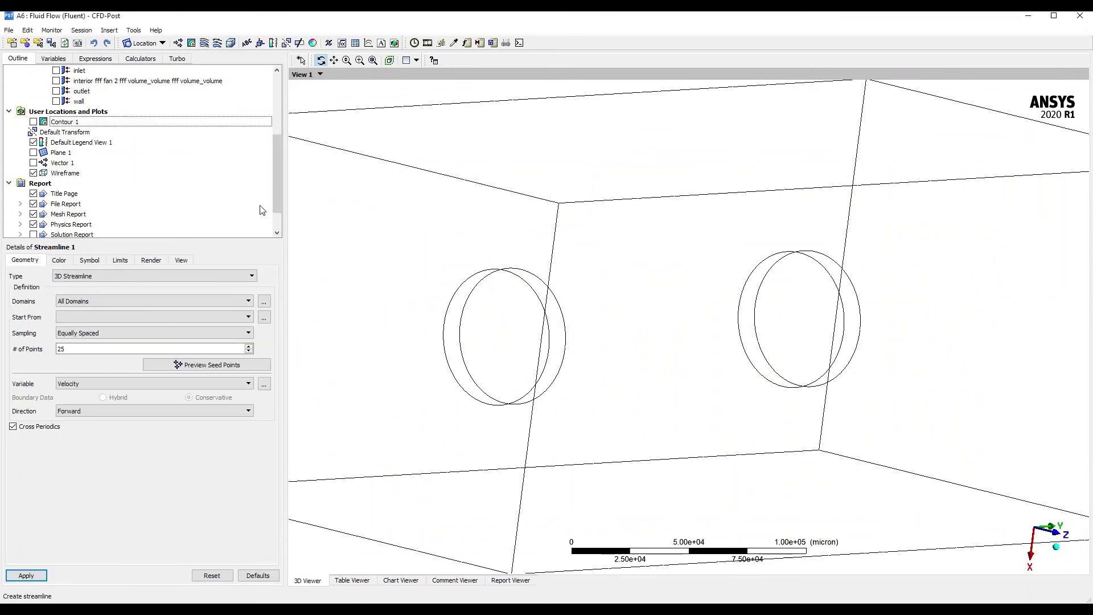
left_click(78, 315)
left_click(79, 331)
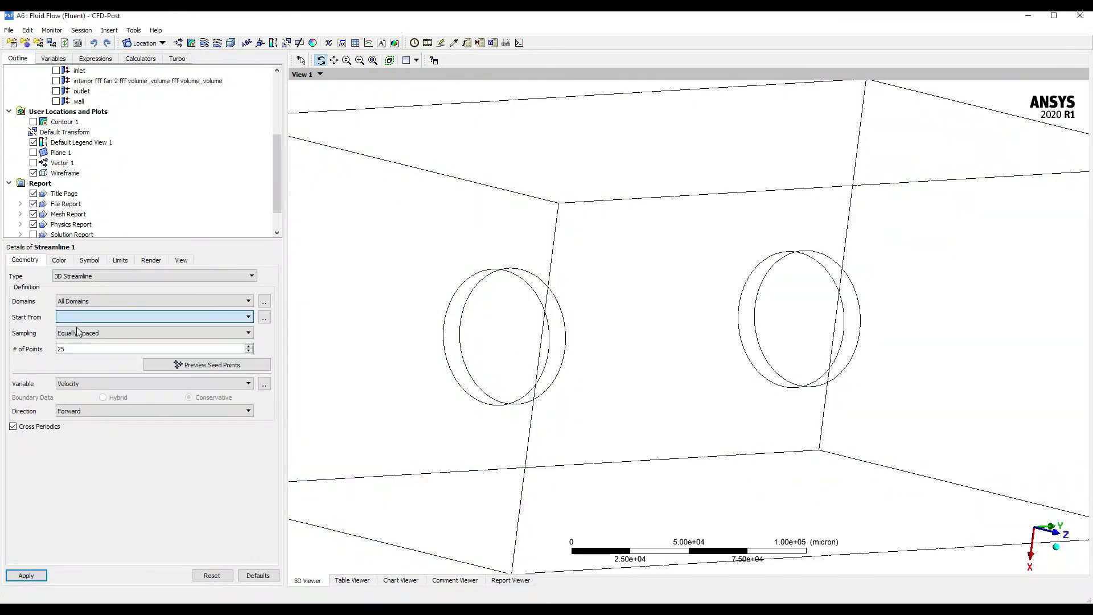
left_click(26, 576)
Increase the number of equally spaced streamline seed points to 100 and view the flow through the fans.
left_click_drag(632, 330, 603, 351)
scroll(570, 344, "down", 3)
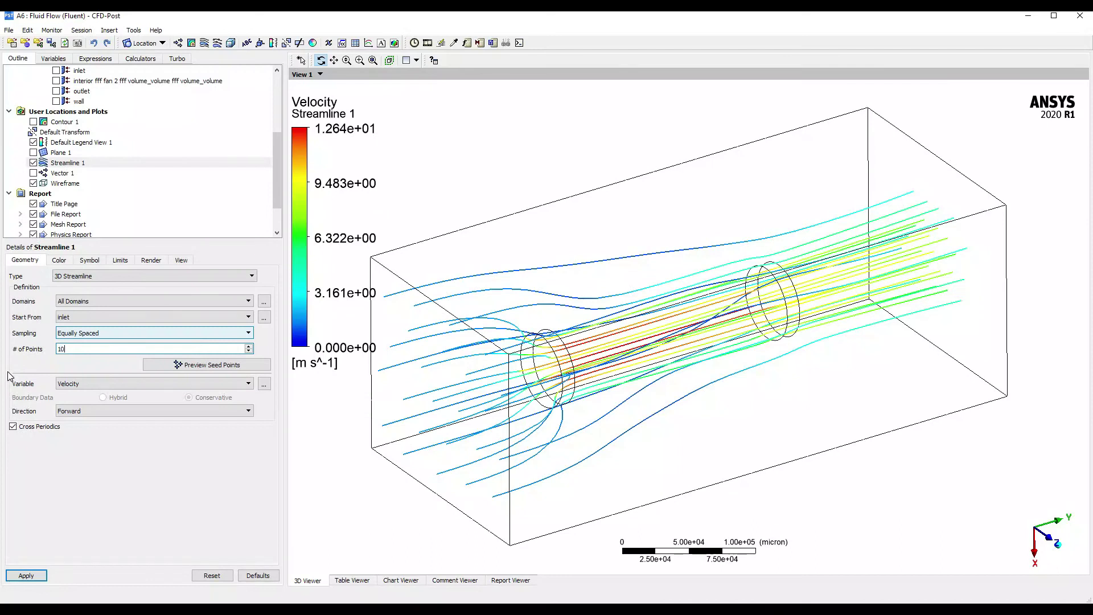
left_click(26, 576)
left_click_drag(671, 296, 766, 306)
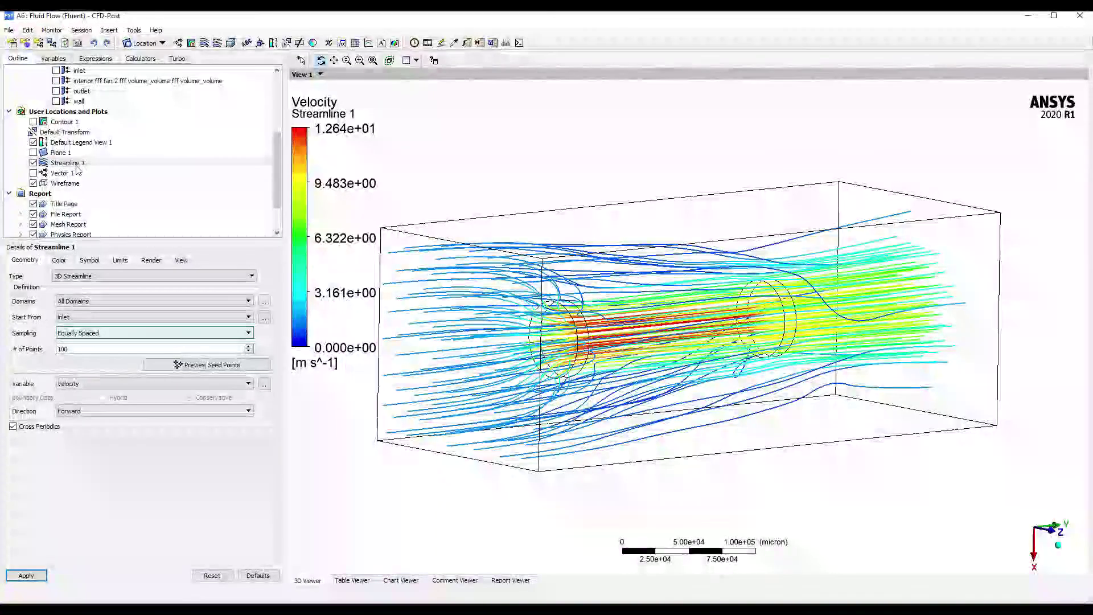
Hide Streamline 1 and start a Quick Animation of it.
left_click(33, 163)
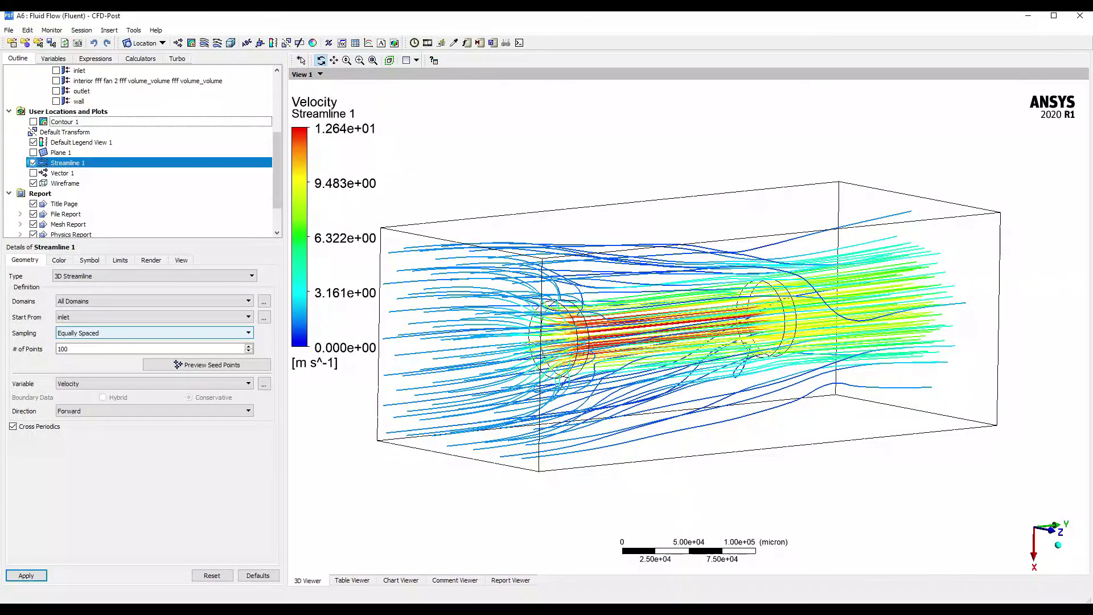
left_click(422, 44)
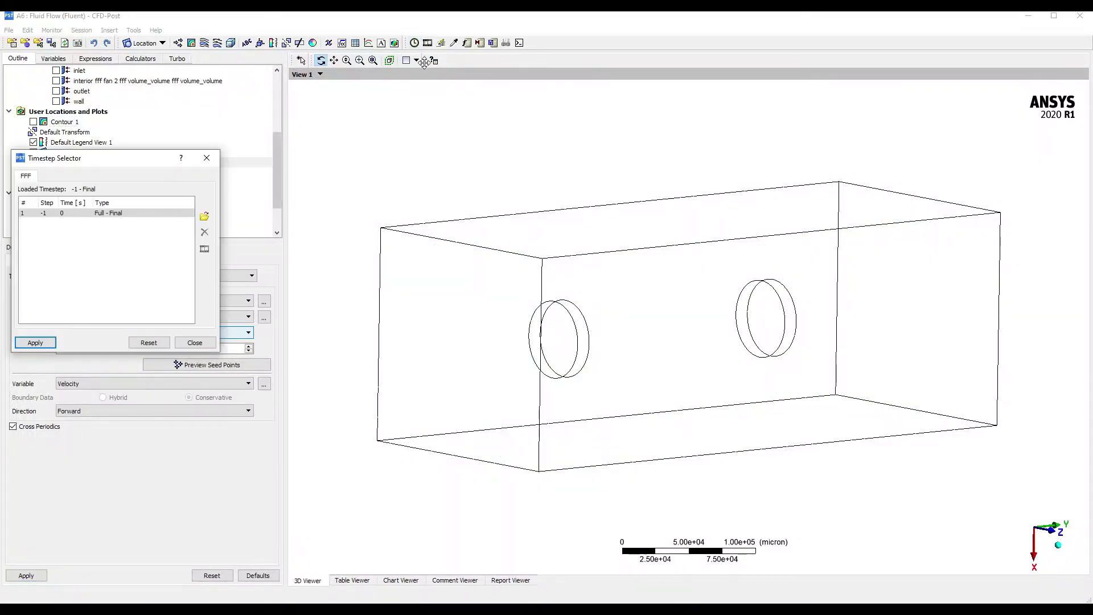
left_click(206, 157)
left_click(426, 43)
left_click(49, 204)
left_click(31, 245)
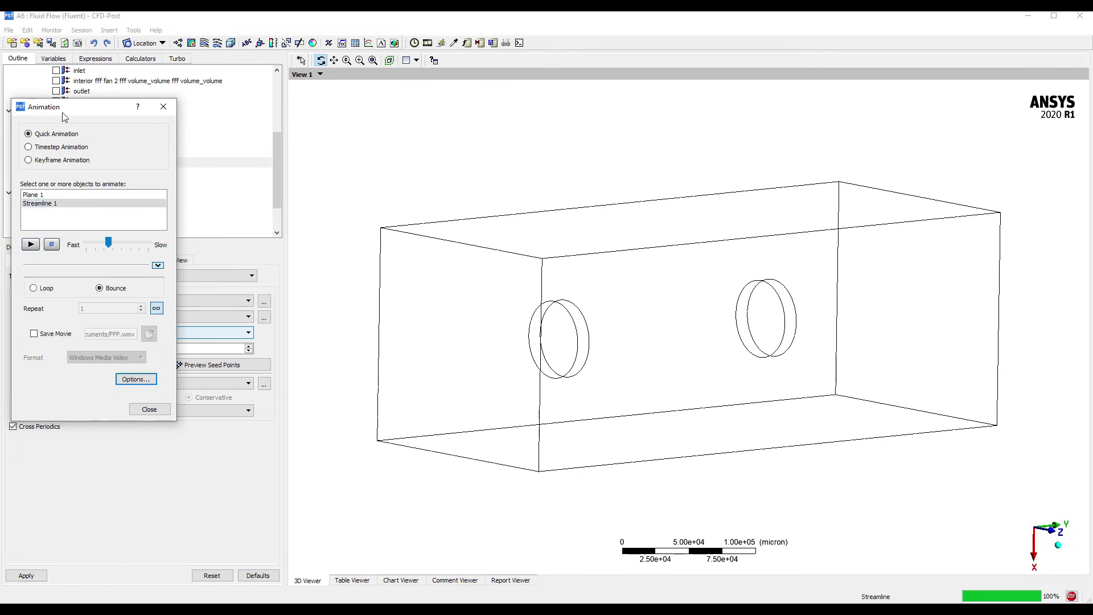
Move the Animation dialog aside, show Streamline 1 again and replay its Quick Animation.
left_click_drag(89, 112, 317, 79)
left_click(108, 112)
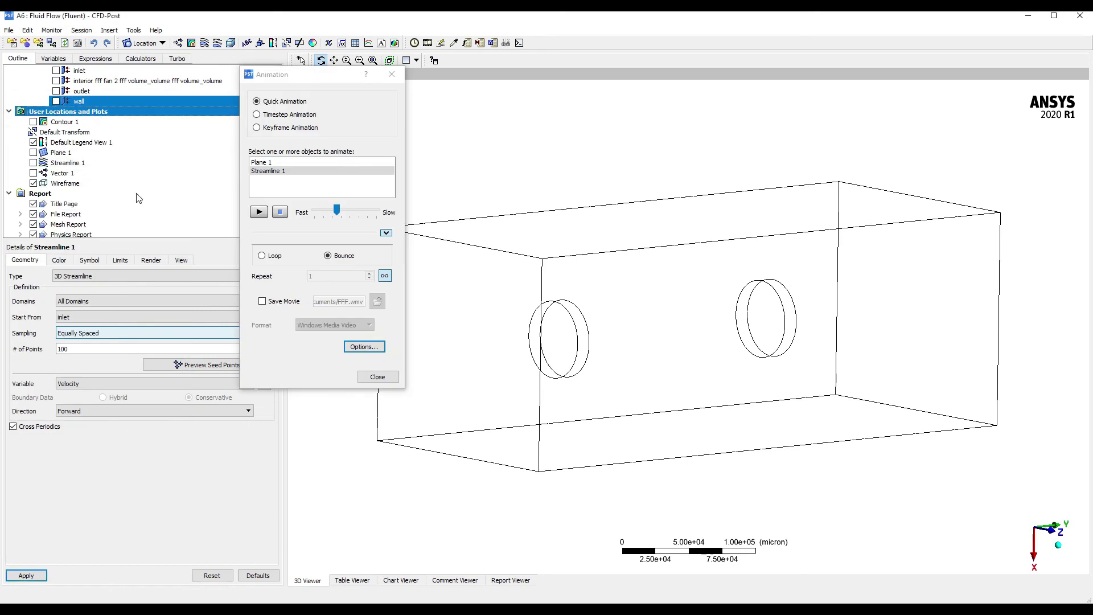
left_click(69, 350)
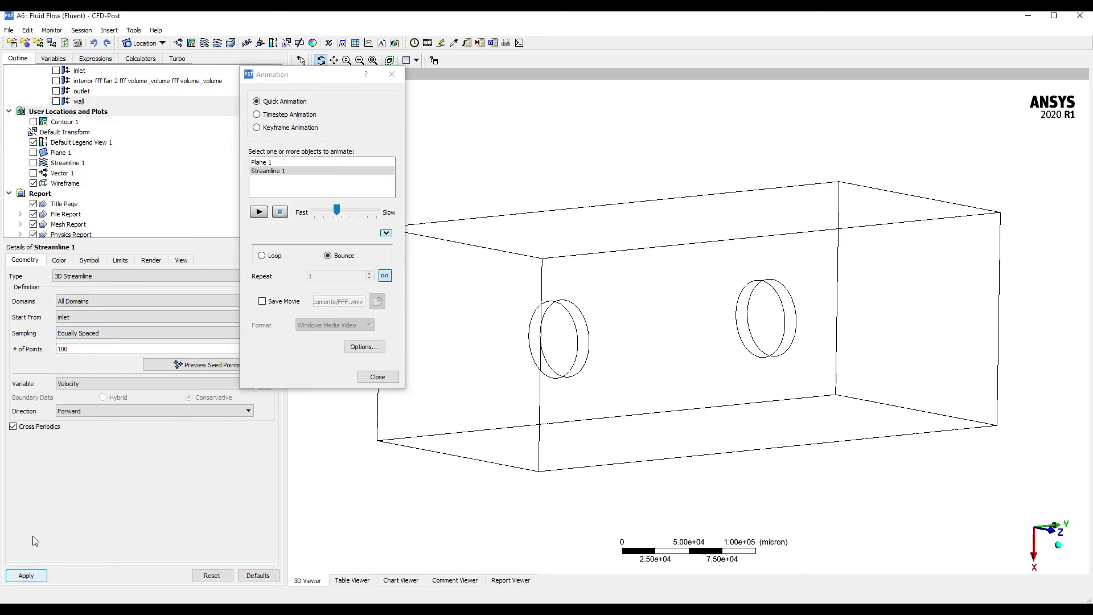
left_click(33, 162)
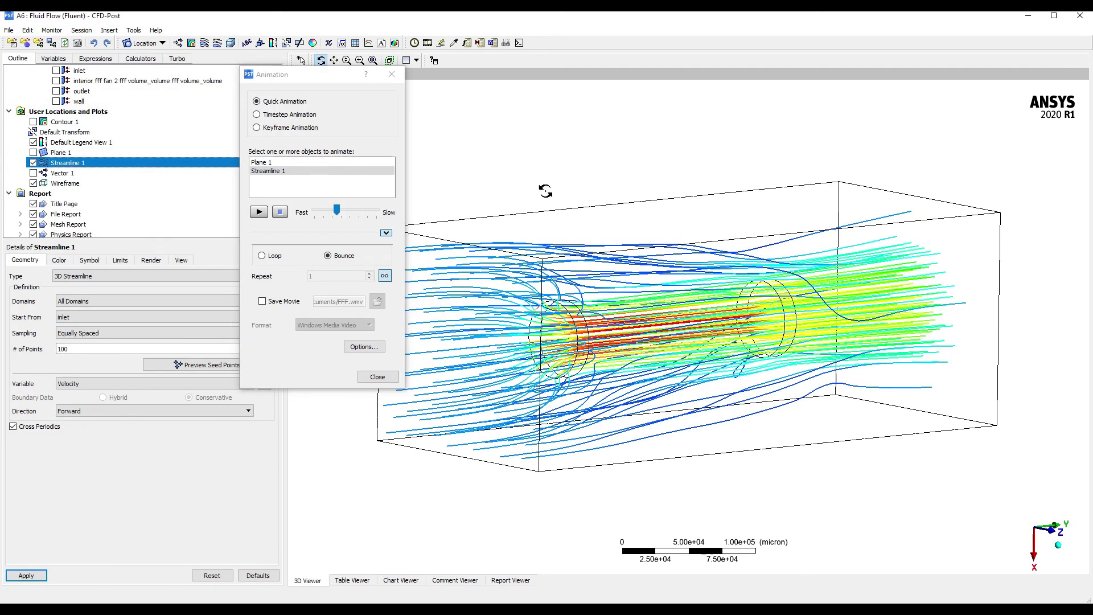
left_click(258, 211)
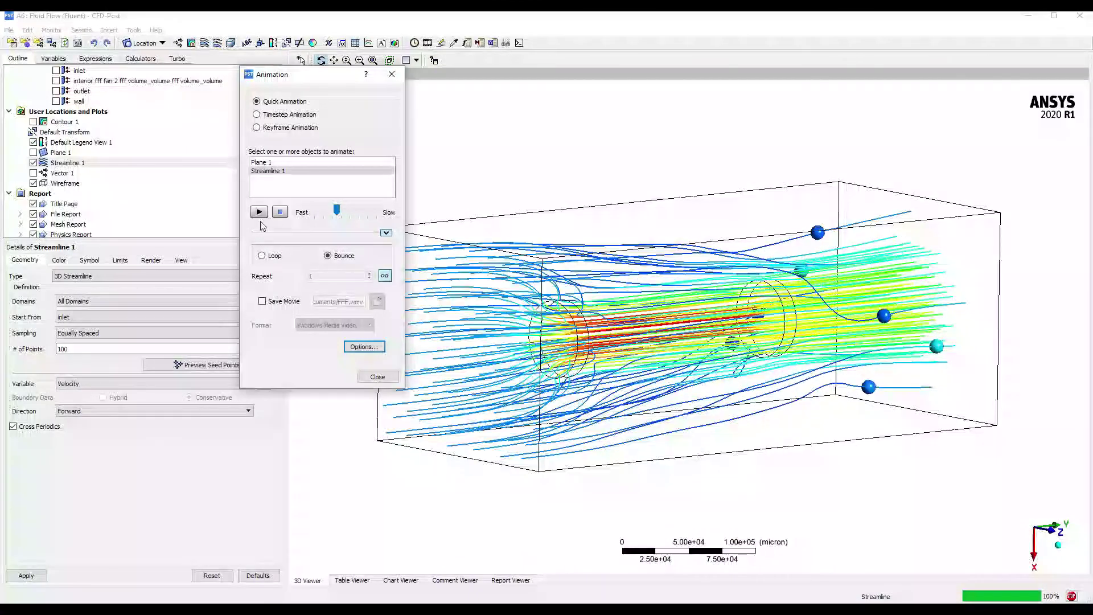
Turn off Show Streams in the symbol settings of Streamline 1.
left_click(89, 260)
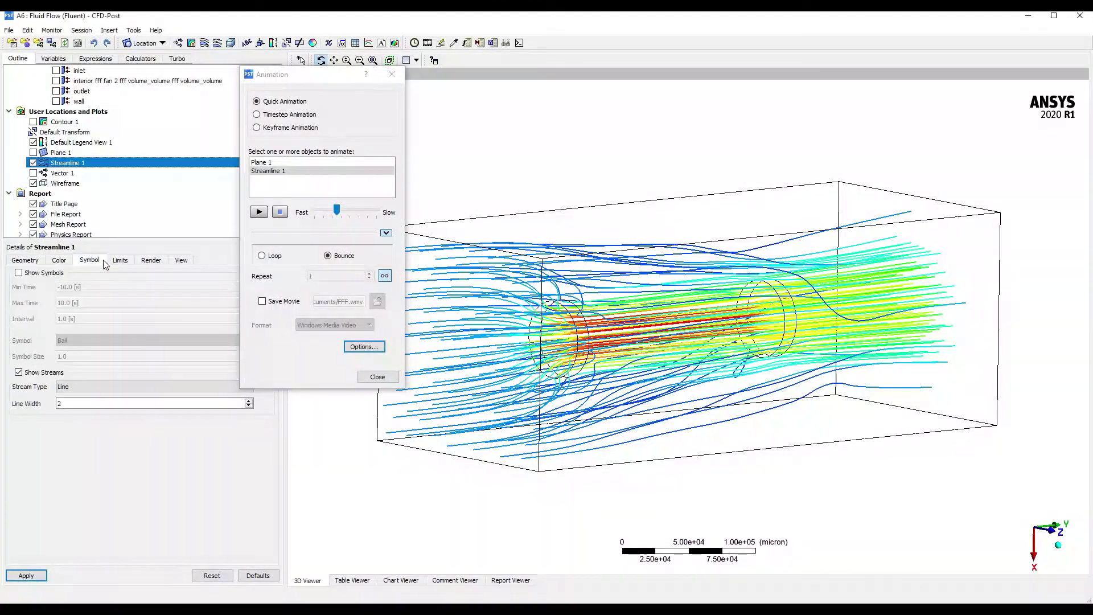
left_click(18, 373)
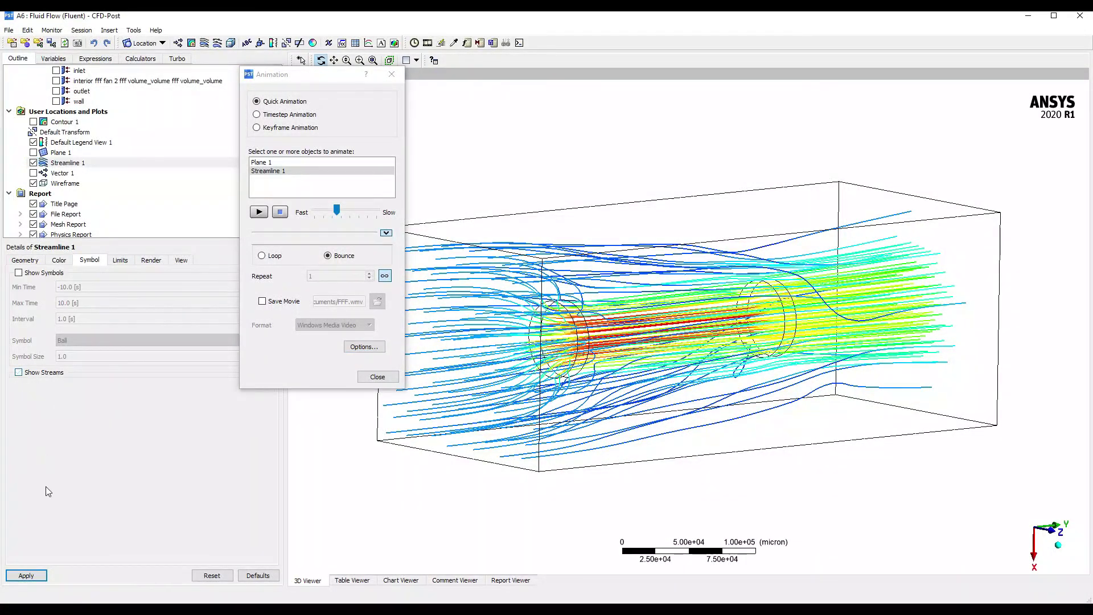
left_click(26, 575)
Set the animation symbol size for Streamline 1 to 0.6, then play and stop the animation.
left_click(288, 172)
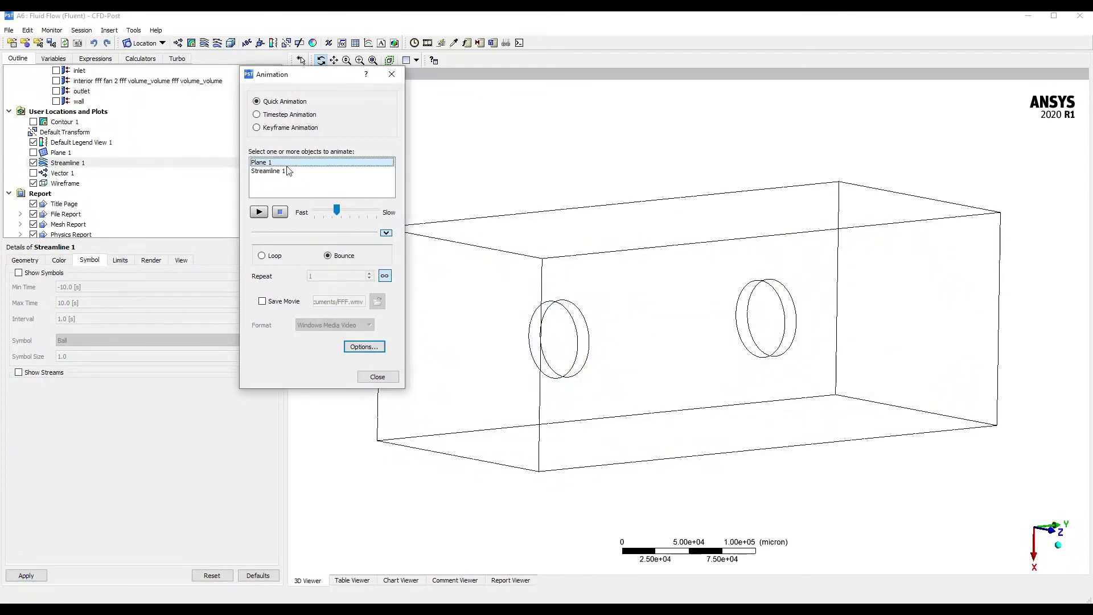
left_click(375, 347)
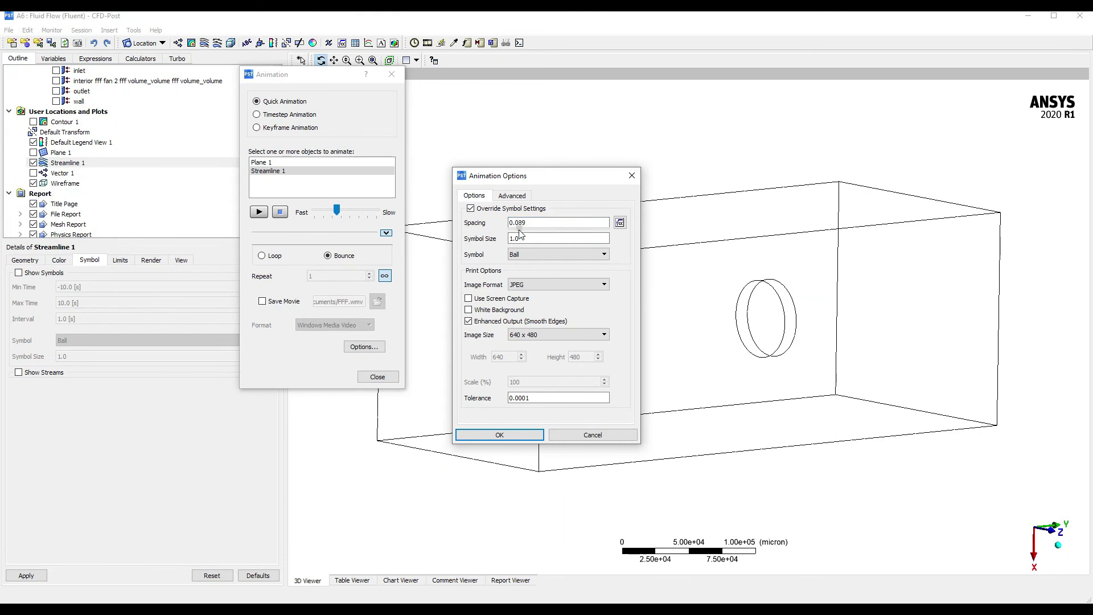
left_click(497, 434)
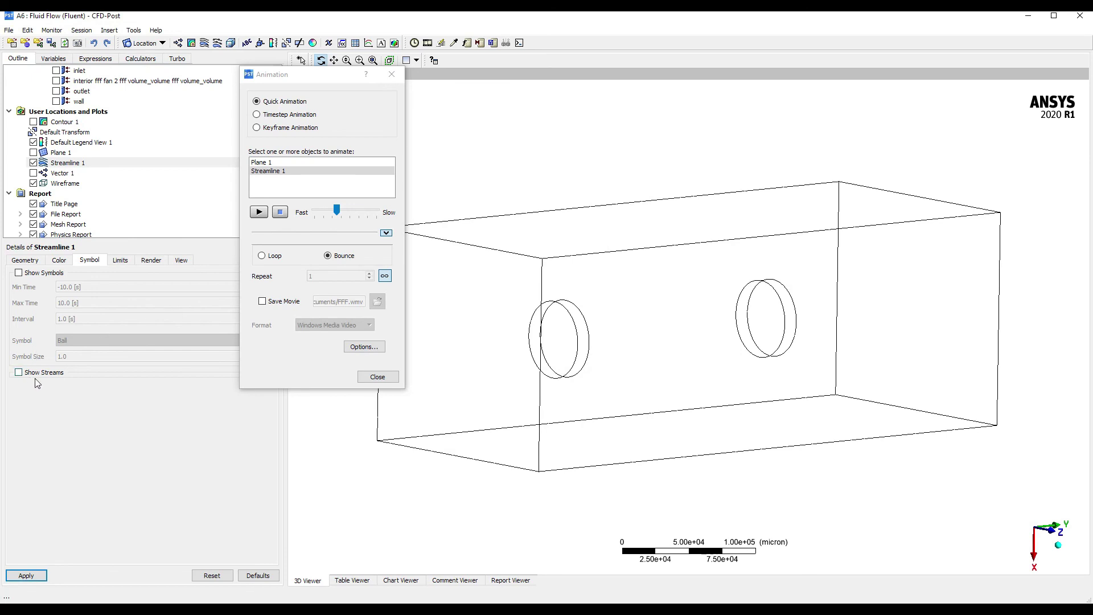
left_click(259, 212)
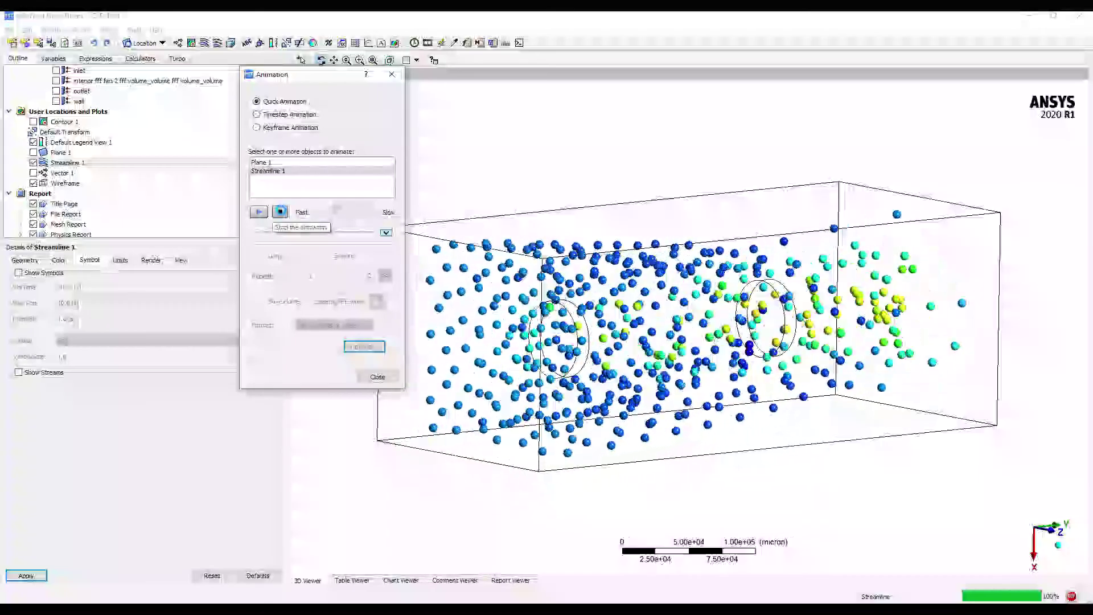
left_click(279, 212)
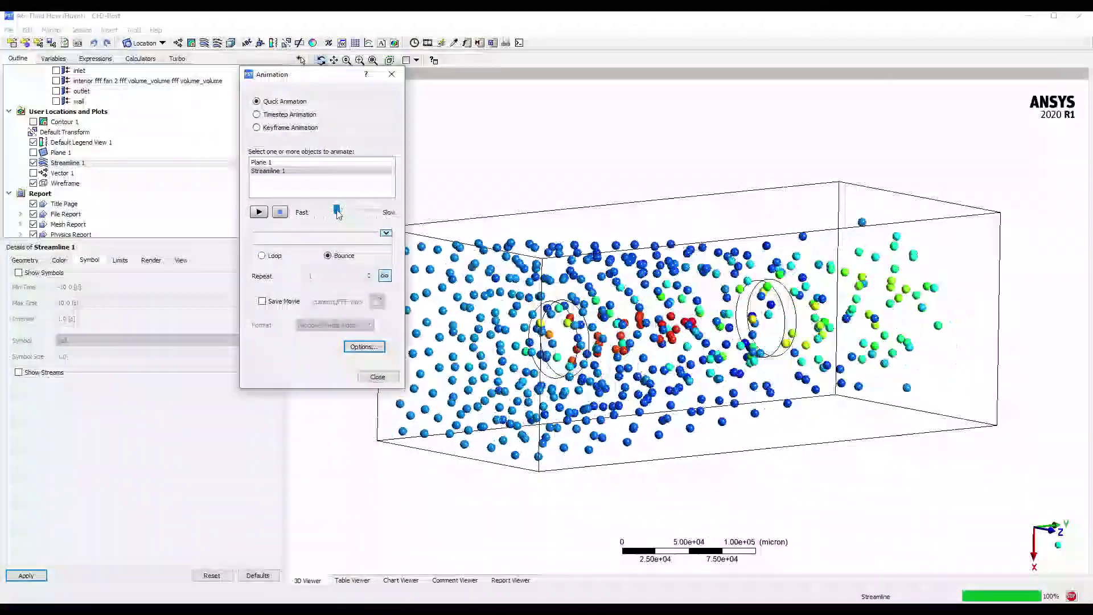
Slow the animation to its slowest speed, set the symbol spacing to 0.19, and play and stop it.
left_click(364, 346)
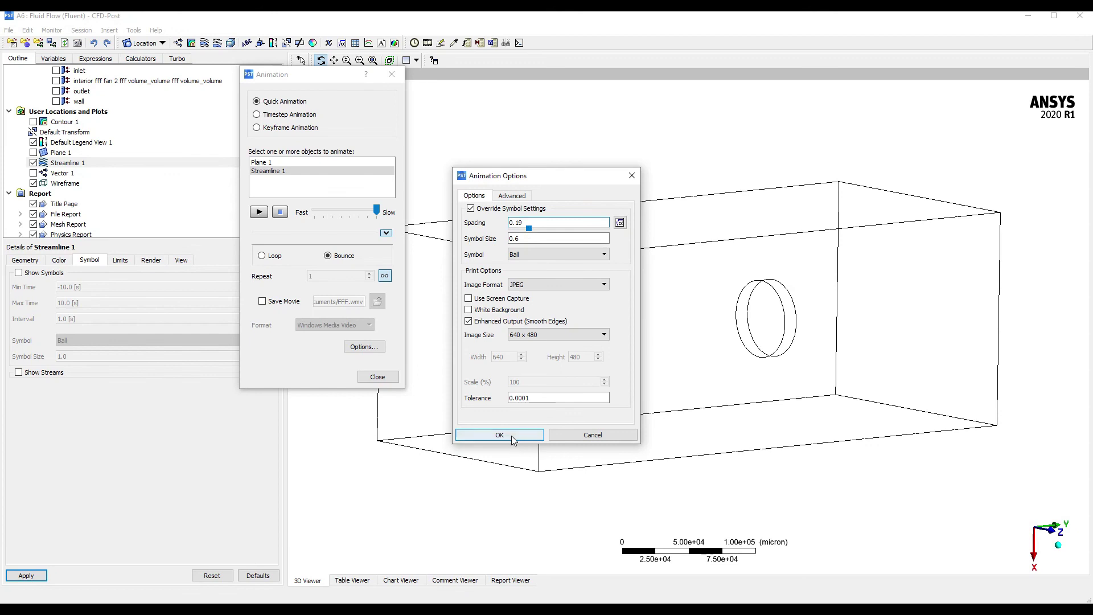
left_click_drag(505, 170, 135, 186)
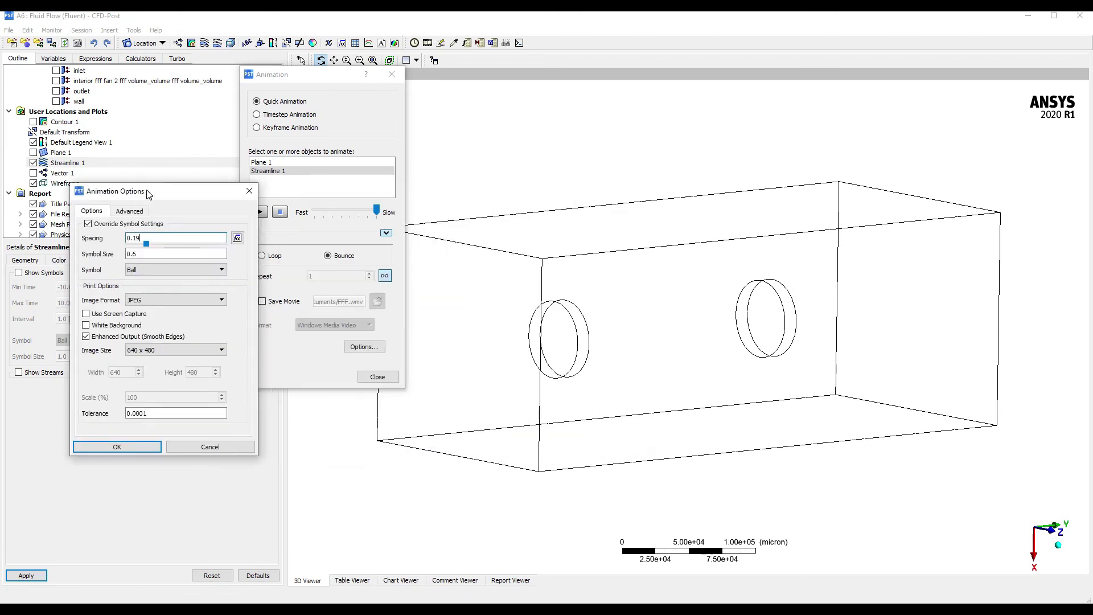
left_click(114, 447)
left_click(257, 215)
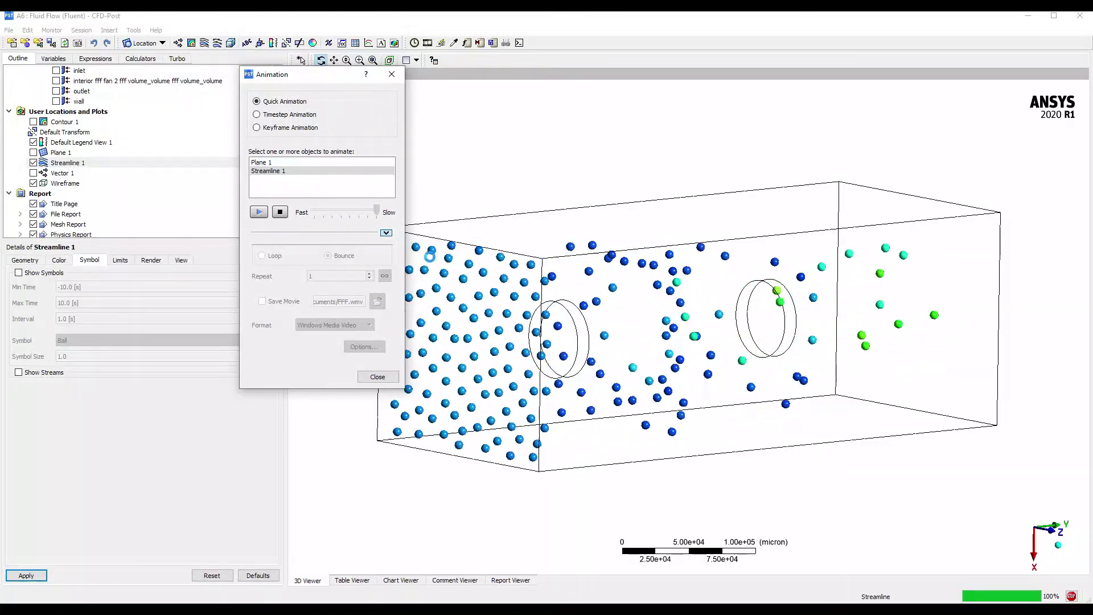
left_click(279, 211)
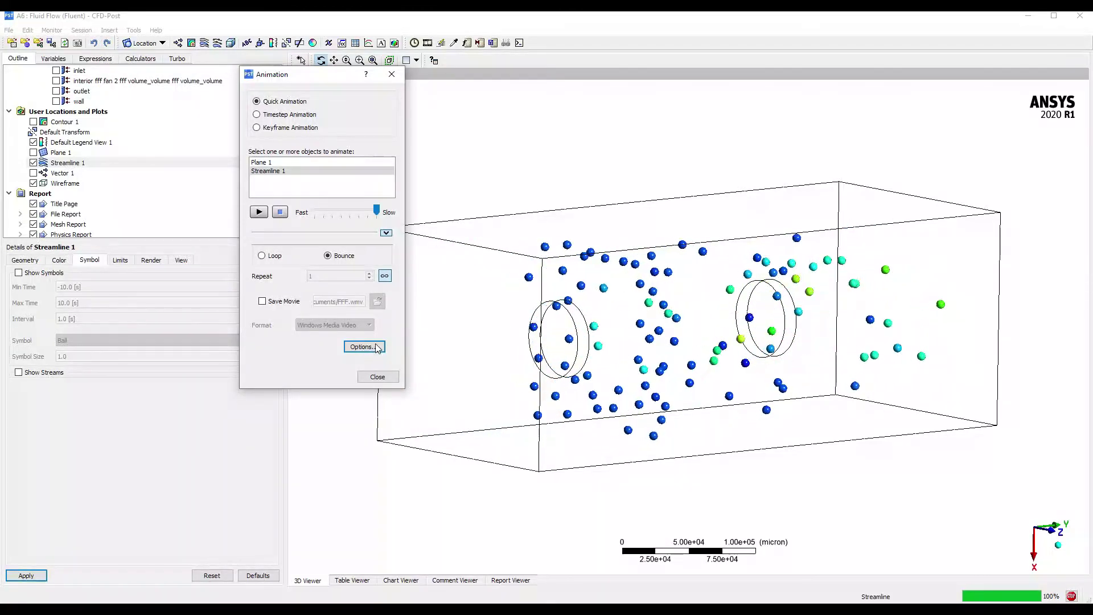
Set the animation symbol spacing to 0.03 and replay the Streamline 1 animation.
left_click(280, 214)
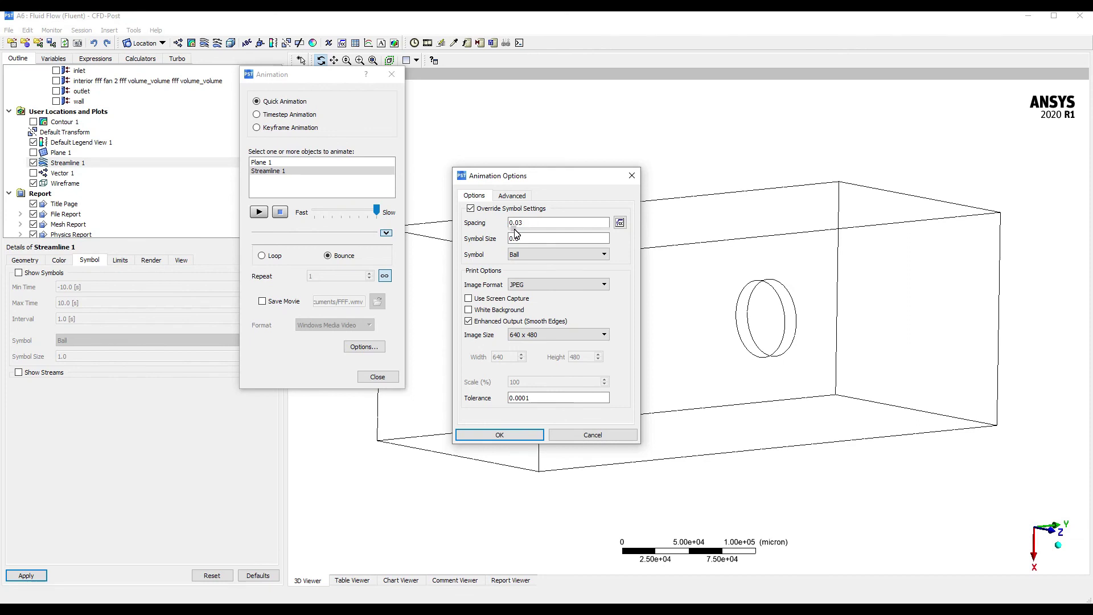
left_click(518, 435)
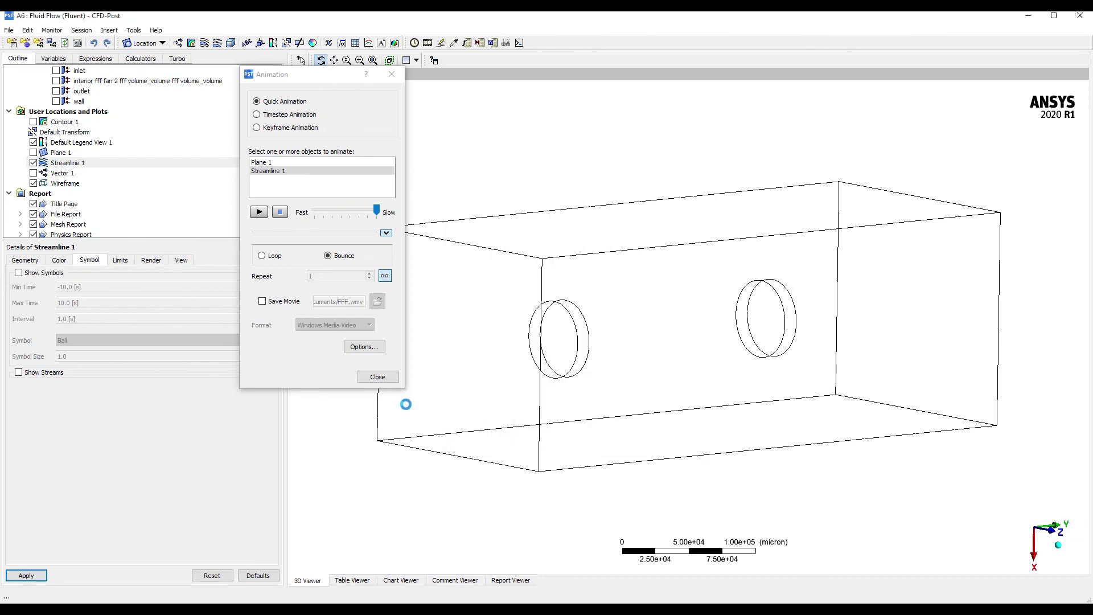
left_click(264, 213)
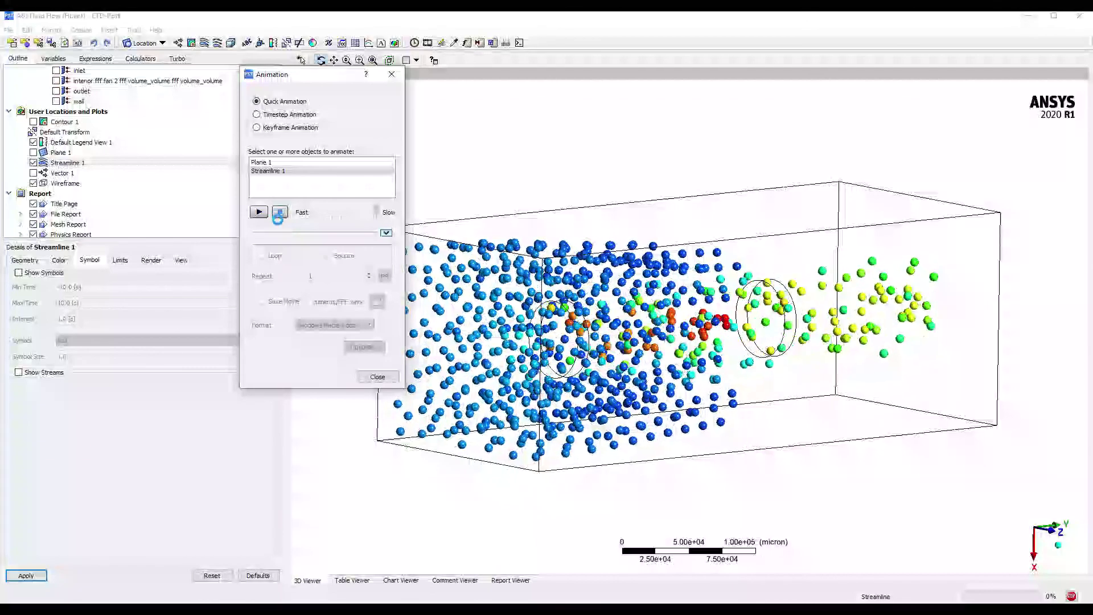
Stop the Streamline 1 animation, set the animation symbol size to 0.24, and replay it from a rotated view.
left_click(280, 212)
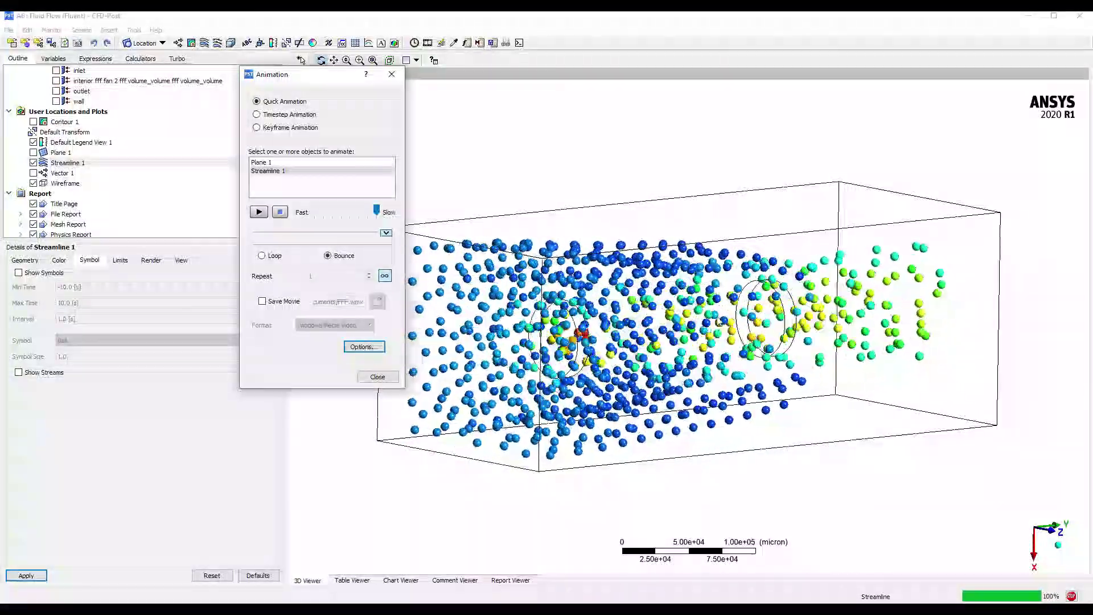
left_click(364, 347)
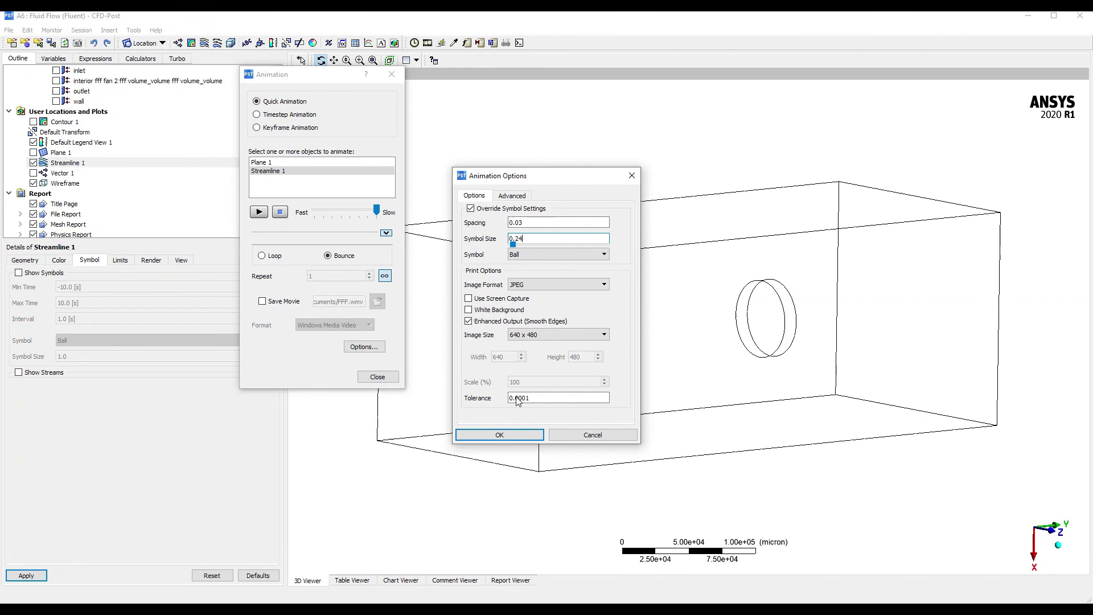
left_click(492, 434)
left_click(257, 212)
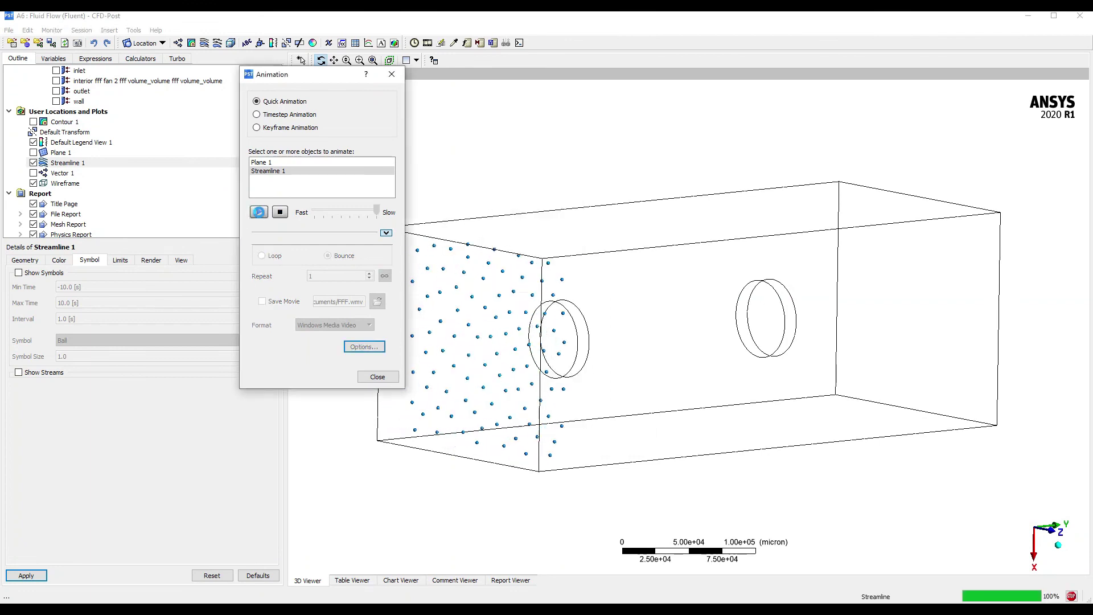
middle_click_drag(758, 260, 695, 300)
scroll(725, 283, "down", 2)
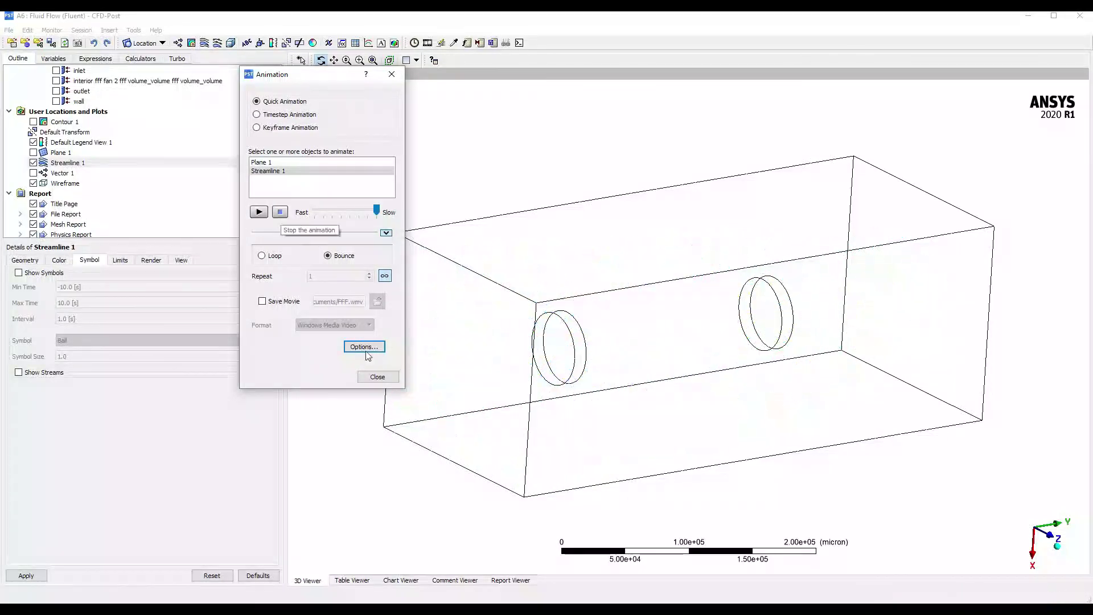
Change the animation symbol to Fish3D, then play and stop the Streamline 1 animation.
left_click(353, 348)
left_click(557, 257)
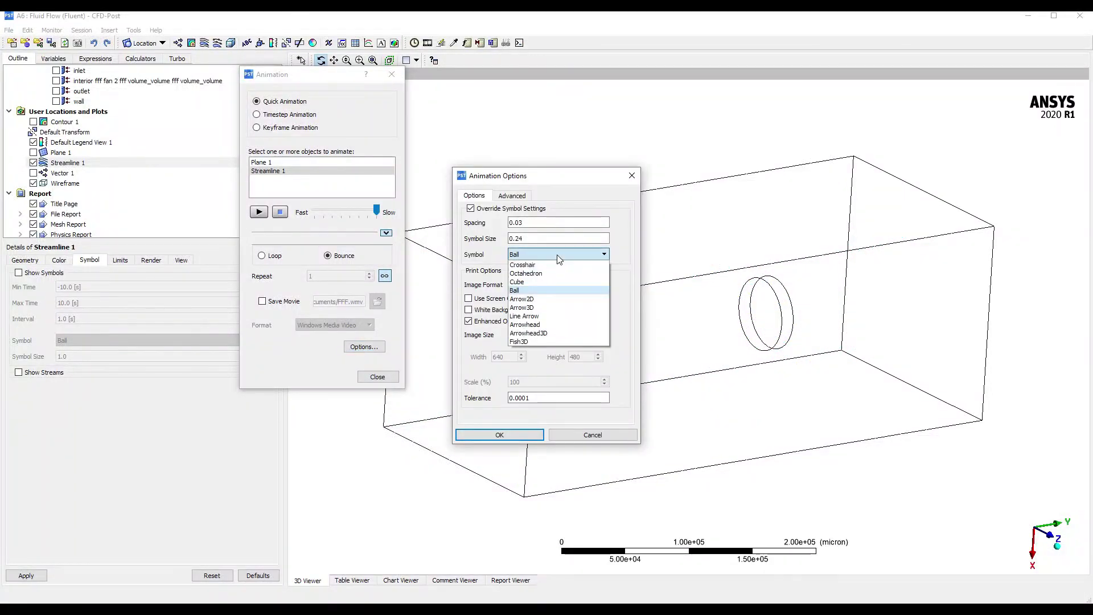
left_click(515, 343)
left_click(511, 432)
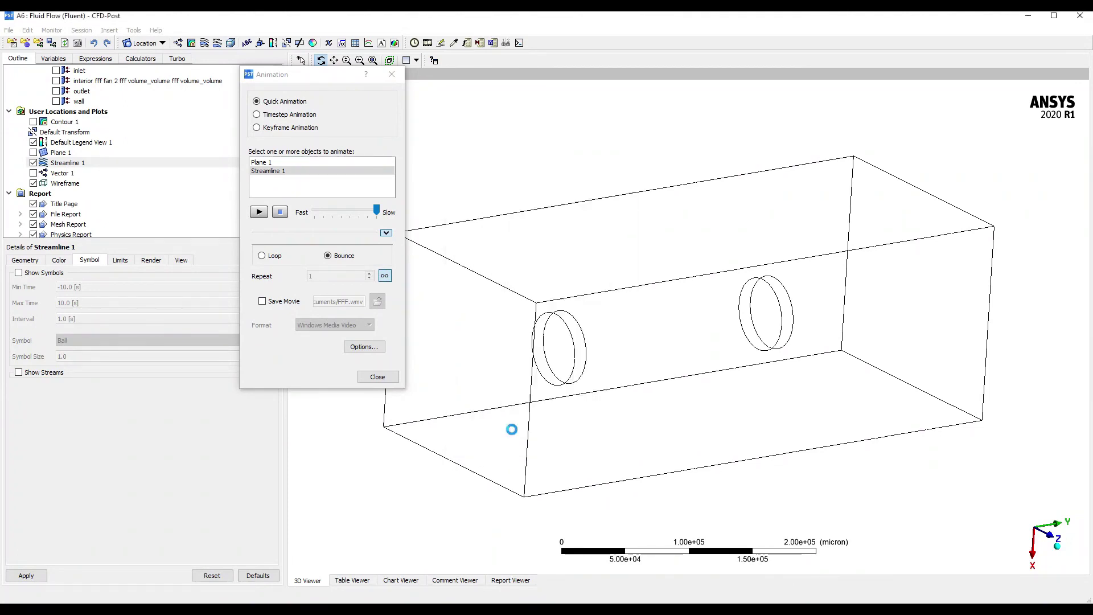
left_click(259, 212)
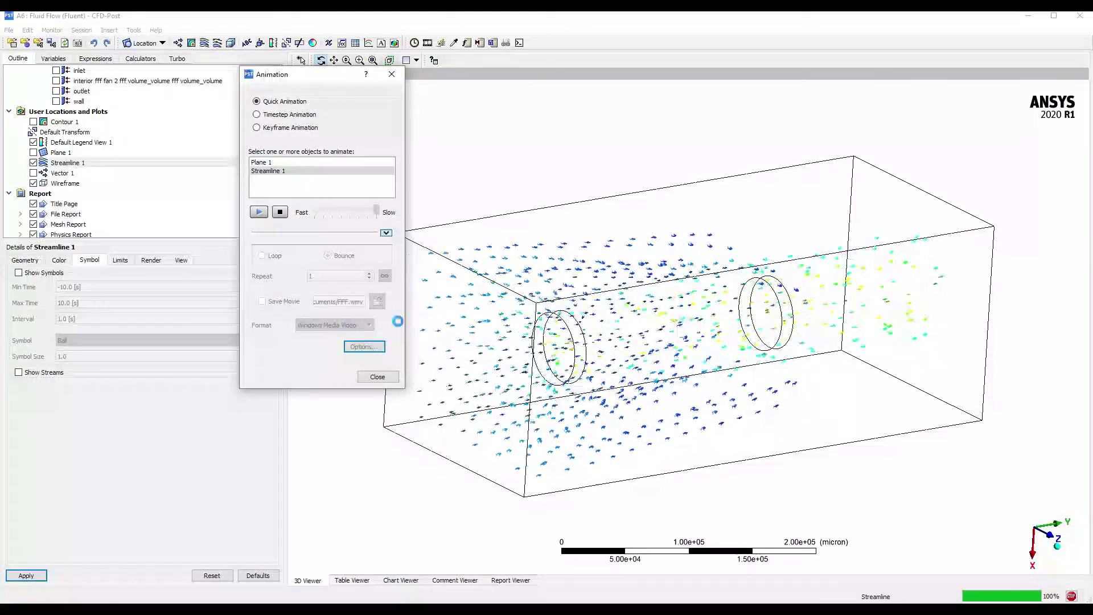
left_click(280, 213)
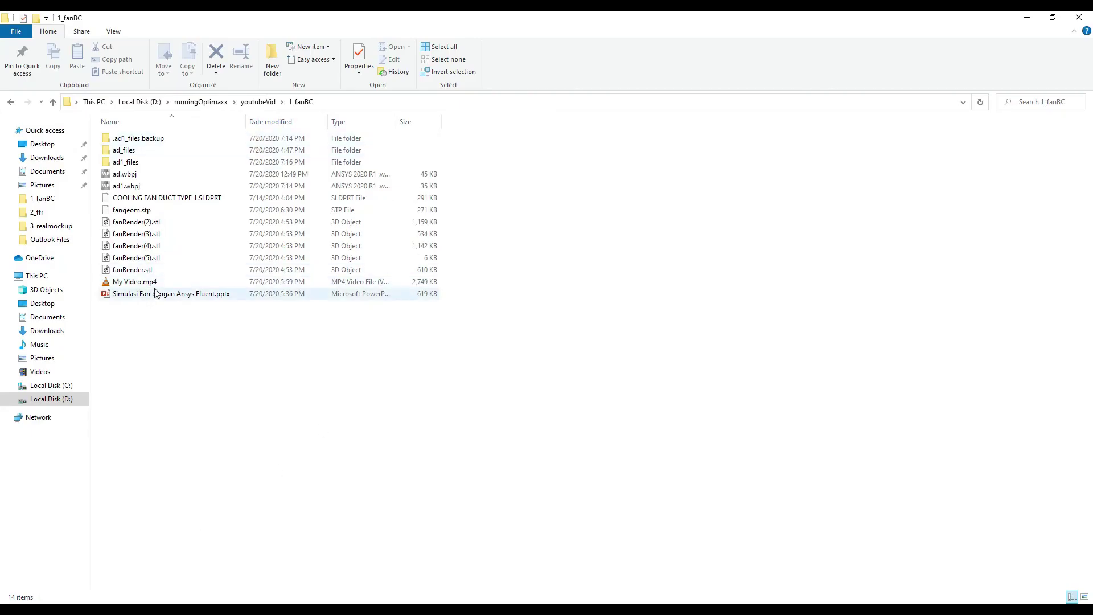
Watch My Video.mp4 from the 1_fanBC folder in VLC media player and close the player.
double_click(157, 282)
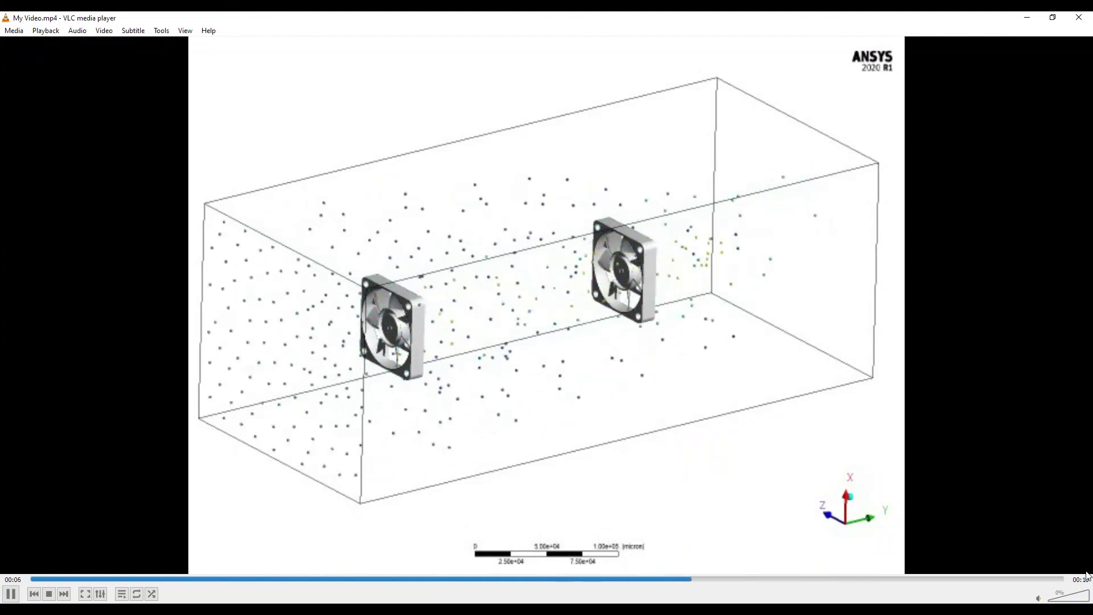
left_click(1079, 17)
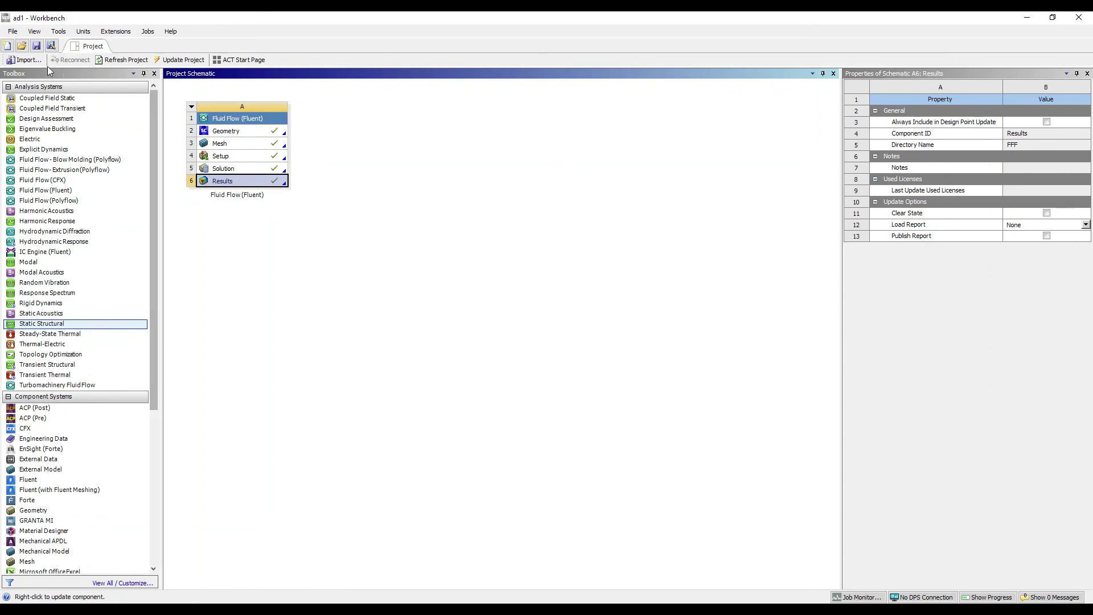
Save the ad1 project in Workbench, and close the Animation dialog in CFD-Post.
left_click(13, 31)
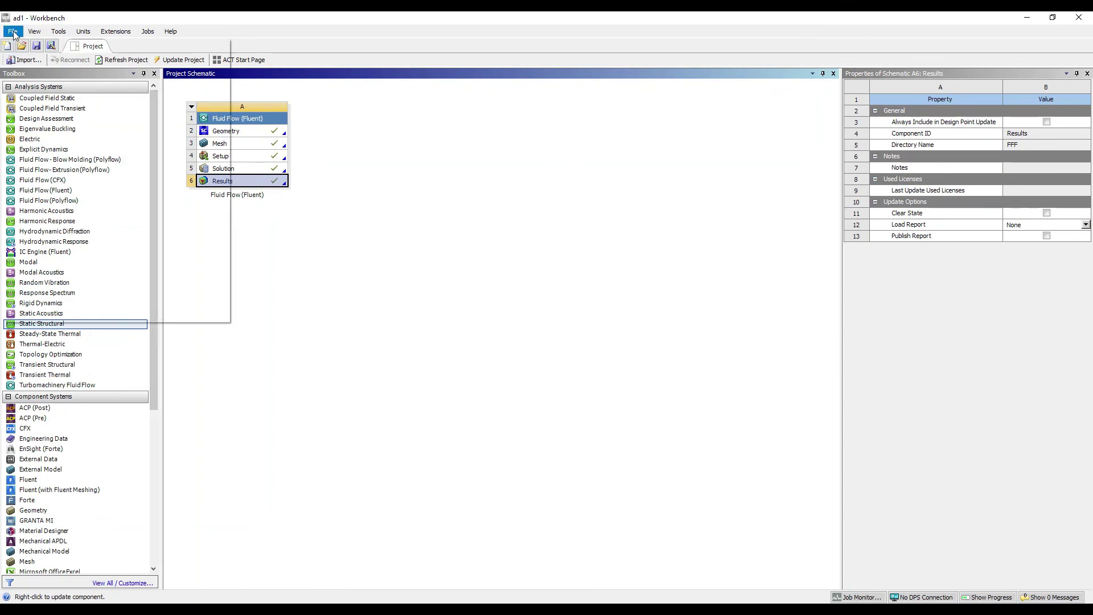
left_click(25, 67)
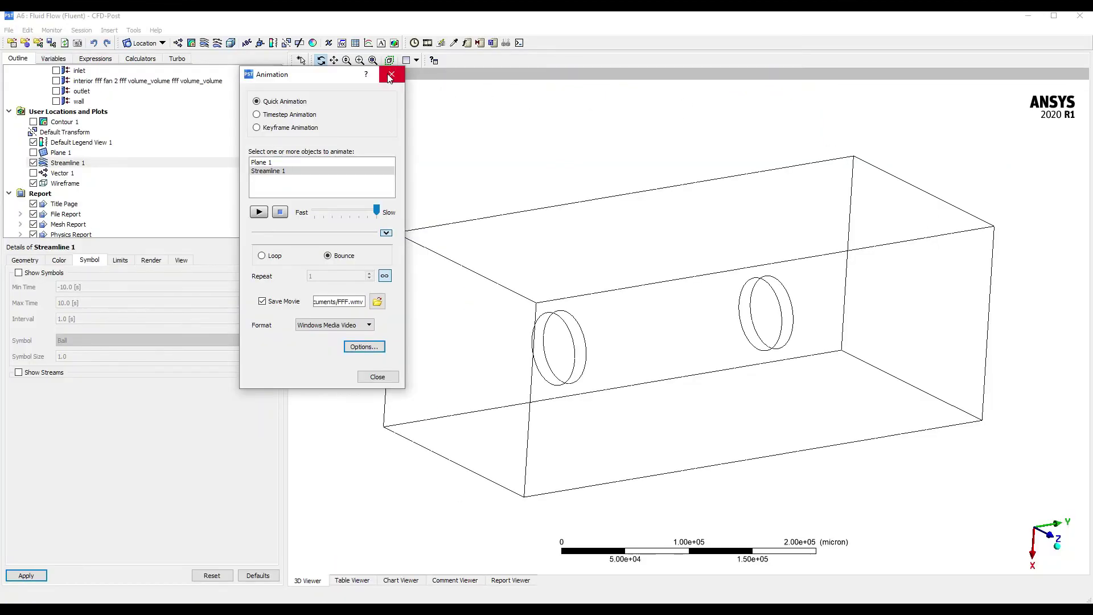
left_click(390, 75)
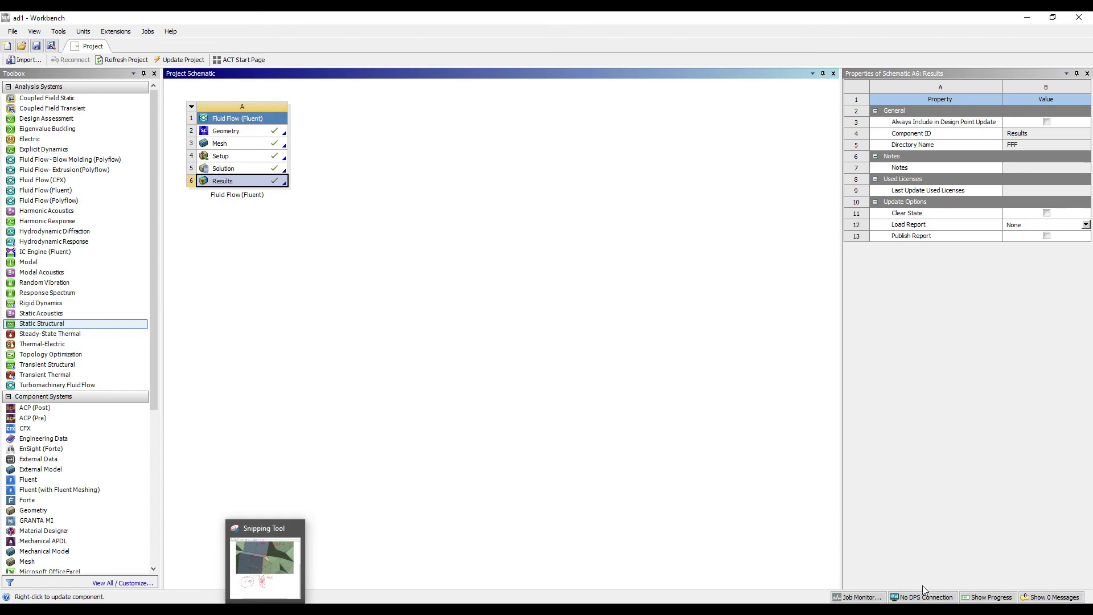
left_click(960, 609)
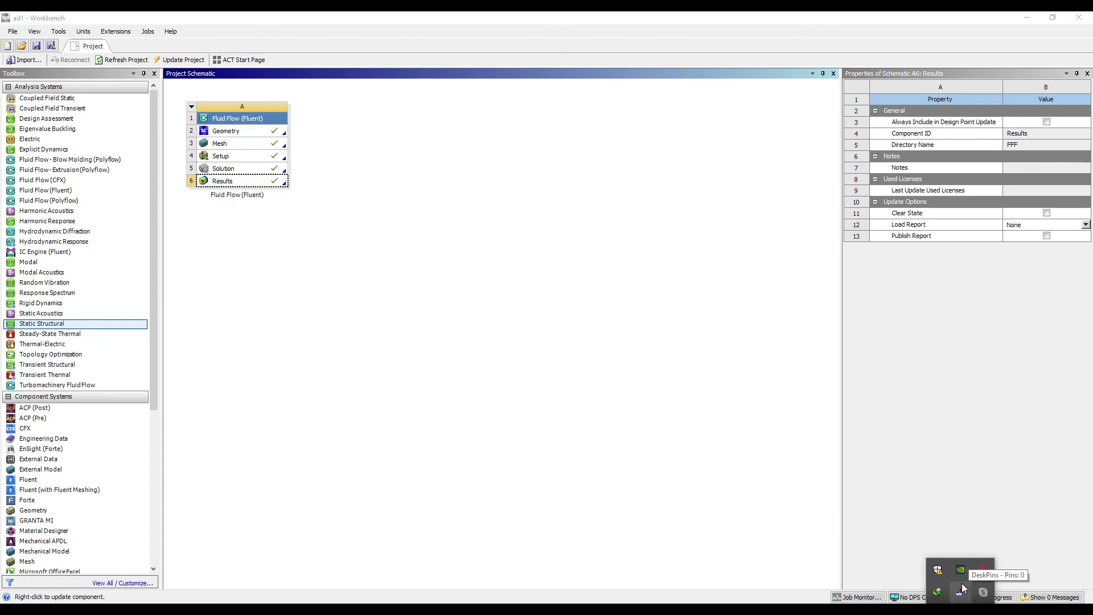